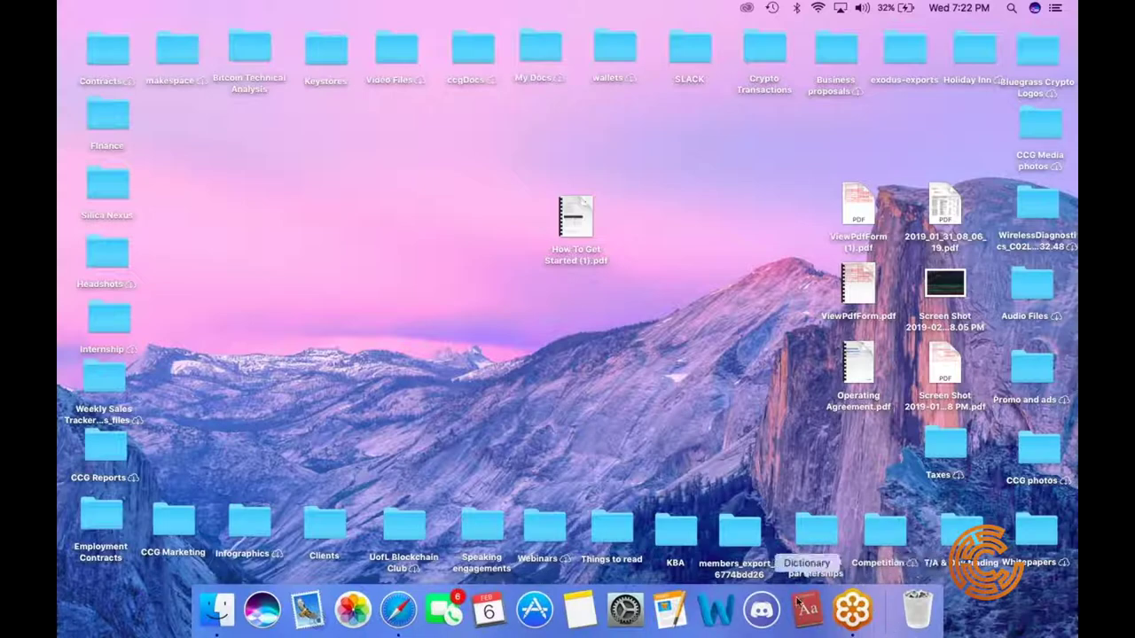
Switch to Safari and review the Crypto Radar alerts against the hourly EOSUSDT chart on TradingView.
click(399, 610)
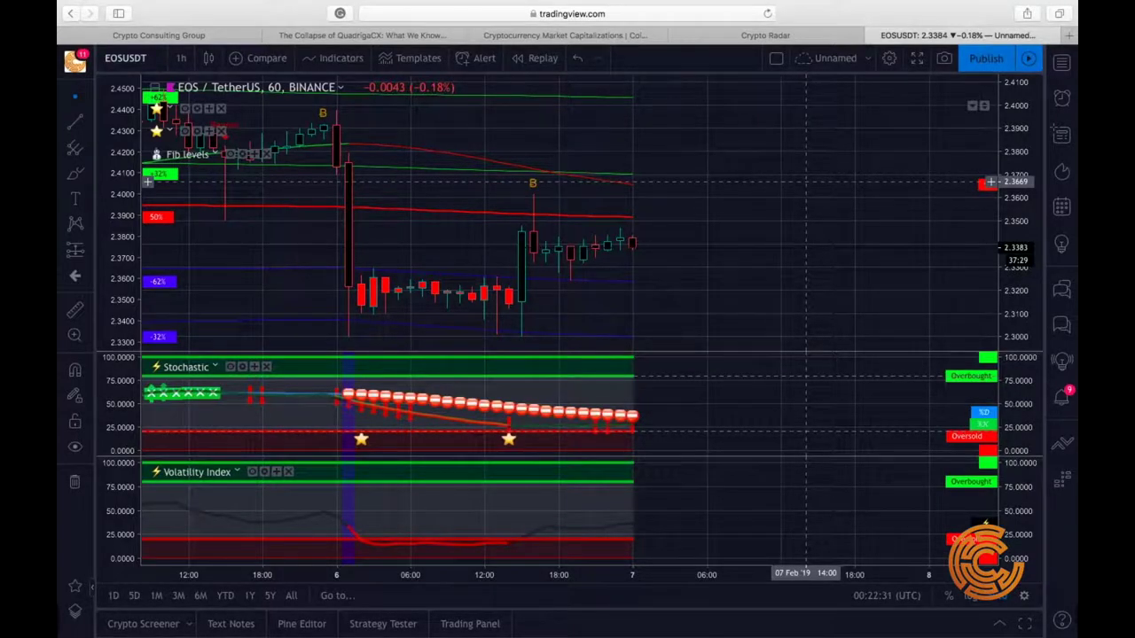
click(797, 40)
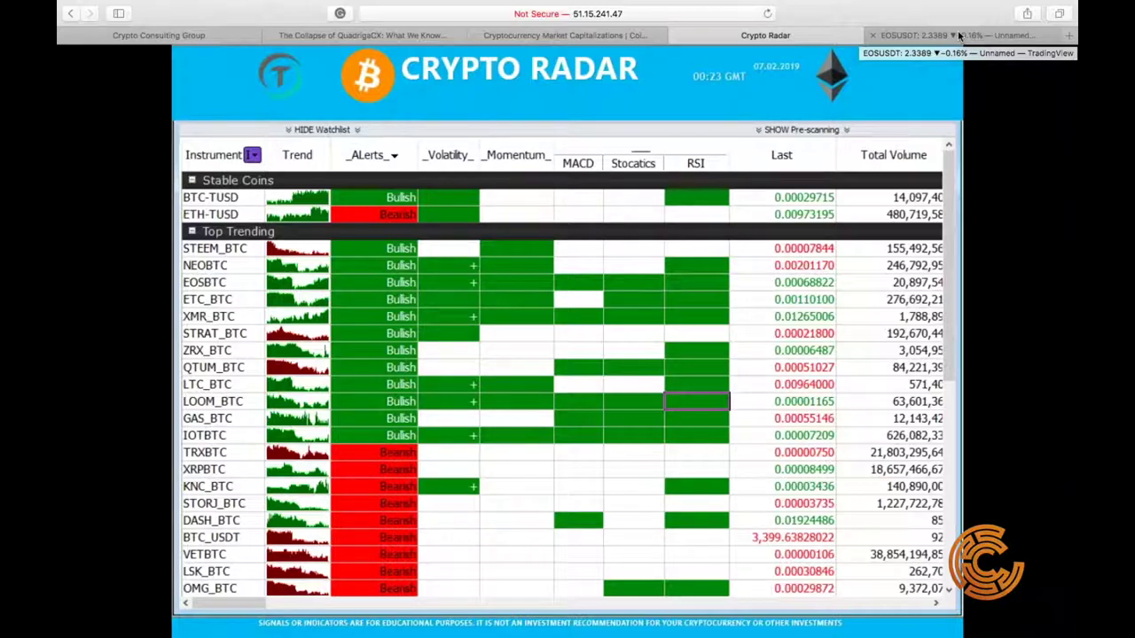
click(959, 36)
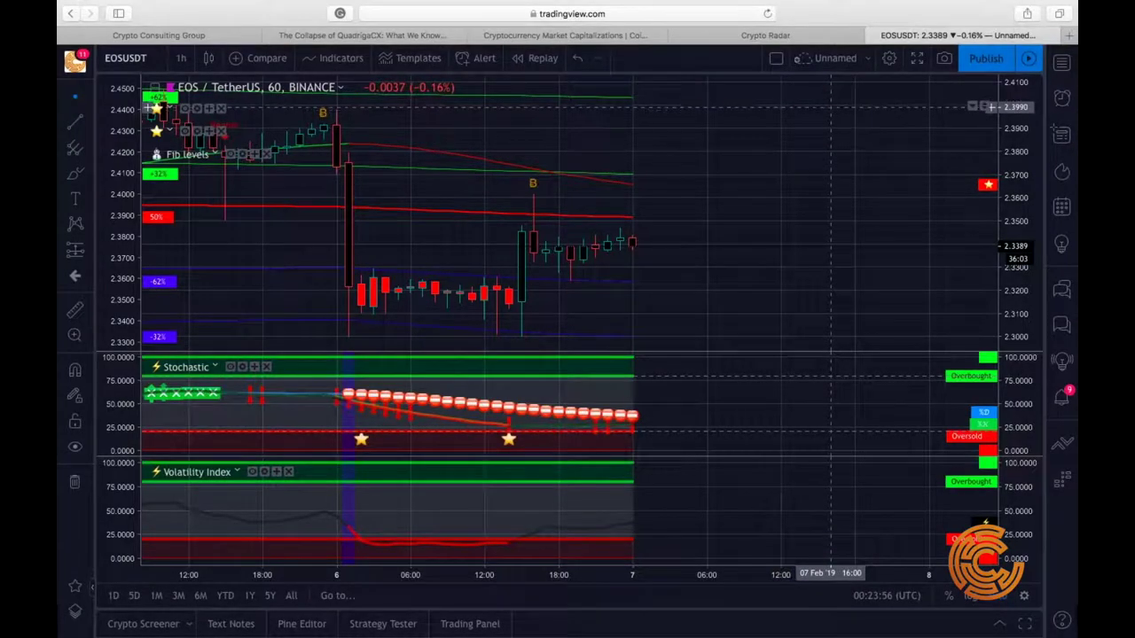
click(766, 35)
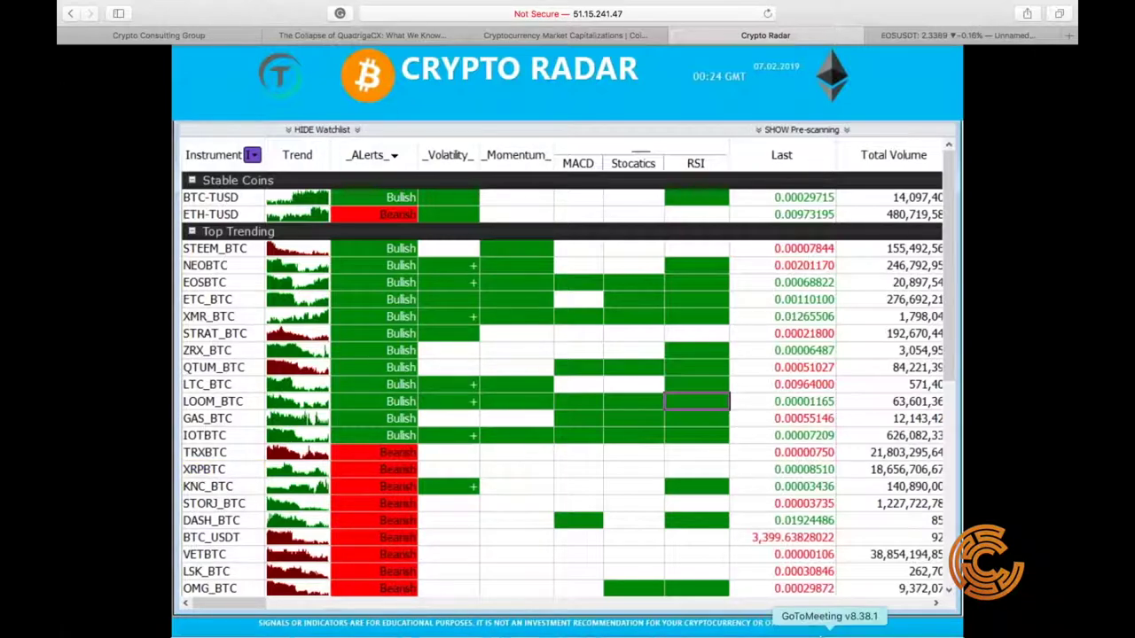
mouse_move(841, 625)
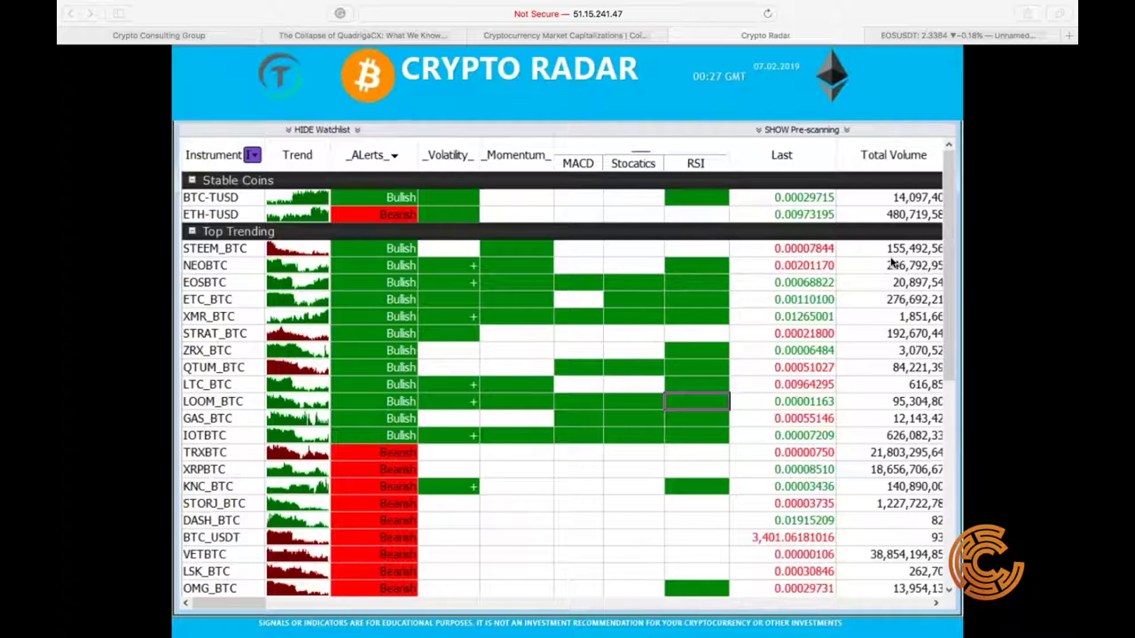
Show the watchlist beside the EOSUSDT chart and extend the chart's visible range to earlier candles.
click(954, 35)
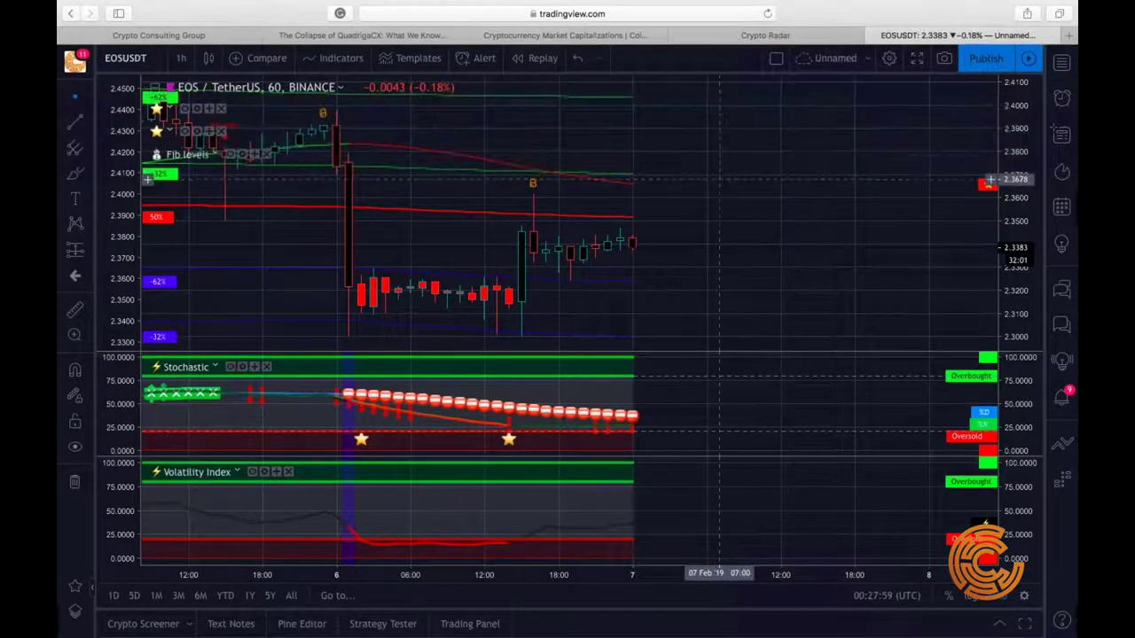
click(1063, 61)
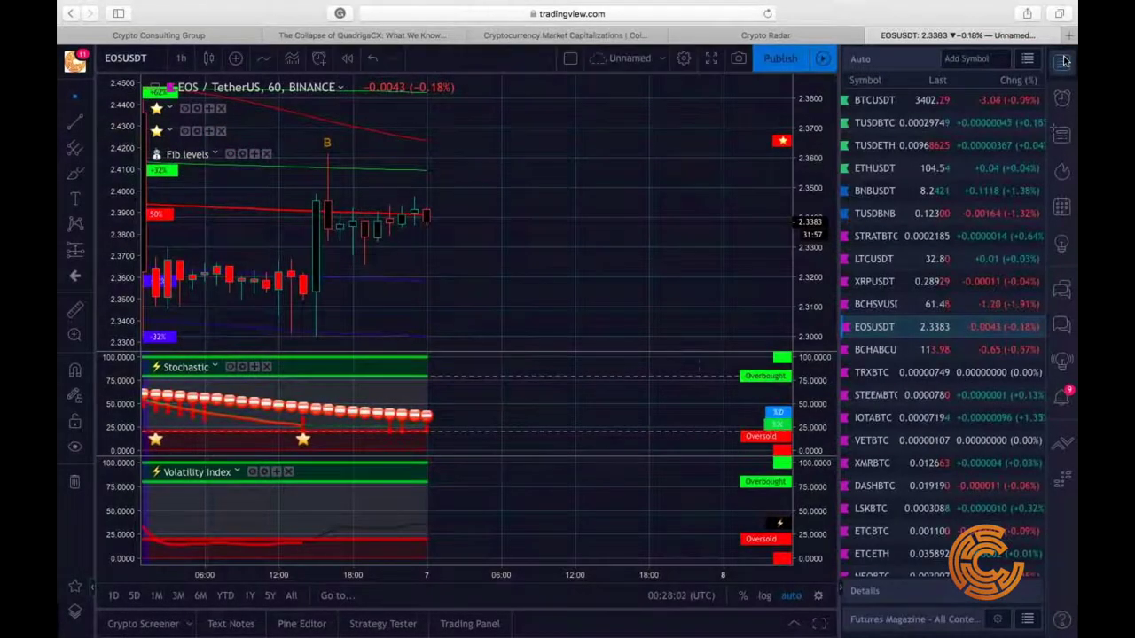
scroll(702, 235, left, 5)
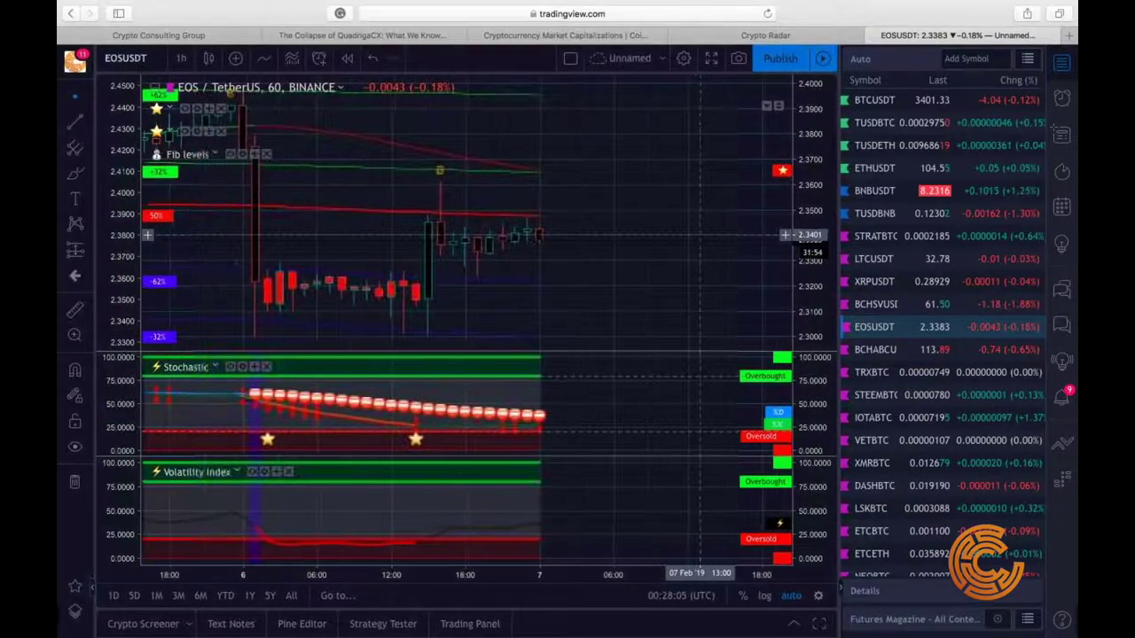
scroll(702, 235, down, 5)
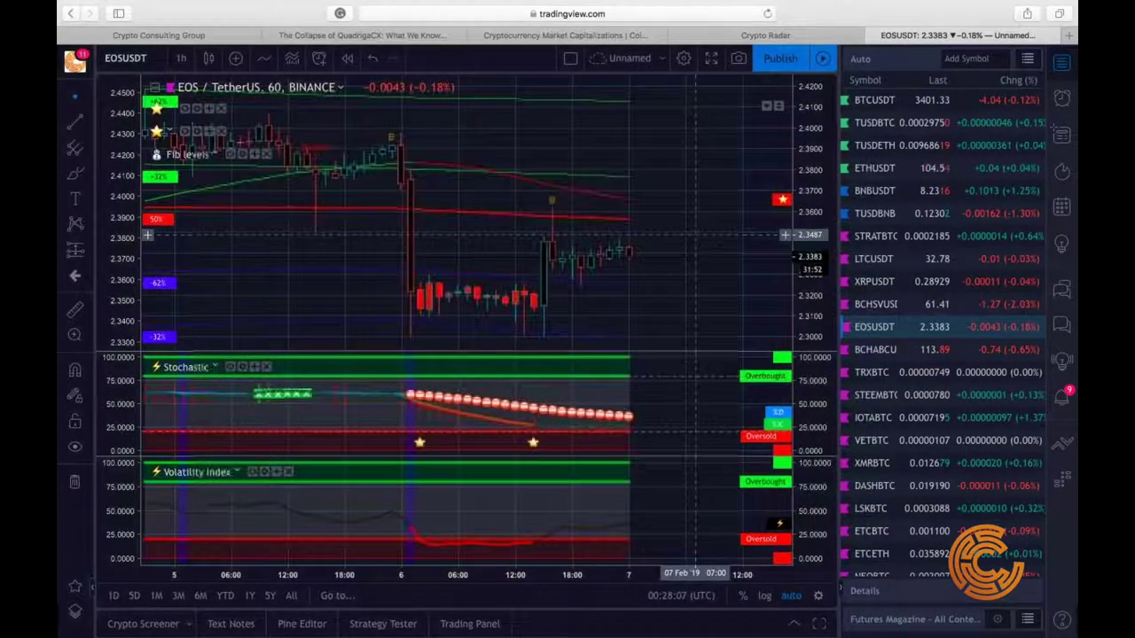
scroll(698, 235, left, 5)
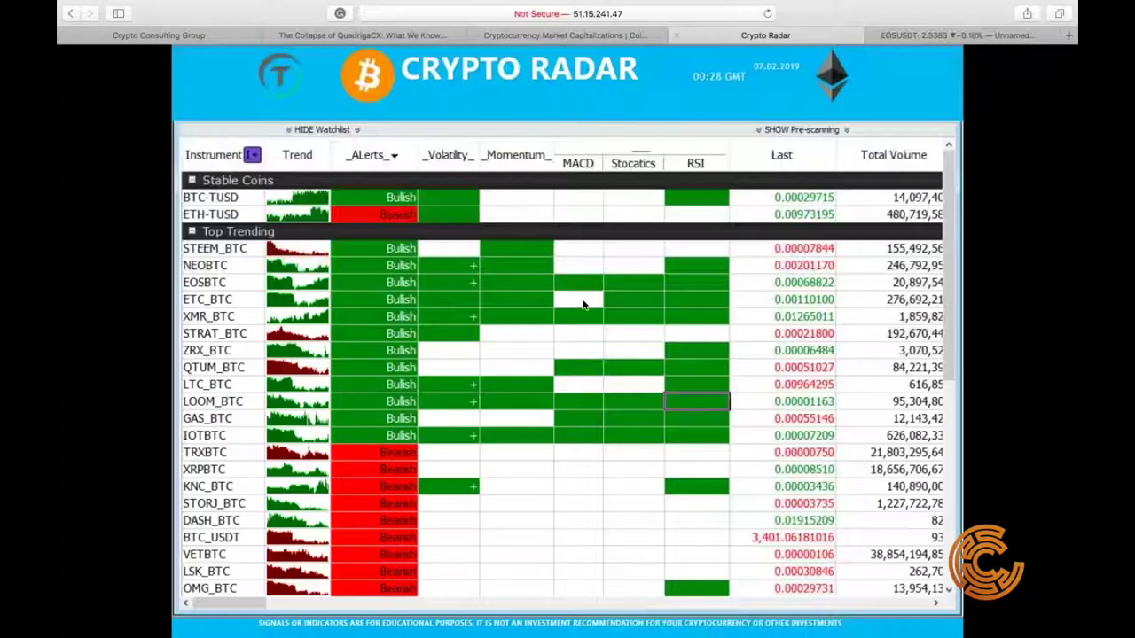
Recheck the Crypto Radar alerts and hide the watchlist on the EOSUSDT chart.
key(ctrl+shift+Tab)
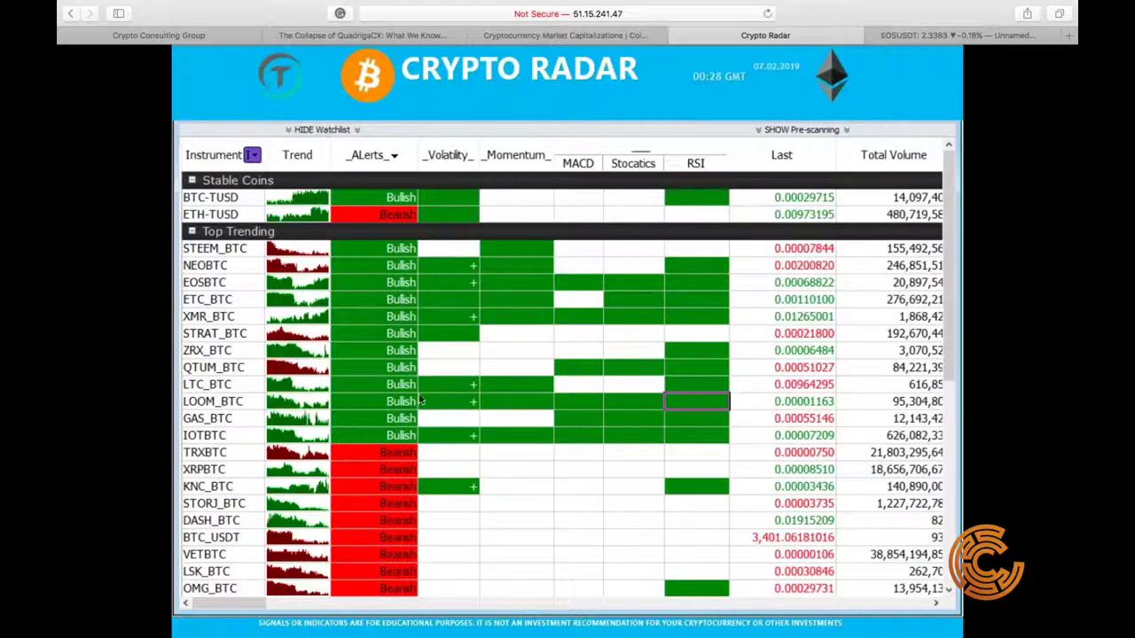
click(942, 36)
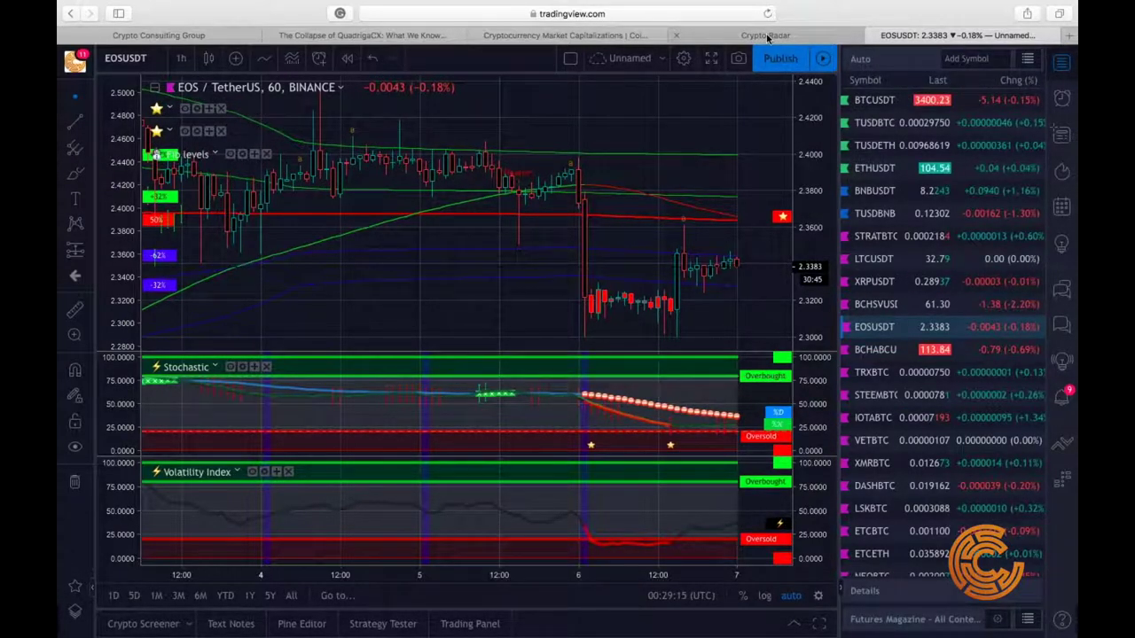
mouse_move(1009, 7)
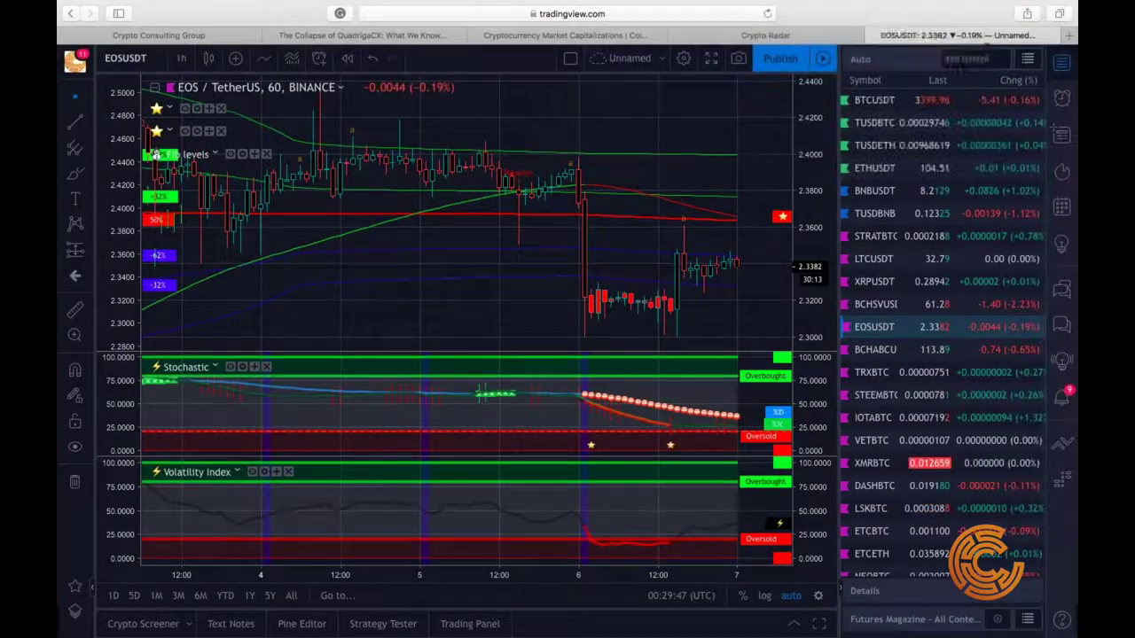
click(1067, 62)
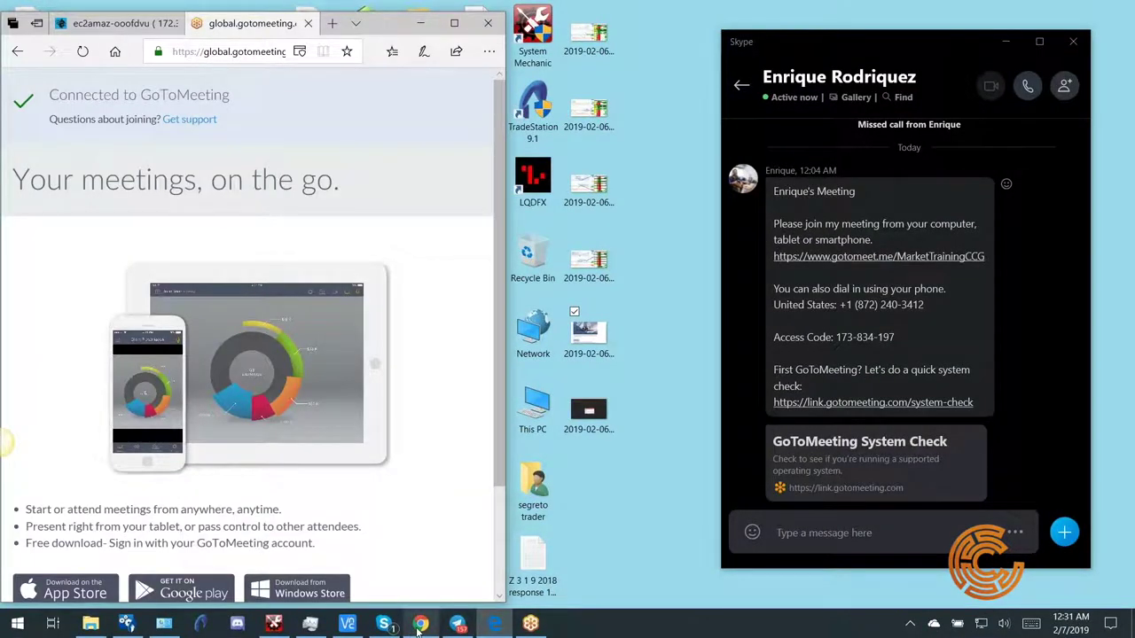
Bring up Chrome beside Crypto Radar in Edge and view the forex and stock index radar screenshots.
click(414, 626)
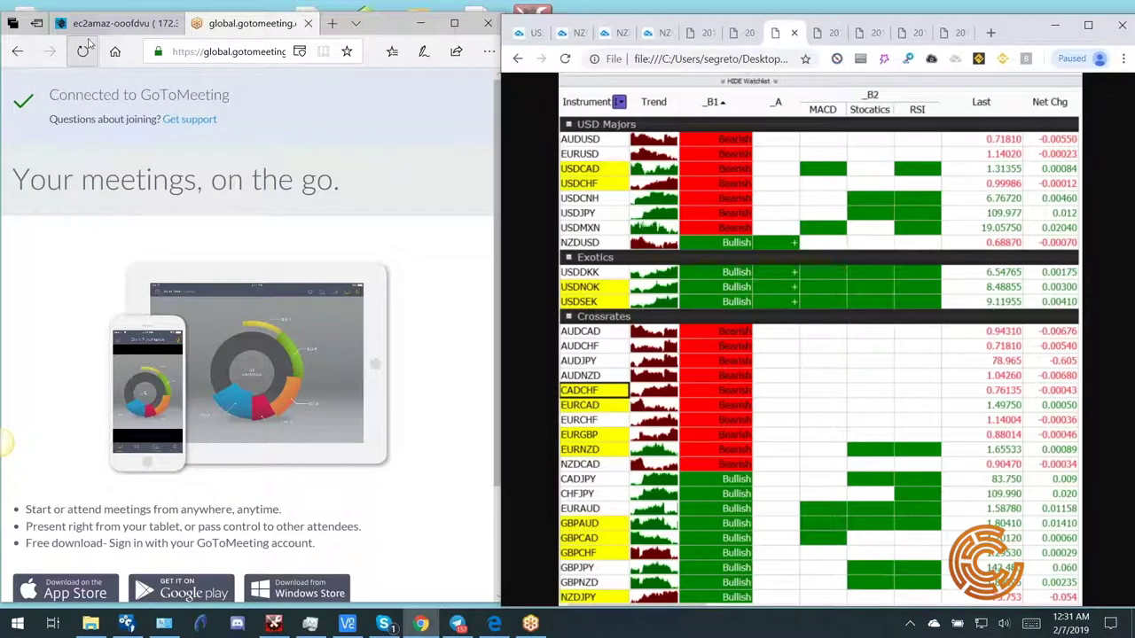
click(117, 23)
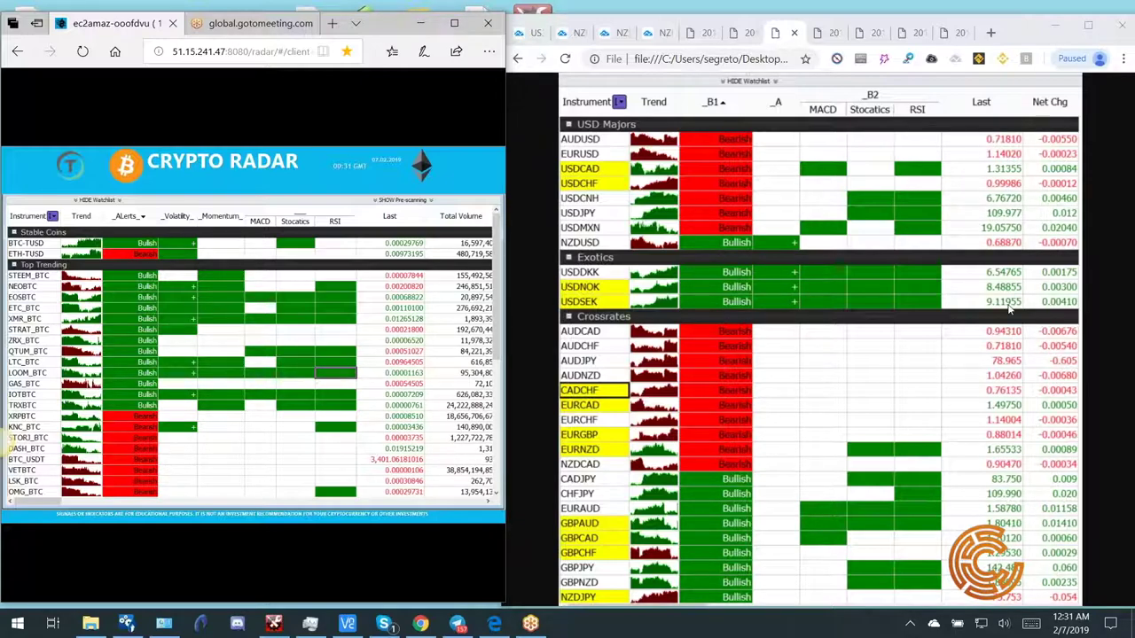
click(572, 36)
click(777, 33)
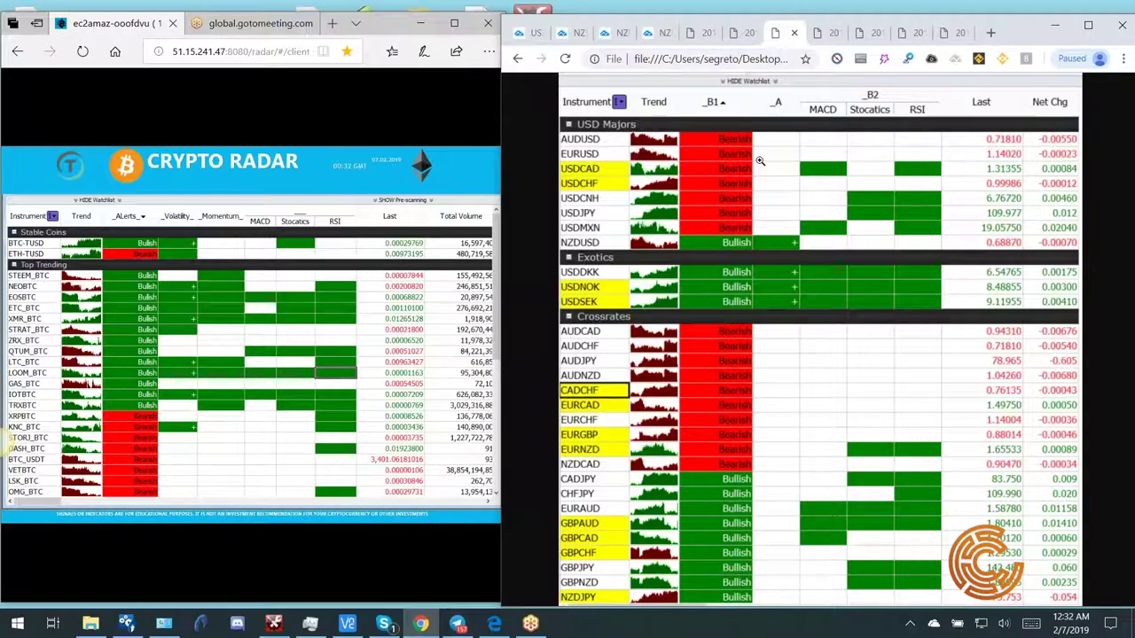
click(743, 33)
click(696, 34)
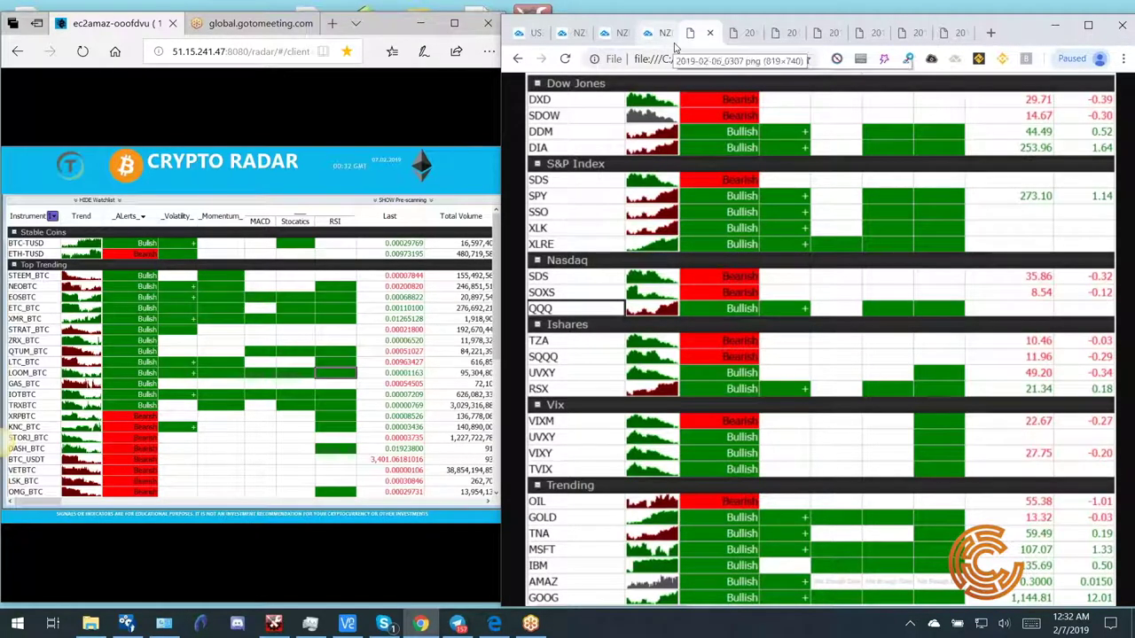
Open the US30USD chart in a maximized Chrome window with a widened Crypto Bulls watchlist.
click(650, 35)
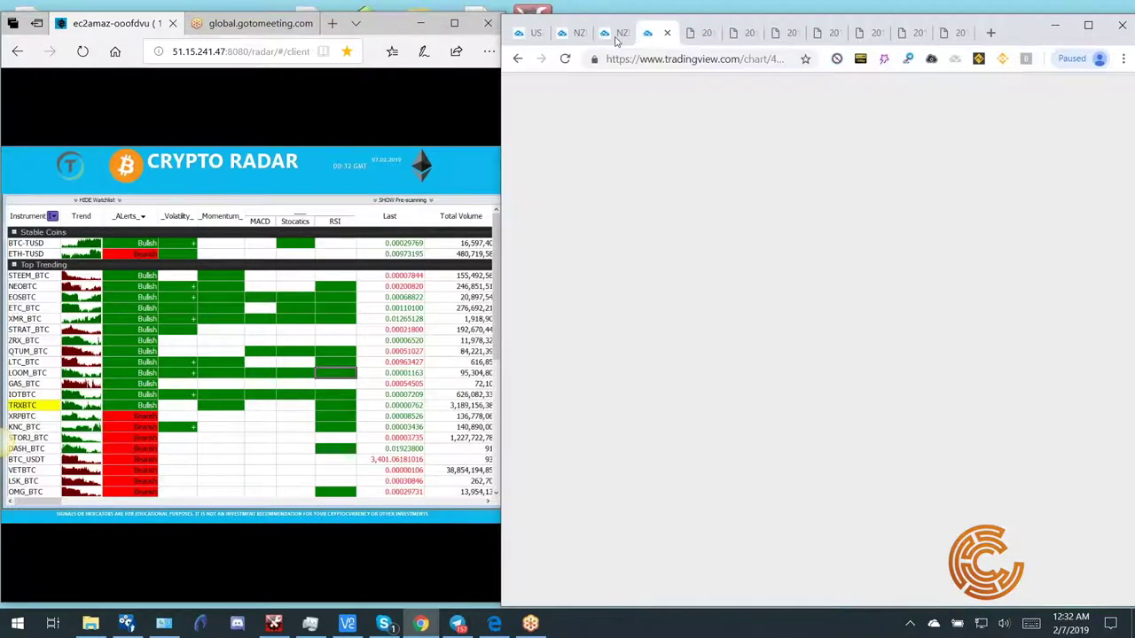
key(ctrl+1)
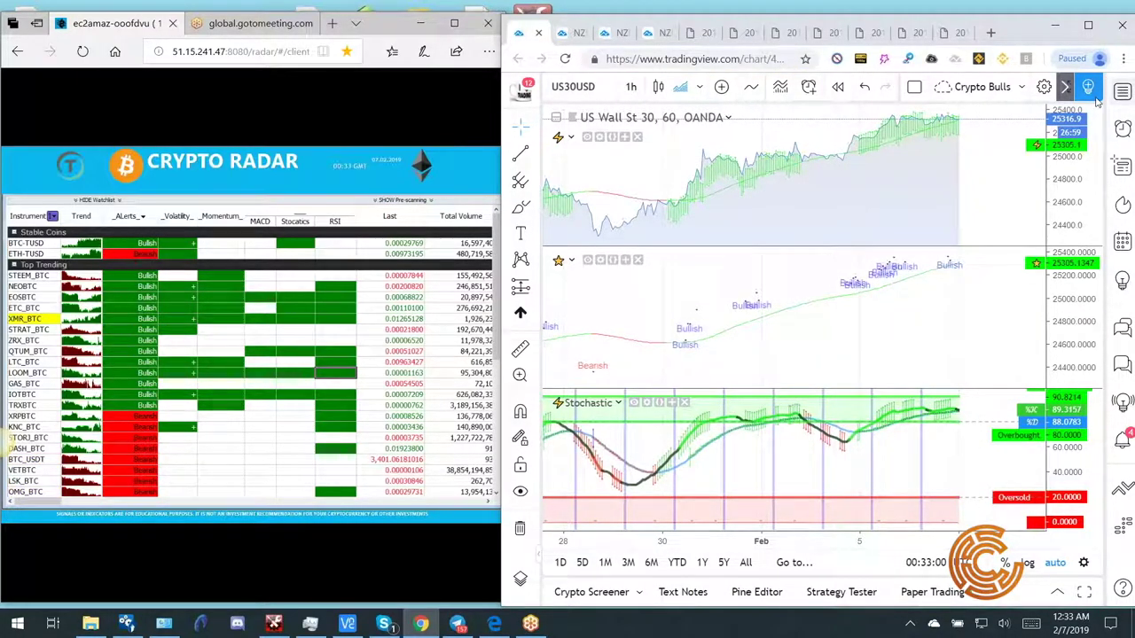
click(1122, 92)
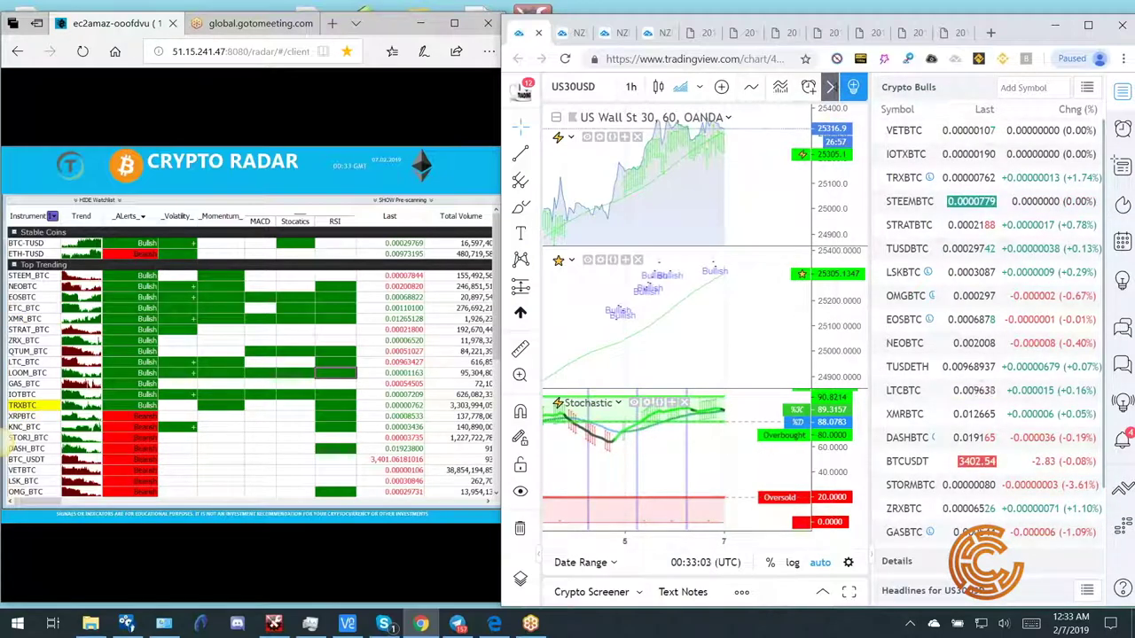
drag(825, 358, 802, 358)
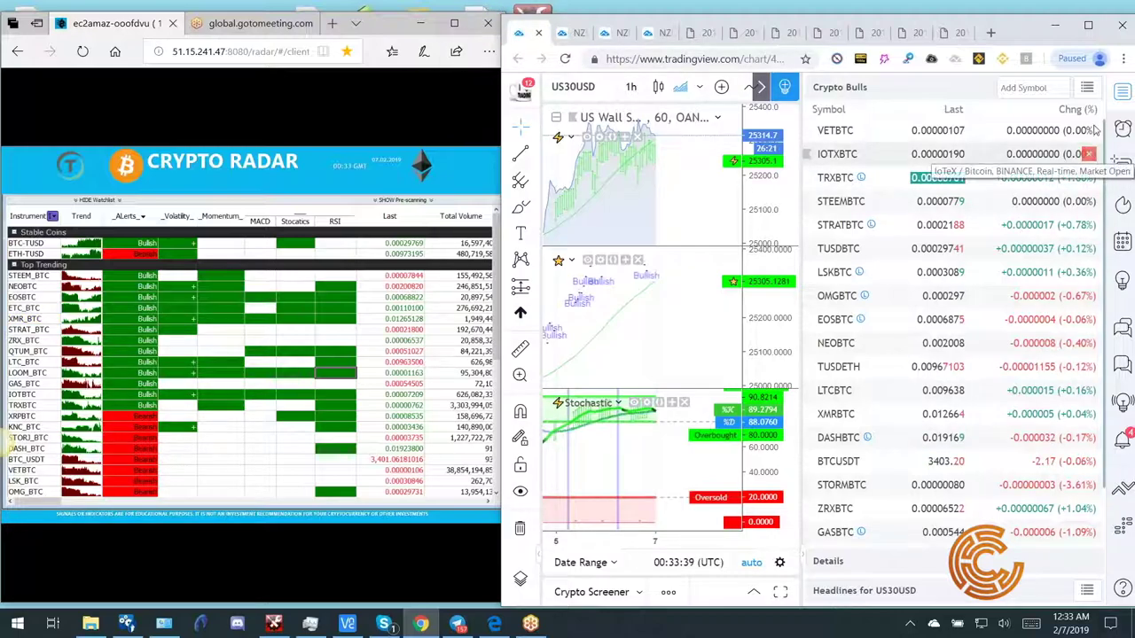
click(1089, 26)
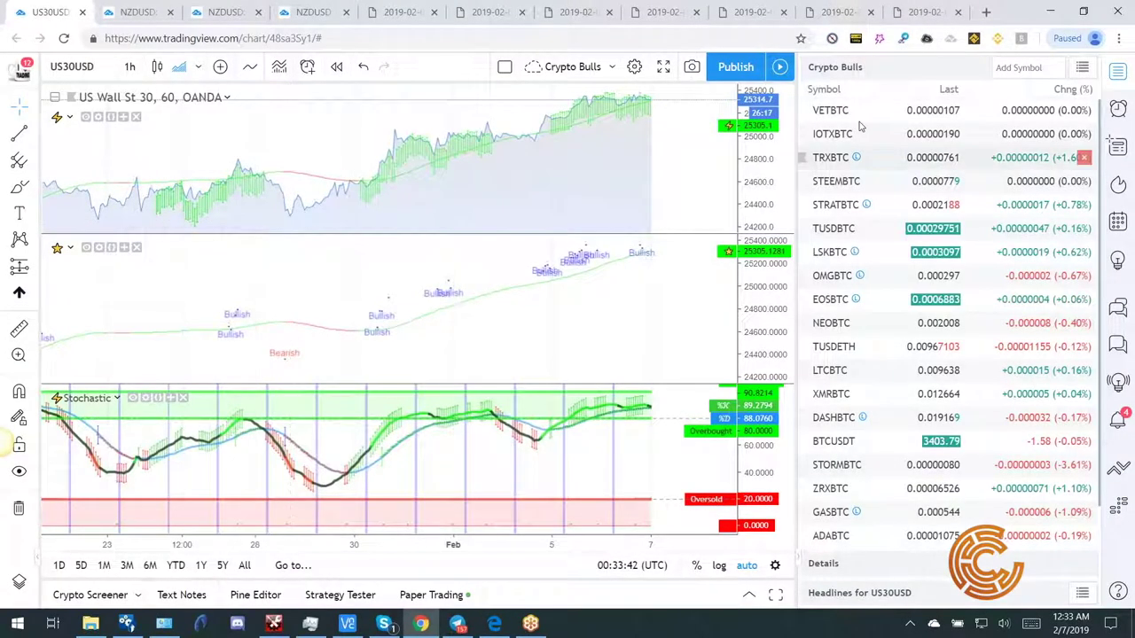
Load VETBTC from the Crypto Bulls watchlist and show more of its hourly price history.
click(843, 114)
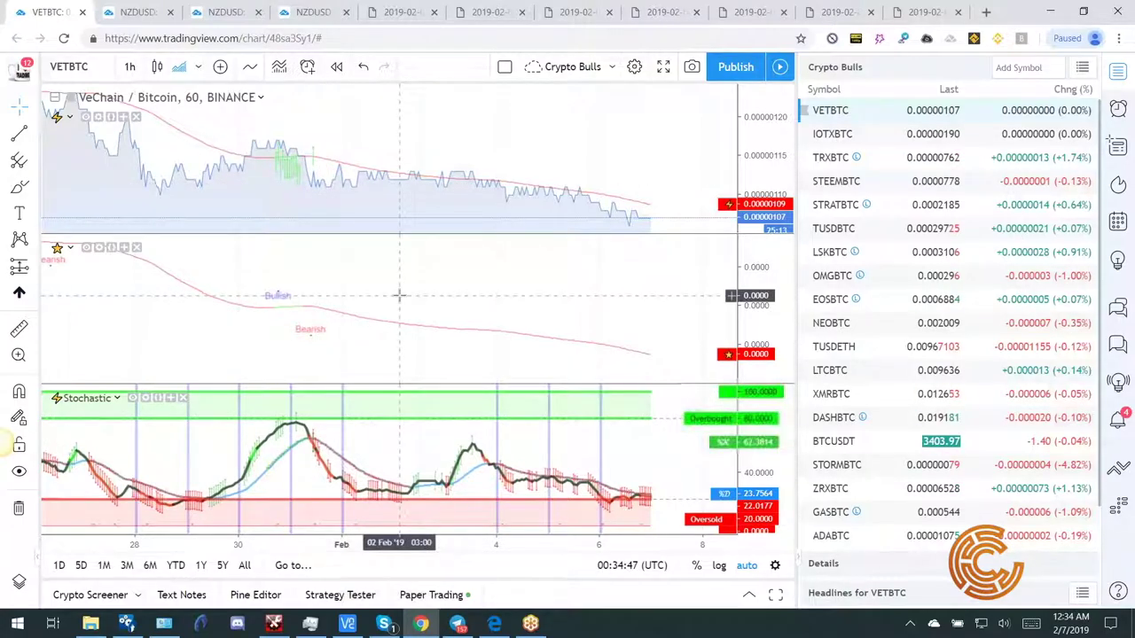
scroll(399, 295, down, 2)
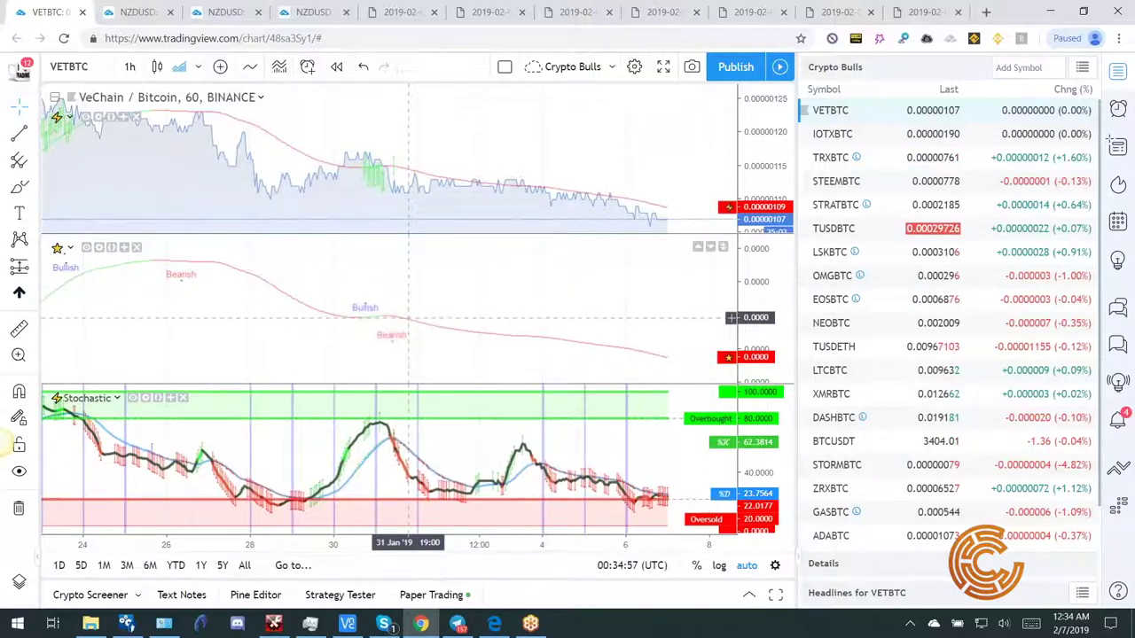
click(407, 322)
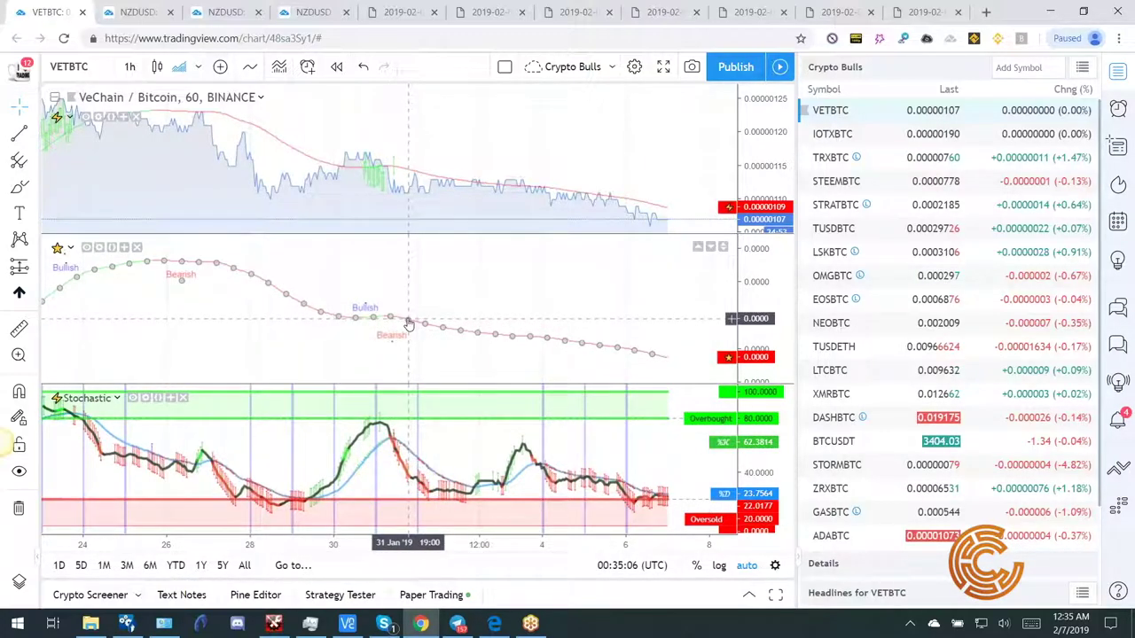
right_click(408, 324)
right_click(408, 322)
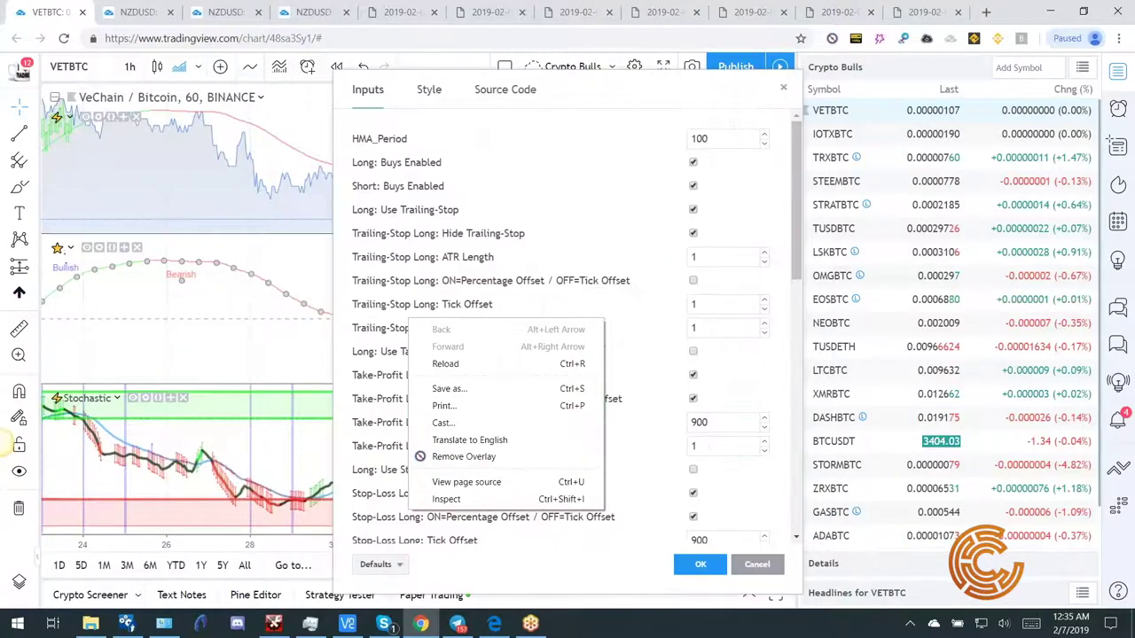
click(758, 569)
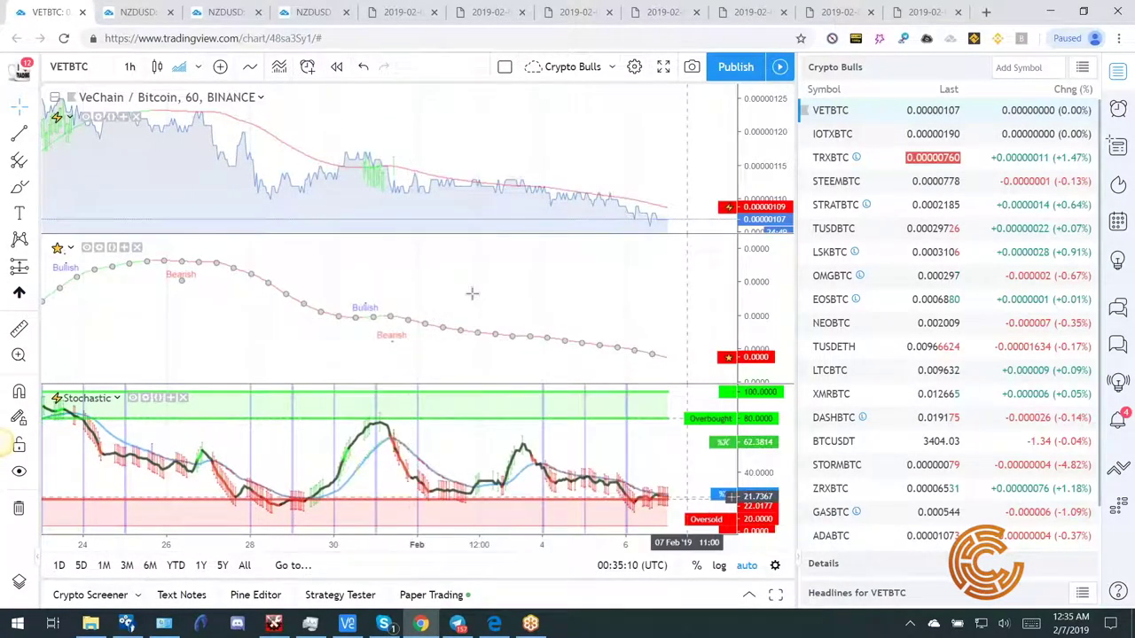
Create an open-ended VETBTC 1h alert on the star indicator for Buy (Bullish), with popup, email and message LONG_Binance_.
right_click(521, 340)
key(Escape)
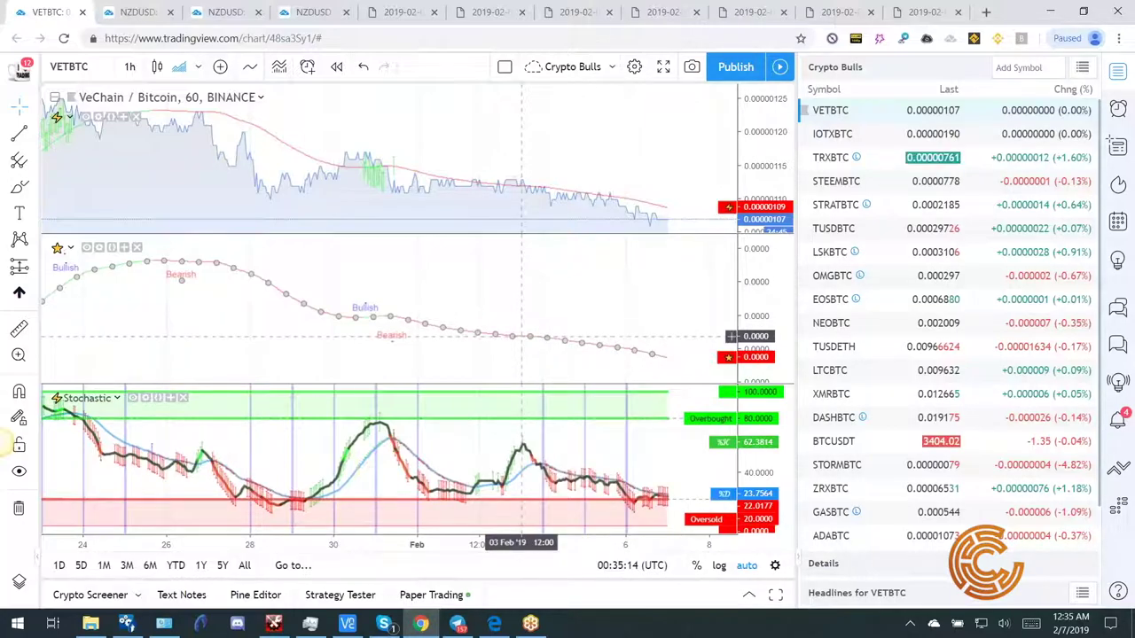
key(alt+a)
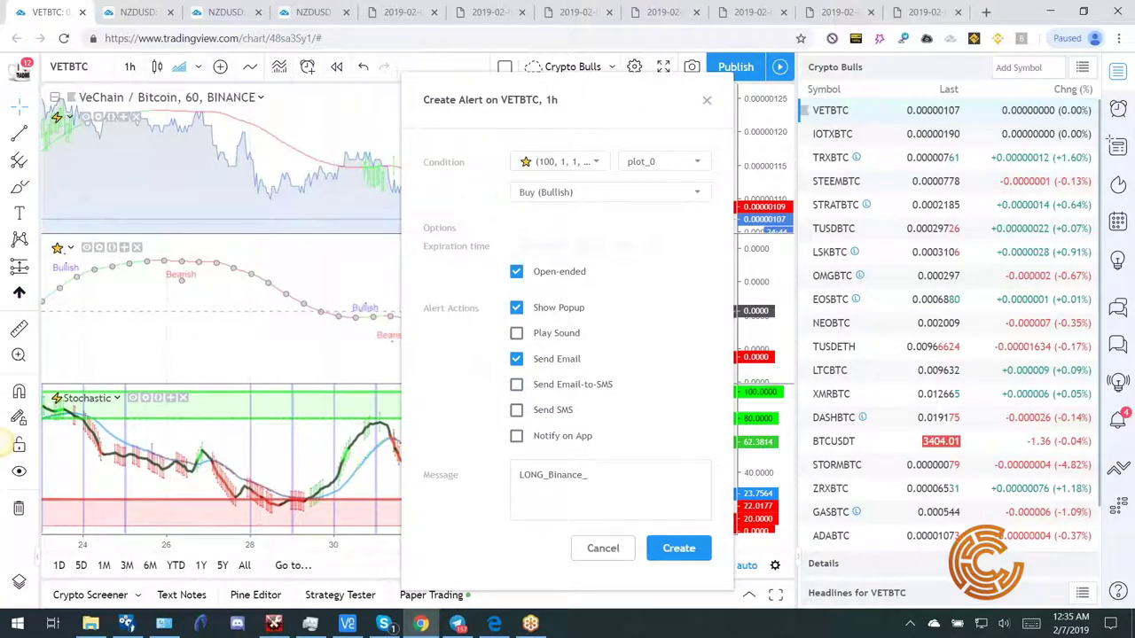
click(679, 560)
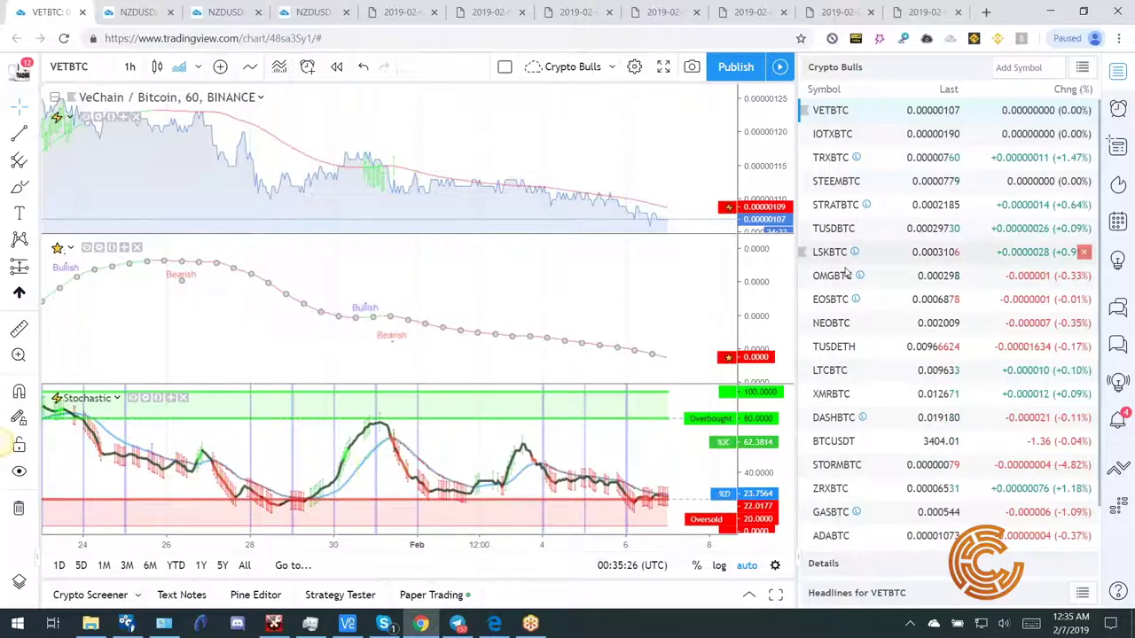
Check the VETBTC alerts in the alert manager, and return to the Crypto Bulls watchlist in a restored, smaller Chrome window.
click(1120, 110)
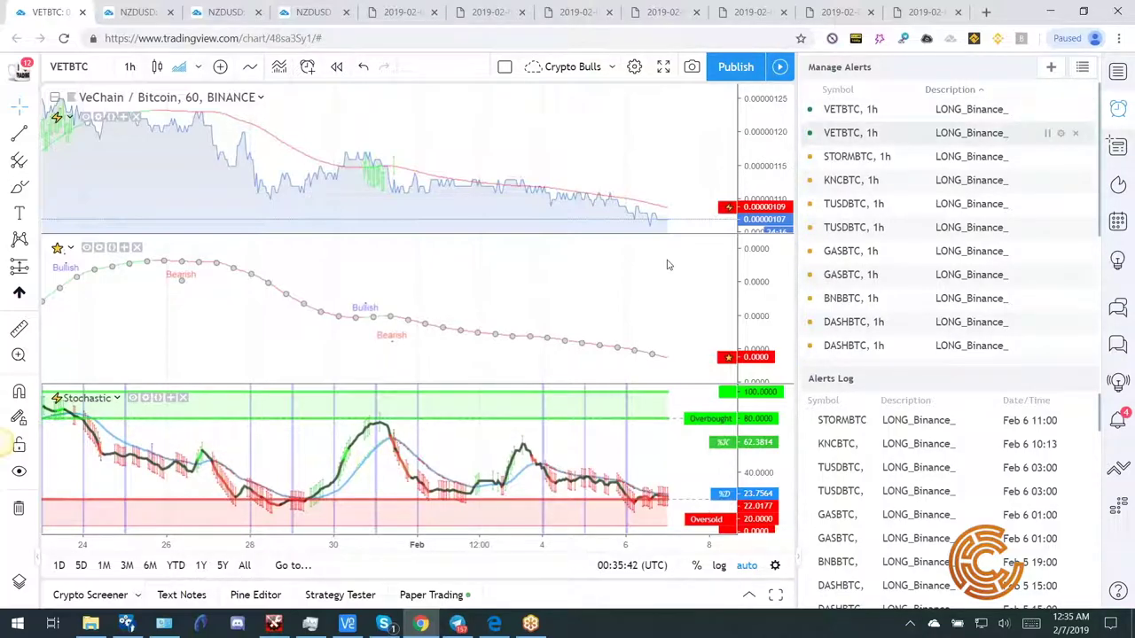
drag(555, 296, 540, 314)
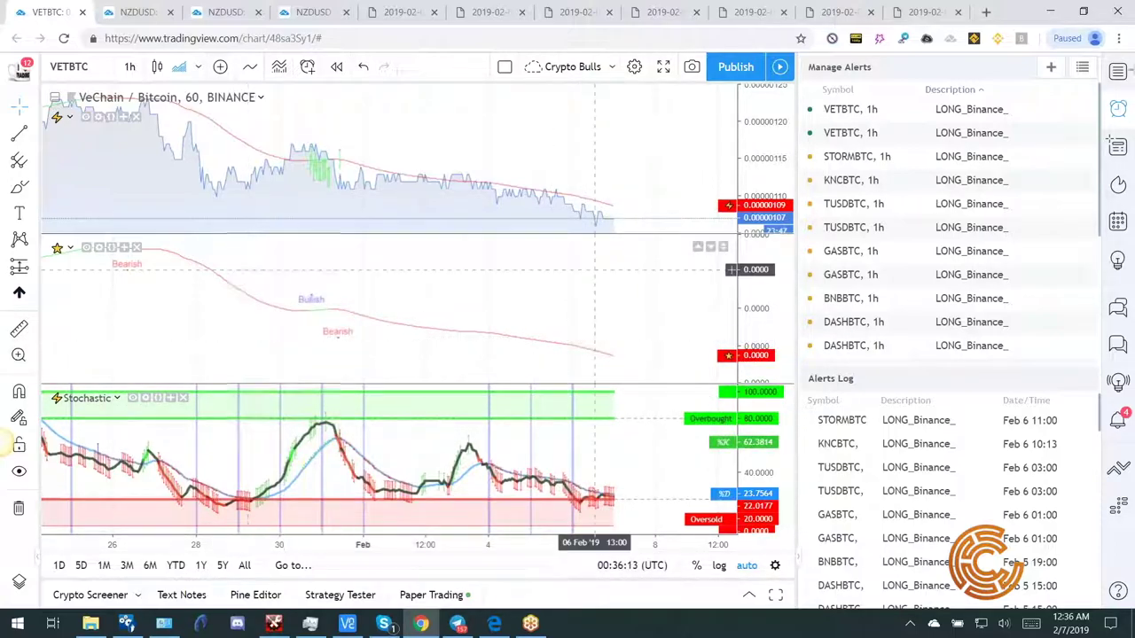
click(1118, 75)
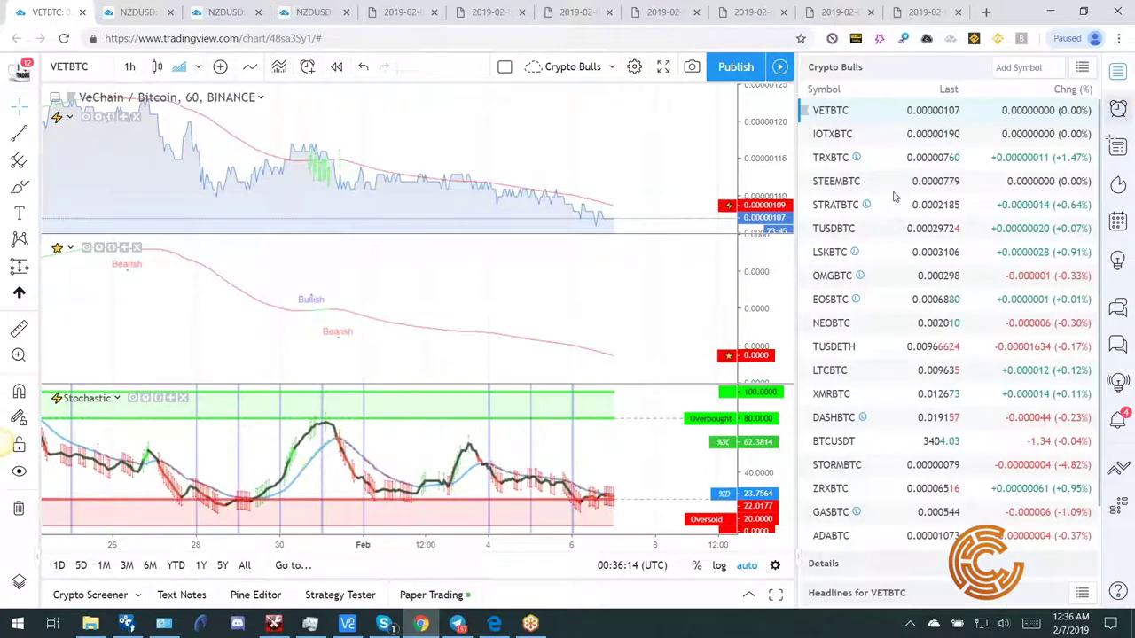
click(1082, 12)
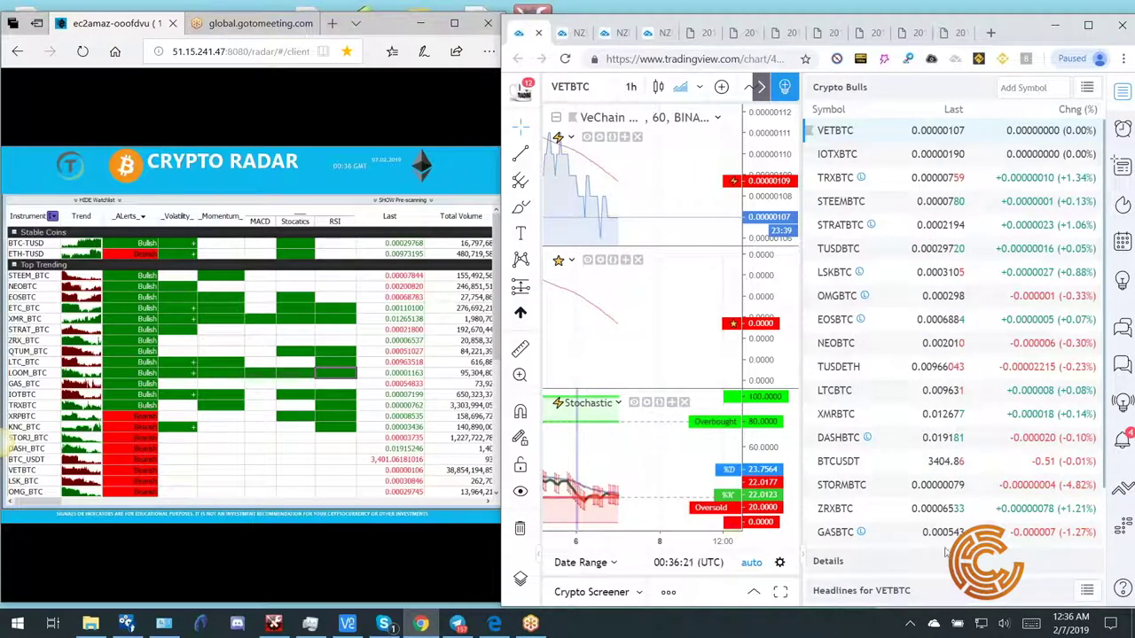
Hide the watchlist and review the VETBTC paper-trading order ticket for a market order in a maximized window.
click(804, 555)
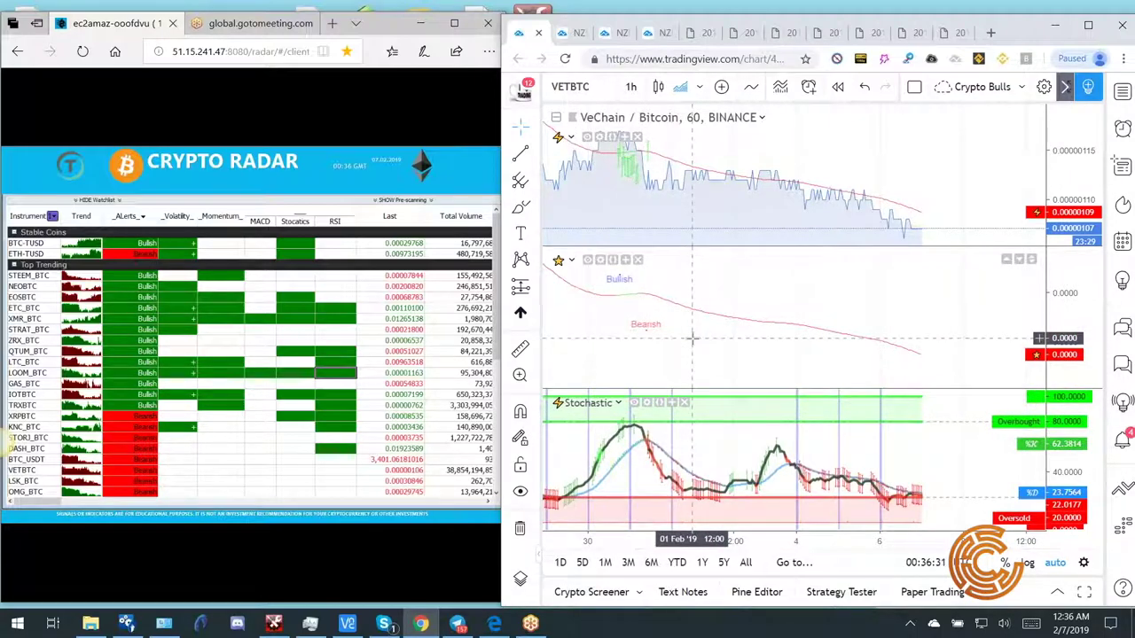
click(1123, 491)
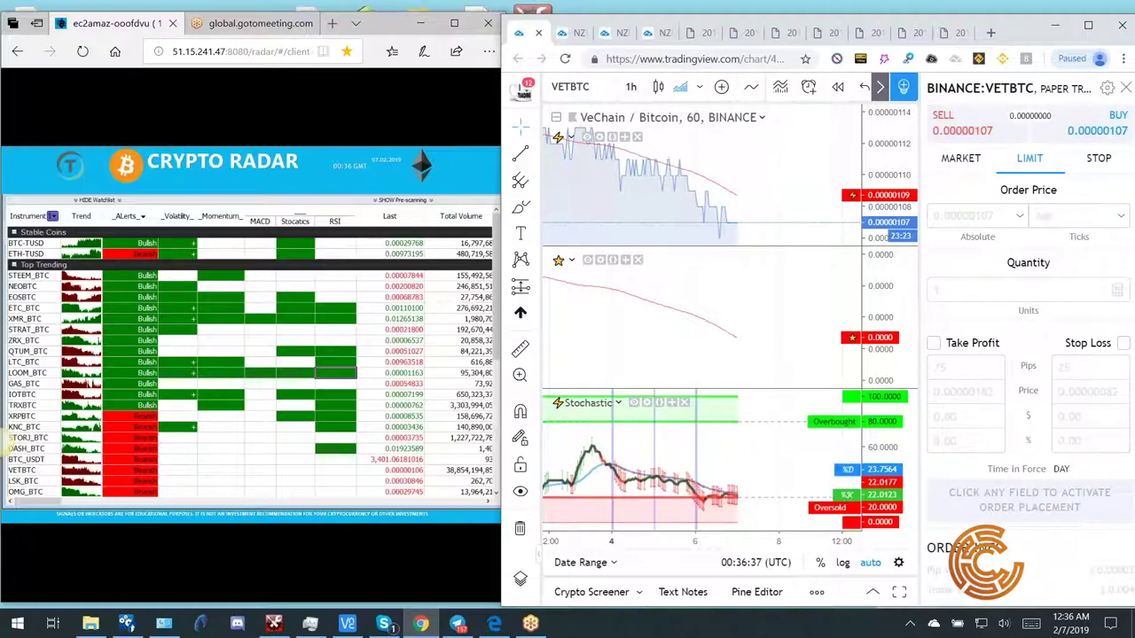
click(959, 159)
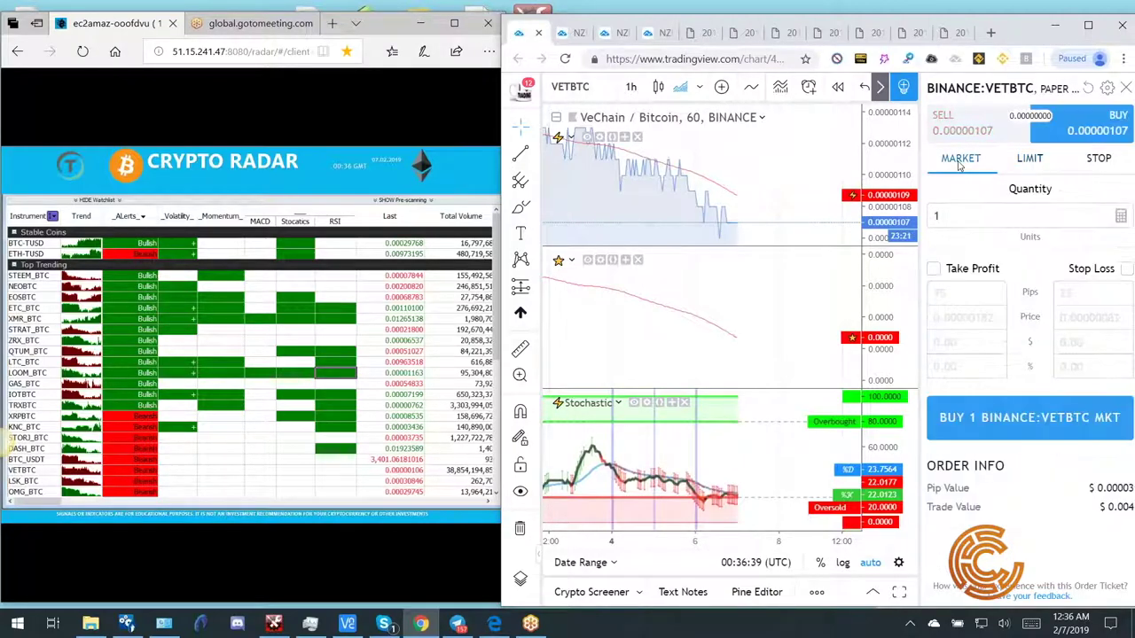
click(1089, 27)
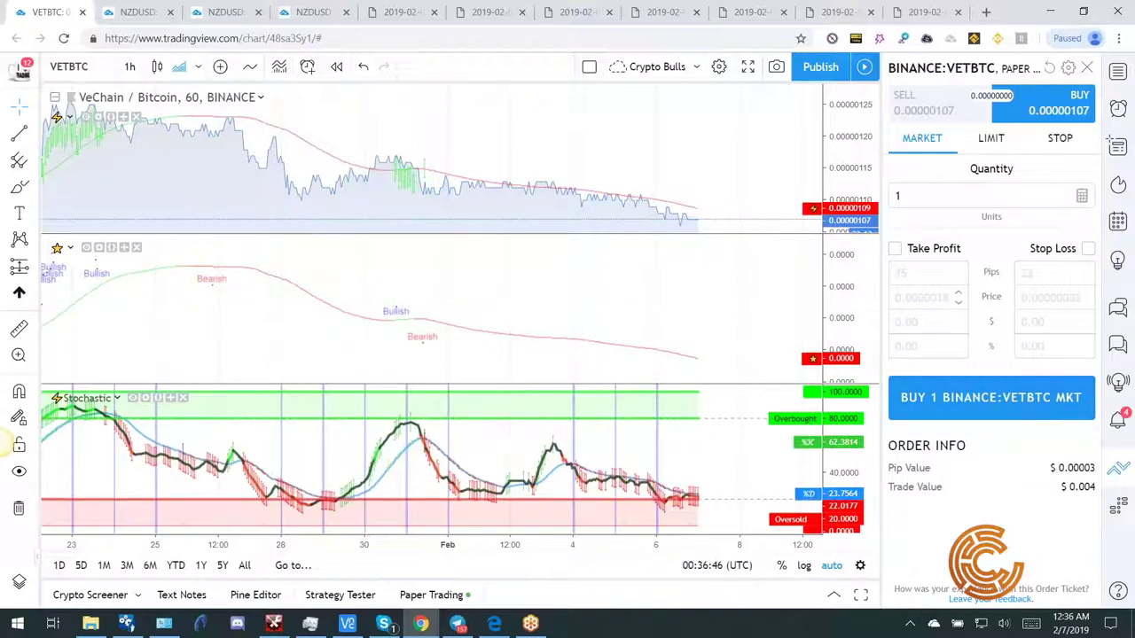
click(935, 203)
click(1087, 69)
click(1082, 11)
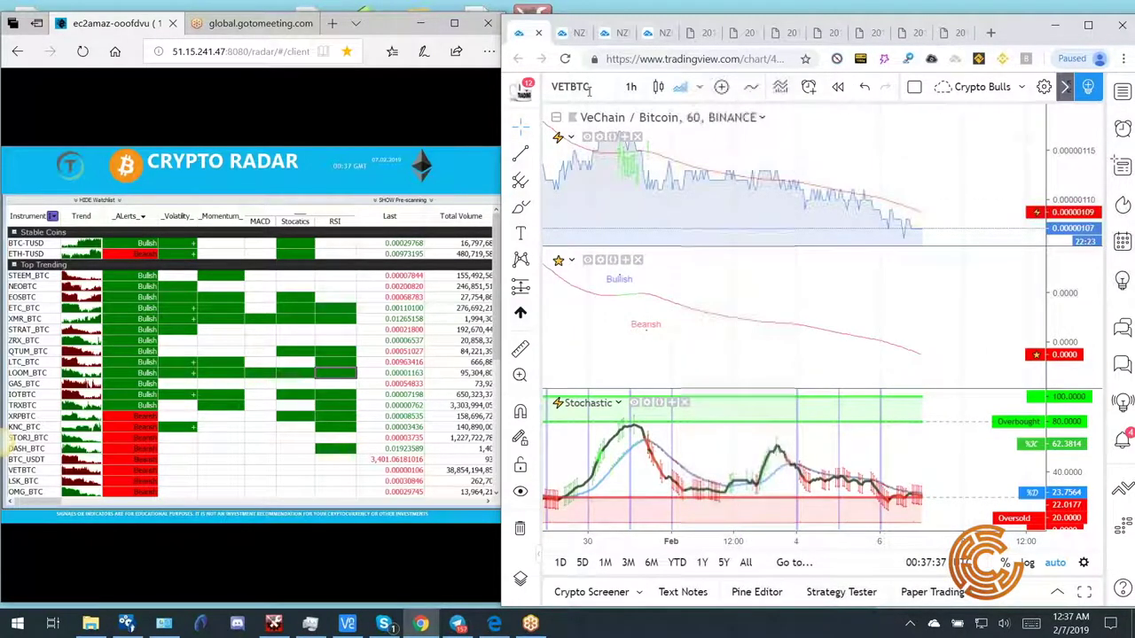
Load the Binance STEEMBTC chart (STEEM / BITCOIN) through the symbol search.
click(574, 87)
text(STEEMBTC)
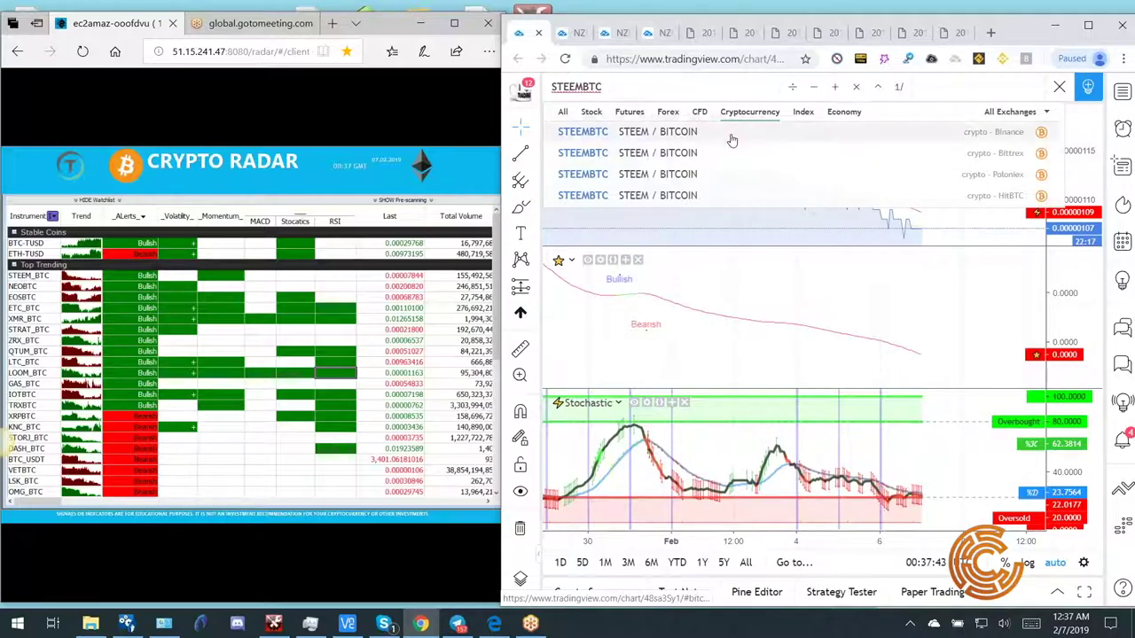
click(732, 140)
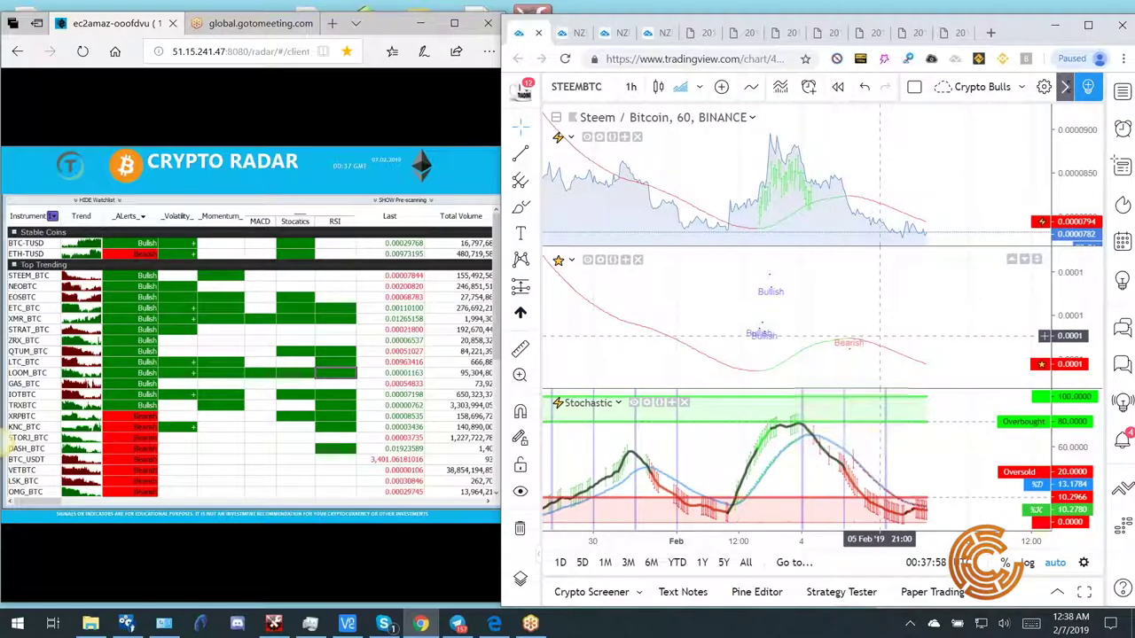
Set the star indicator's line to maximum thickness for both Color 0 and Color 1.
right_click(883, 348)
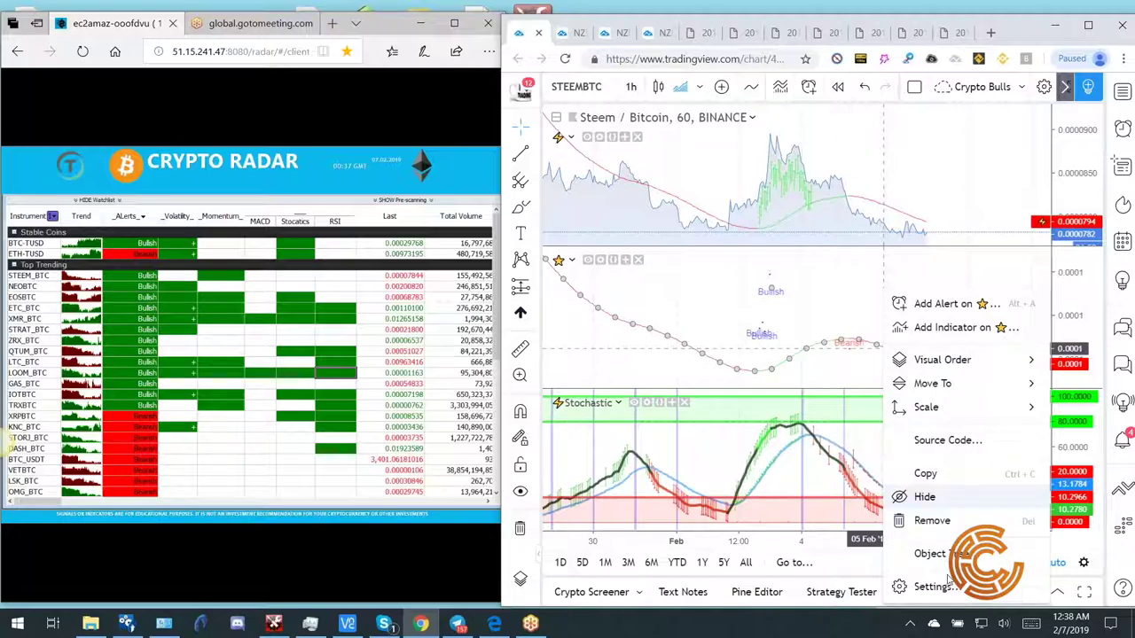
click(943, 588)
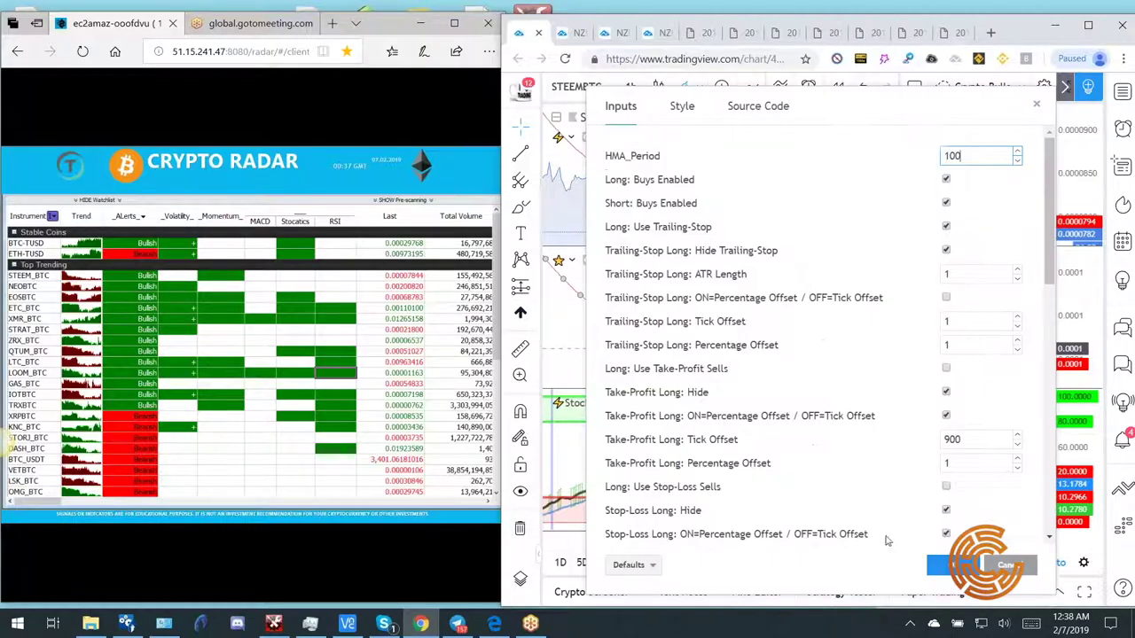
click(677, 106)
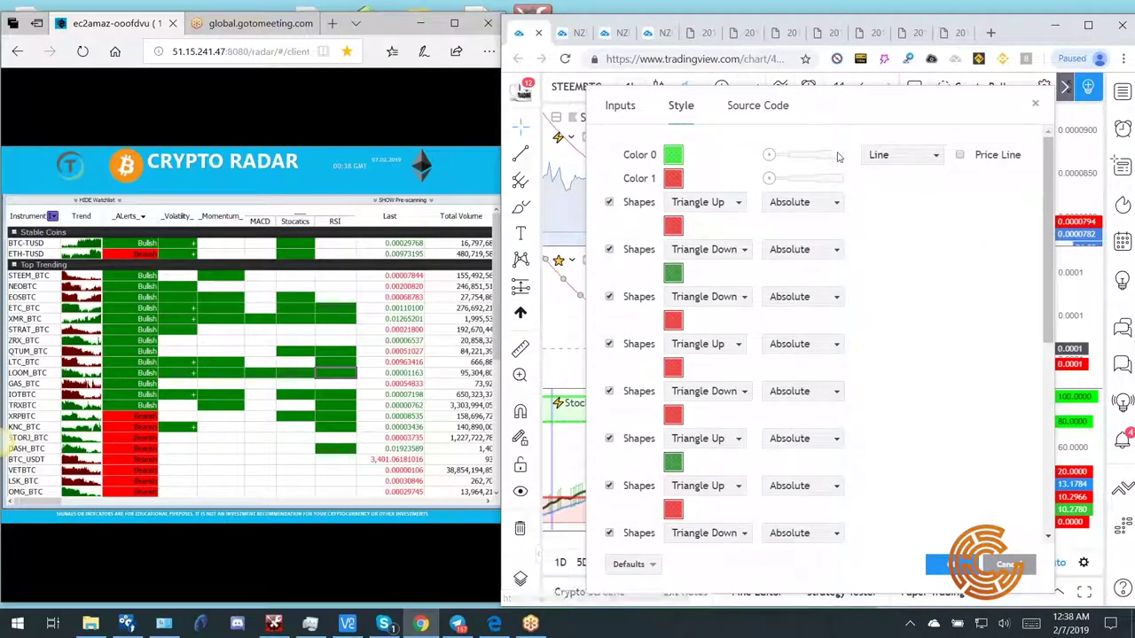
click(844, 179)
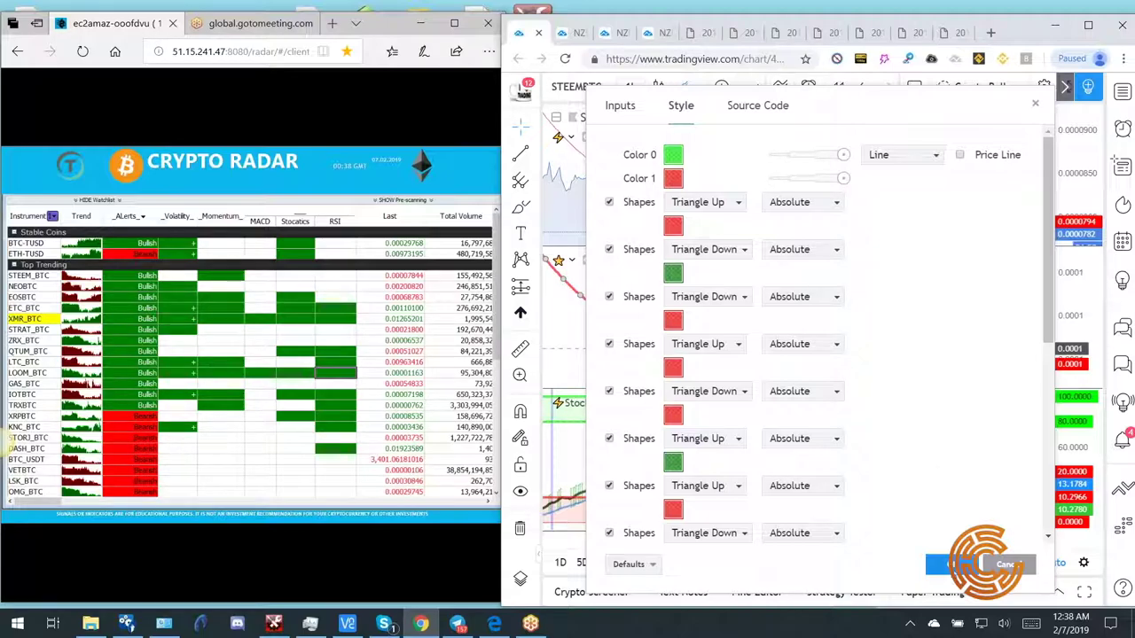
click(951, 564)
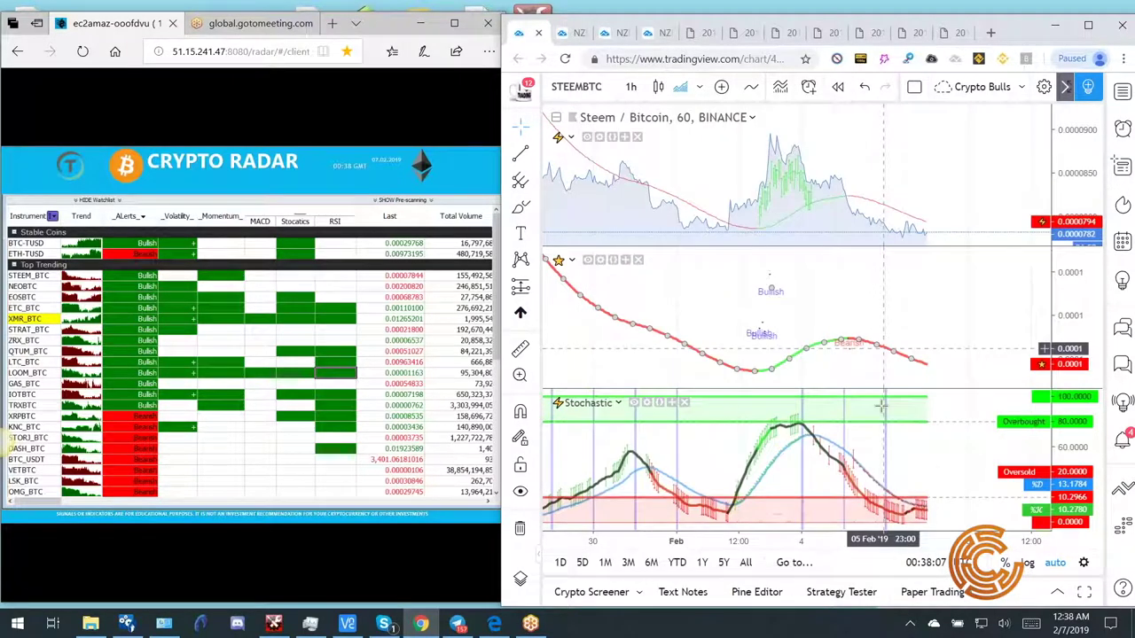
Examine the bullish and bearish signals on the hourly STEEMBTC chart in a maximized window.
click(1088, 26)
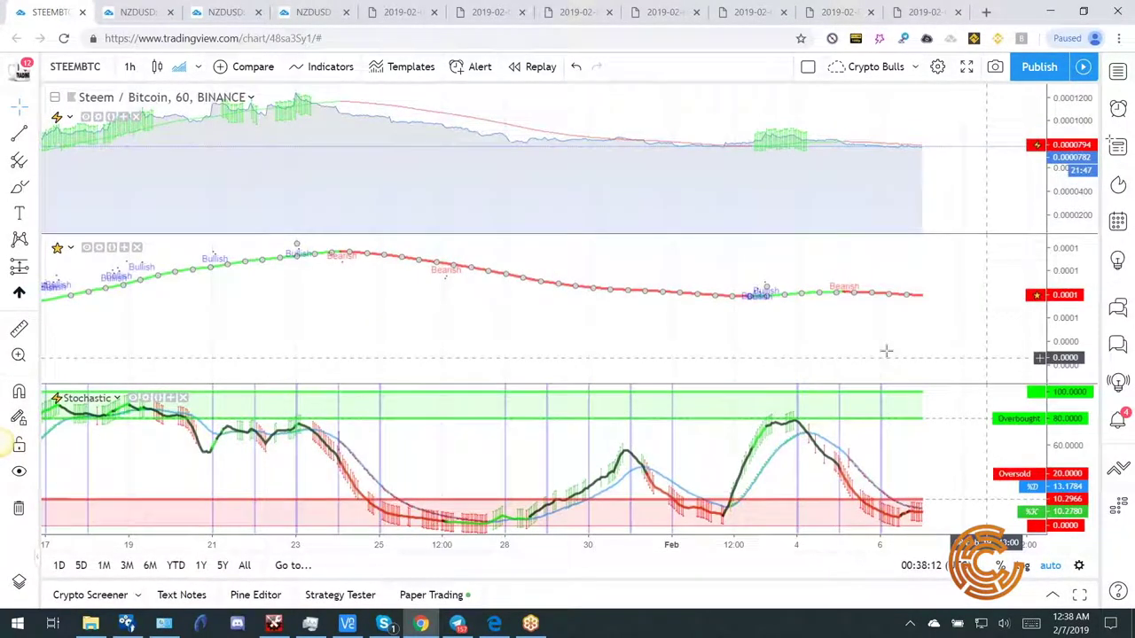
scroll(887, 350, up, 2)
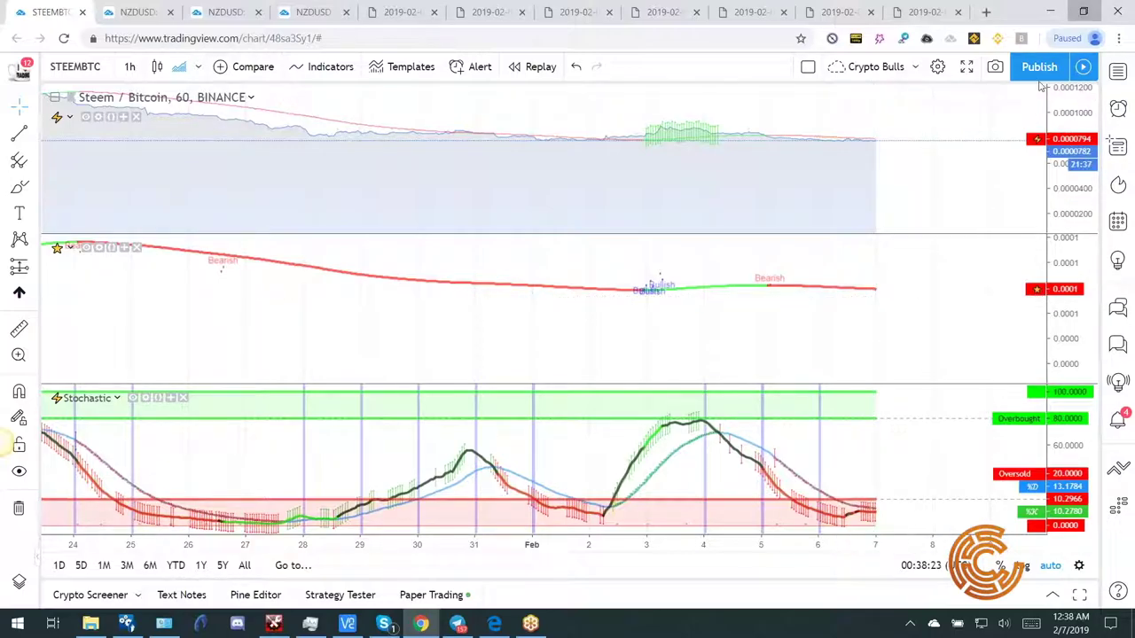
click(1084, 12)
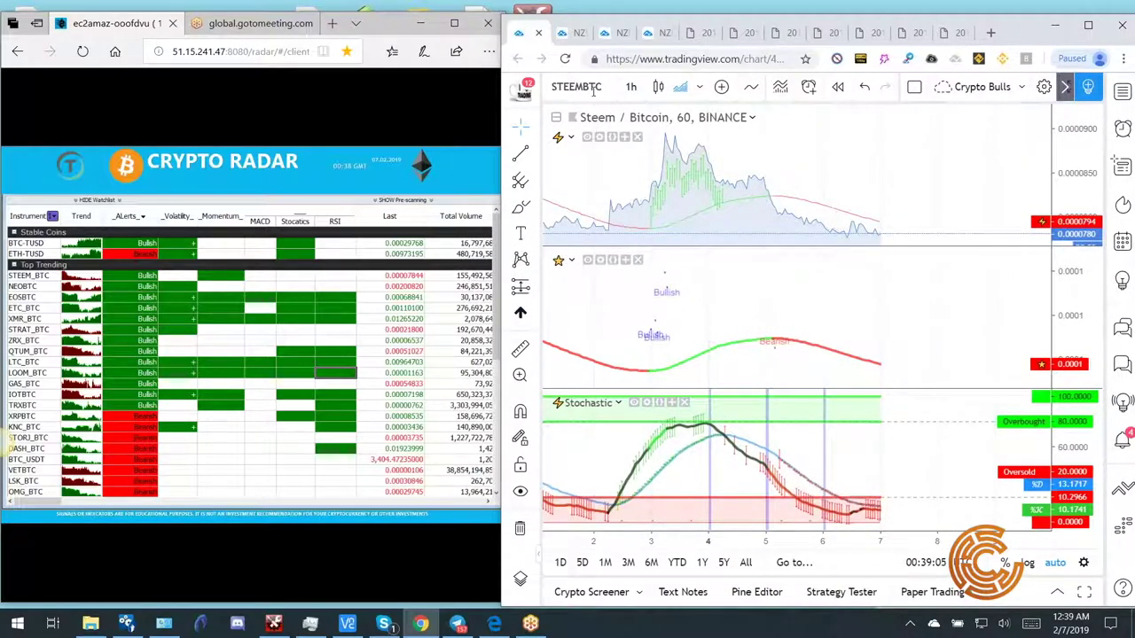
Load the Binance GASBTC chart (NEOGAS / BITCOIN) through the symbol search.
click(594, 91)
key(BackSpace)
key(BackSpace)
key(BackSpace)
key(BackSpace)
key(BackSpace)
key(BackSpace)
key(BackSpace)
key(BackSpace)
text(GASBTC)
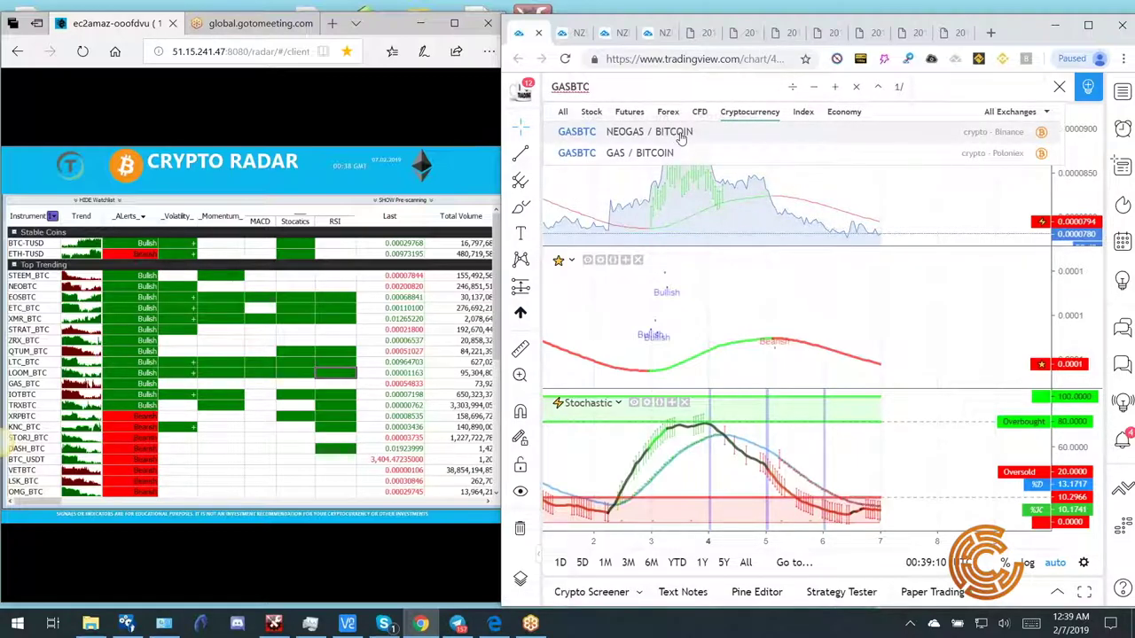
click(681, 135)
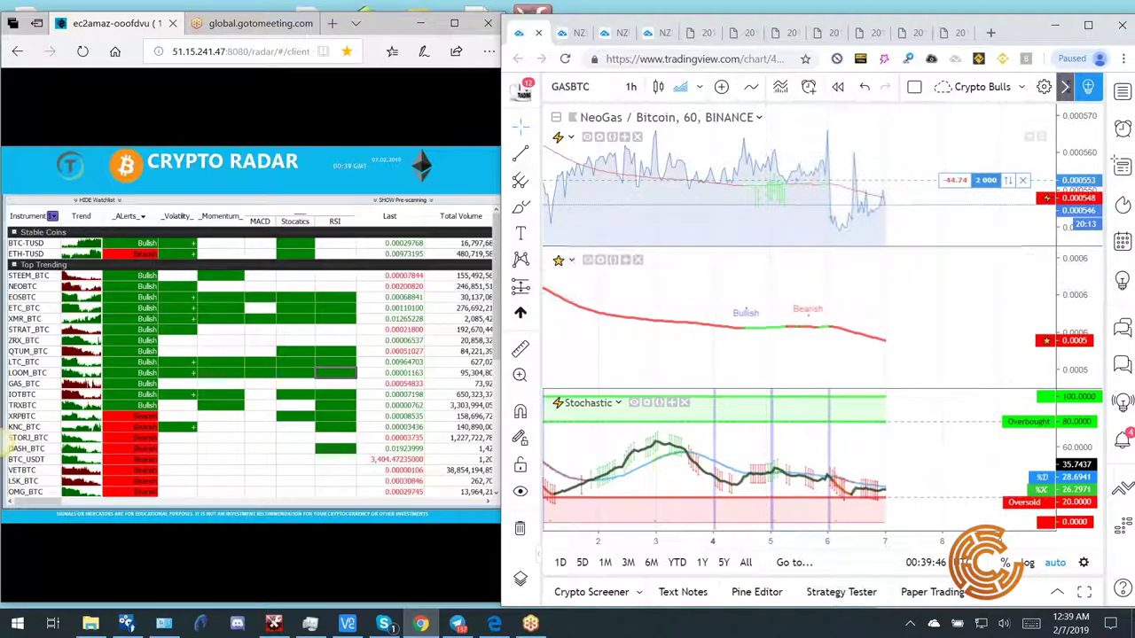
Load the Binance BTCUSDT chart (BITCOIN / TETHERUS) through the symbol search.
click(602, 94)
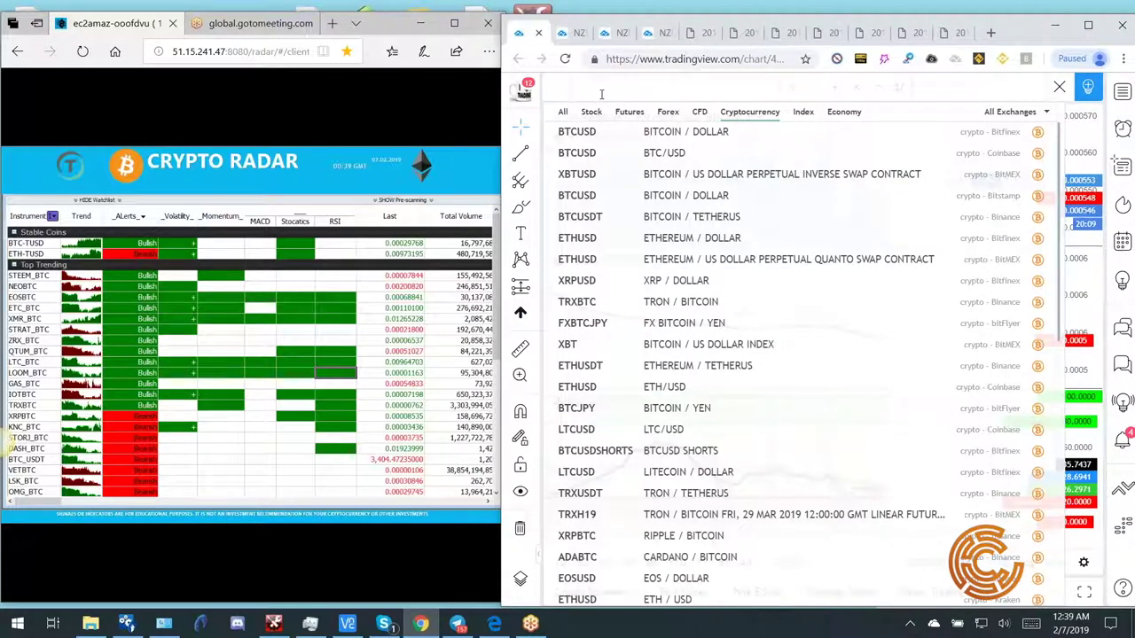
text(BT)
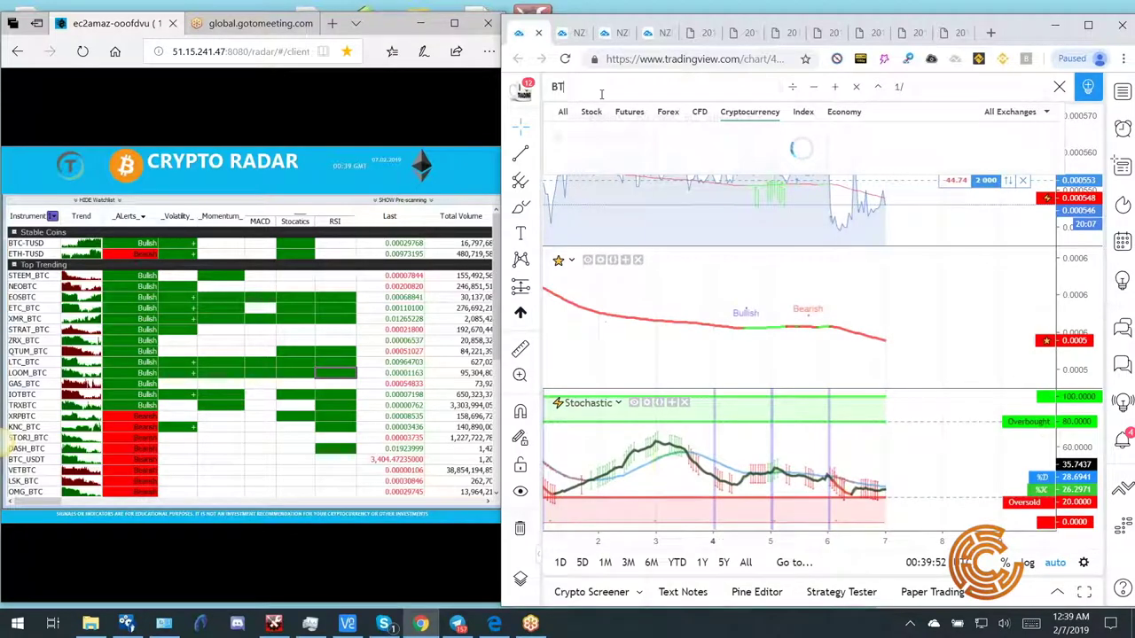
text(CU)
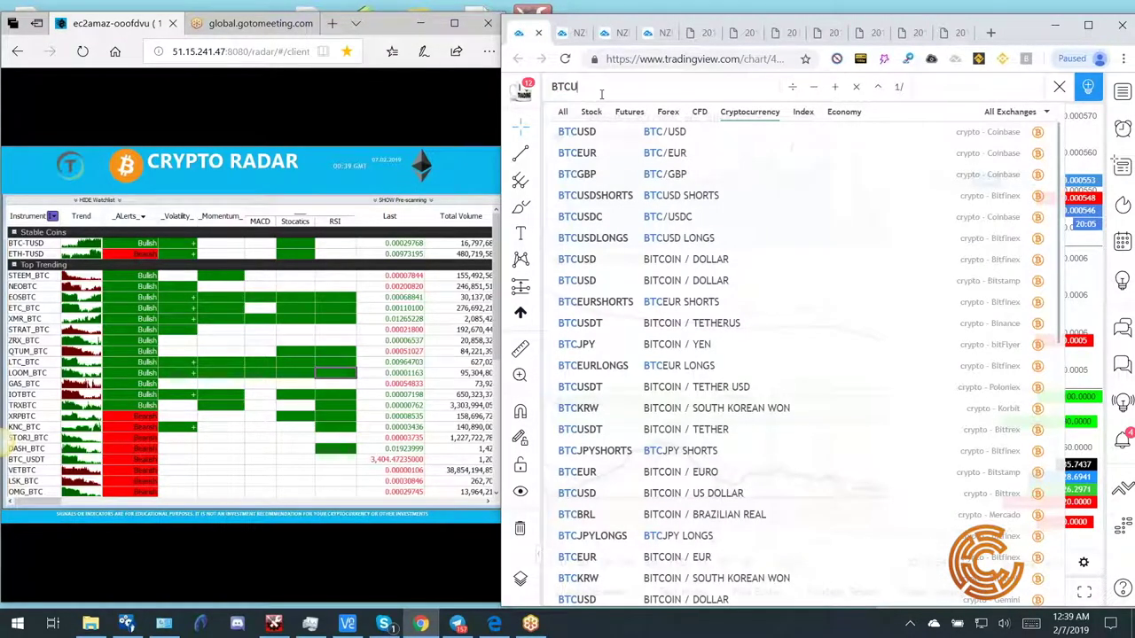
text(SDT)
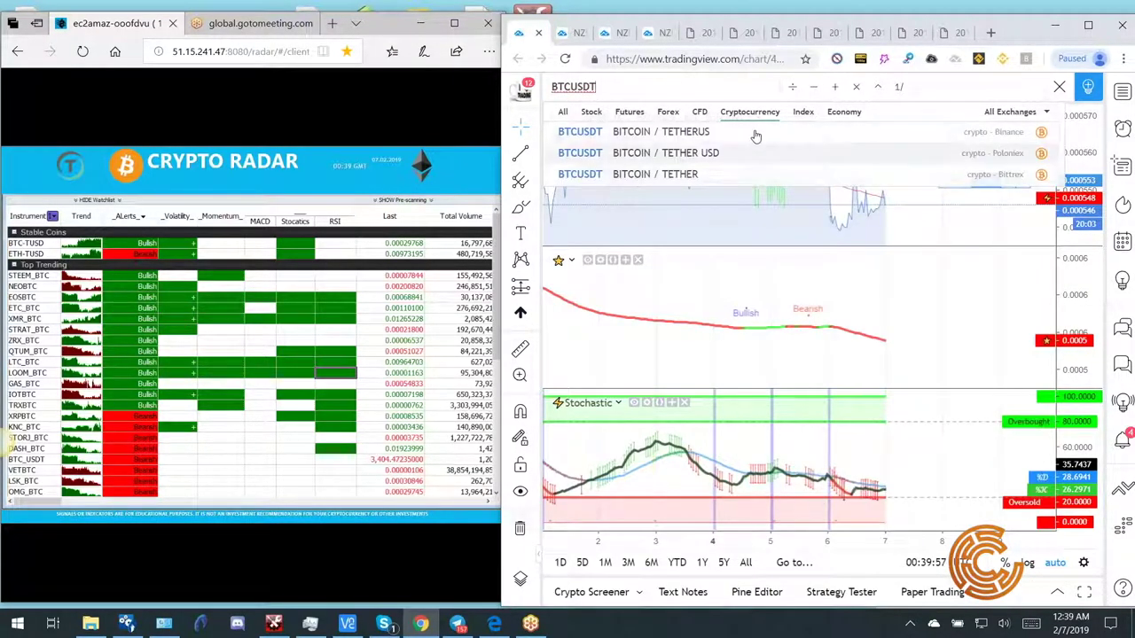
click(754, 134)
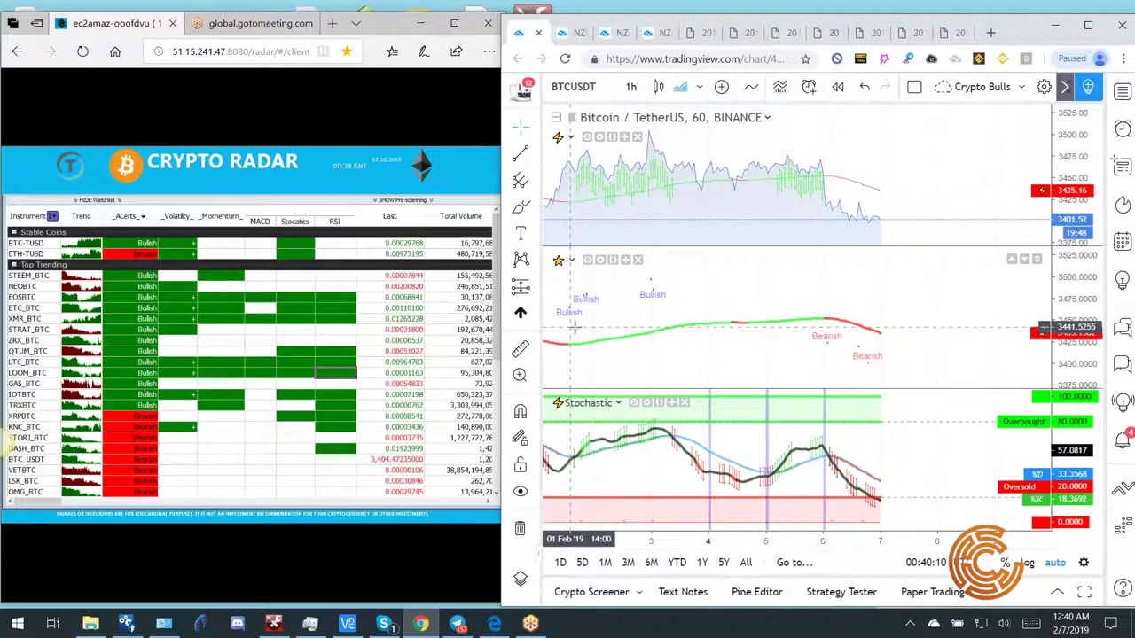
Add the Fib levels indicator from the Invite-Only Scripts to the BTCUSDT chart in a maximized window.
click(1091, 25)
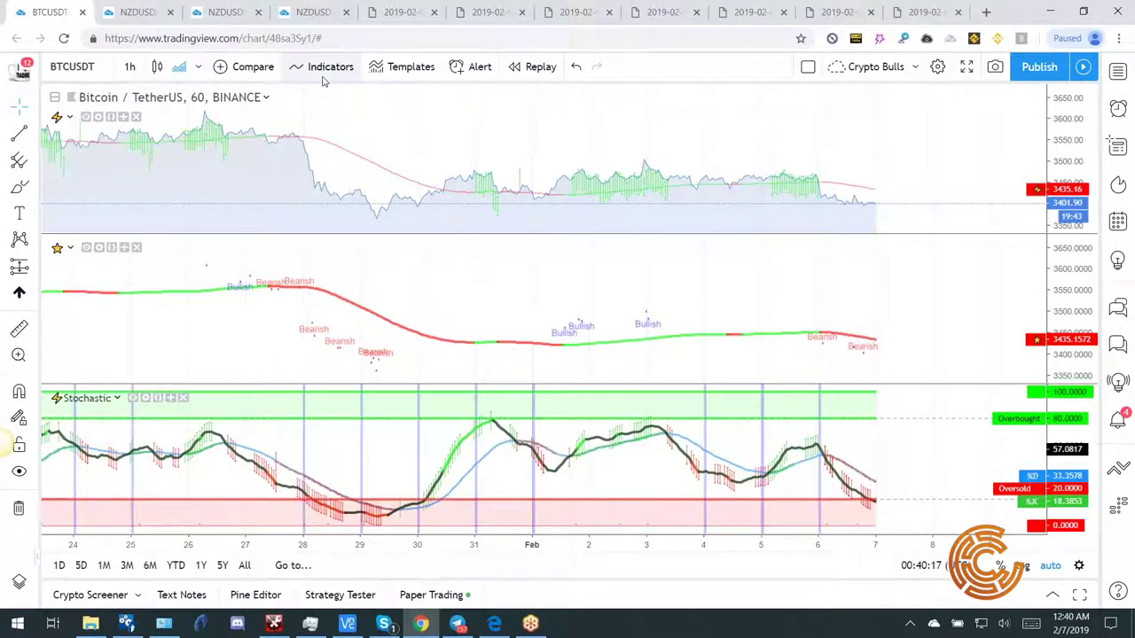
click(324, 71)
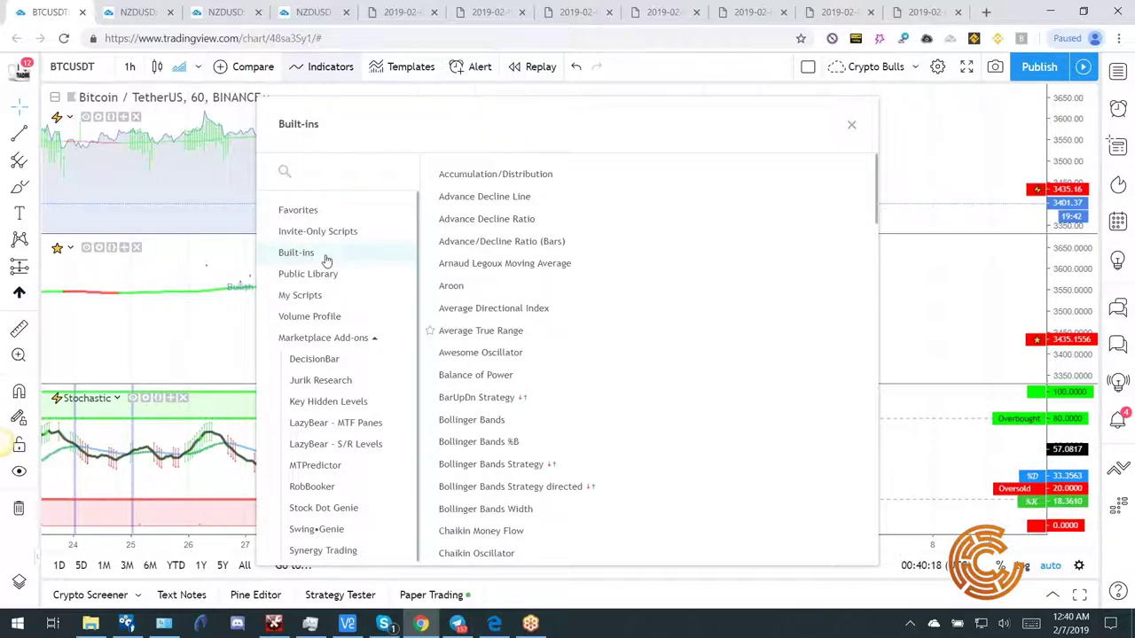
click(345, 232)
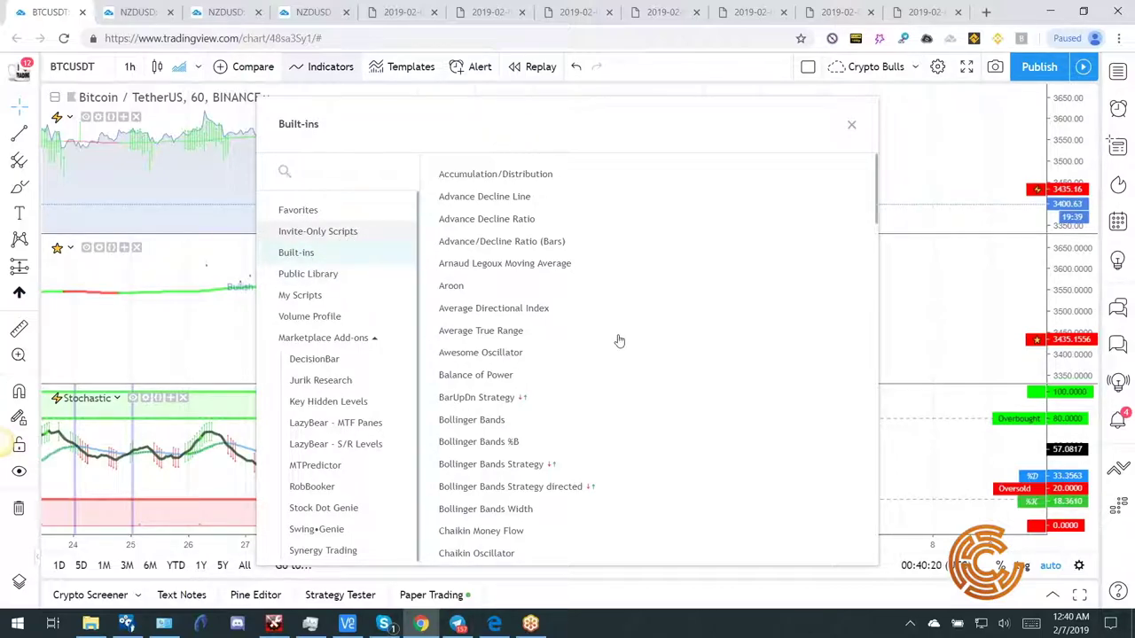
scroll(608, 354, down, 7)
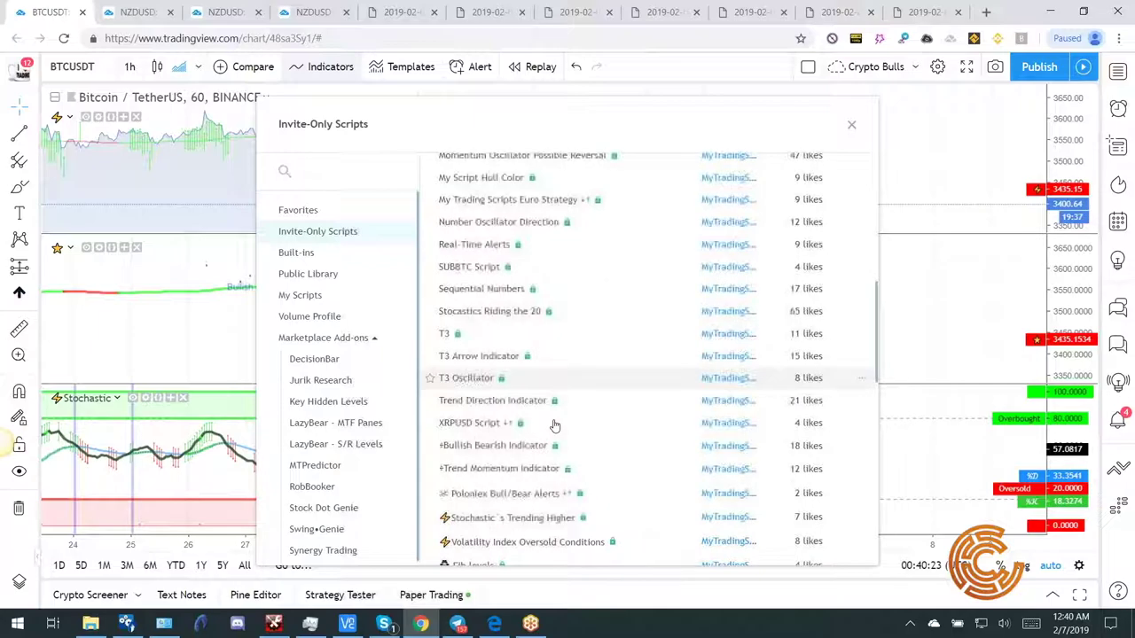
scroll(554, 426, down, 4)
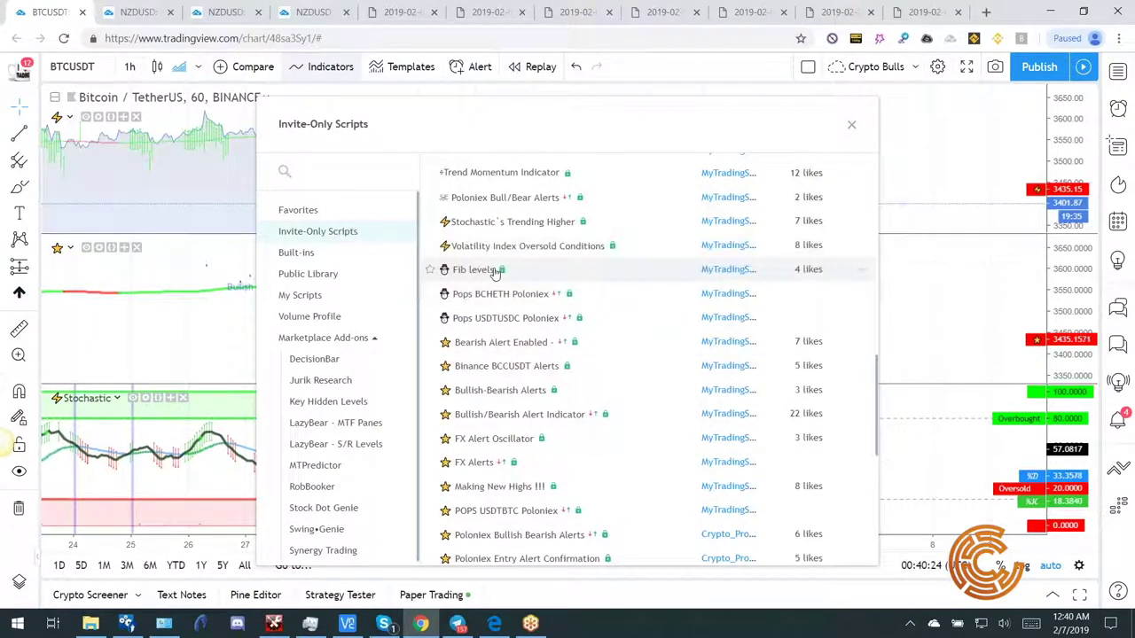
click(684, 267)
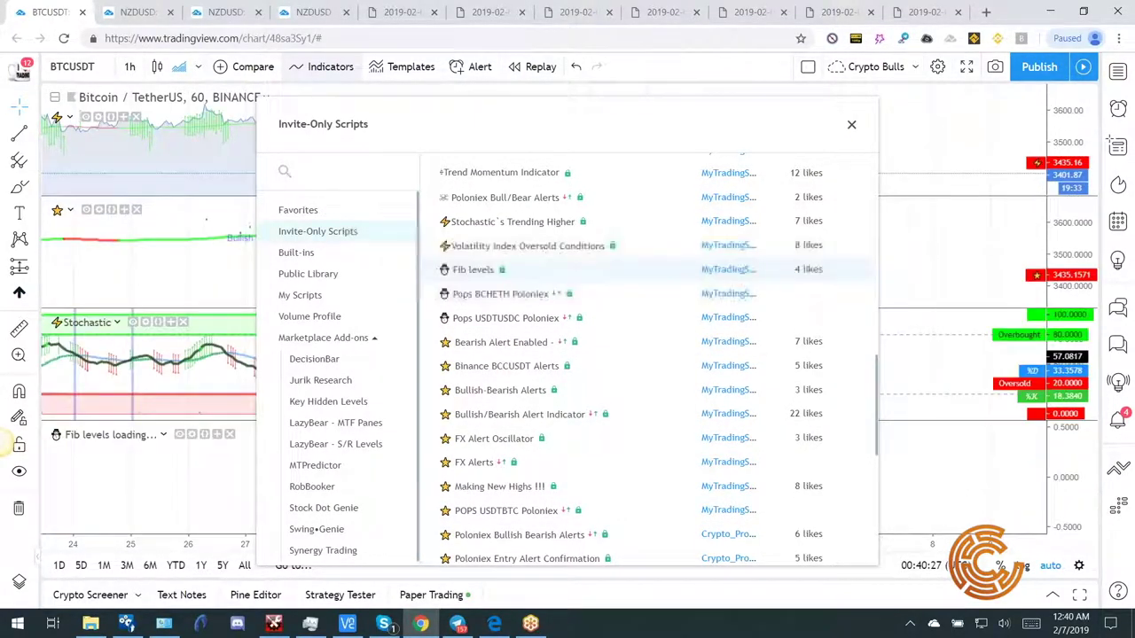
click(854, 125)
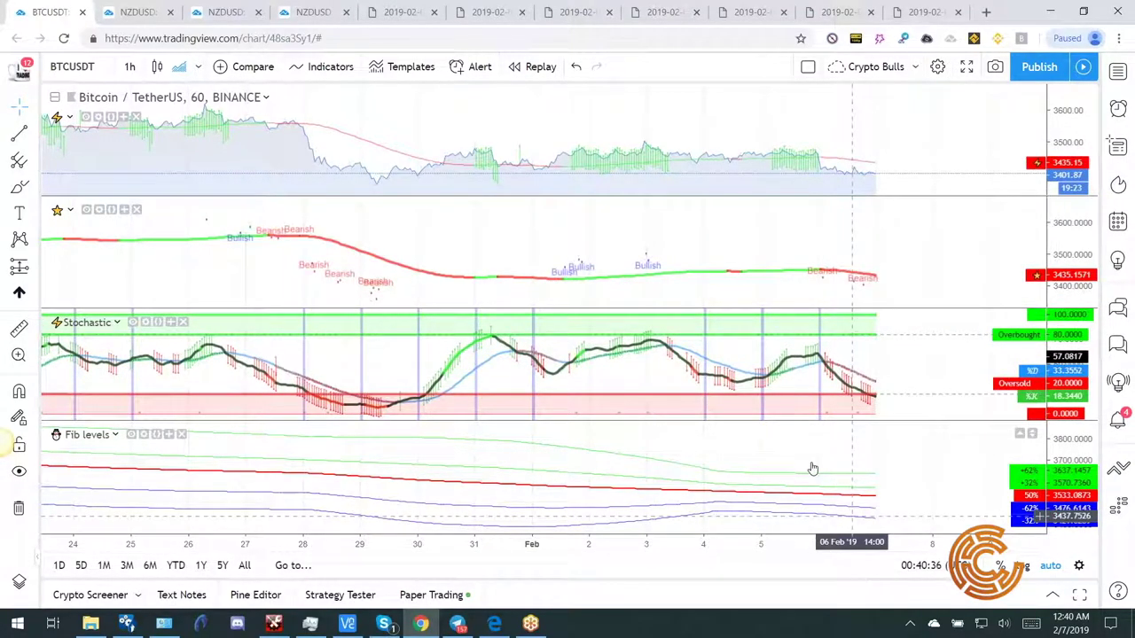
Rearrange the indicator panes so Fib levels sits directly below the price, followed by the star indicator and Stochastic.
click(752, 390)
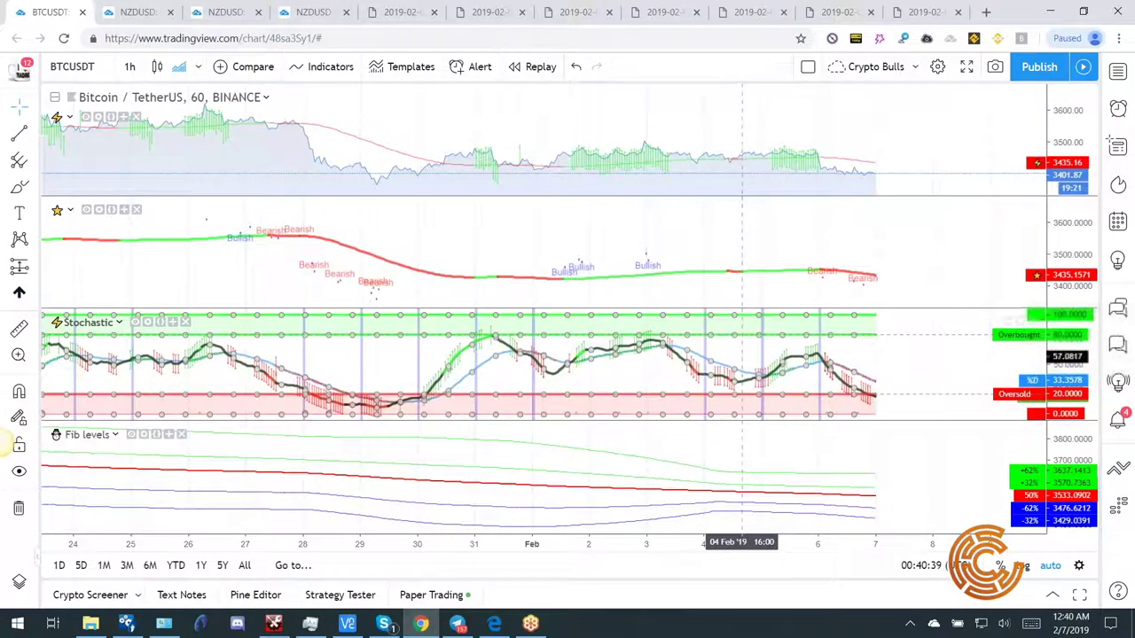
drag(752, 391, 750, 297)
drag(750, 479, 713, 486)
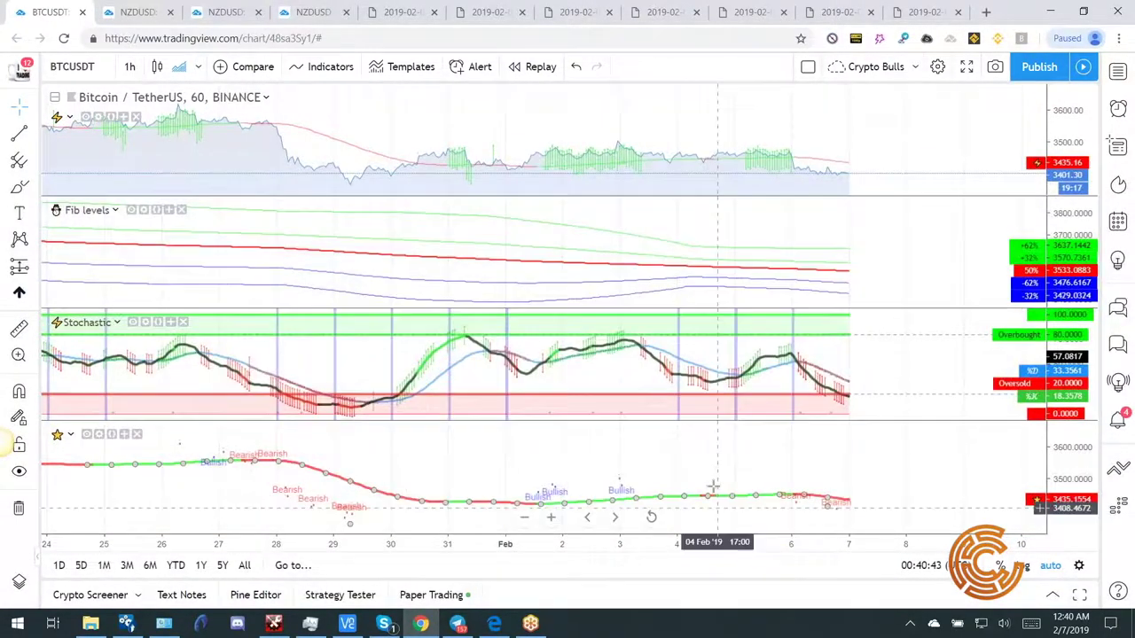
click(679, 394)
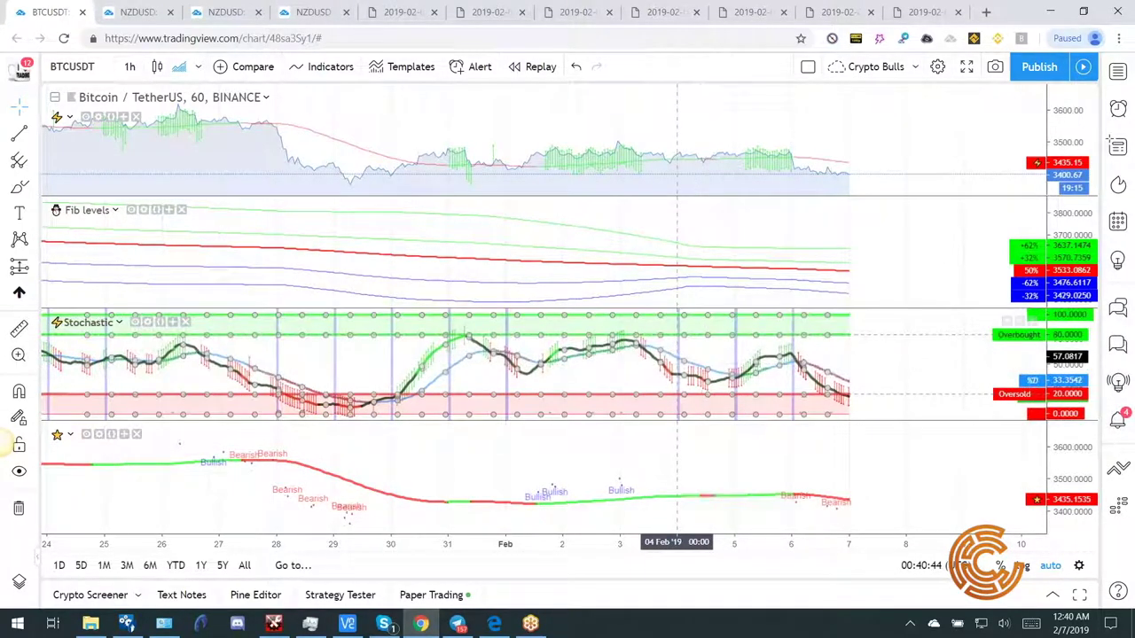
drag(678, 394, 701, 395)
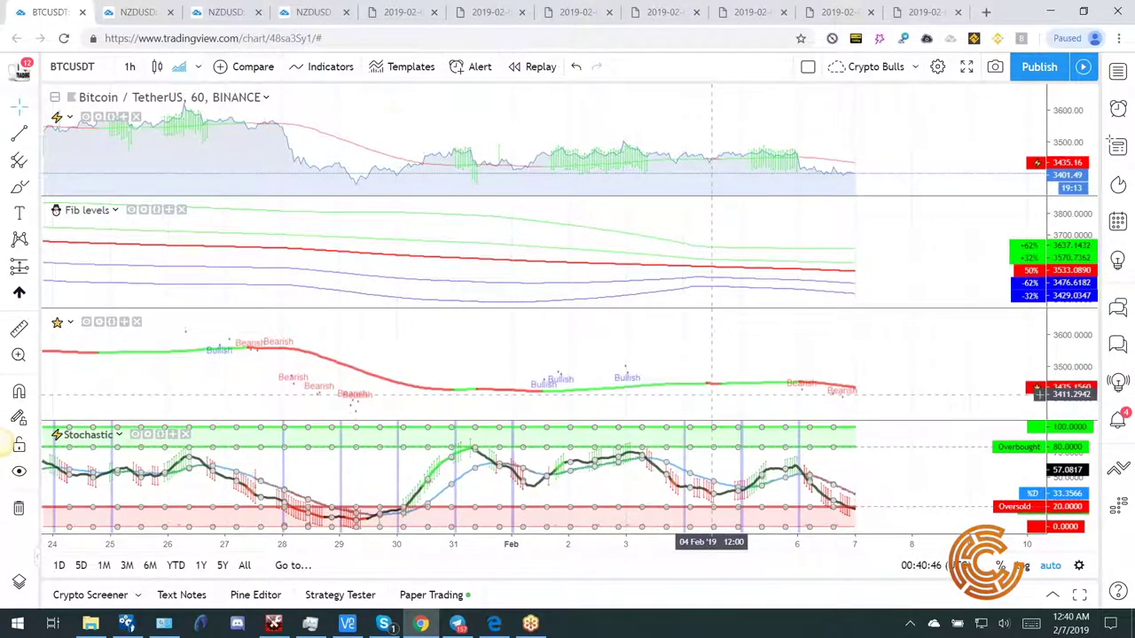
Move the lightning-bolt indicator from the BTCUSDT price pane into the Fib levels pane.
click(705, 161)
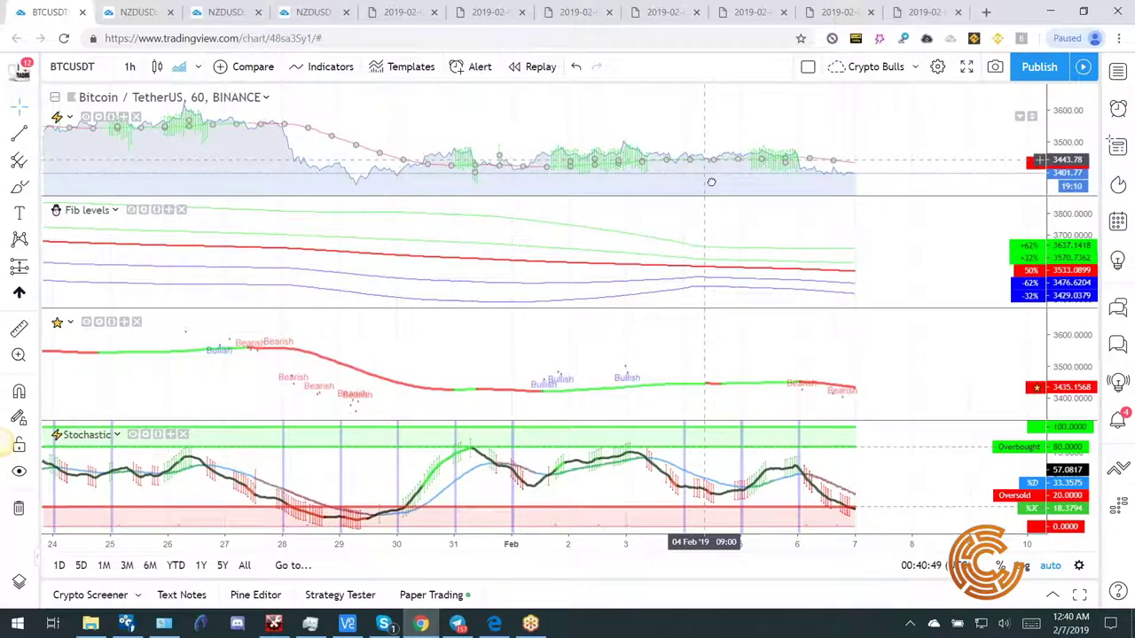
mouse_move(711, 181)
mouse_down()
mouse_move(722, 193)
mouse_move(709, 203)
mouse_up()
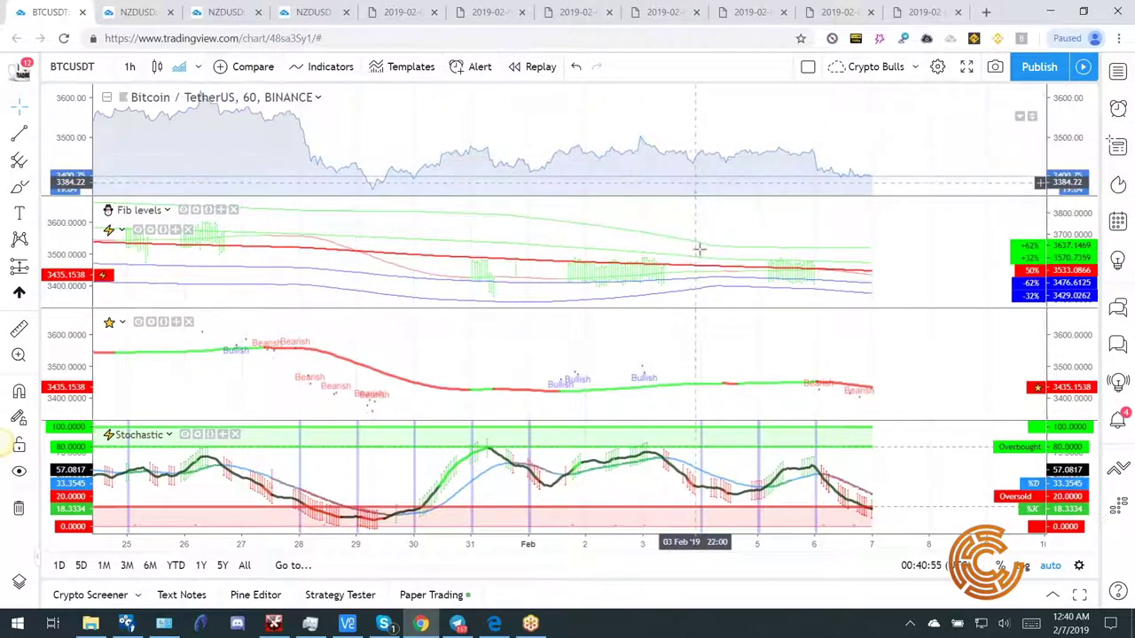
Merge the Fib levels and lightning-bolt indicators into the BTCUSDT price pane.
drag(693, 219, 696, 217)
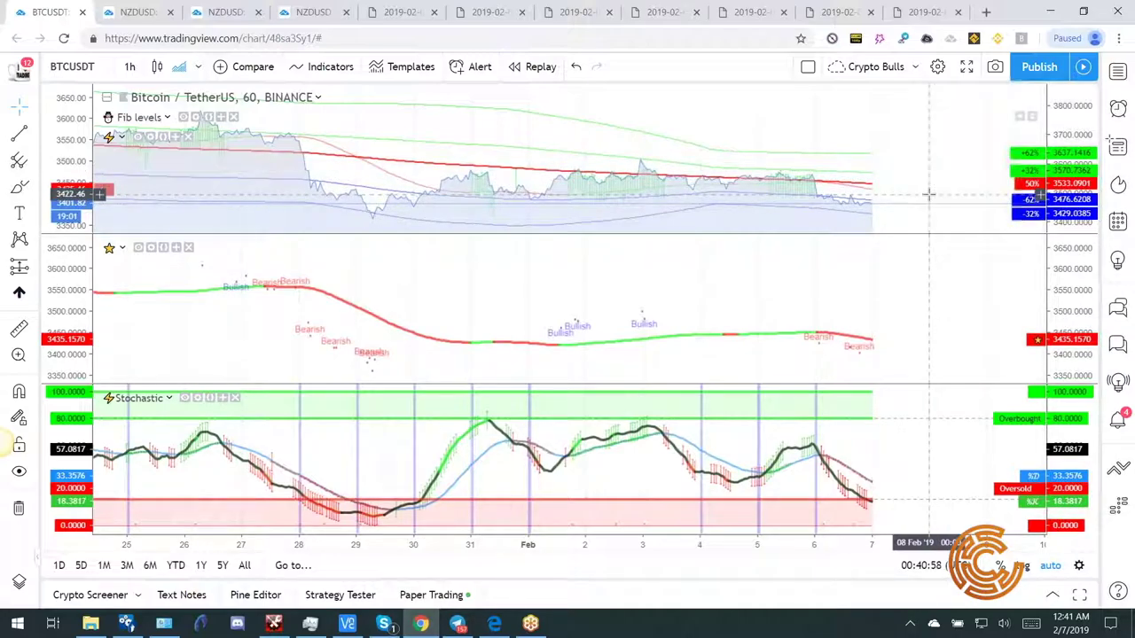
scroll(786, 119, up, 4)
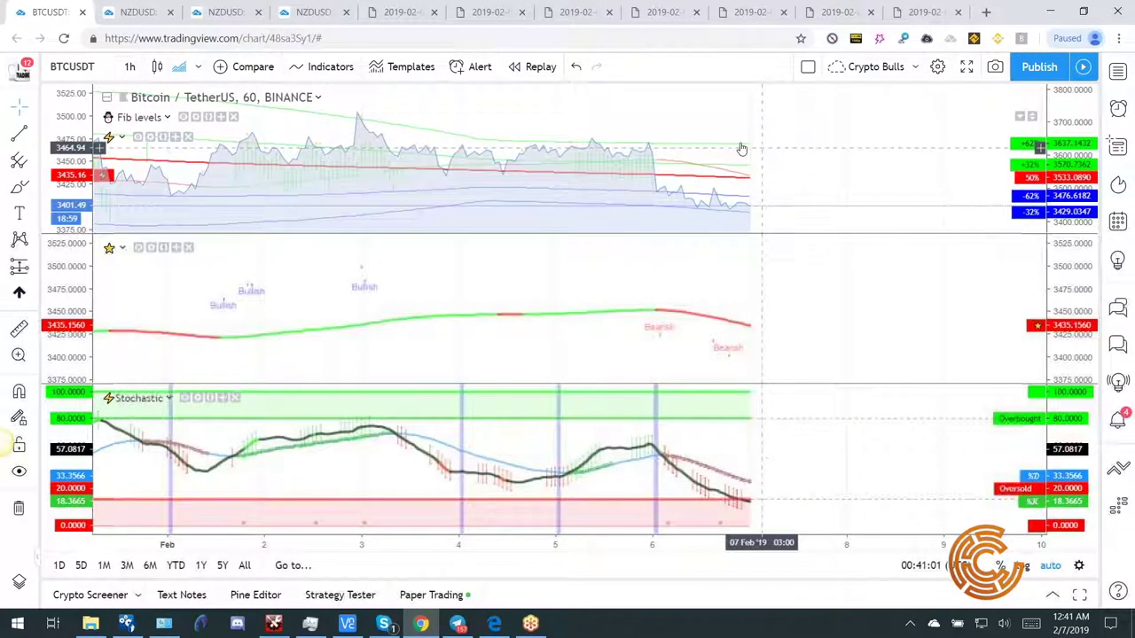
Set the 50%, +62%, +32%, -62% and -32% lines of Fib levels to the maximum thickness.
right_click(742, 149)
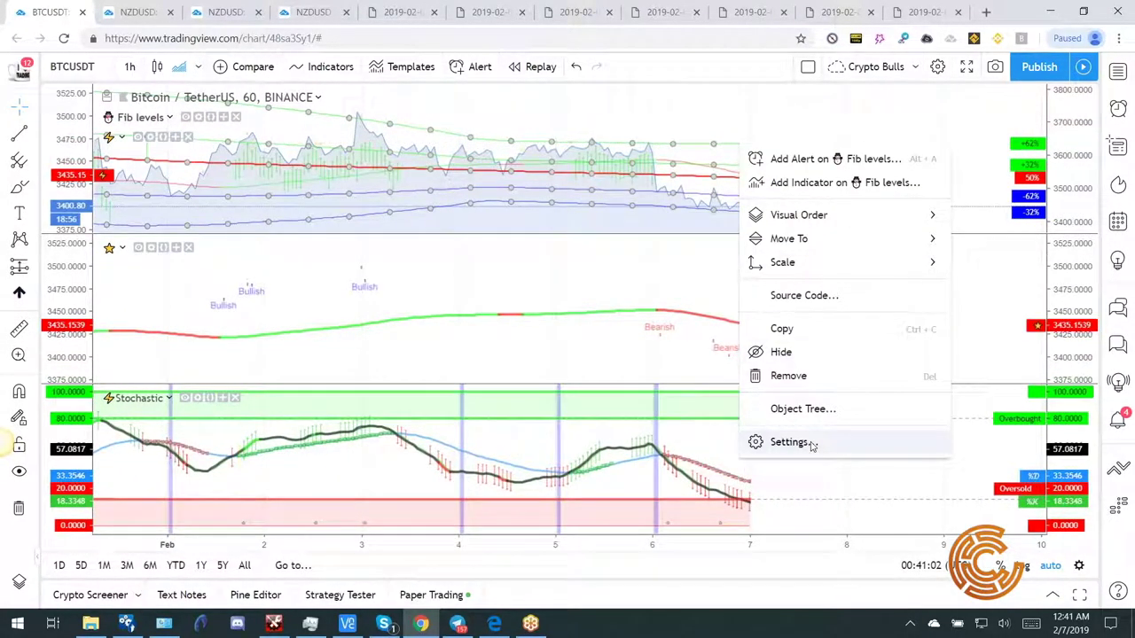
click(792, 441)
drag(545, 256, 564, 256)
click(560, 277)
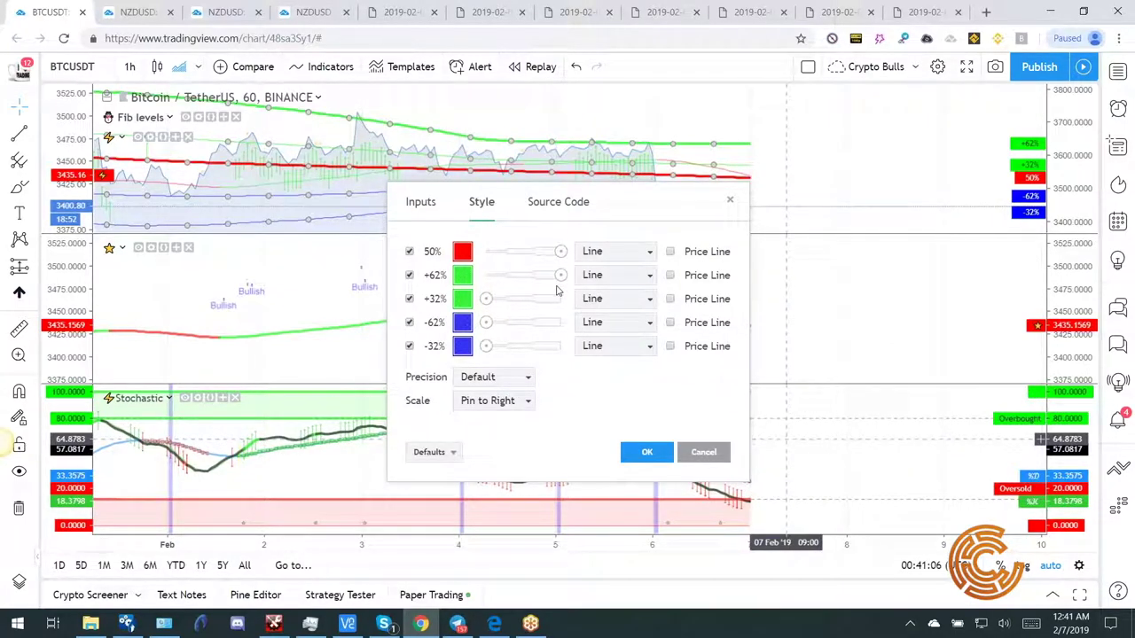
click(558, 302)
click(557, 324)
click(560, 346)
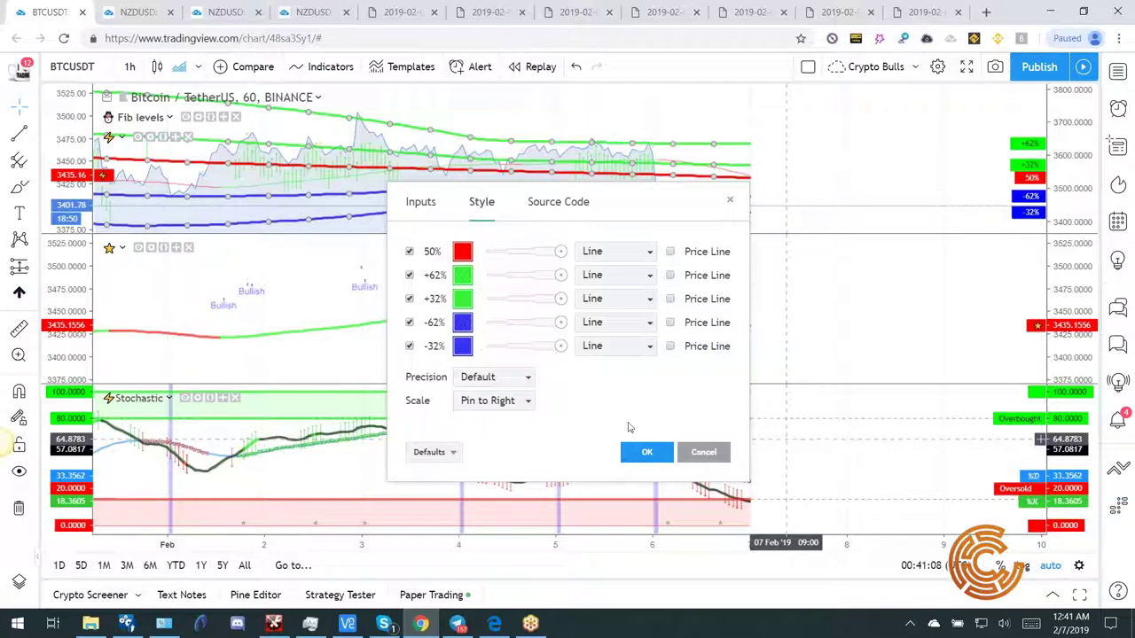
click(647, 454)
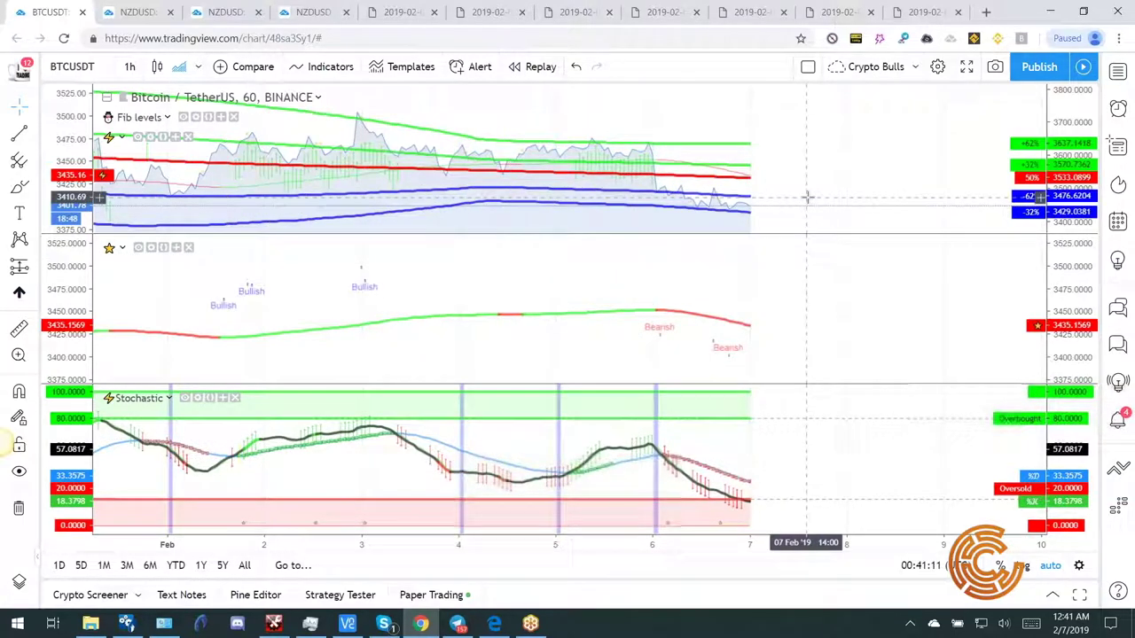
Hide the left price scale of the BTCUSDT chart.
scroll(807, 197, up, 1)
scroll(807, 196, up, 2)
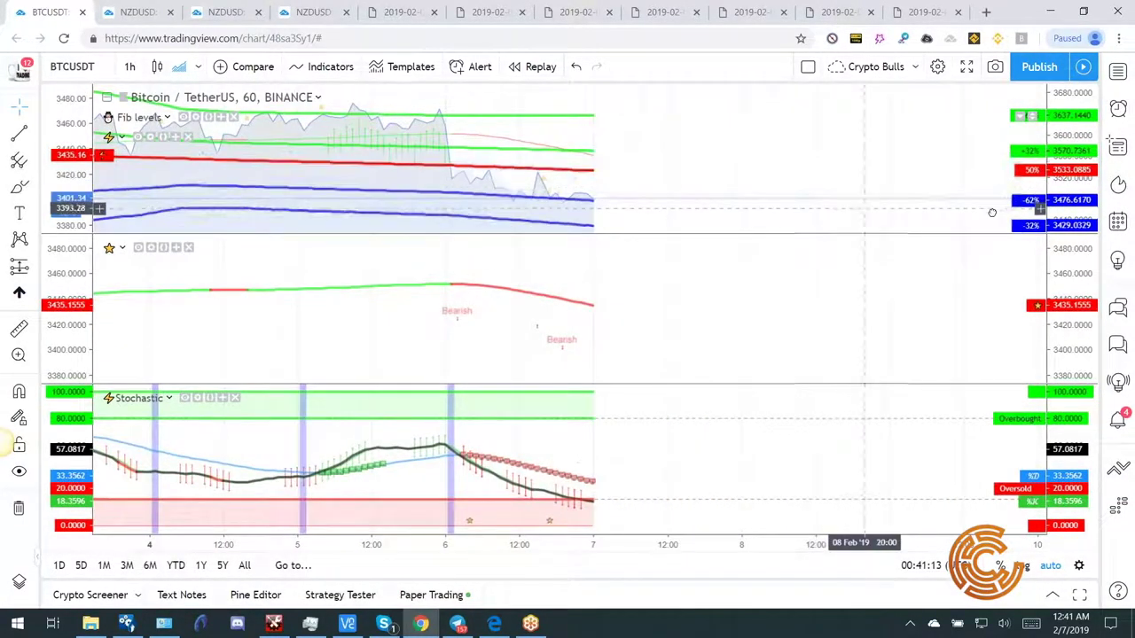
drag(133, 329, 207, 329)
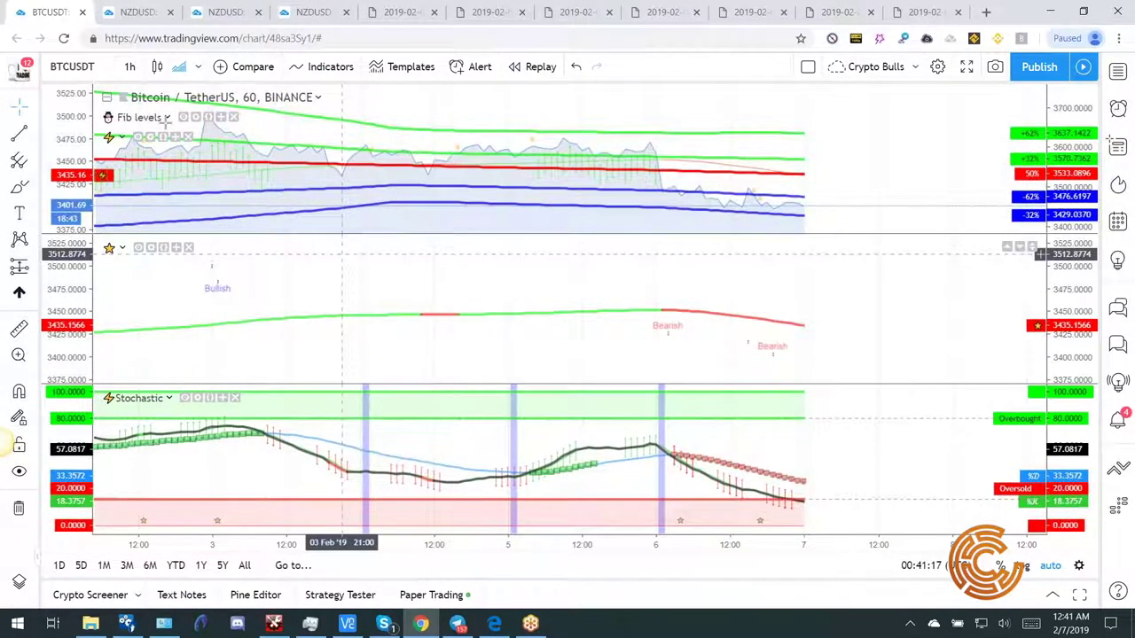
right_click(63, 206)
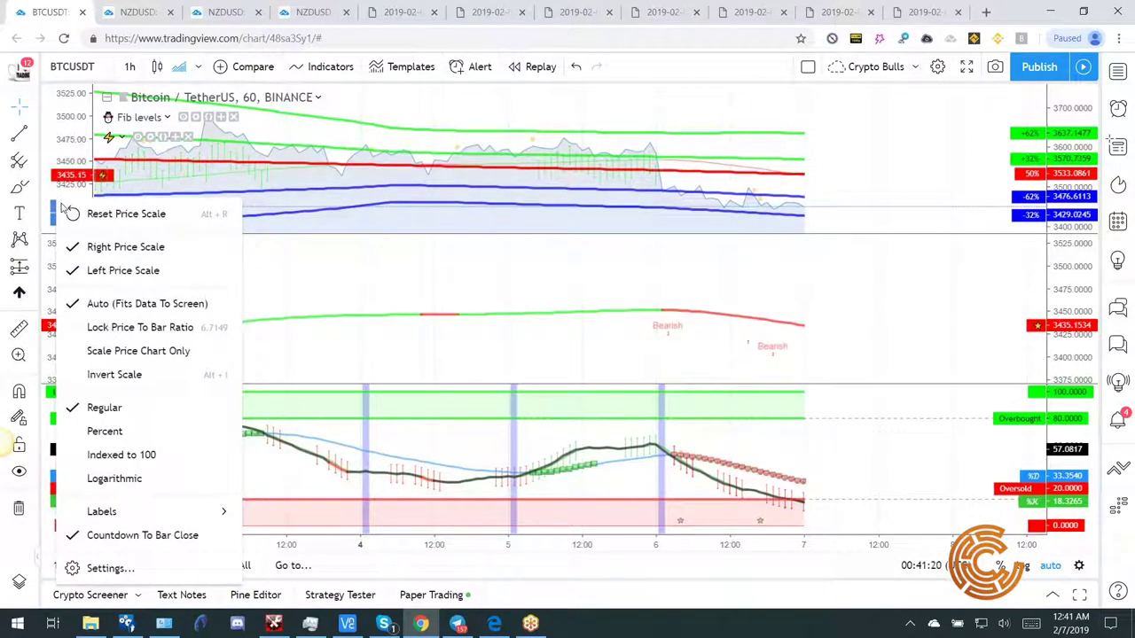
click(92, 275)
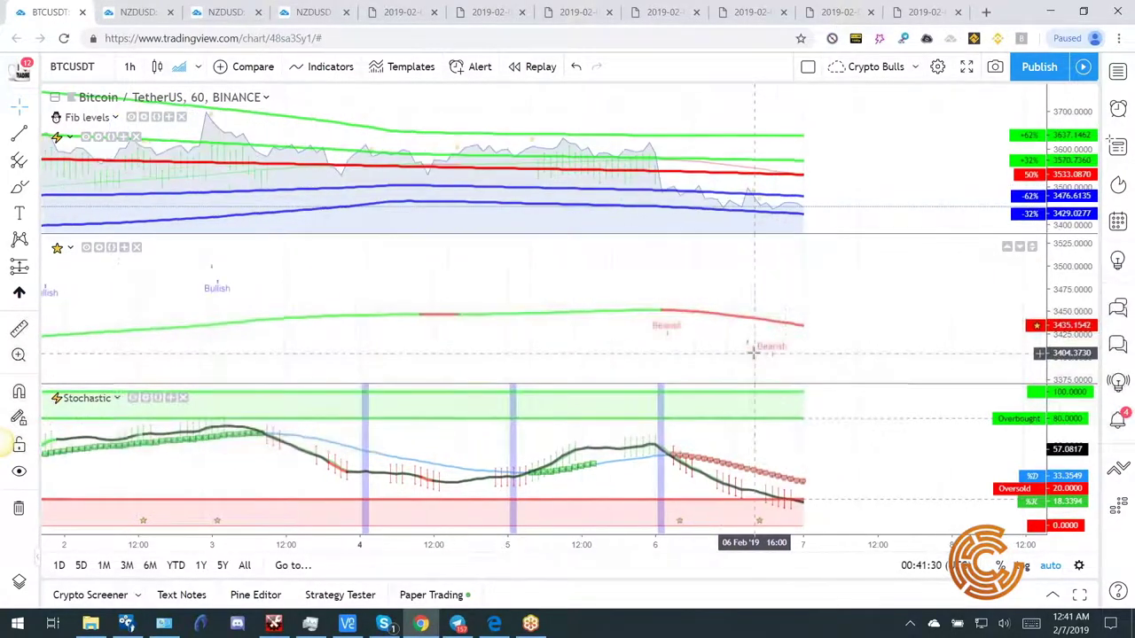
Resize the panes by lowering the top borders of the Stochastic and star indicator panes, giving the price pane more height.
scroll(753, 353, down, 3)
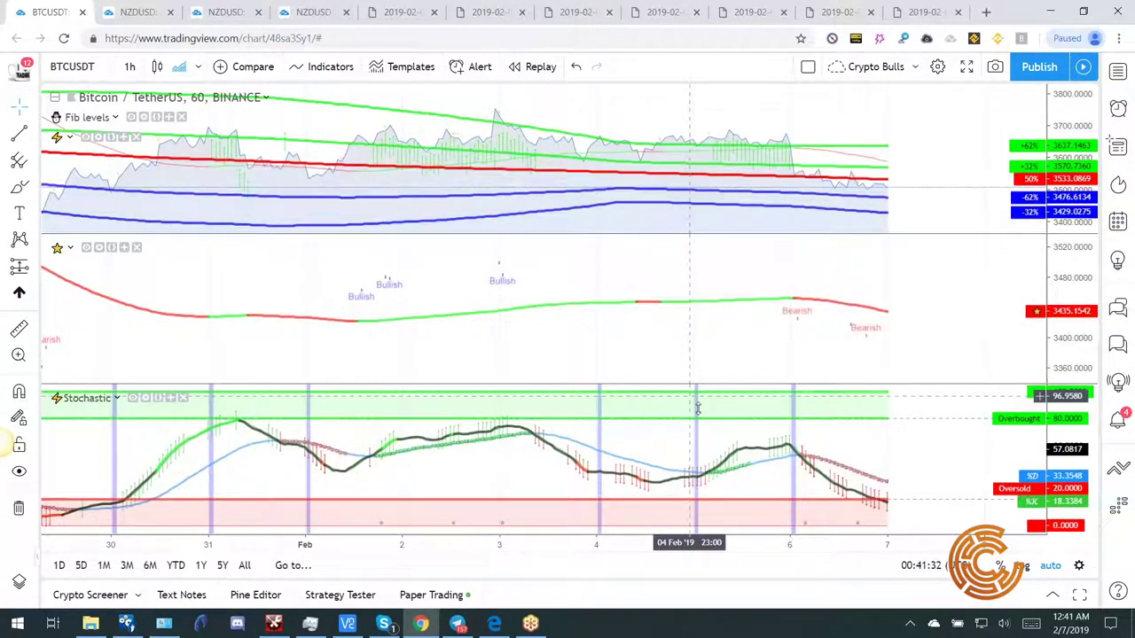
drag(701, 387, 701, 401)
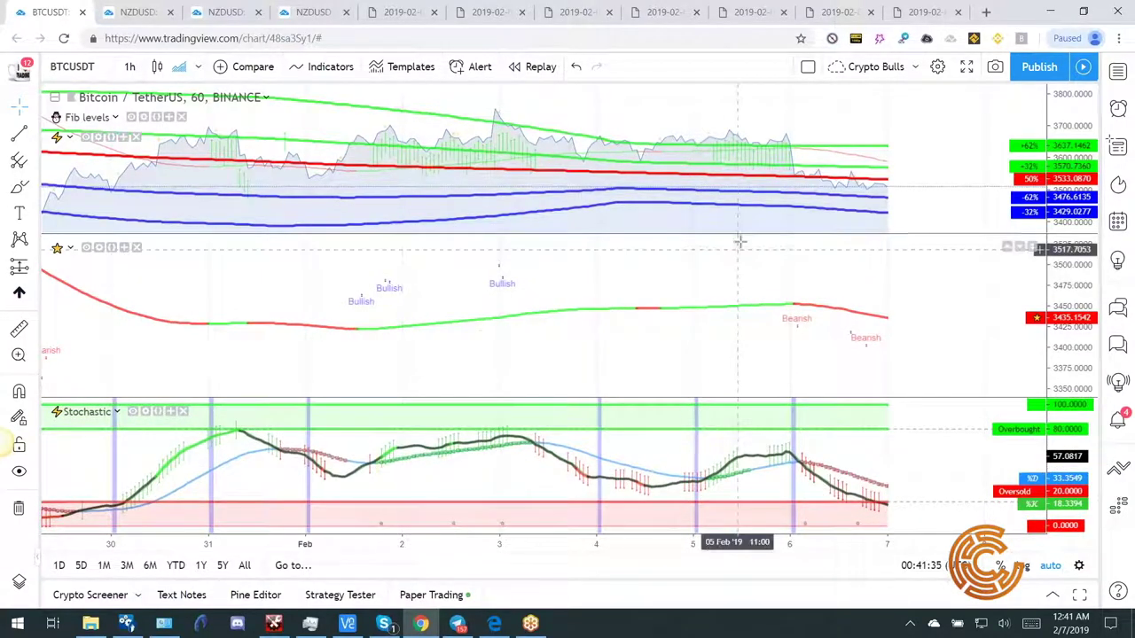
drag(728, 265, 727, 280)
drag(844, 250, 663, 251)
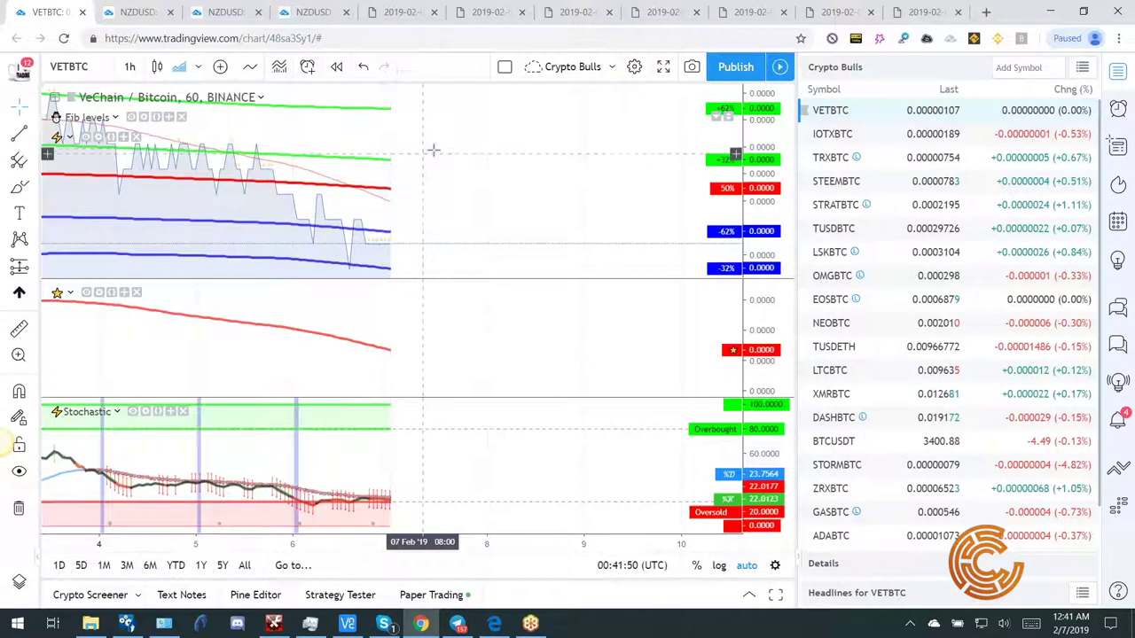
Review the VETBTC chart, and load IOTXBTC followed by TRXBTC from the Crypto Bulls watchlist.
scroll(652, 212, down, 3)
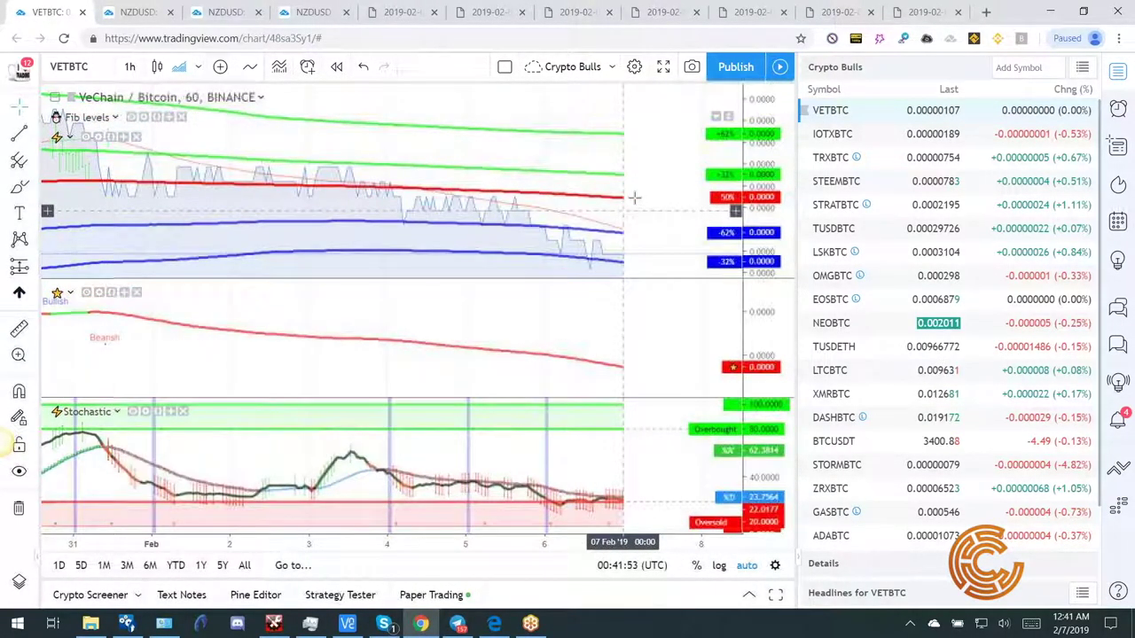
click(838, 138)
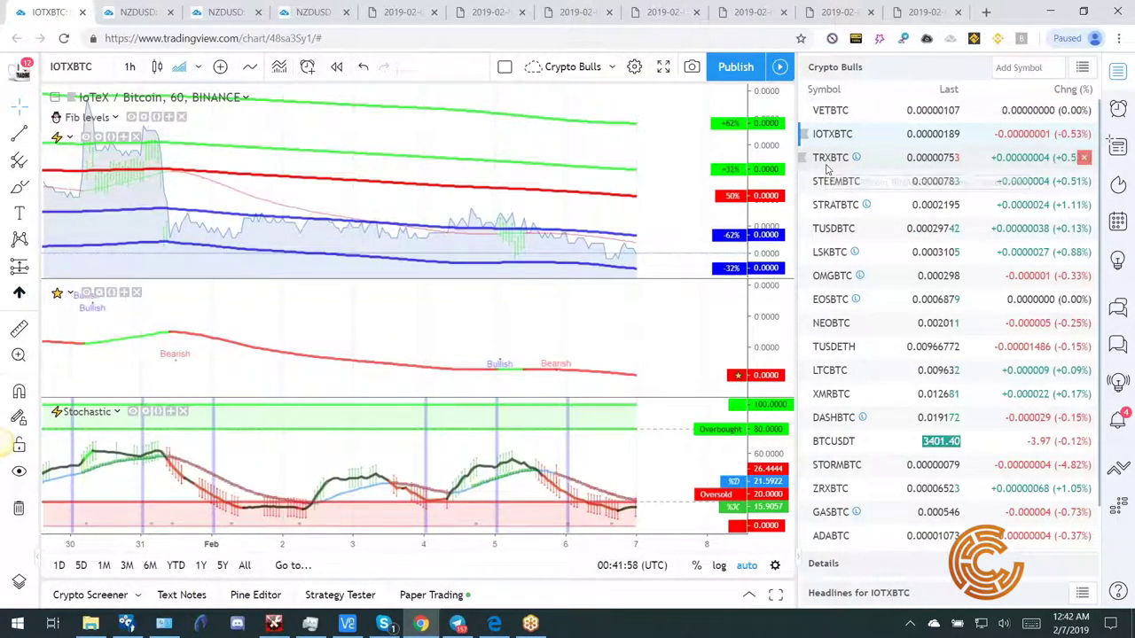
click(829, 159)
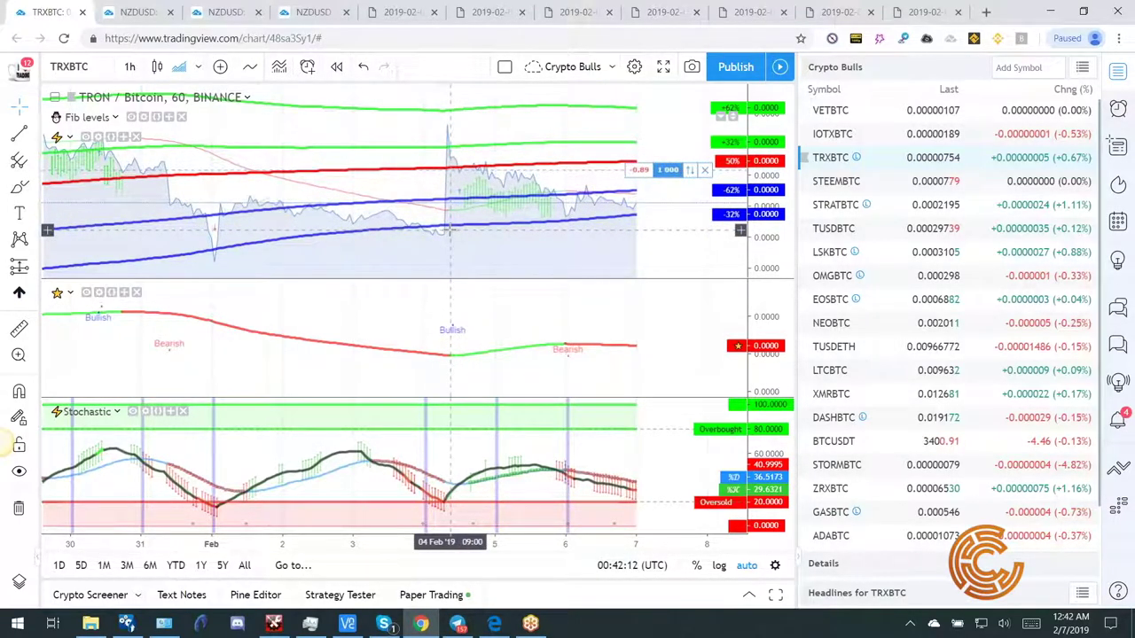
Place a left-pointing arrow icon on the TRXBTC chart just after the latest bar, slightly below the -32% line.
click(34, 296)
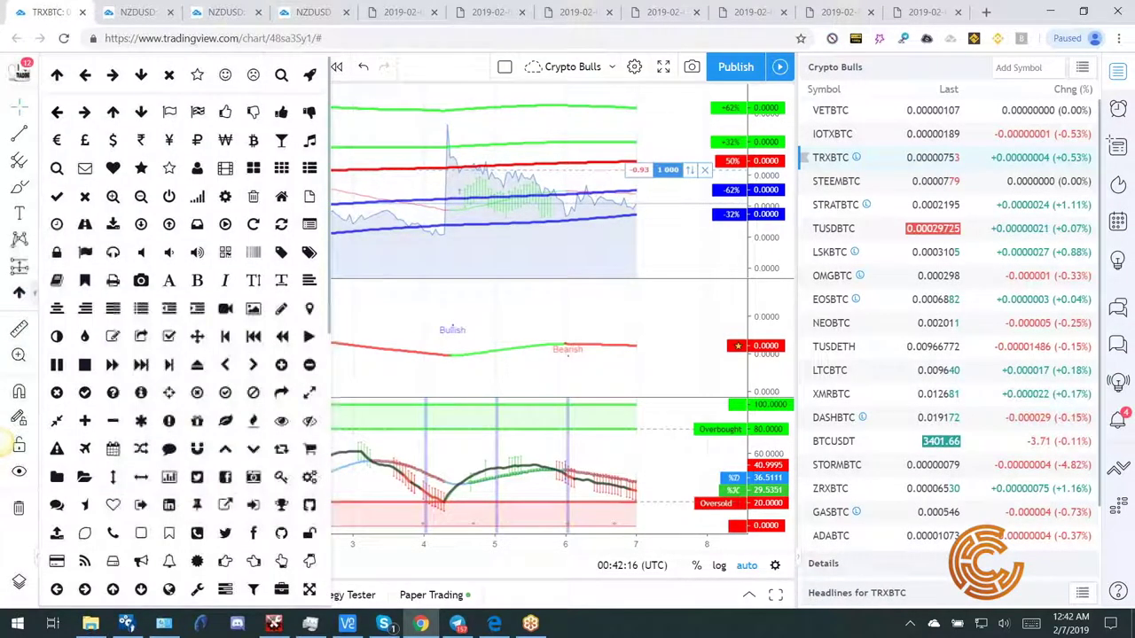
click(83, 80)
click(653, 231)
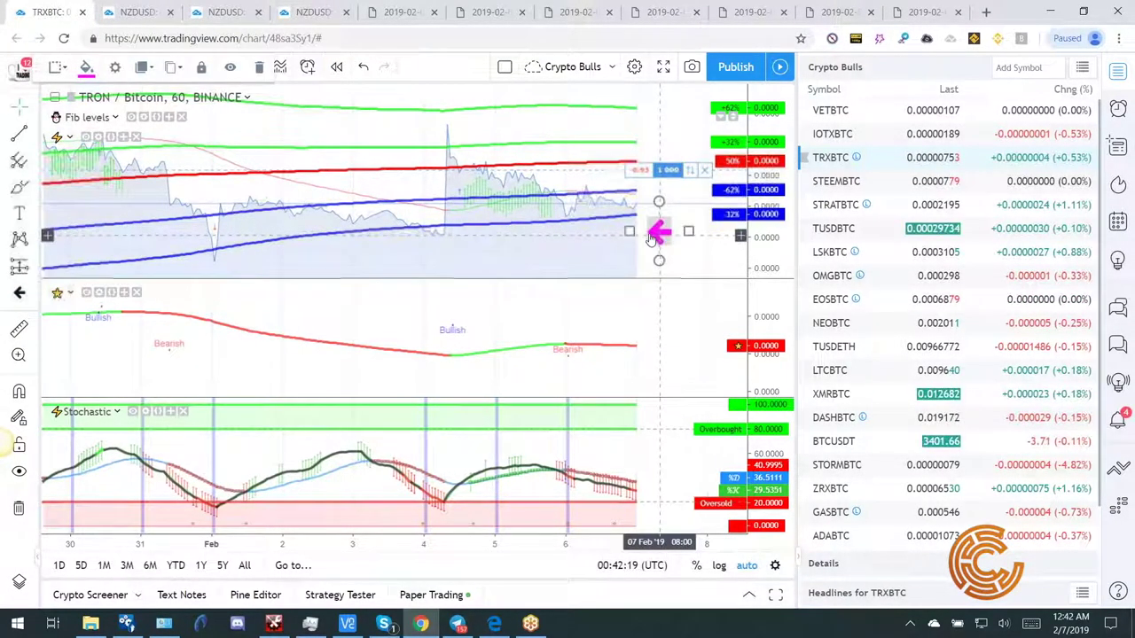
drag(653, 231, 647, 231)
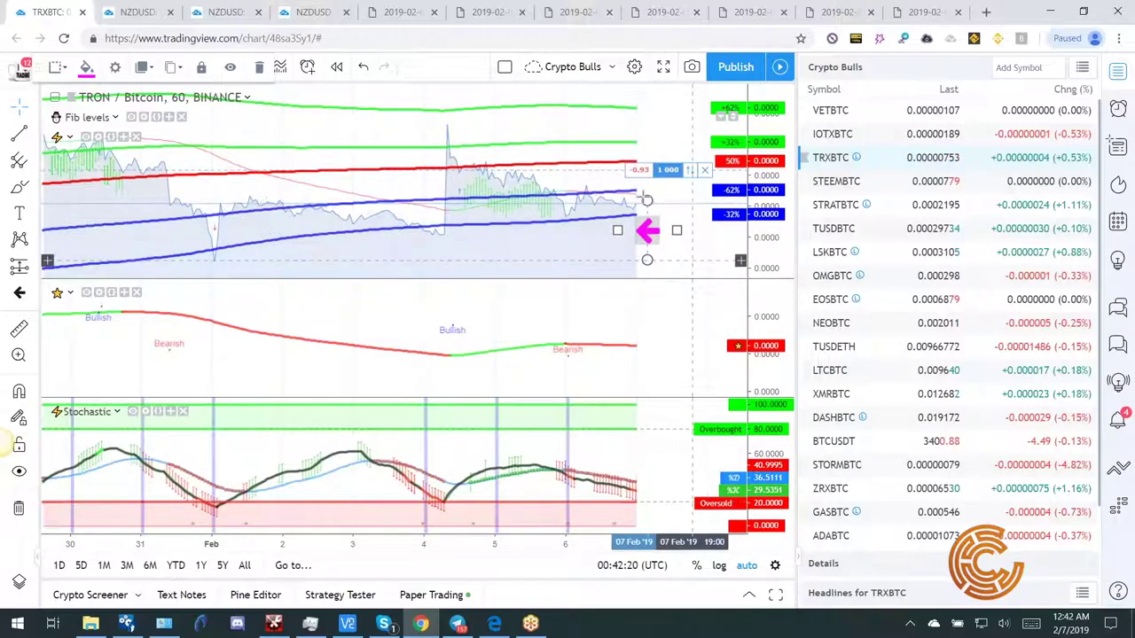
click(642, 193)
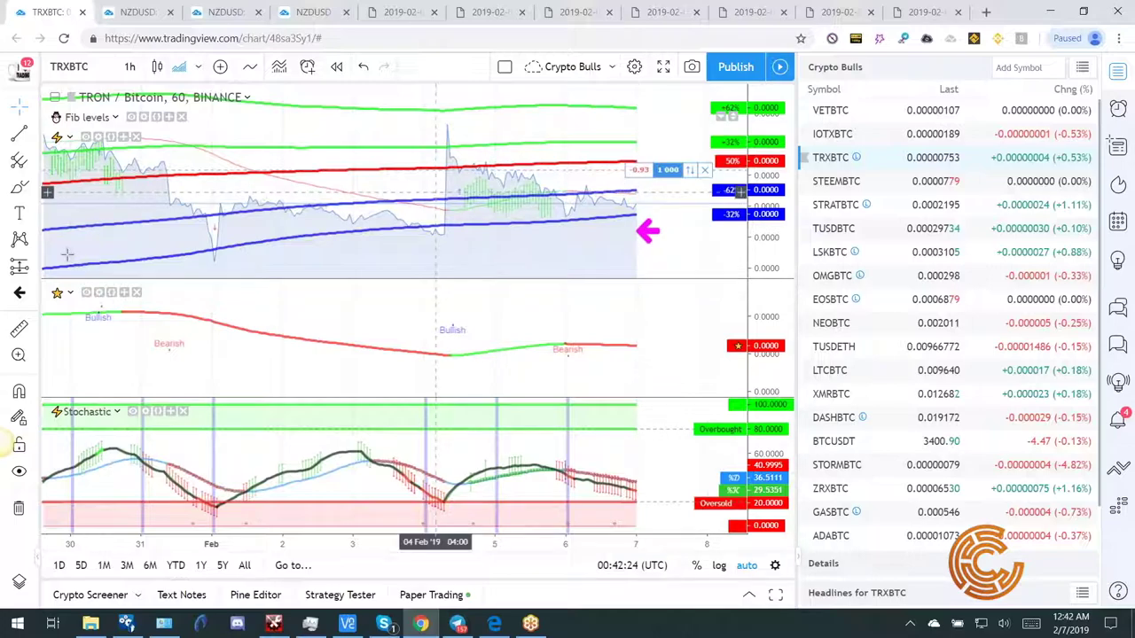
Place a right-pointing arrow icon on the 50% line of the TRXBTC chart, just before the 4 February price spike.
click(18, 292)
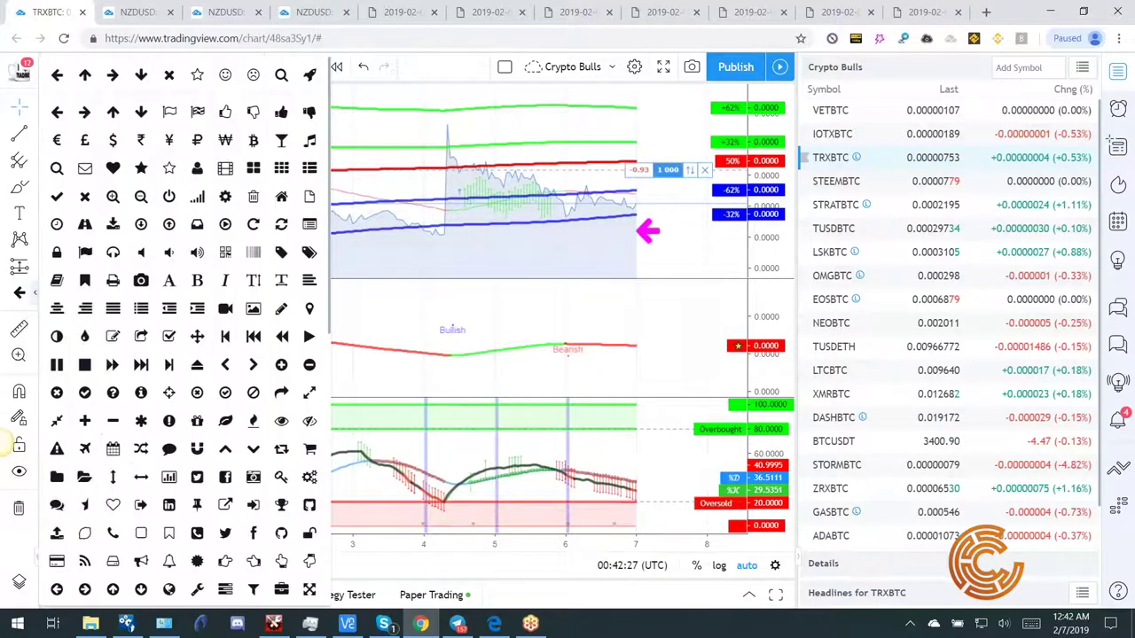
click(113, 76)
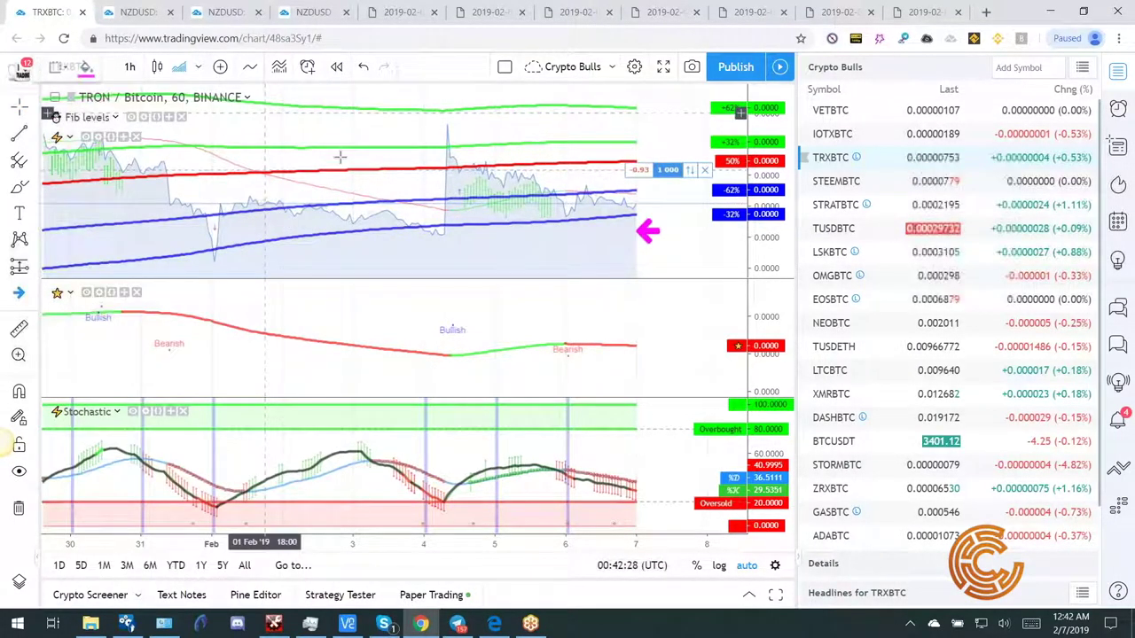
click(409, 169)
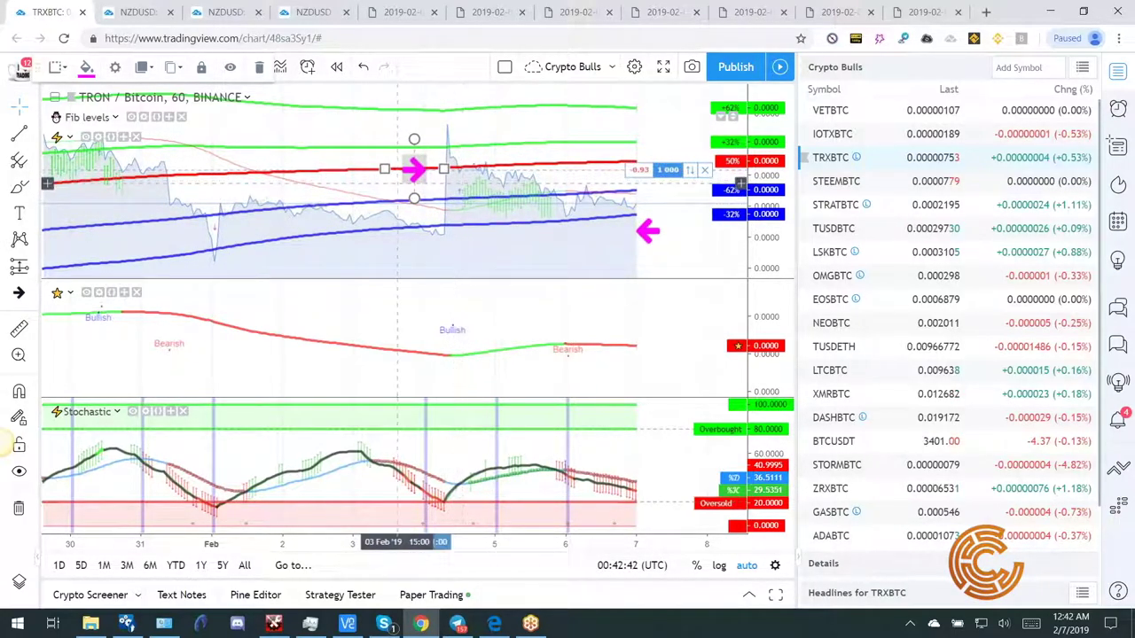
click(451, 337)
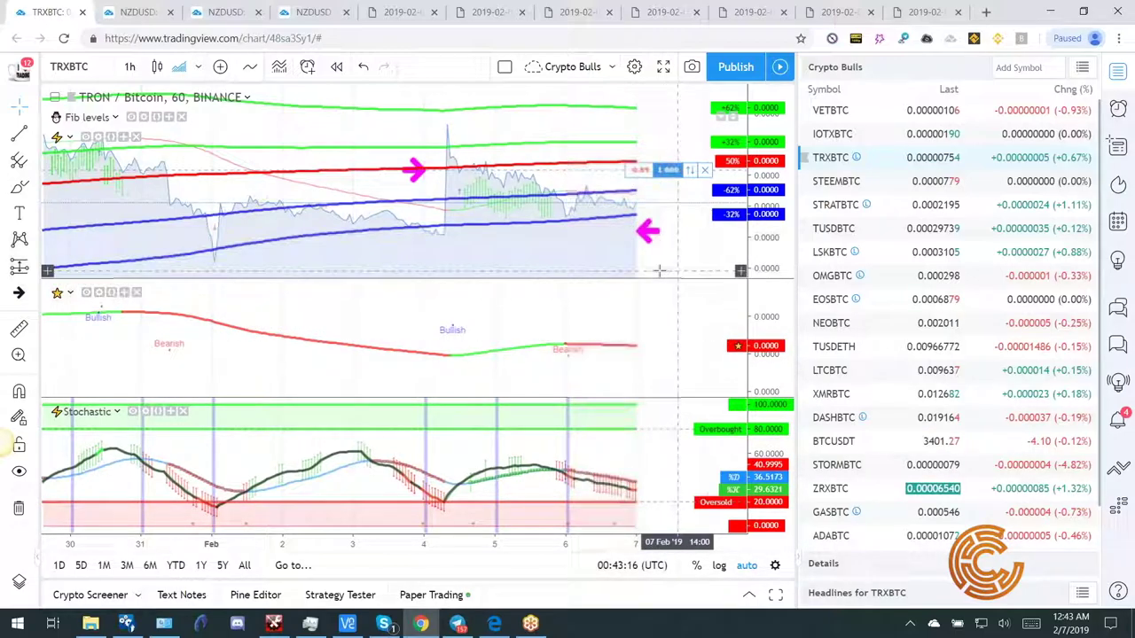
Look at the STEEMBTC chart and return to TRXBTC.
drag(422, 193, 380, 193)
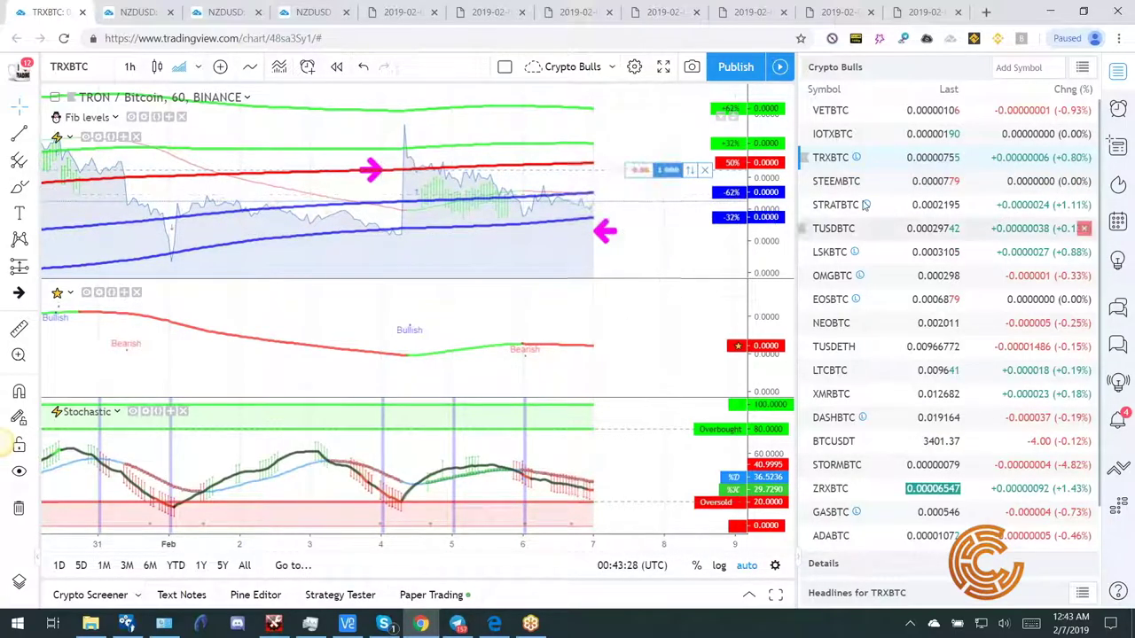
click(835, 184)
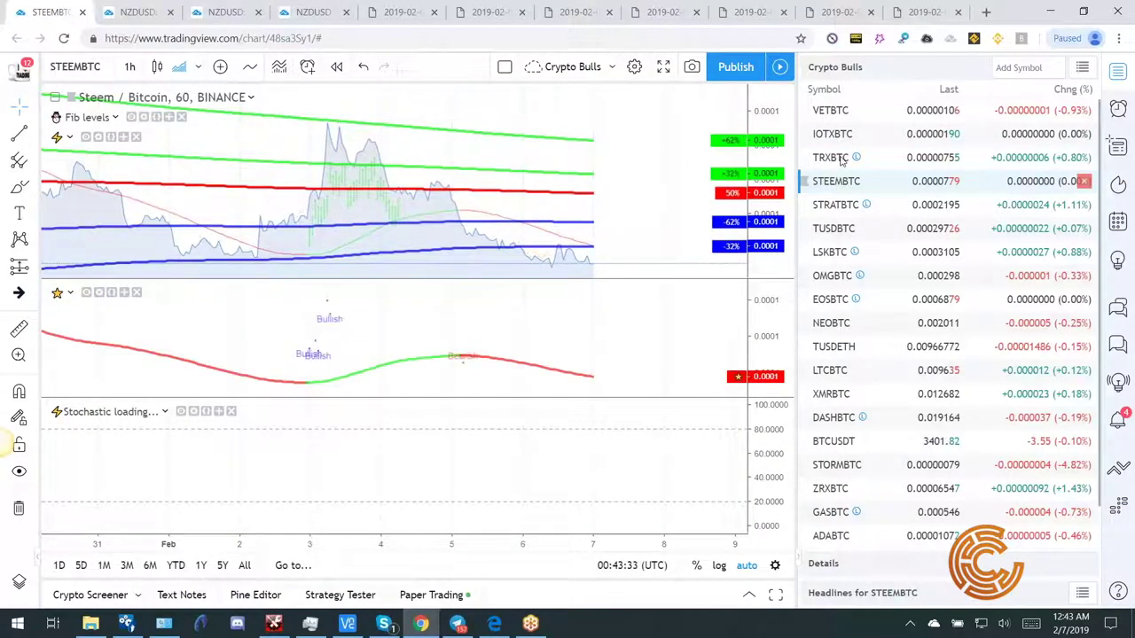
click(843, 160)
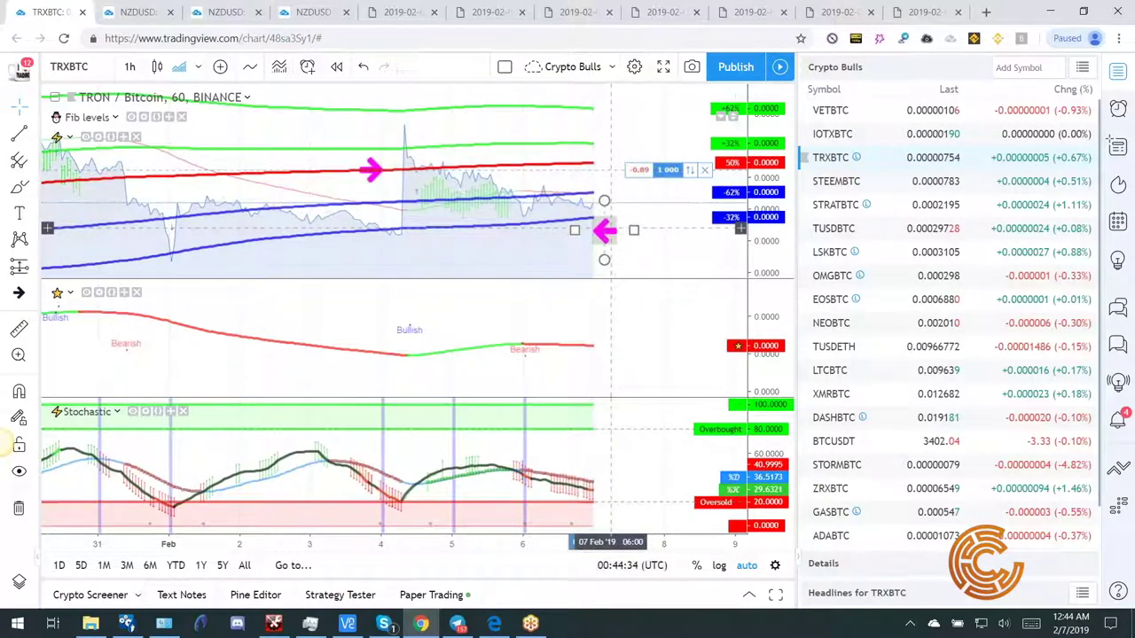
Move the left-pointing arrow on the TRXBTC chart slightly upward, closer to the end of the -32% line.
click(606, 230)
click(694, 291)
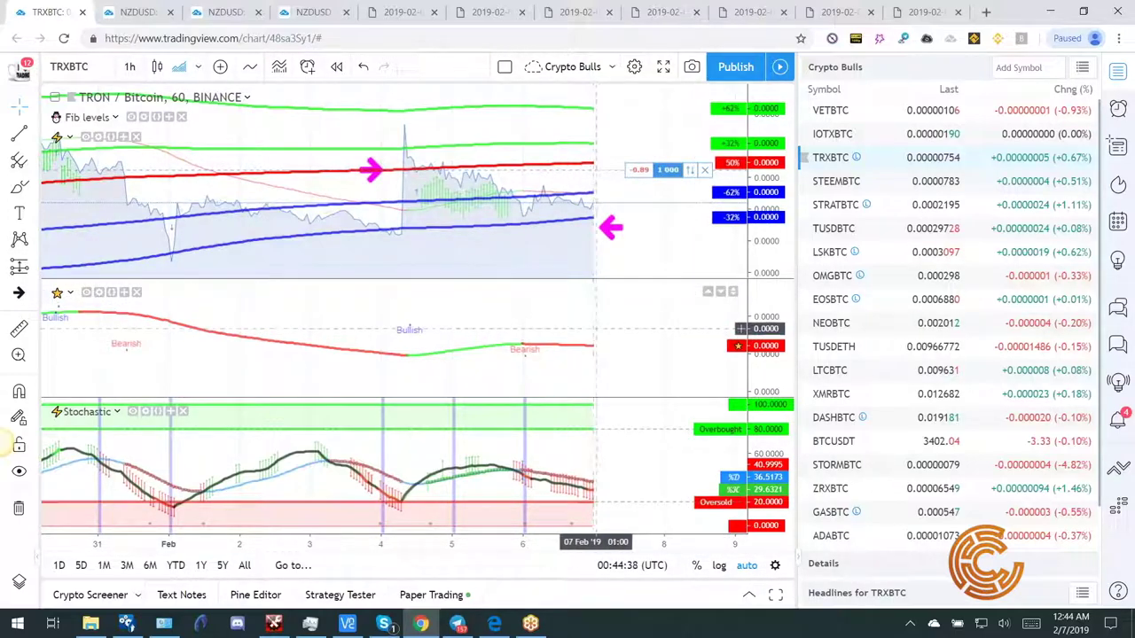
drag(615, 230, 614, 224)
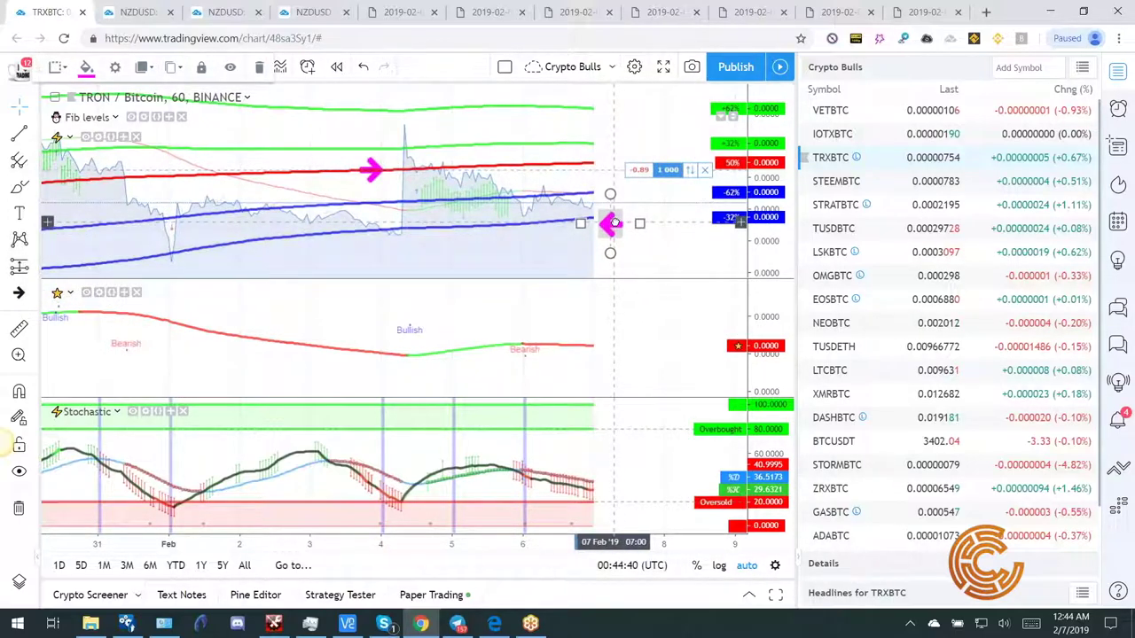
Go through STEEMBTC to the STRATBTC chart and place a right-pointing arrow icon on the -62% line just before the latest bar.
click(832, 181)
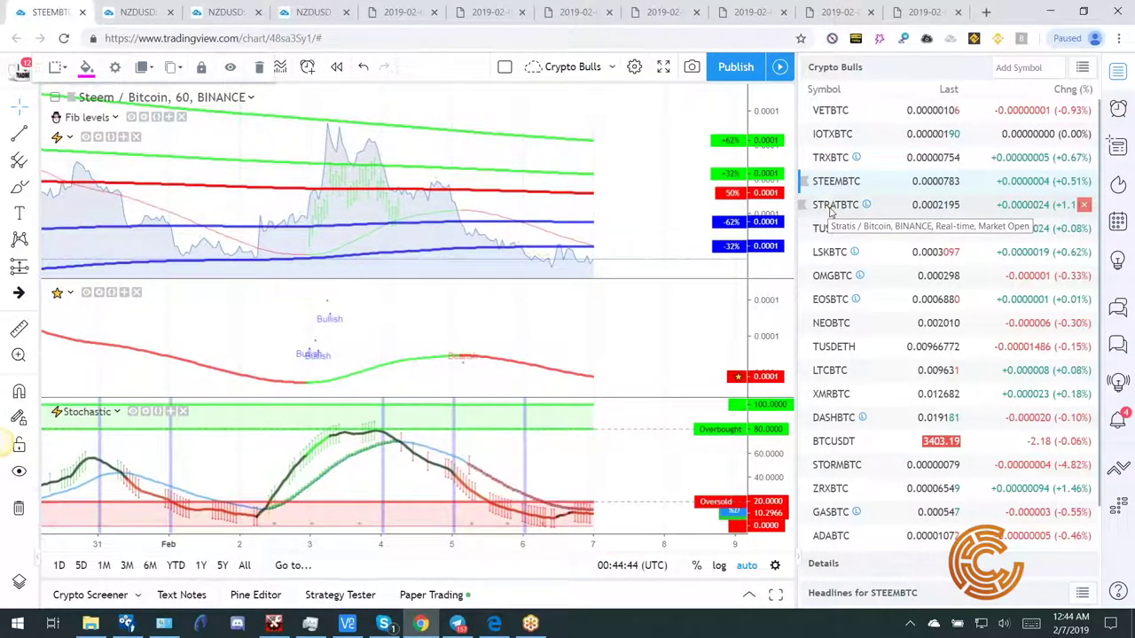
key(Down)
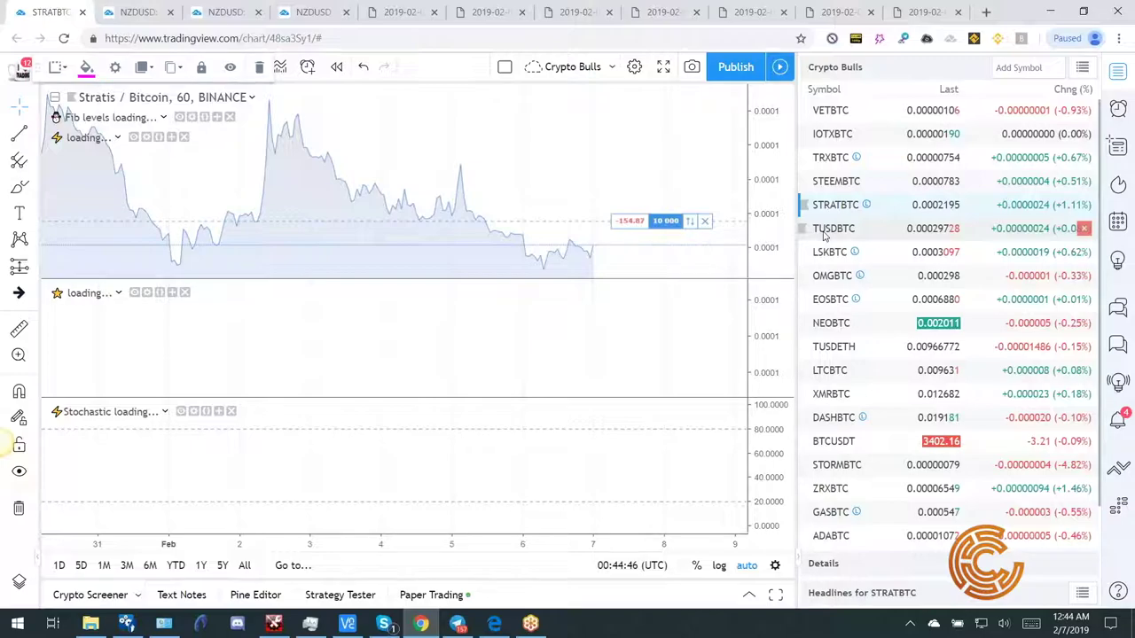
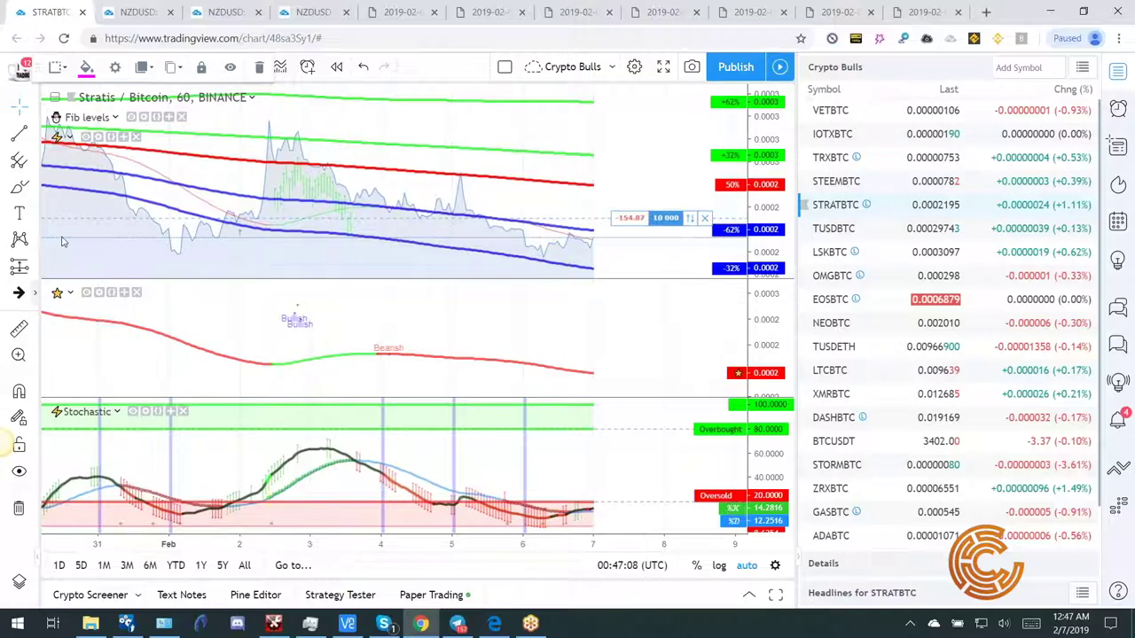
click(38, 292)
click(64, 78)
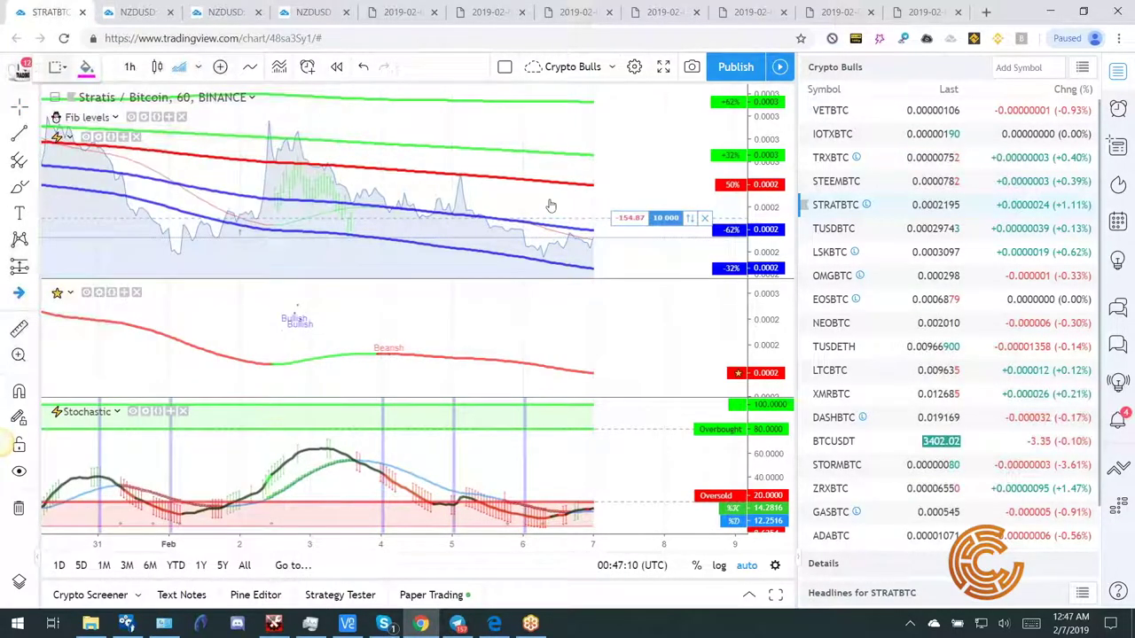
click(559, 226)
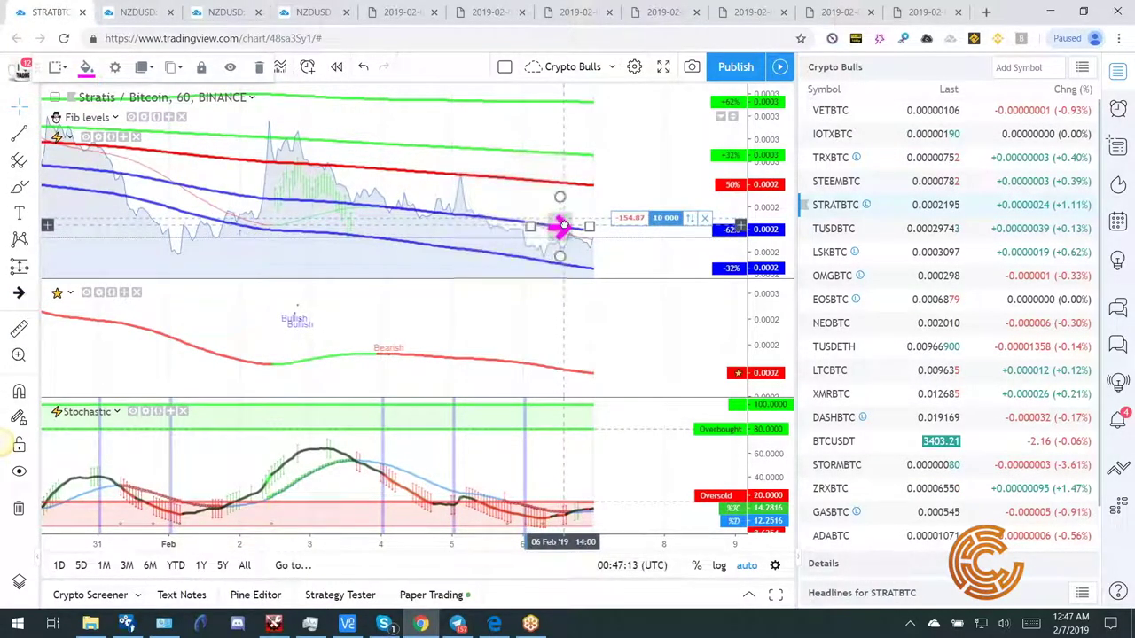
click(601, 233)
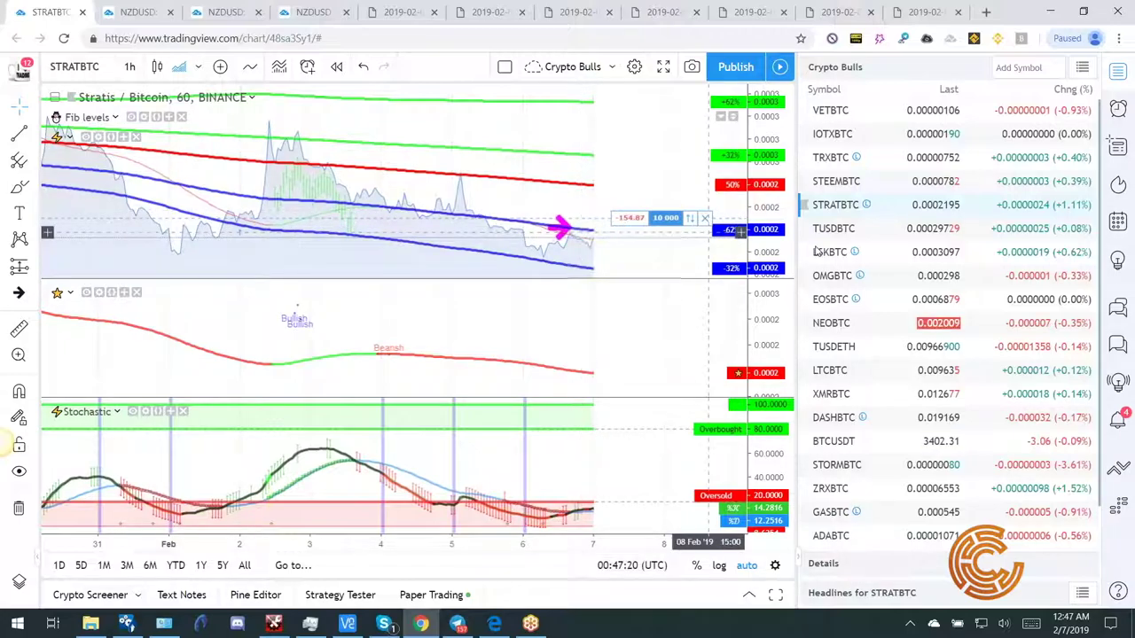
Switch to the TUSDBTC chart and place an upward arrow icon under the star indicator line at the 6 February bullish signal.
click(851, 229)
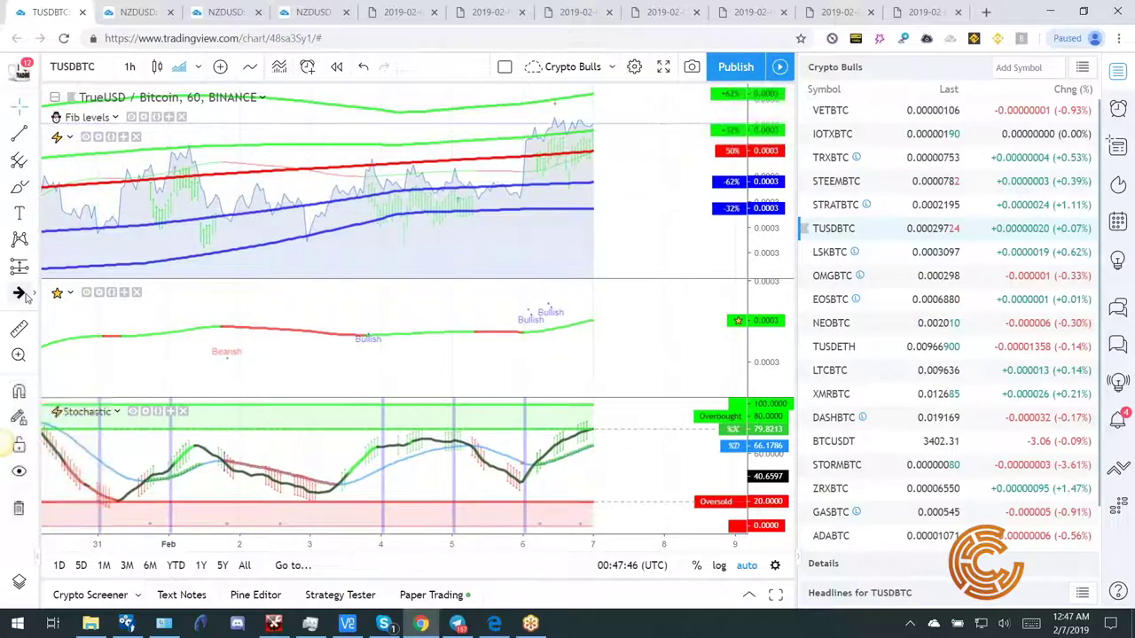
click(34, 161)
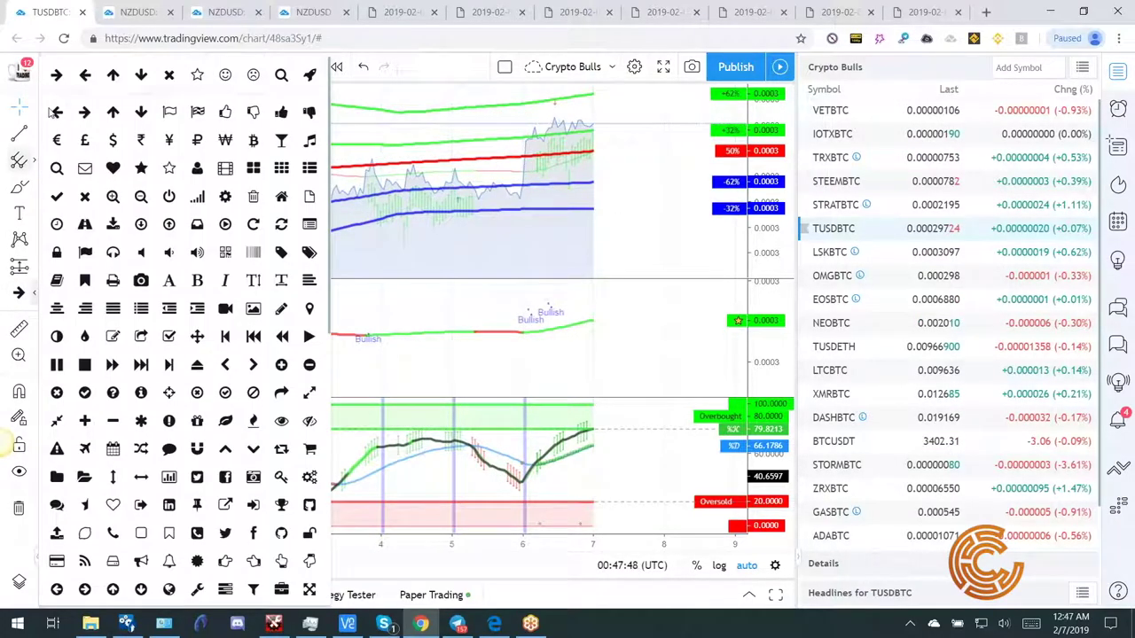
click(113, 74)
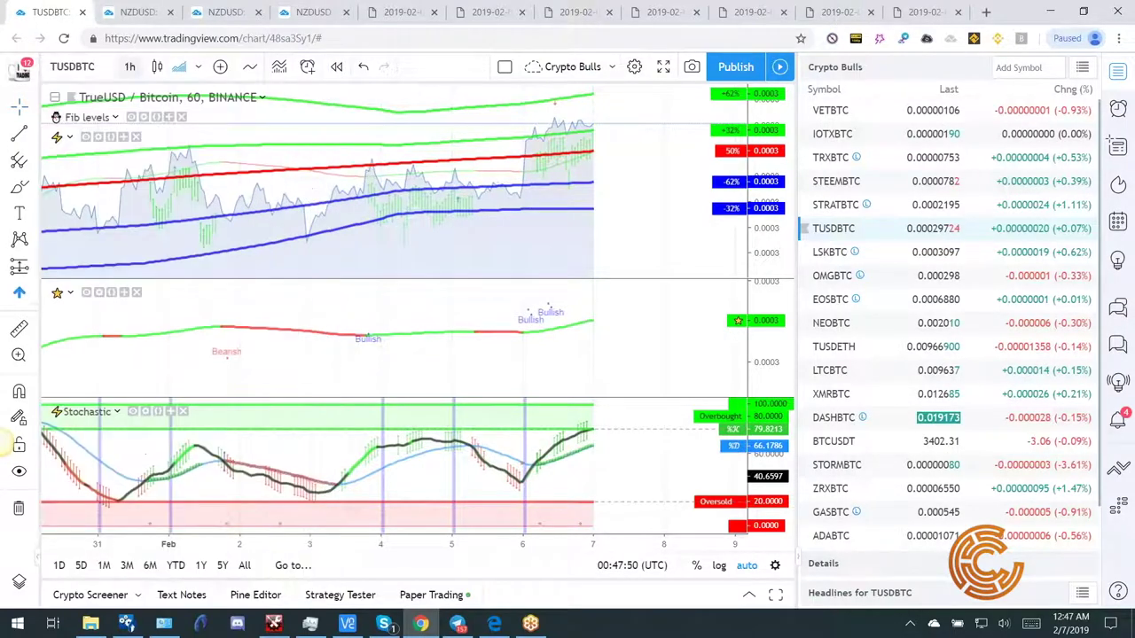
click(533, 348)
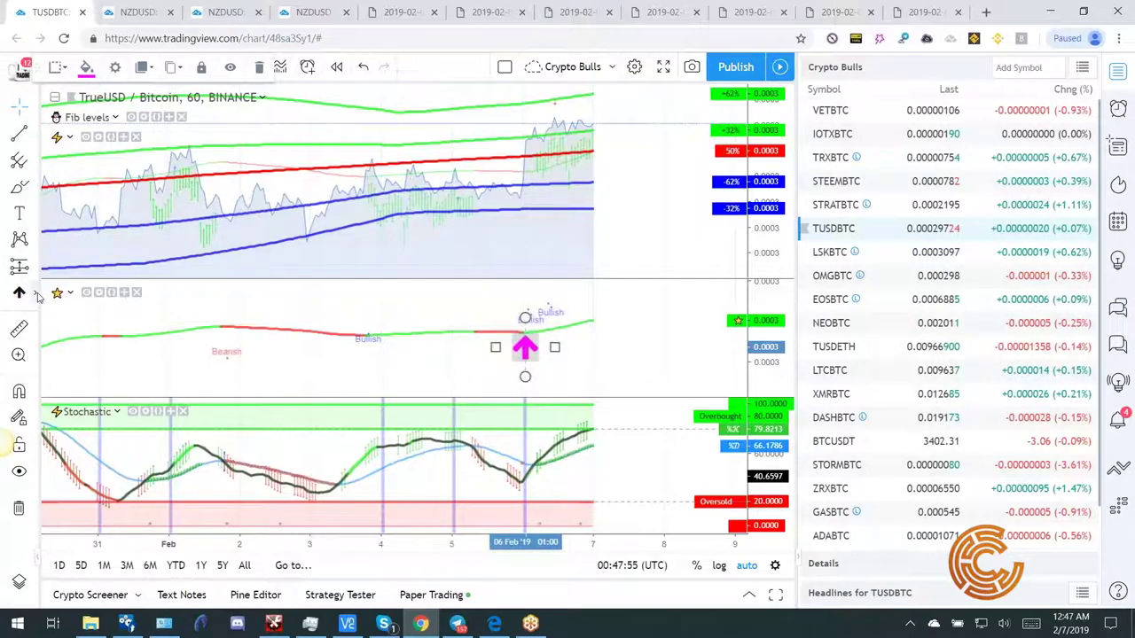
Place a second upward arrow icon on the -62% line of the price pane, just before the 6 February jump.
click(35, 296)
click(56, 76)
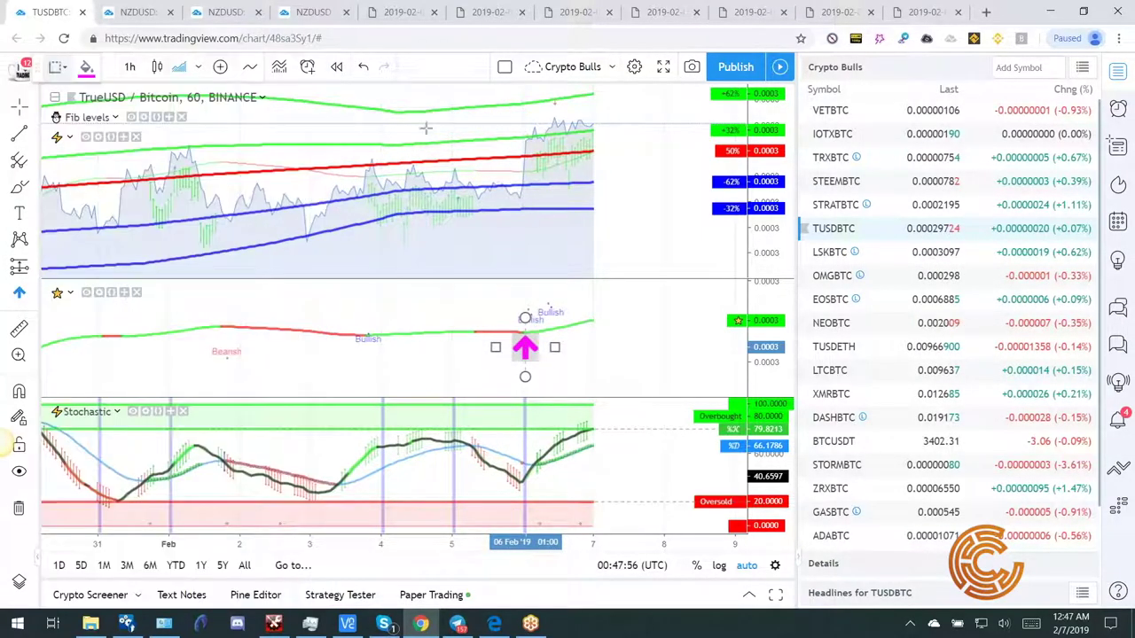
click(527, 176)
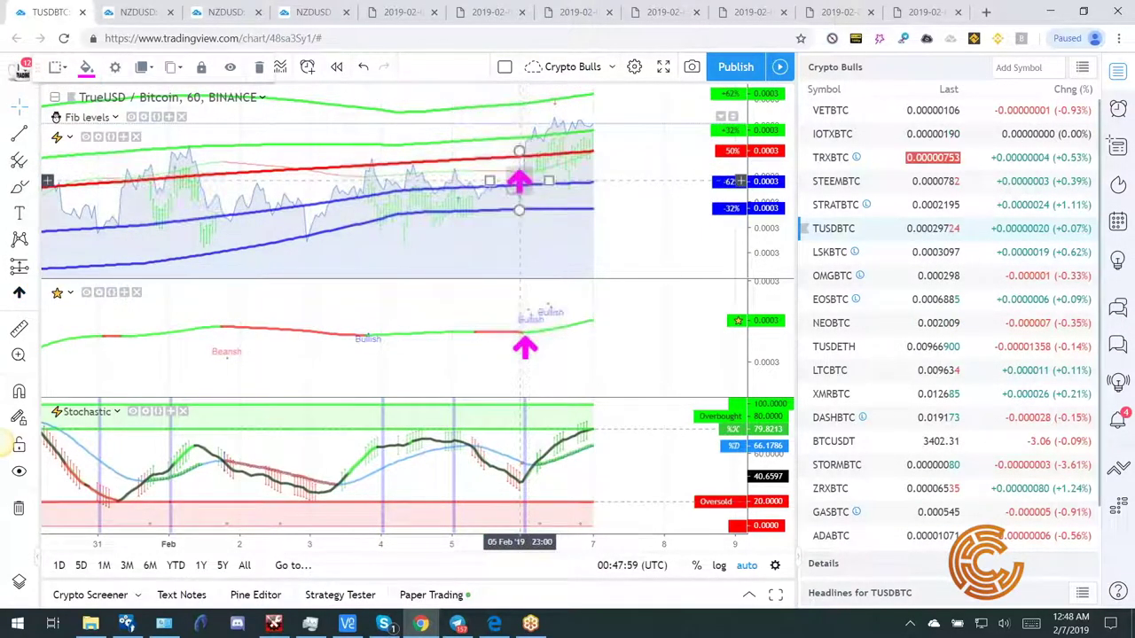
Place a left-pointing arrow icon at the end of the TUSDBTC price line, at 7 February.
click(37, 292)
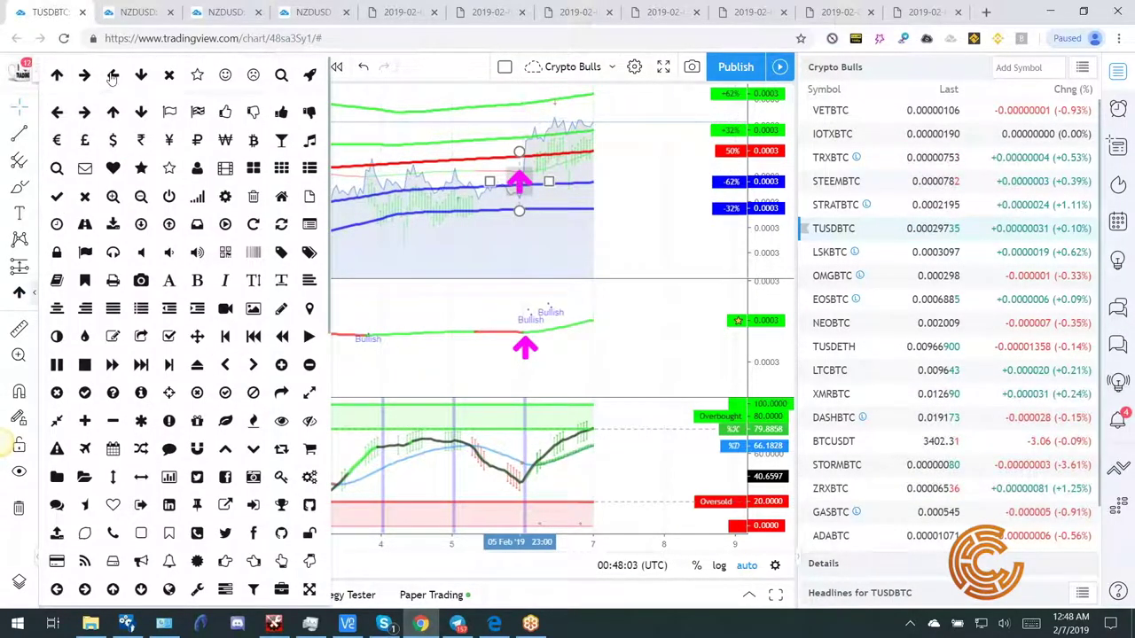
click(109, 81)
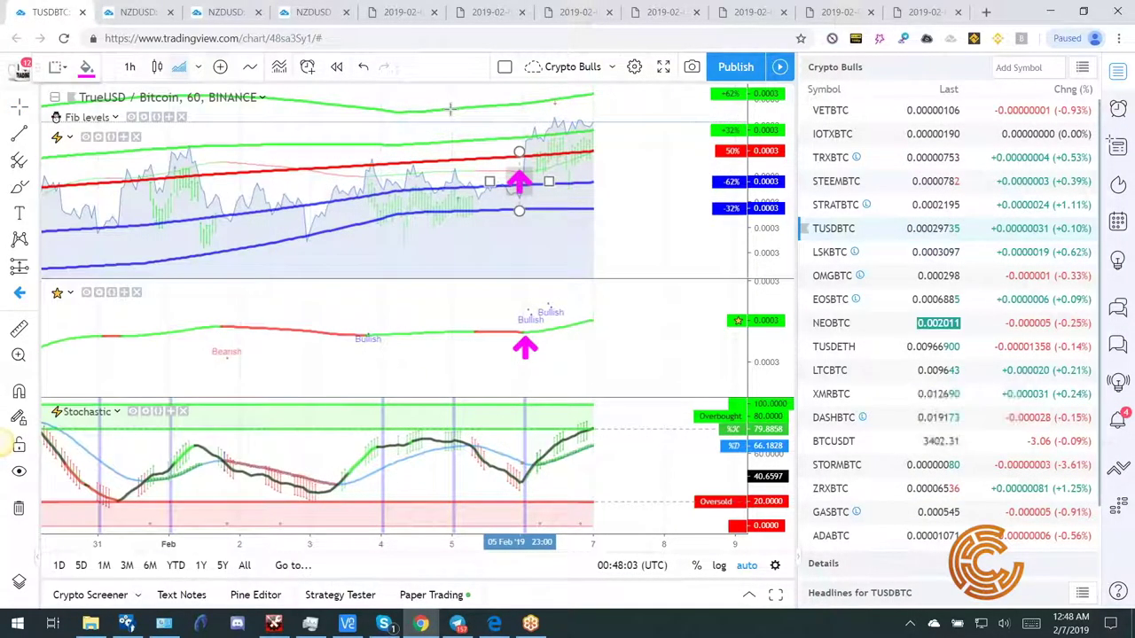
click(595, 120)
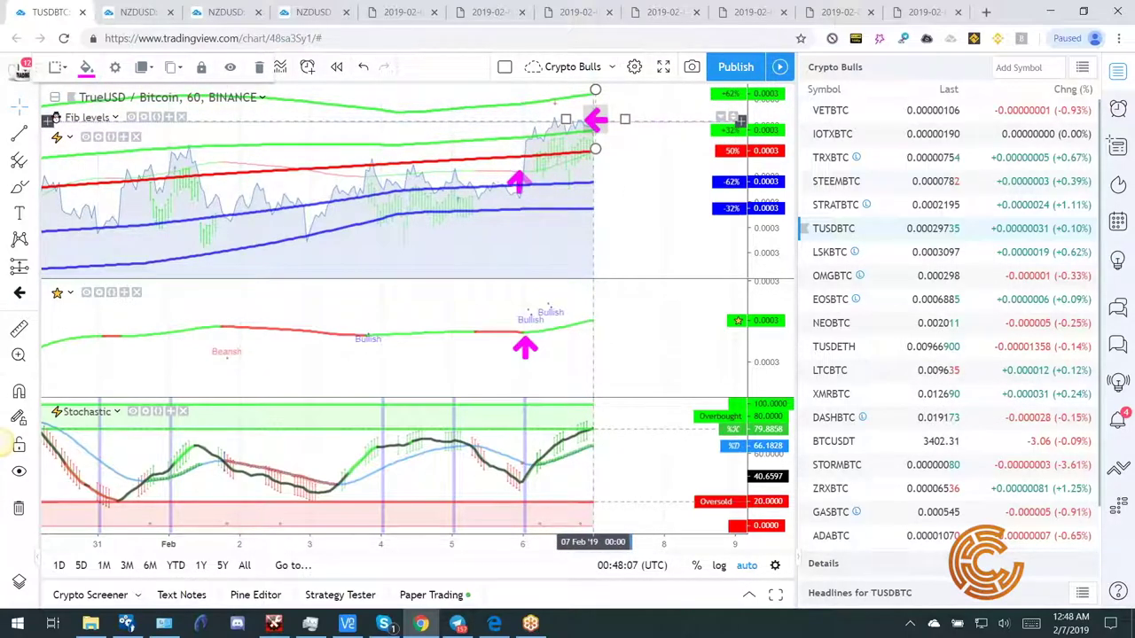
Place a right-pointing arrow icon in the empty area at about 8 February, level with the latest TUSDBTC price, and deselect it.
click(34, 292)
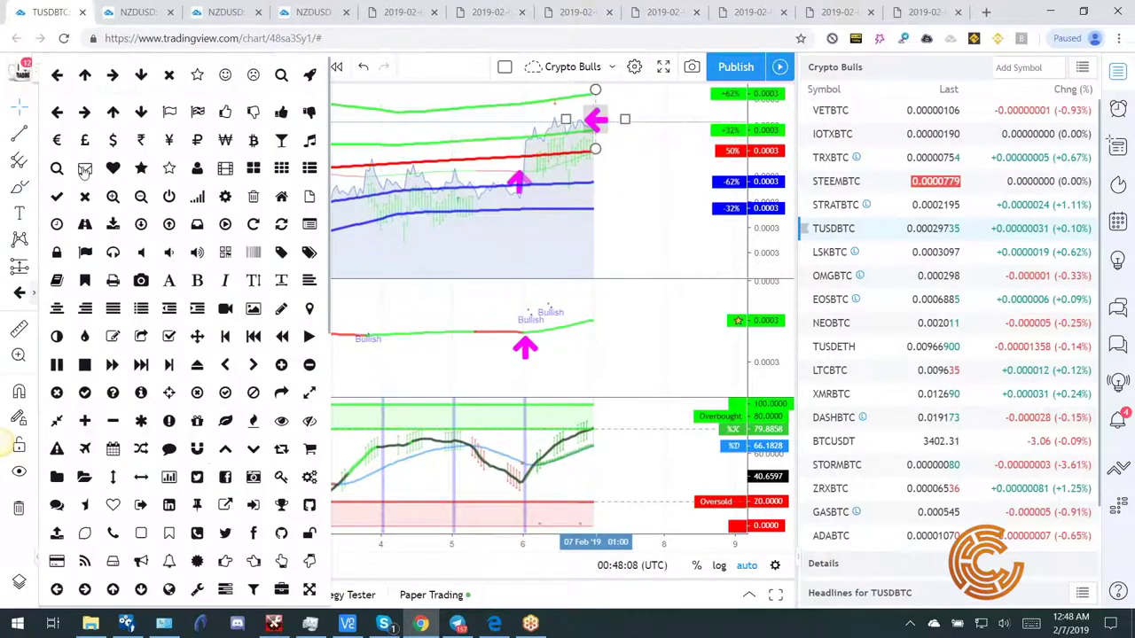
click(112, 74)
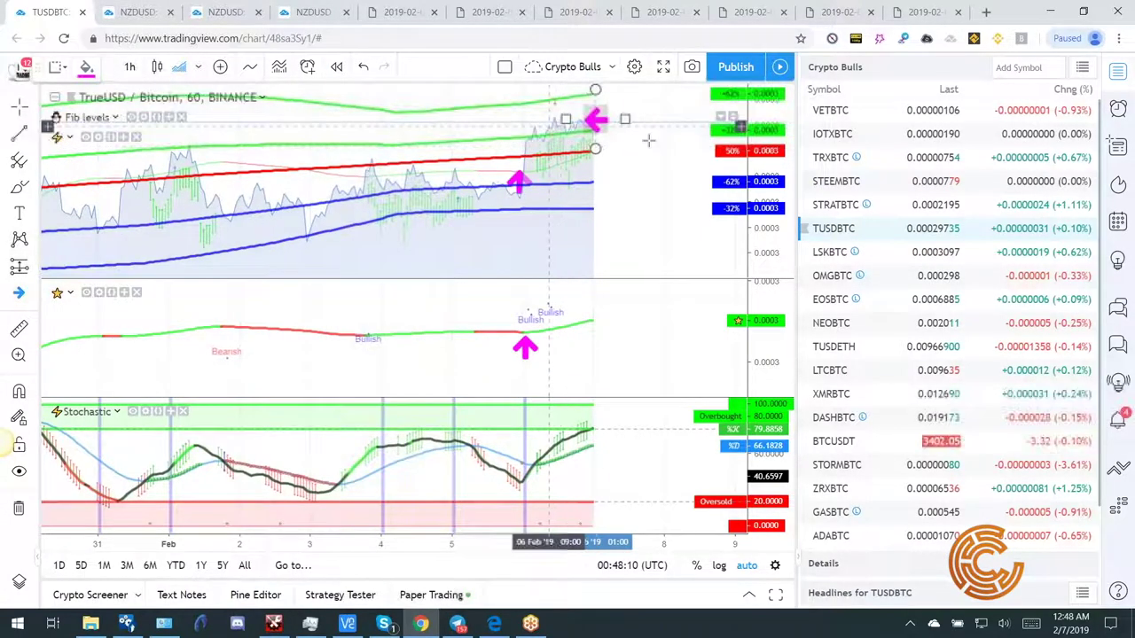
click(695, 120)
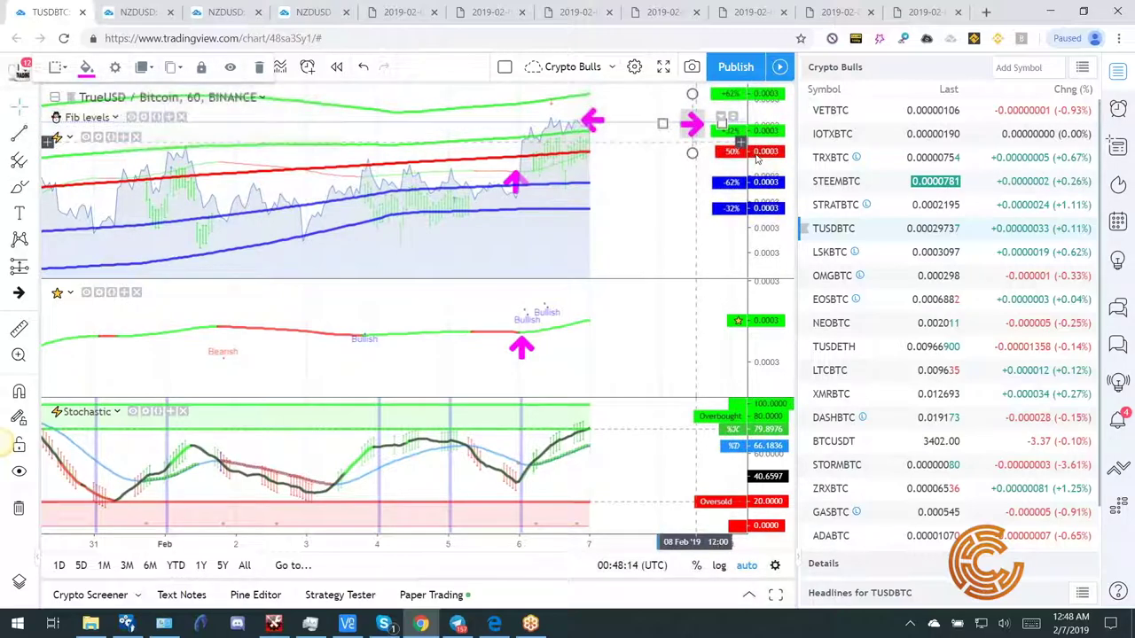
click(685, 147)
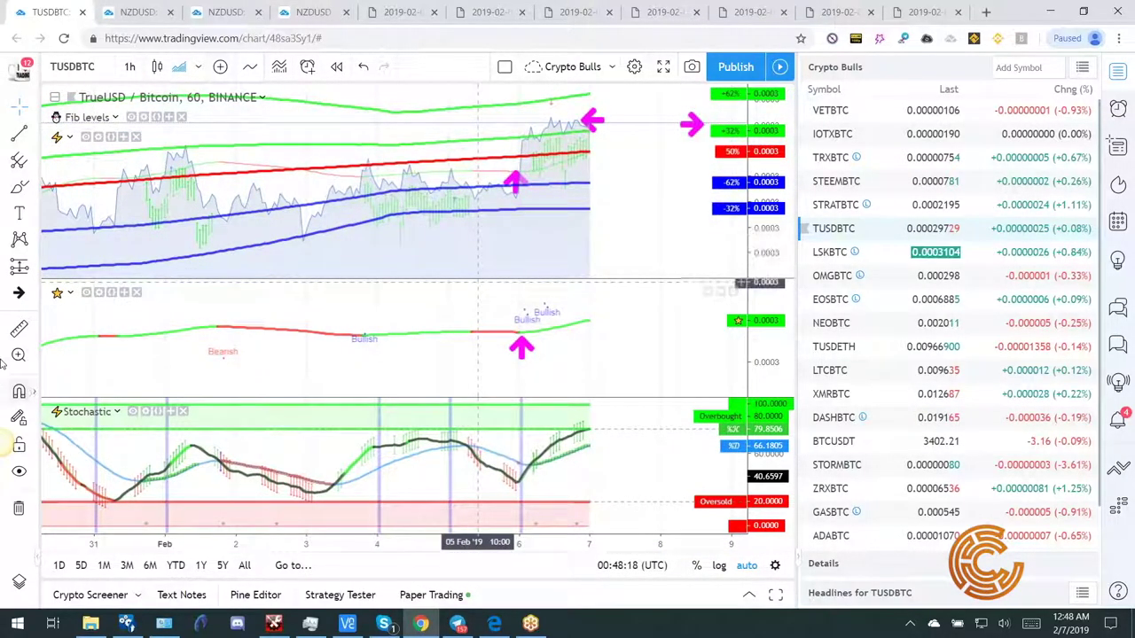
Add the text label "1#" below the upward arrow in the star indicator pane.
click(35, 215)
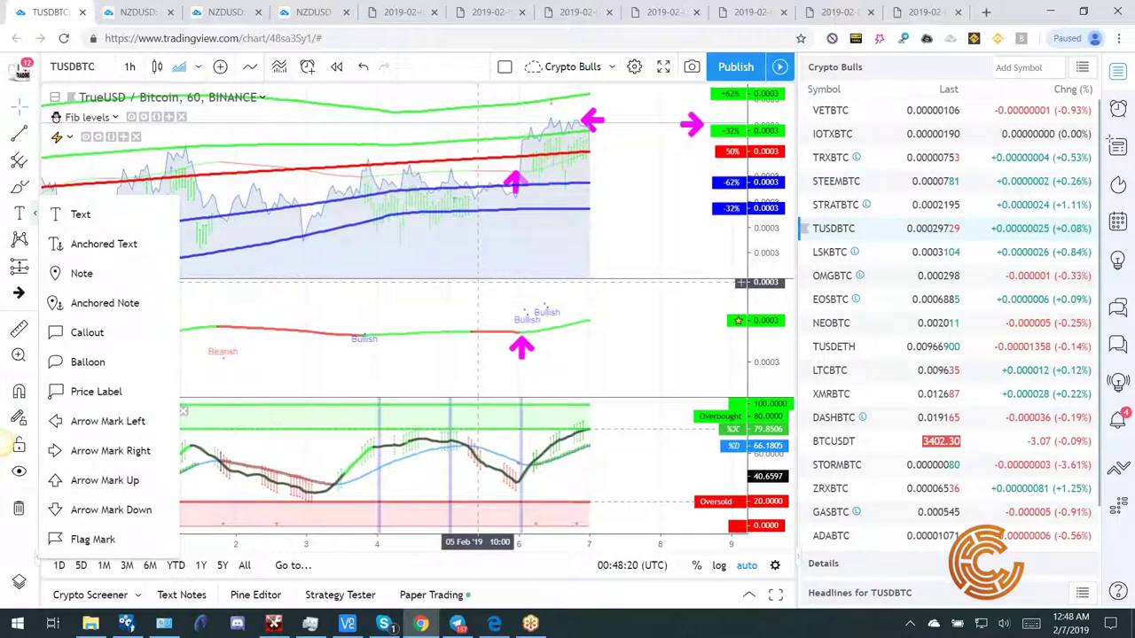
click(81, 214)
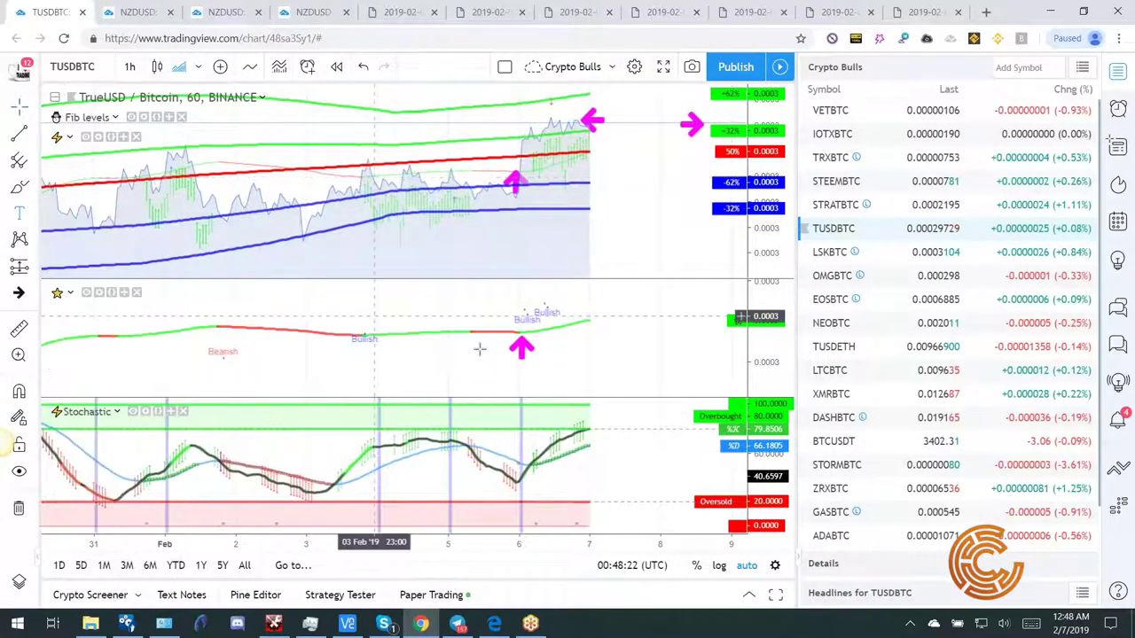
click(519, 371)
text(1#)
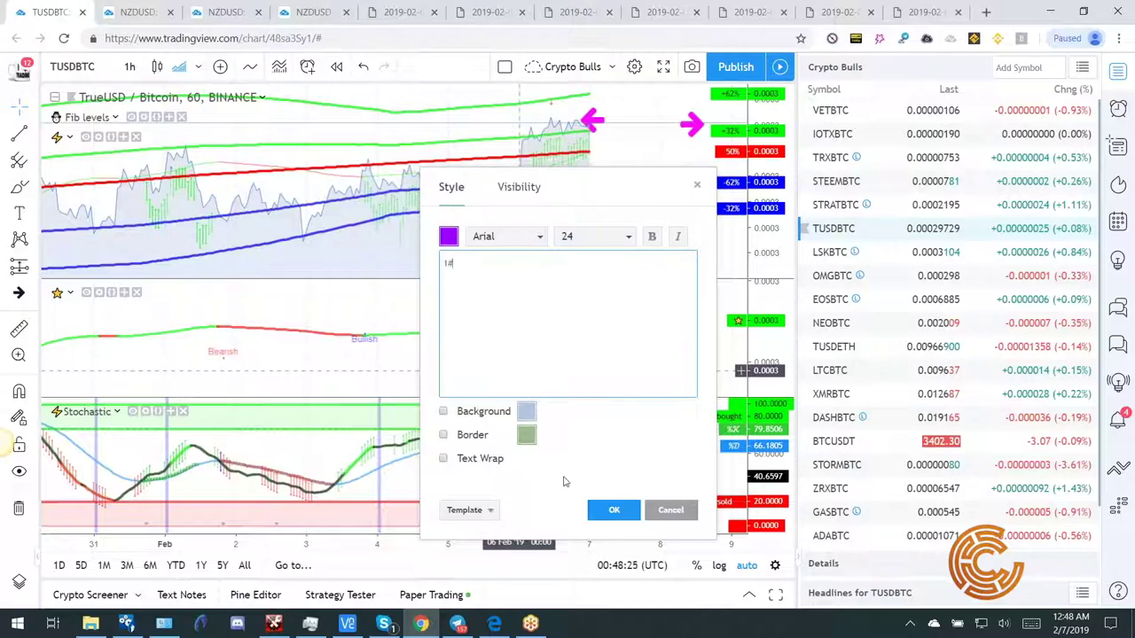
click(599, 505)
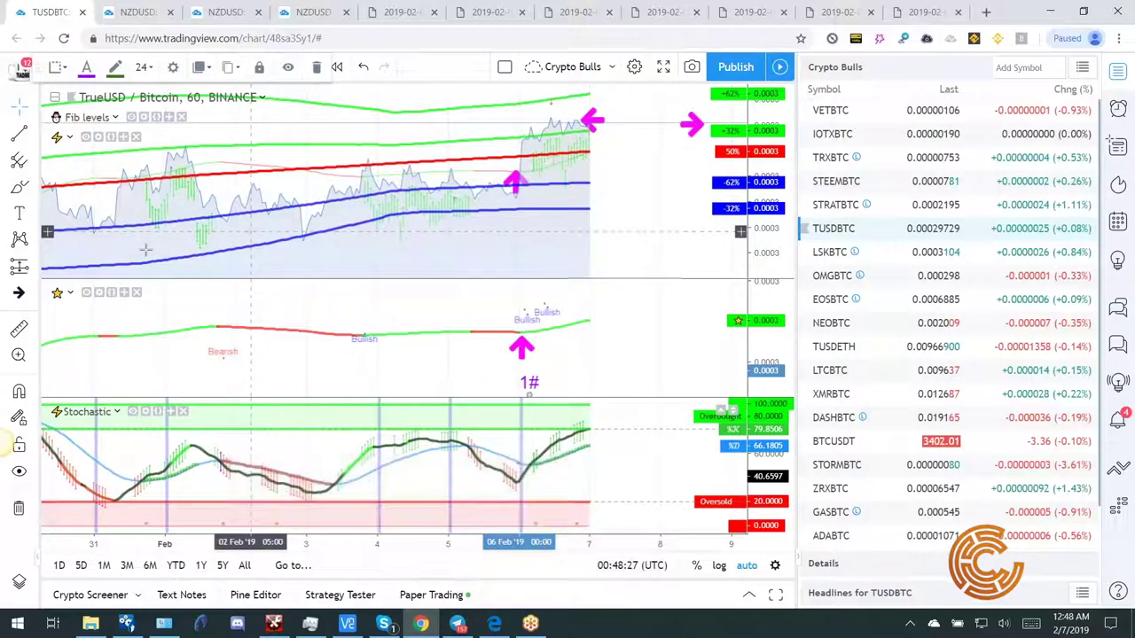
Add the text label "2#" below the upward arrow in the price pane.
click(35, 214)
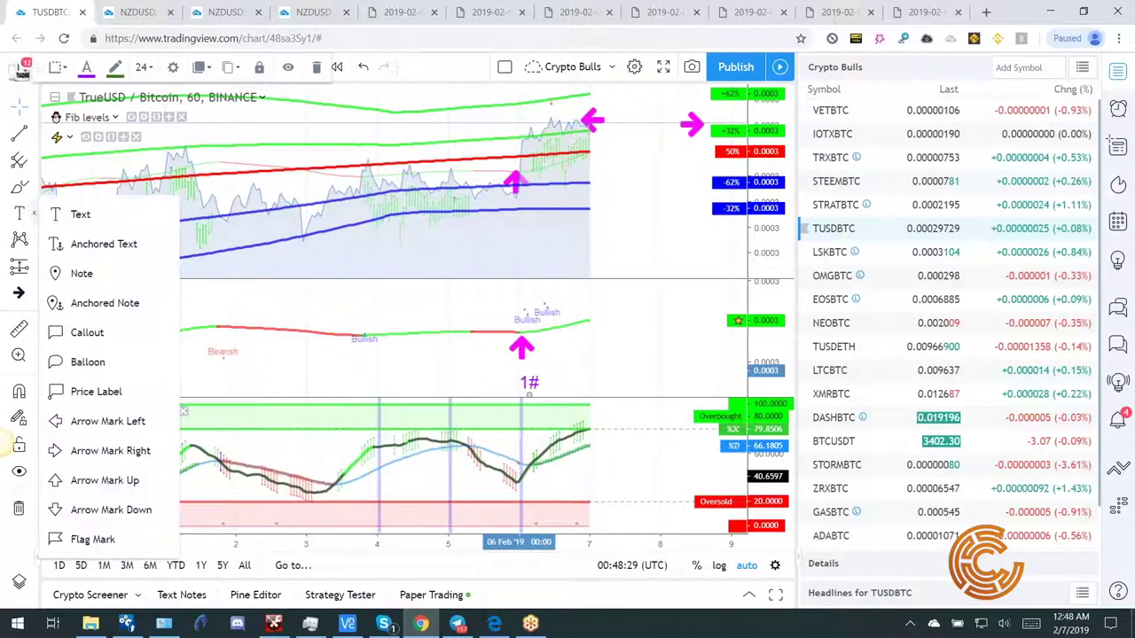
click(78, 215)
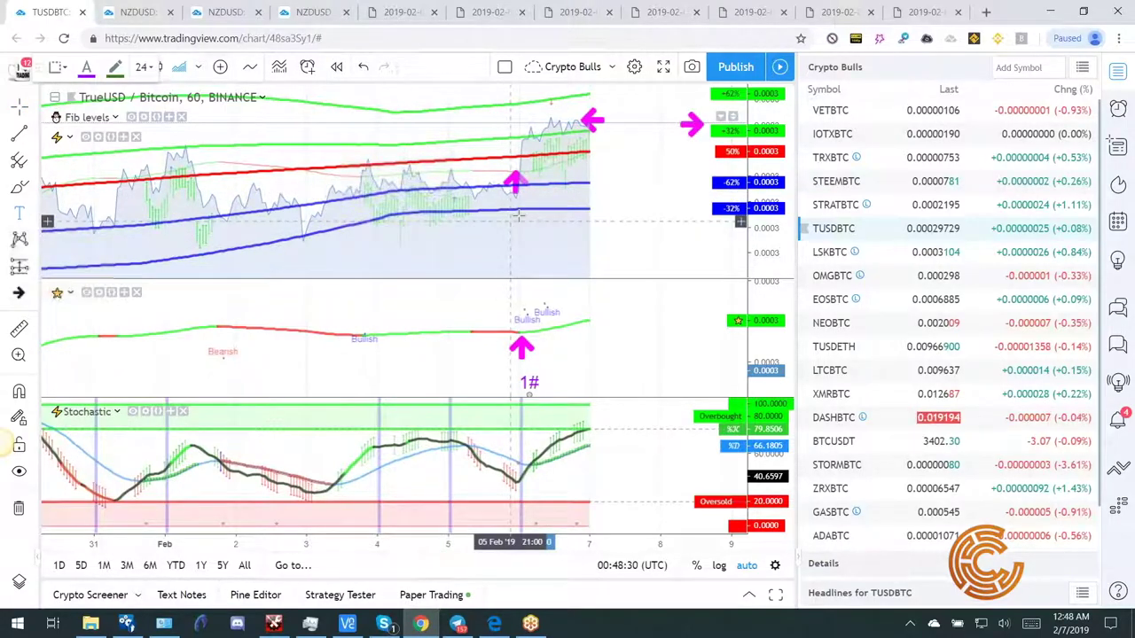
click(514, 216)
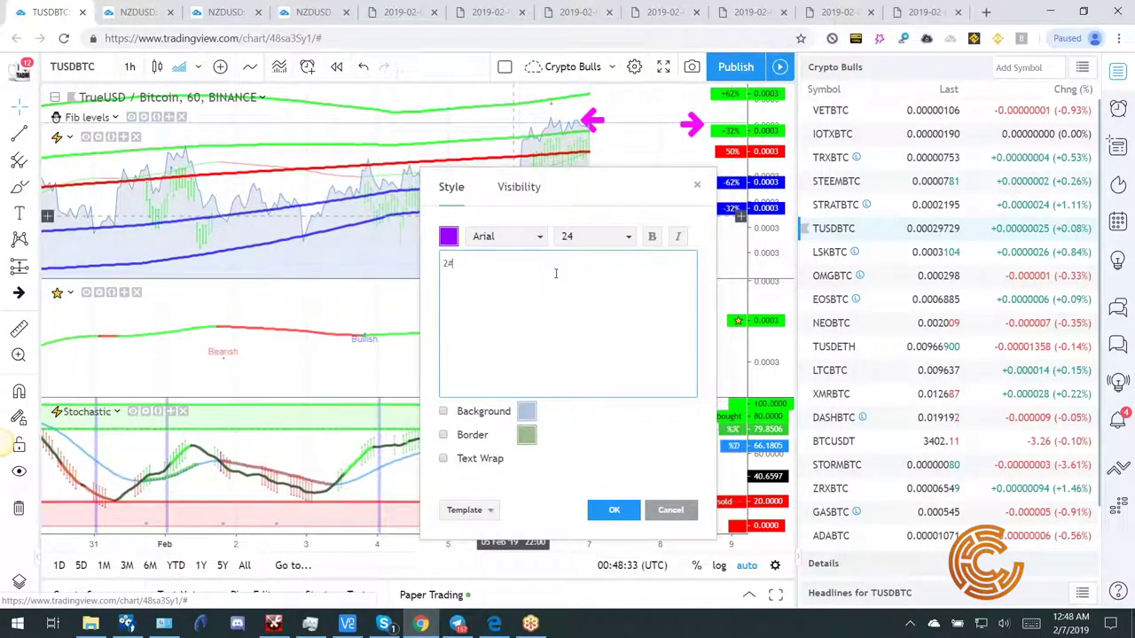
click(613, 510)
click(519, 197)
click(516, 206)
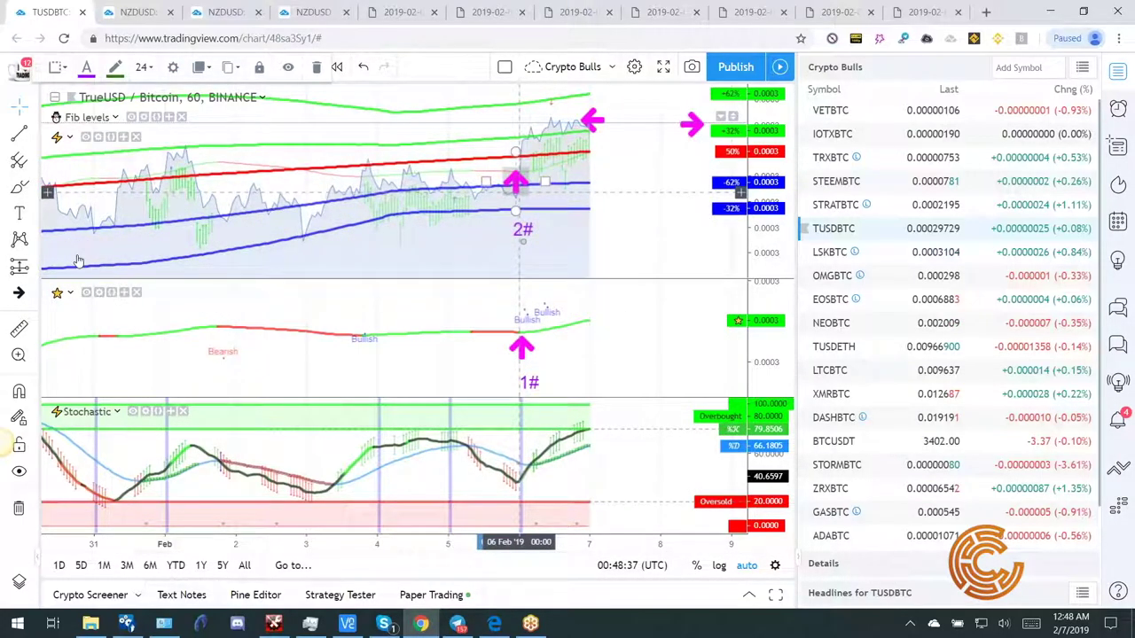
Add the text label "#3" between the left-pointing and right-pointing arrows in the price pane.
click(31, 216)
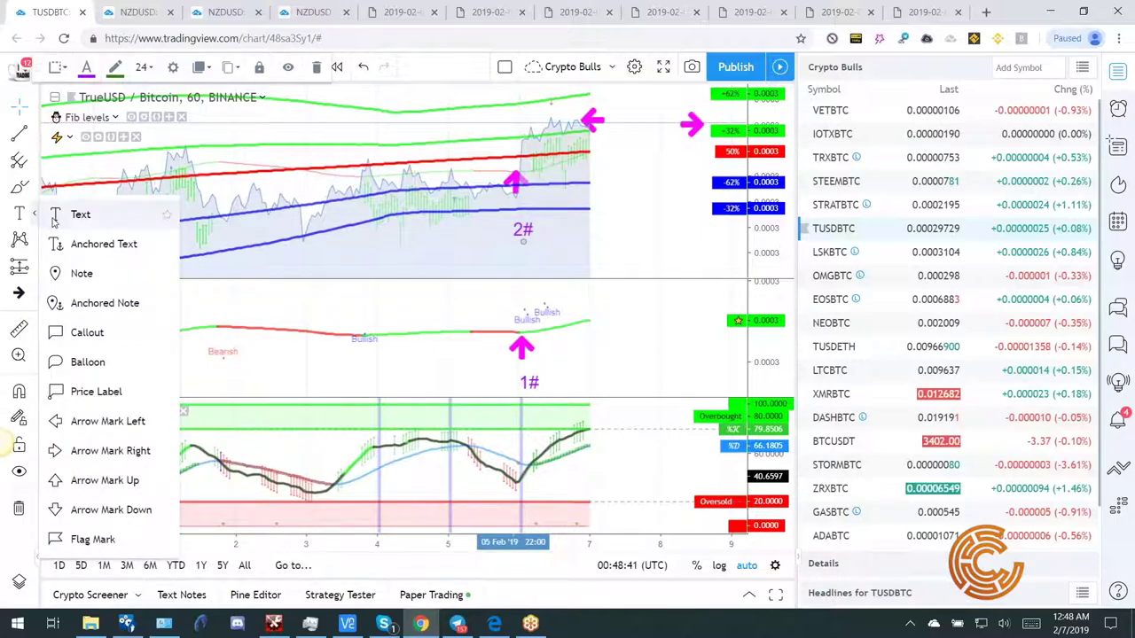
click(66, 215)
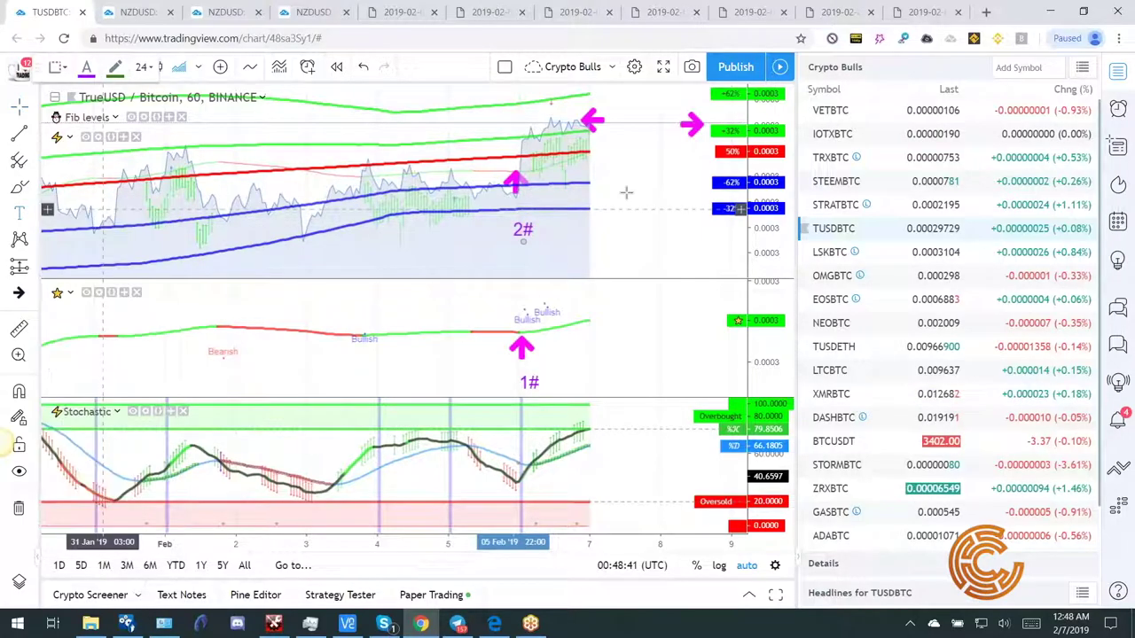
click(645, 142)
text(#3)
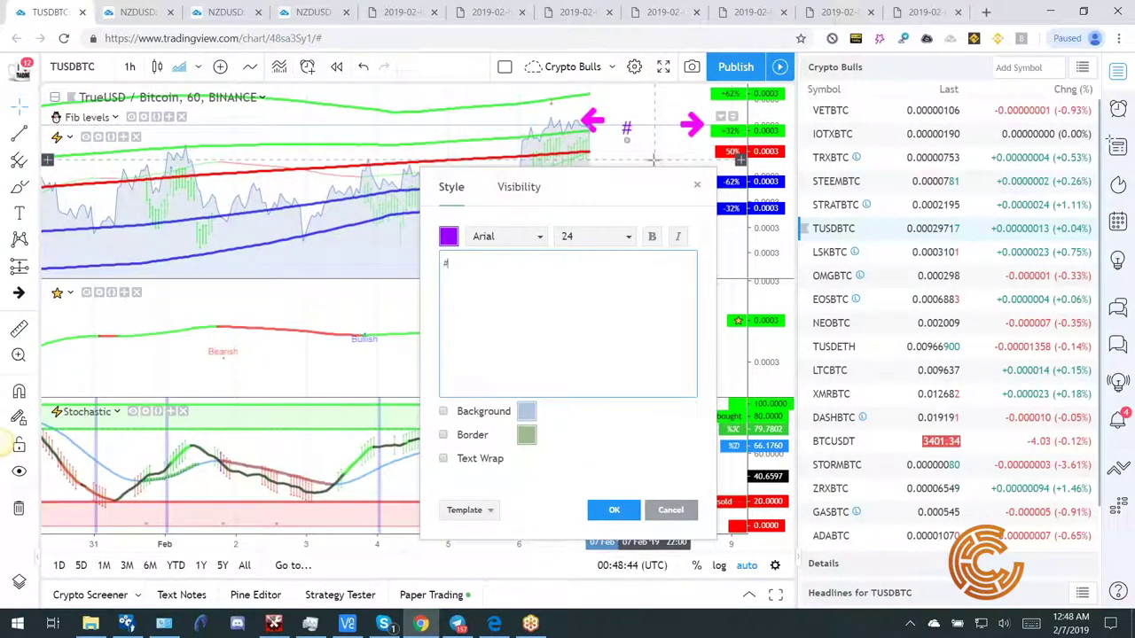
click(613, 513)
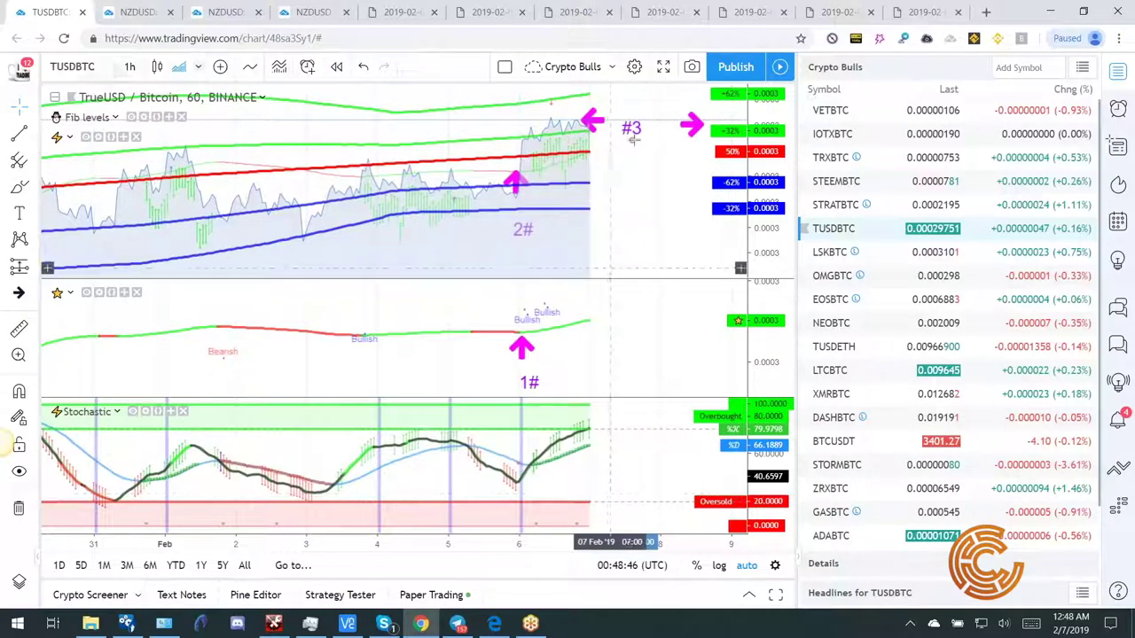
click(651, 198)
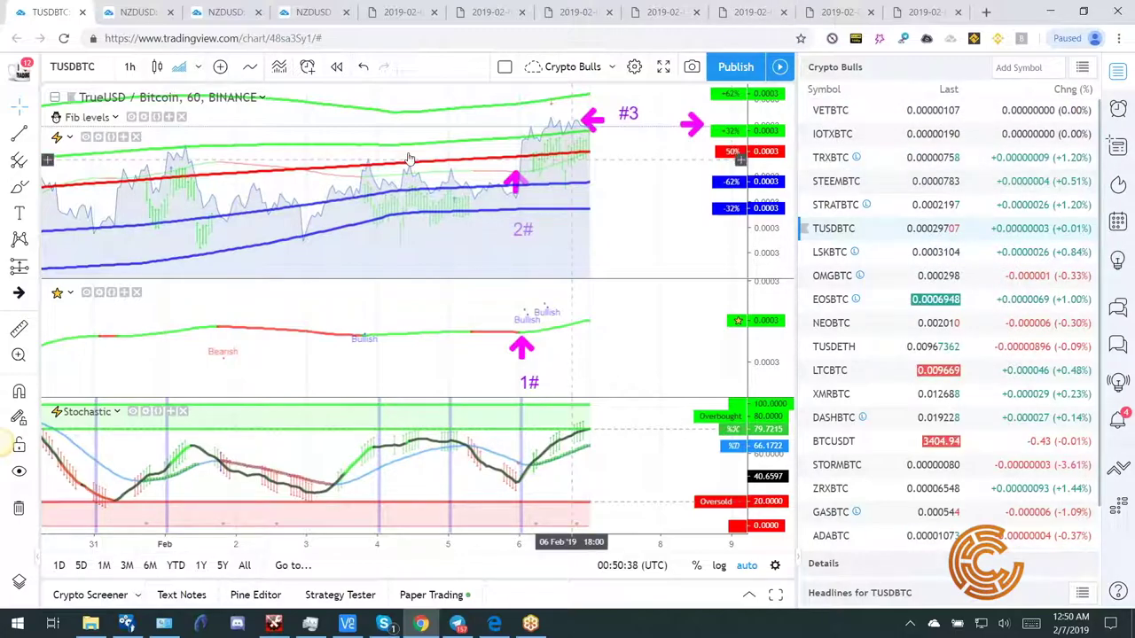
Go through LSKBTC to the OMGBTC chart and place a right-pointing arrow icon on the star indicator line just before the February bullish labels.
click(835, 258)
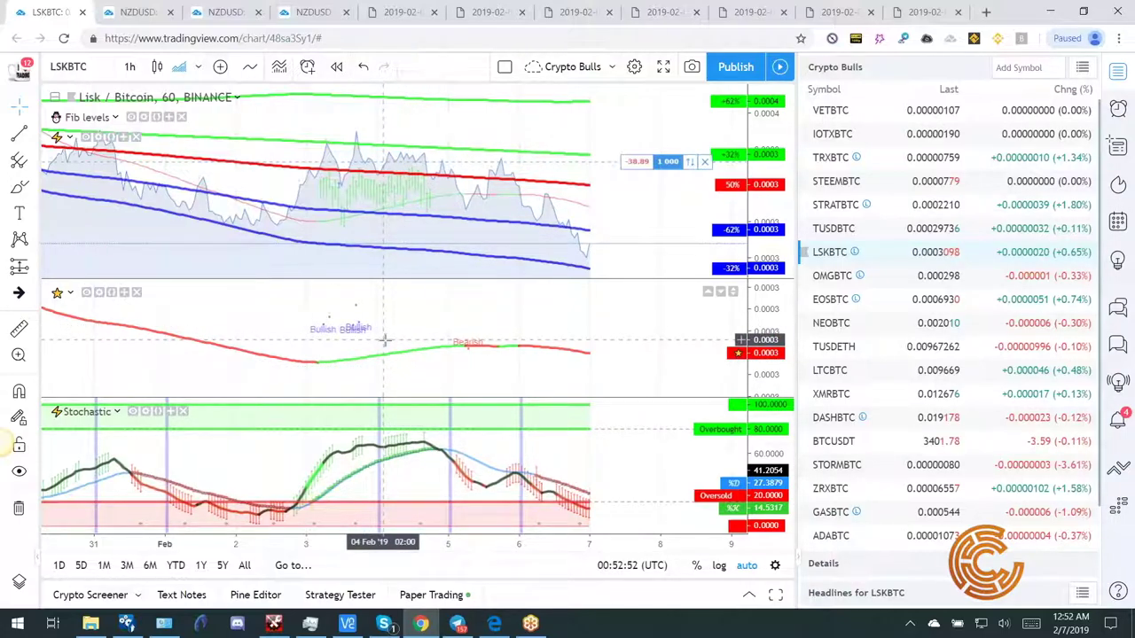
scroll(355, 346, up, 1)
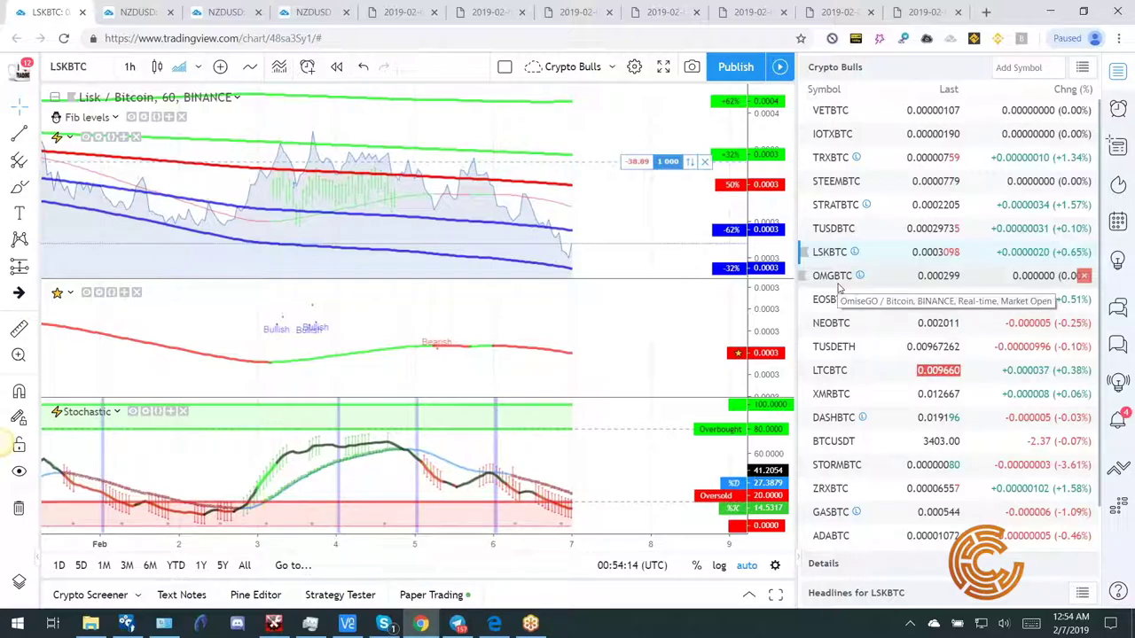
click(839, 285)
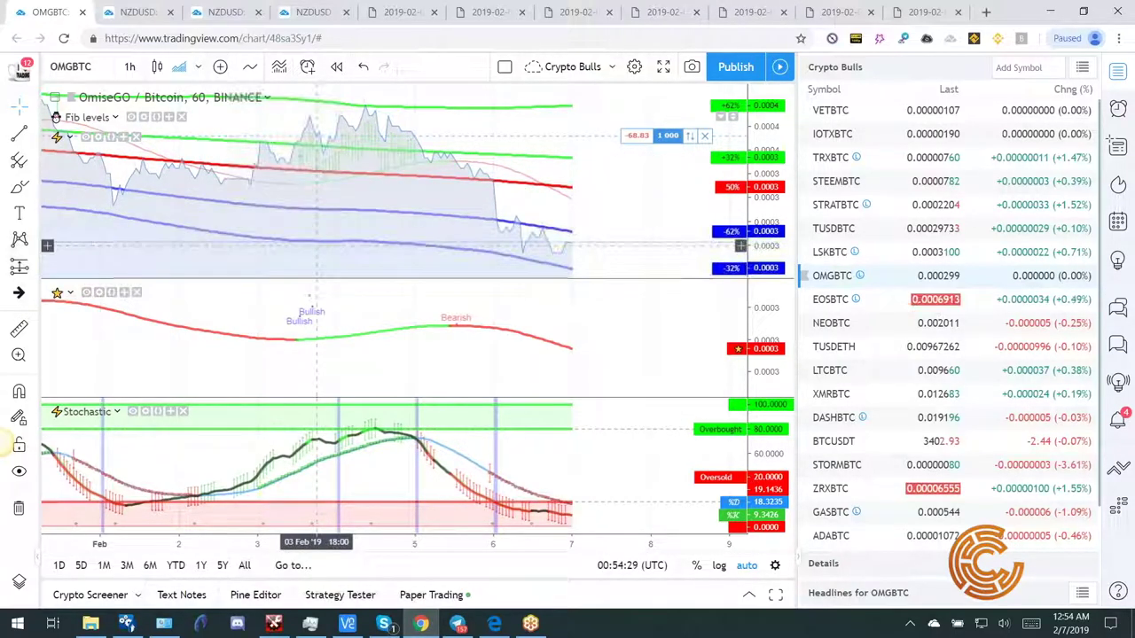
scroll(318, 230, down, 1)
scroll(373, 215, down, 2)
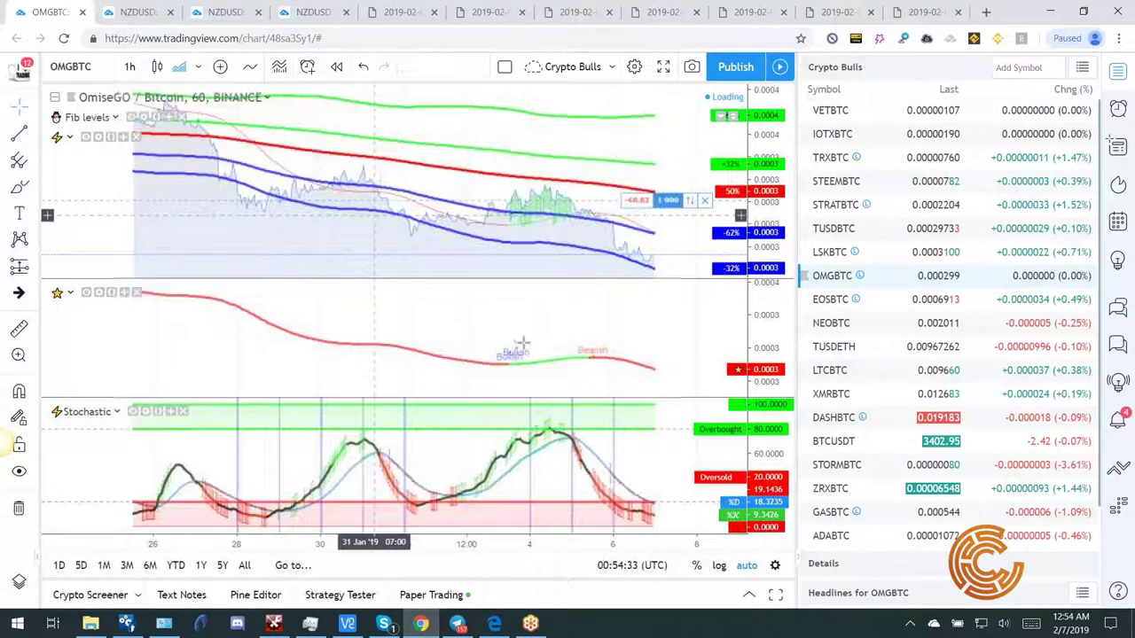
scroll(521, 342, down, 1)
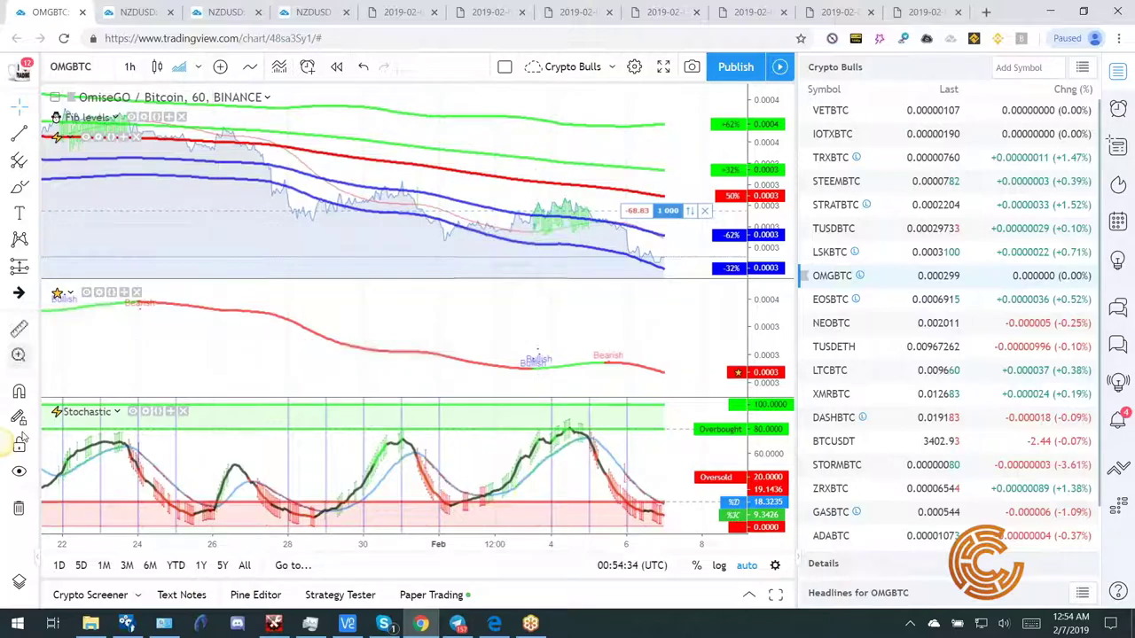
click(34, 292)
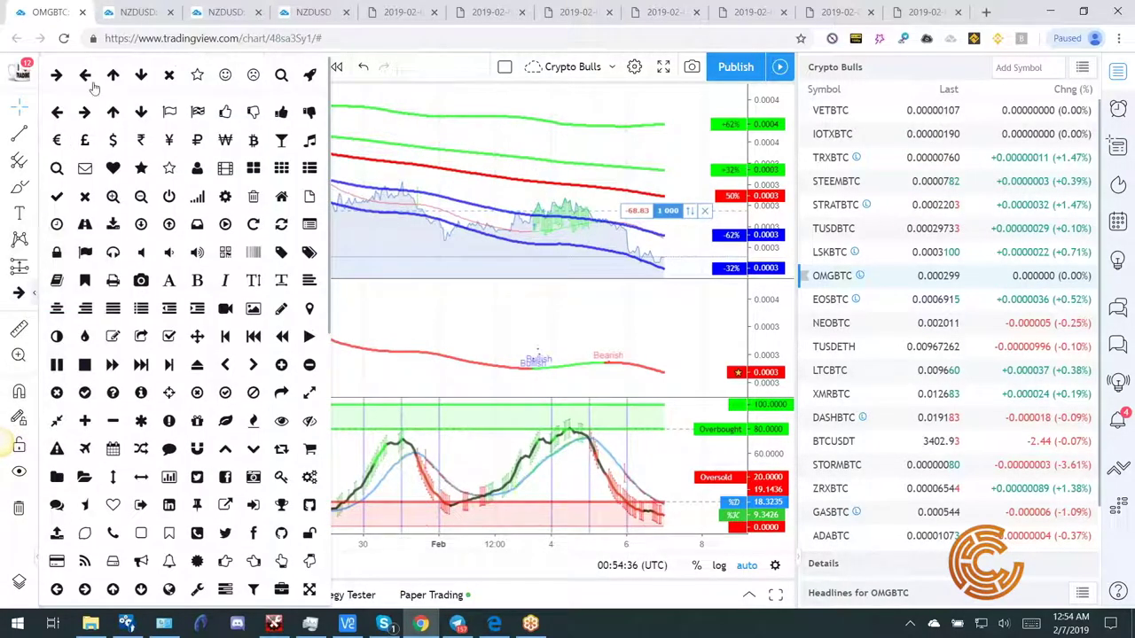
click(564, 314)
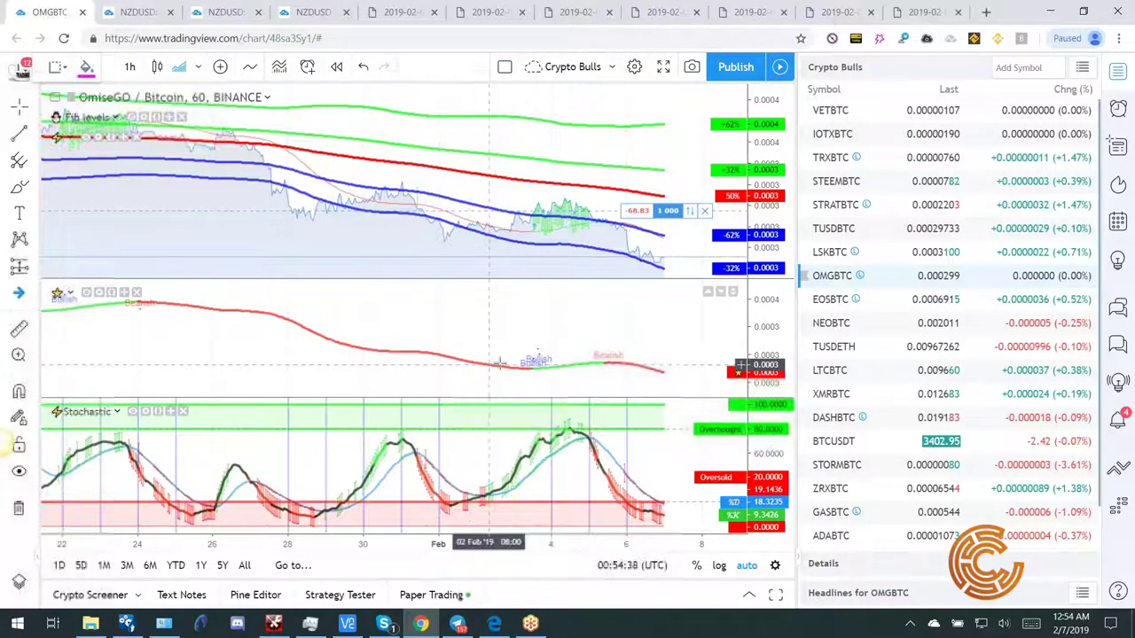
click(498, 363)
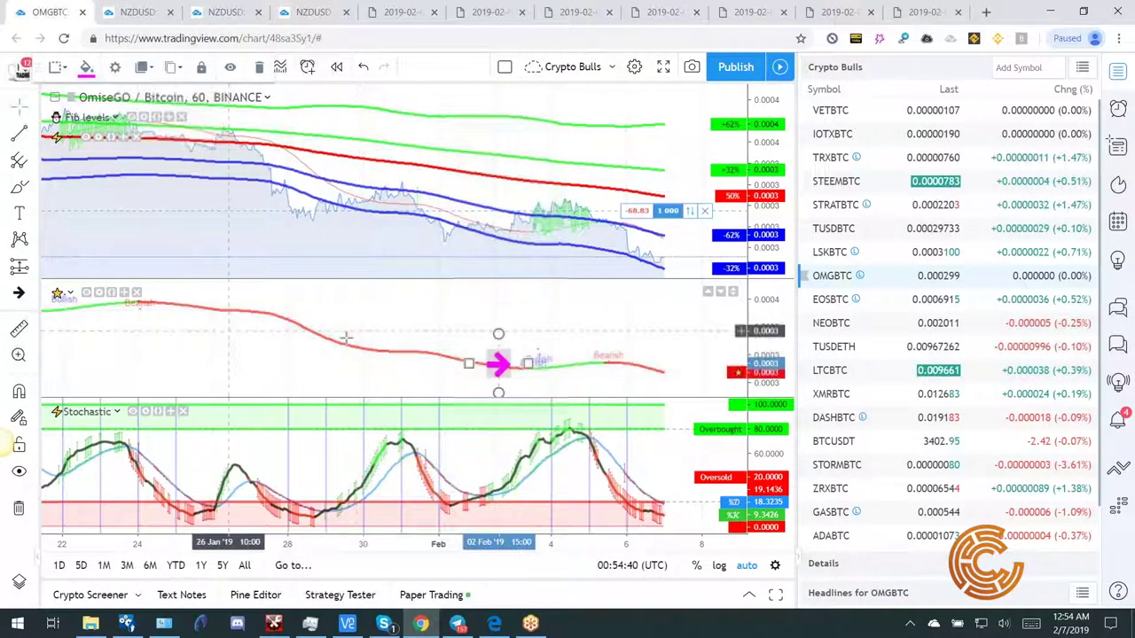
Place a right-pointing arrow icon in the price pane just before the early-February green bars, on the upper blue Fib line.
click(33, 295)
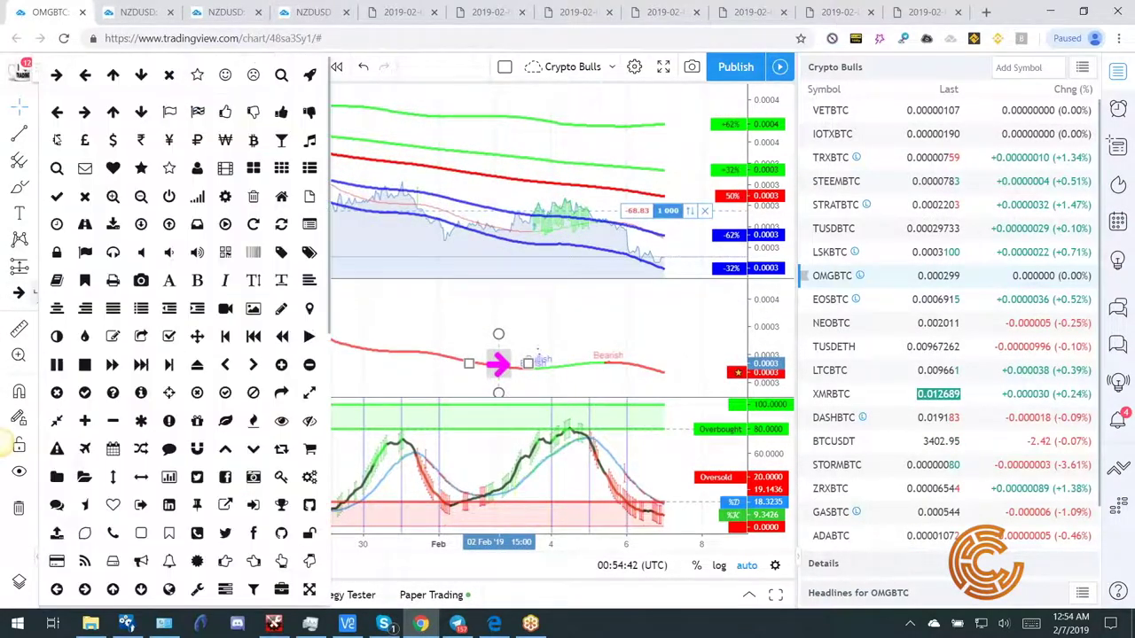
click(56, 76)
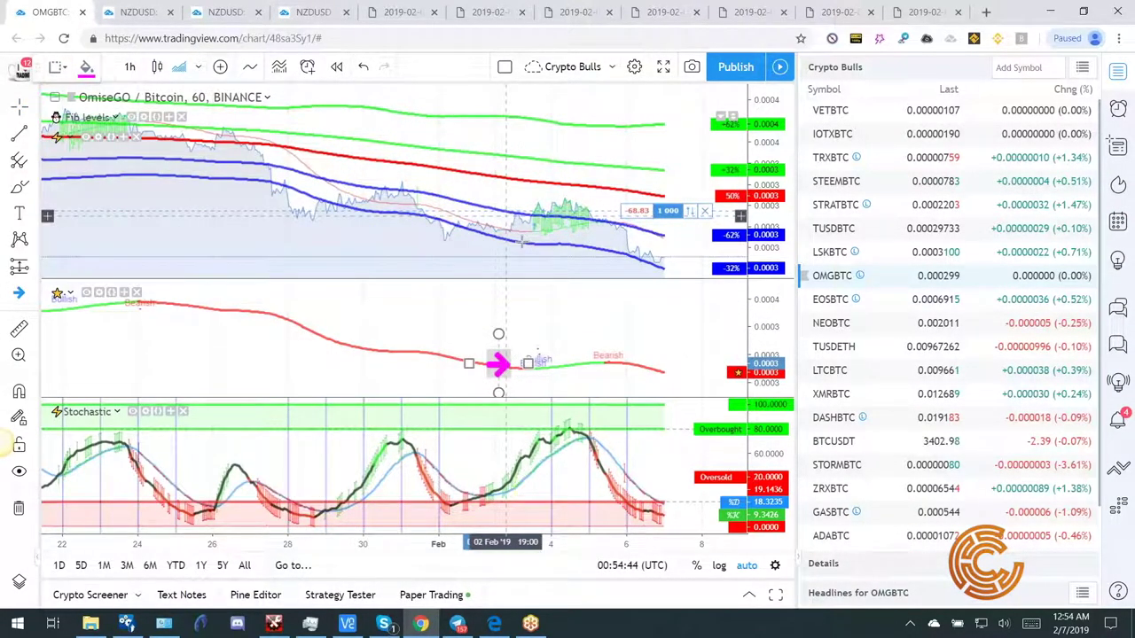
click(505, 214)
click(539, 312)
click(509, 367)
click(519, 253)
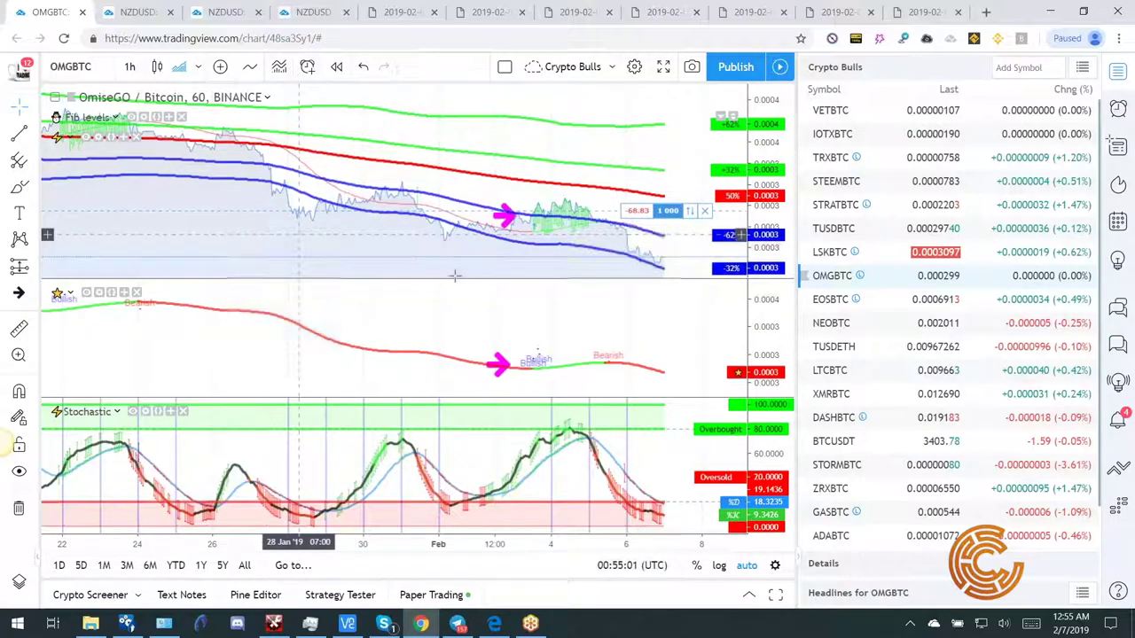
Place a right-pointing arrow icon on the star indicator line just before the mid-January bullish labels.
drag(608, 296, 610, 257)
drag(248, 232, 535, 244)
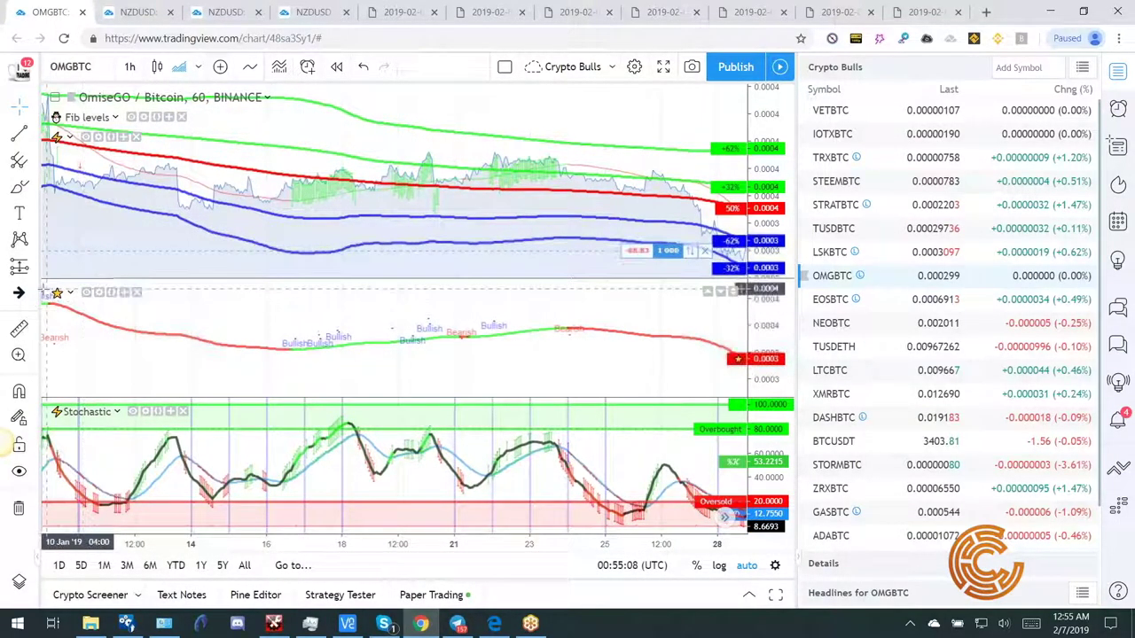
click(35, 301)
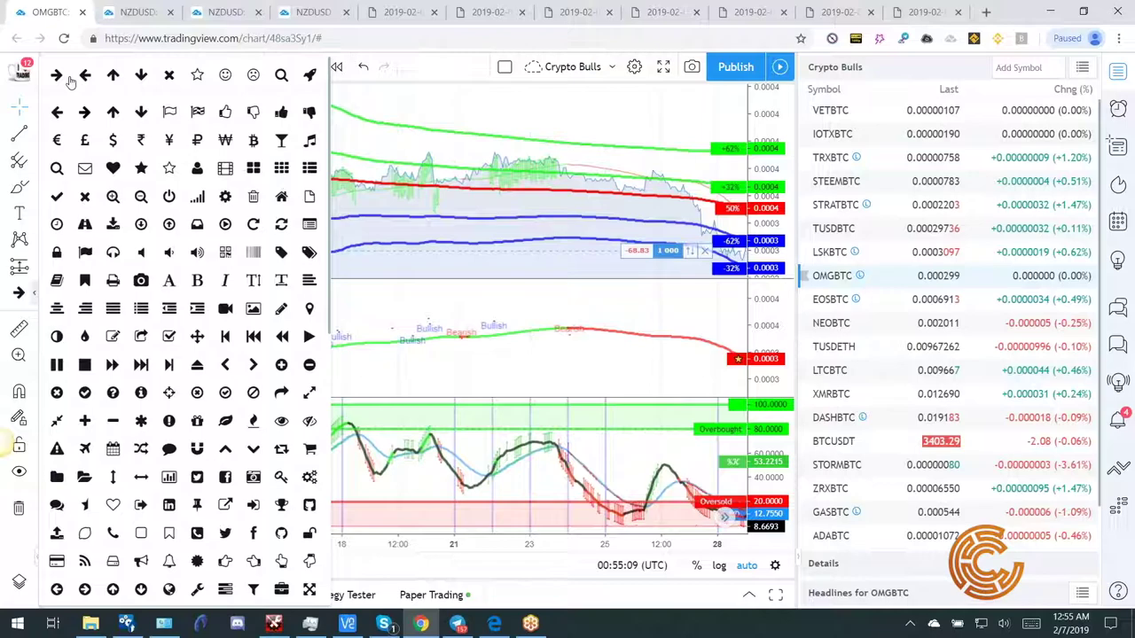
click(184, 151)
click(260, 344)
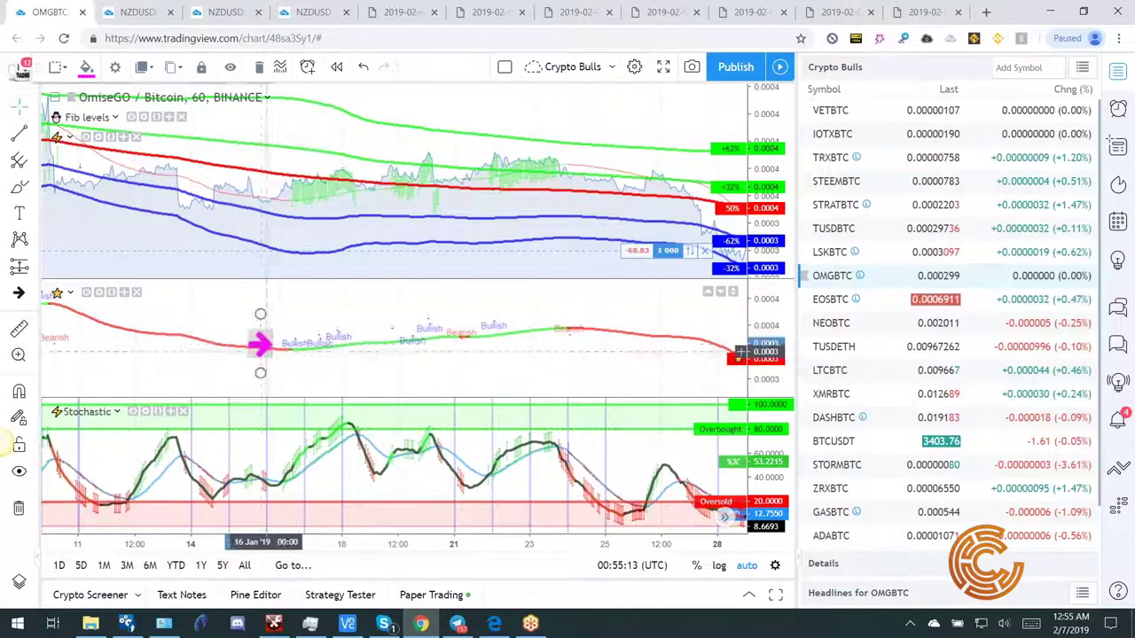
Place a right-pointing arrow icon in the price pane at about 15 January, just before the green bars.
click(37, 291)
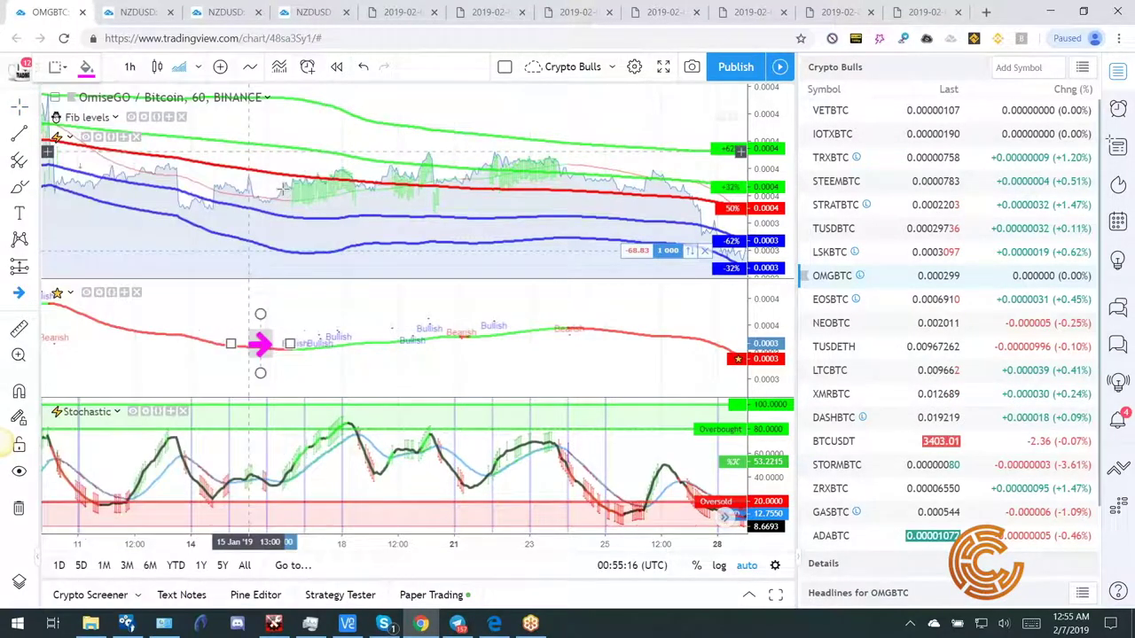
click(58, 76)
click(248, 197)
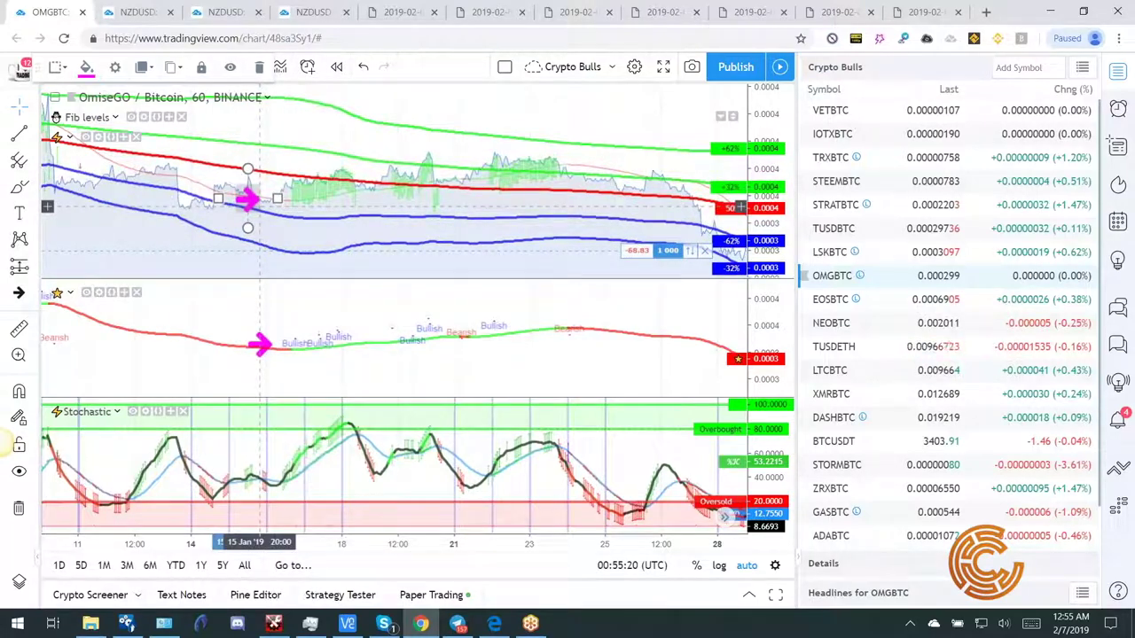
Place a right-pointing arrow icon in the price pane at about 19 January, beside the price peak nearing the +62% Fib line.
click(35, 293)
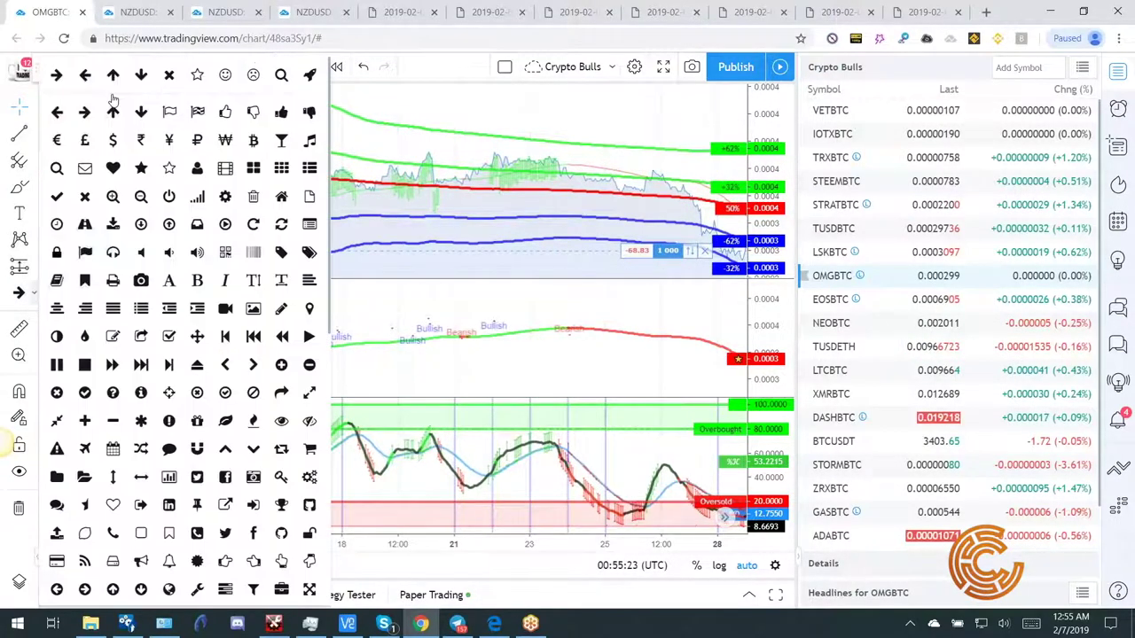
click(55, 74)
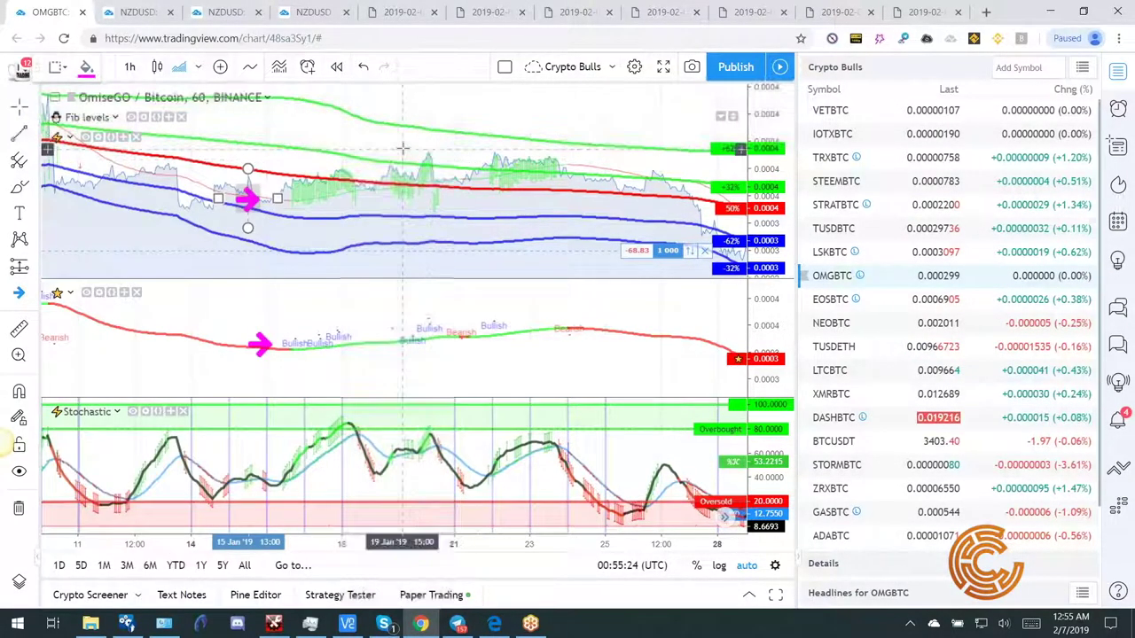
click(401, 148)
click(474, 347)
click(456, 483)
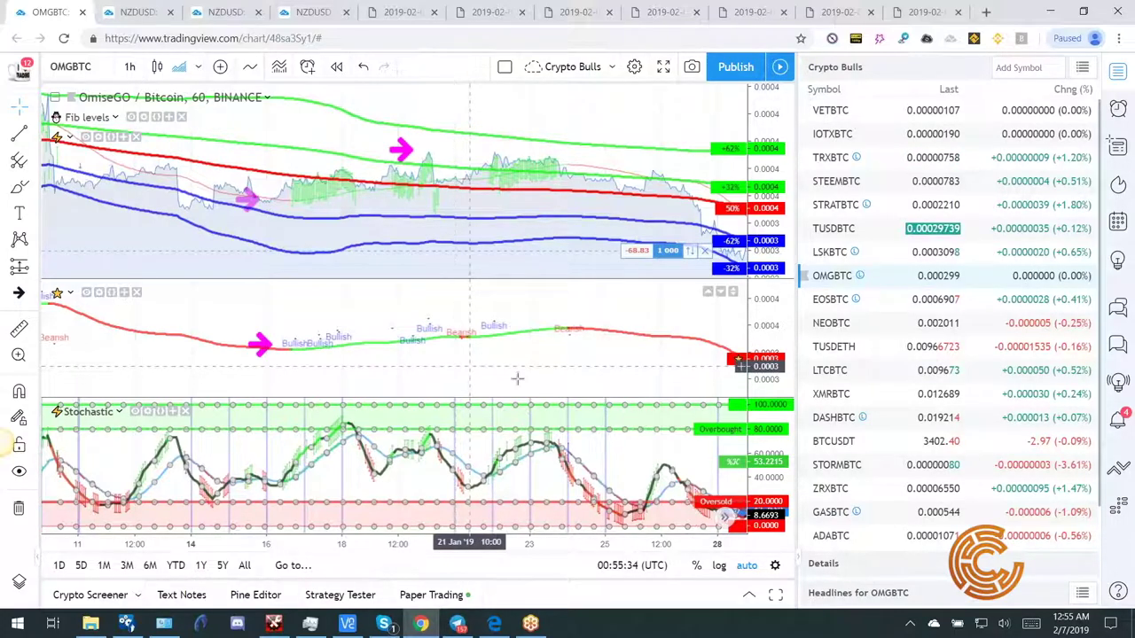
Open the NEOBTC chart and place a right-pointing arrow icon on the 50% Fib line just before the February green bars.
drag(506, 346, 53, 343)
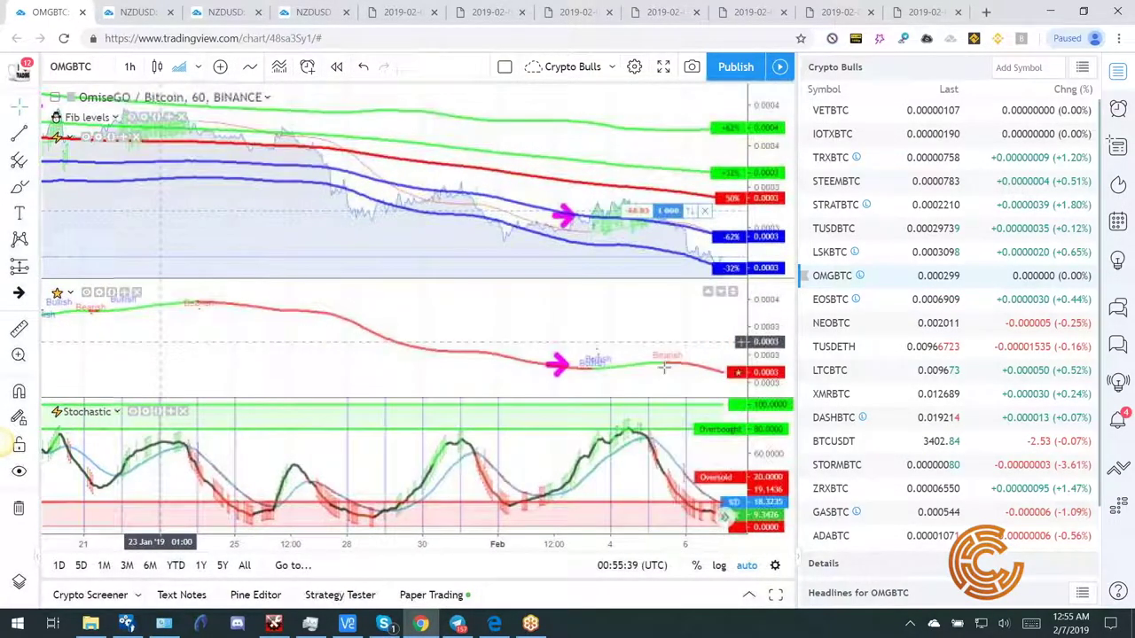
drag(286, 337, 97, 343)
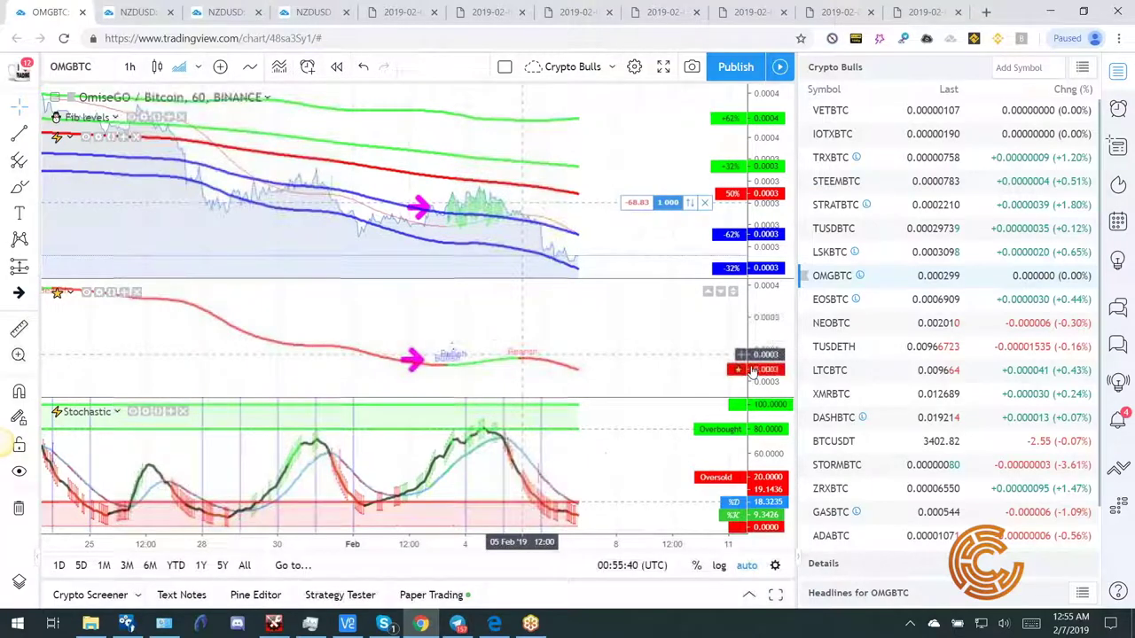
click(831, 323)
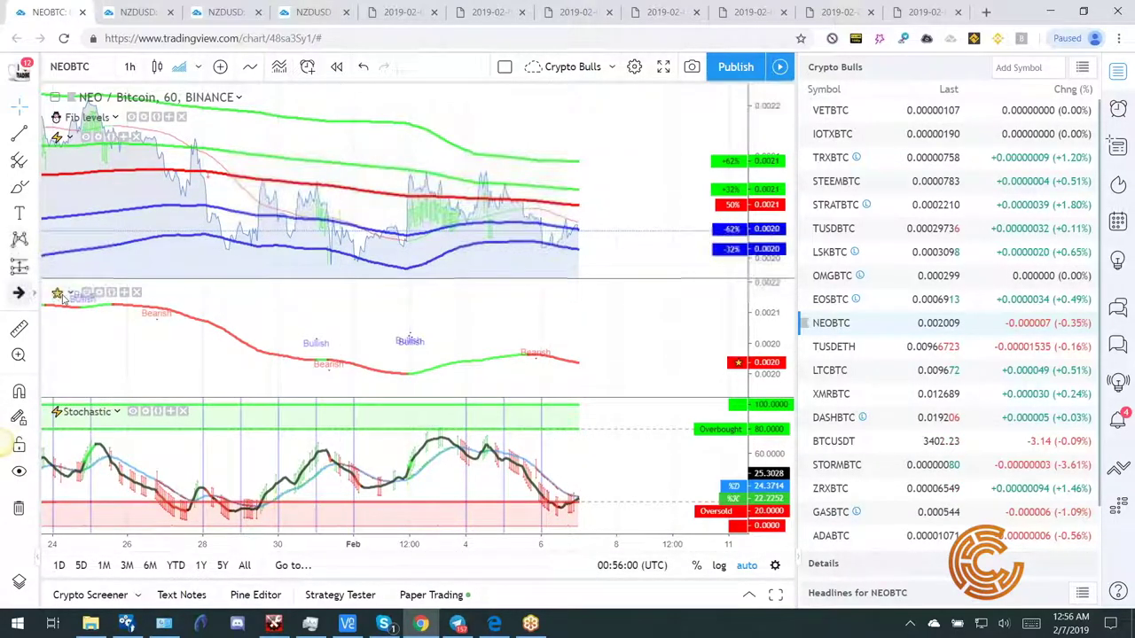
click(36, 294)
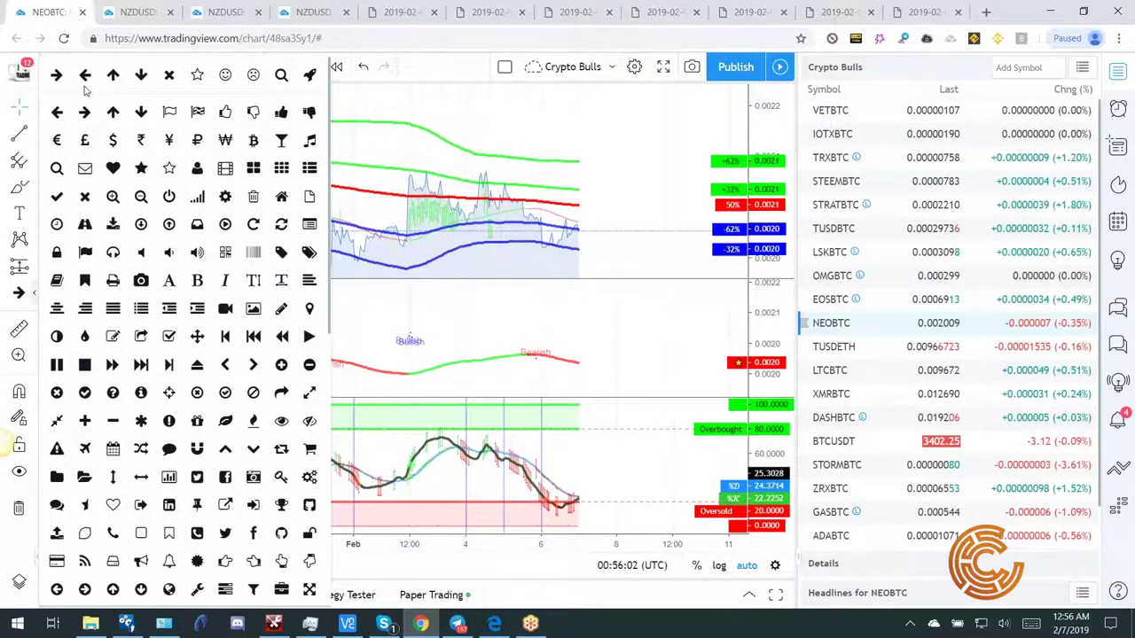
click(57, 75)
click(374, 186)
drag(375, 186, 385, 195)
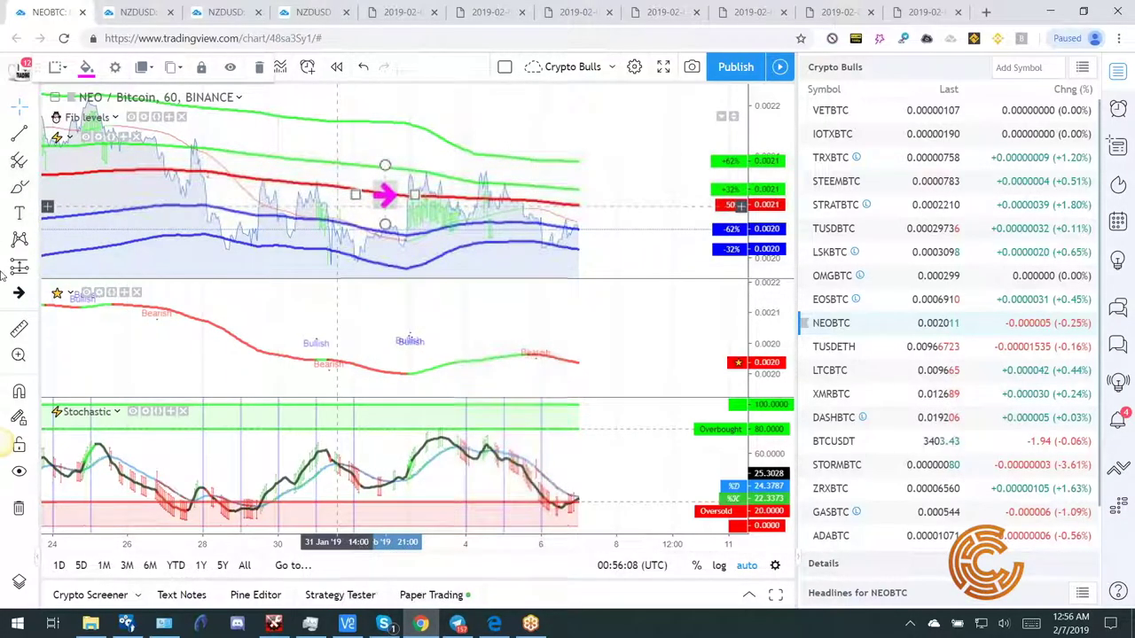
Place a left-pointing arrow icon just past the latest end of the 50% Fib line on the NEOBTC chart.
click(32, 293)
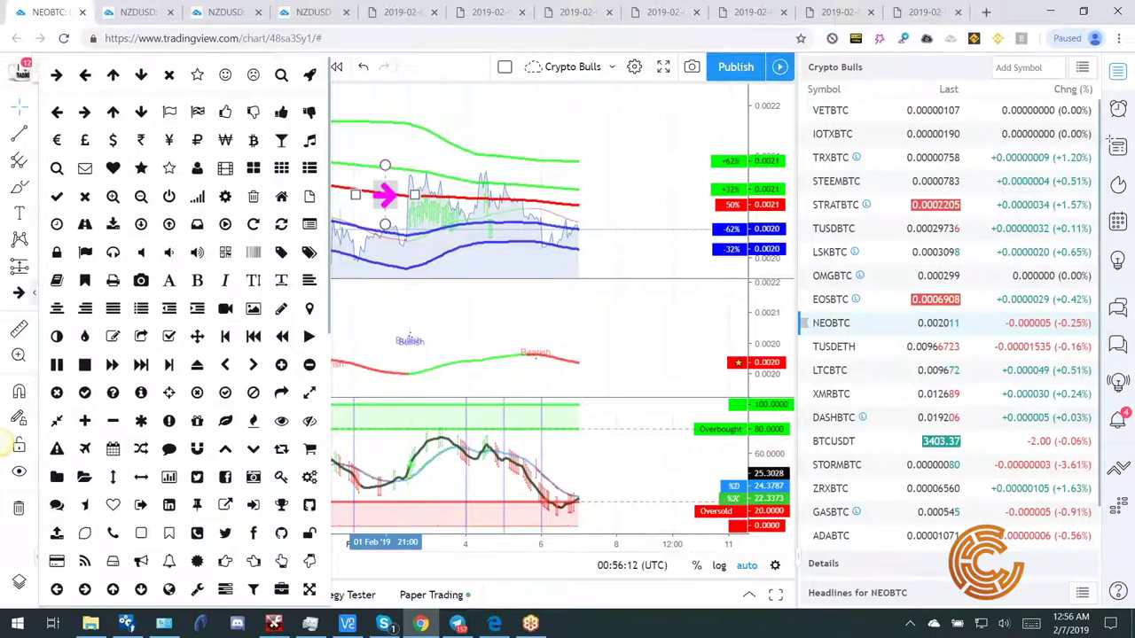
click(87, 77)
click(616, 205)
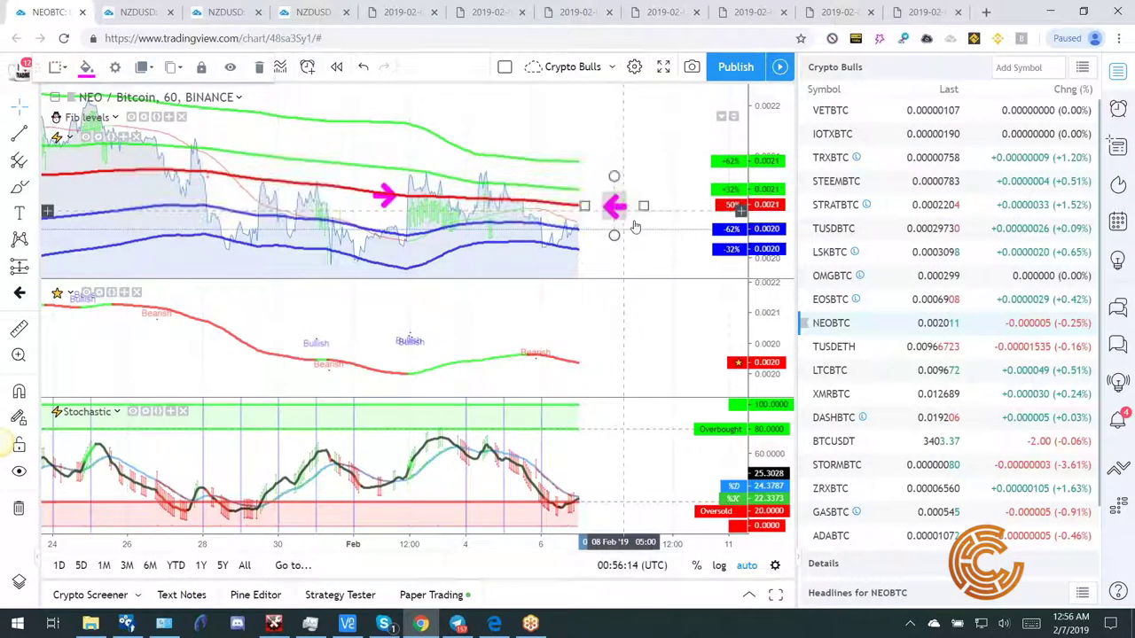
Draw a descending trend line from above the price at about 28 January to just below the left-pointing arrow at about 7 February.
click(34, 138)
click(89, 133)
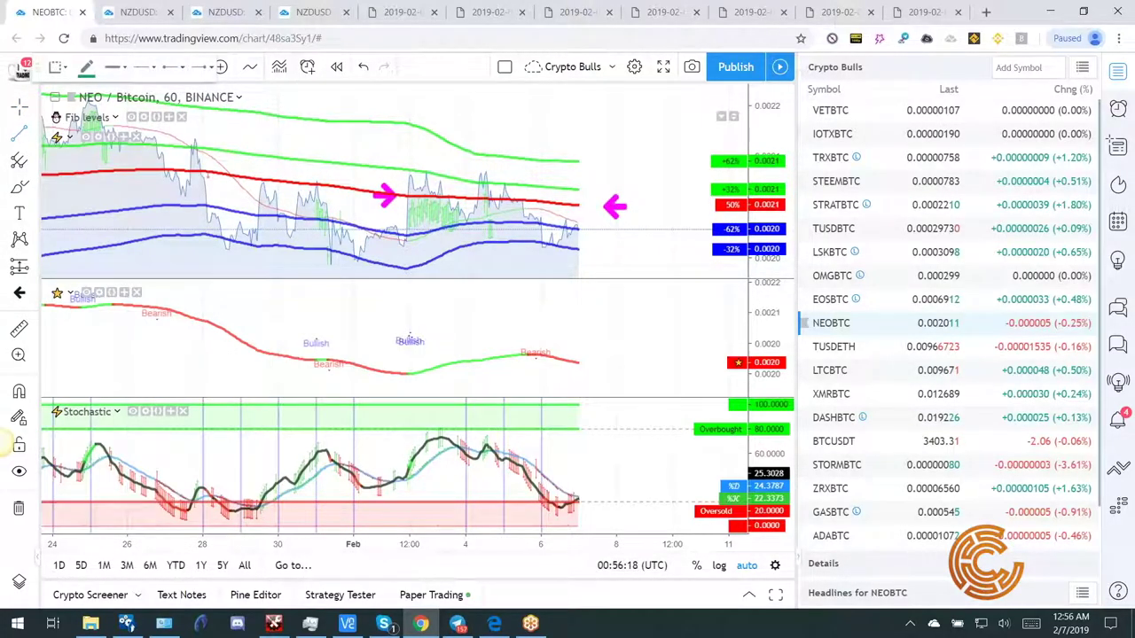
click(235, 129)
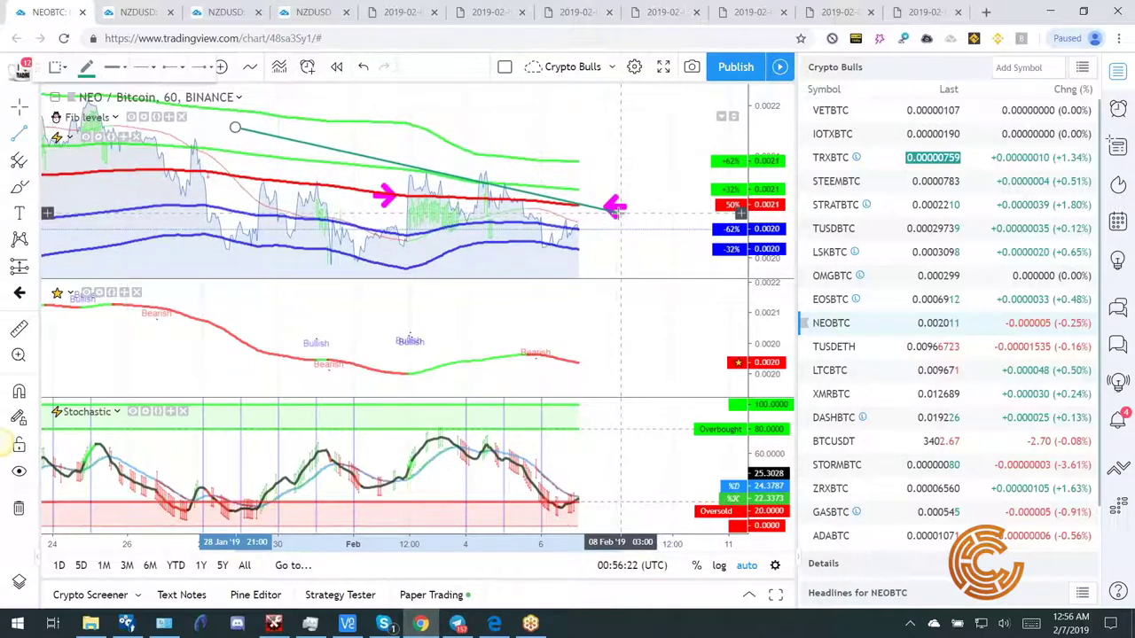
click(566, 189)
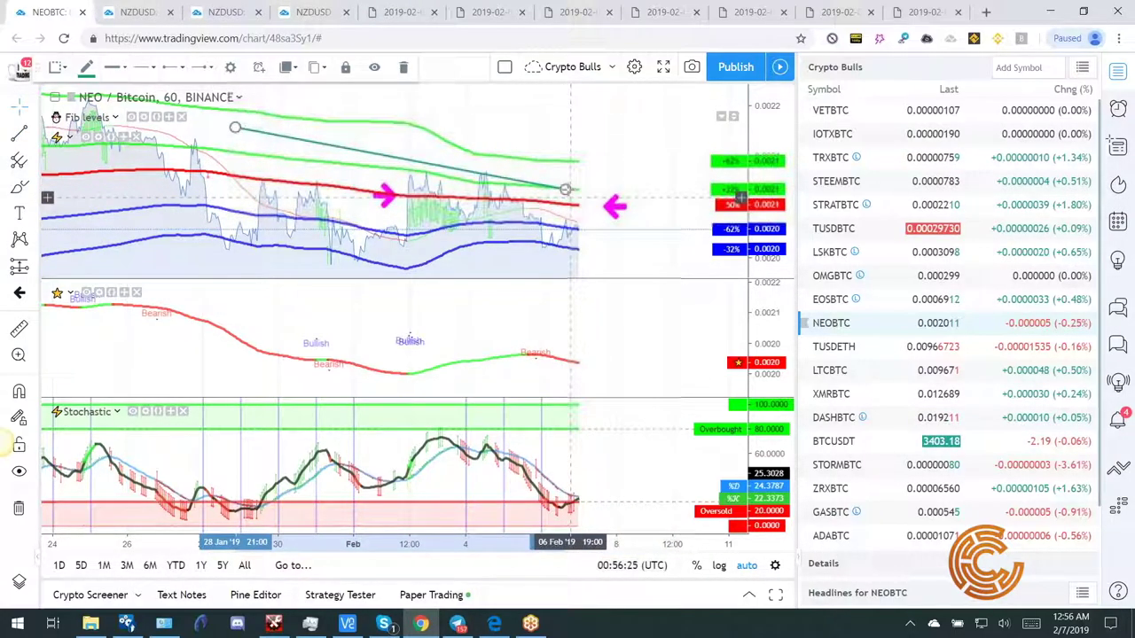
drag(566, 189, 612, 218)
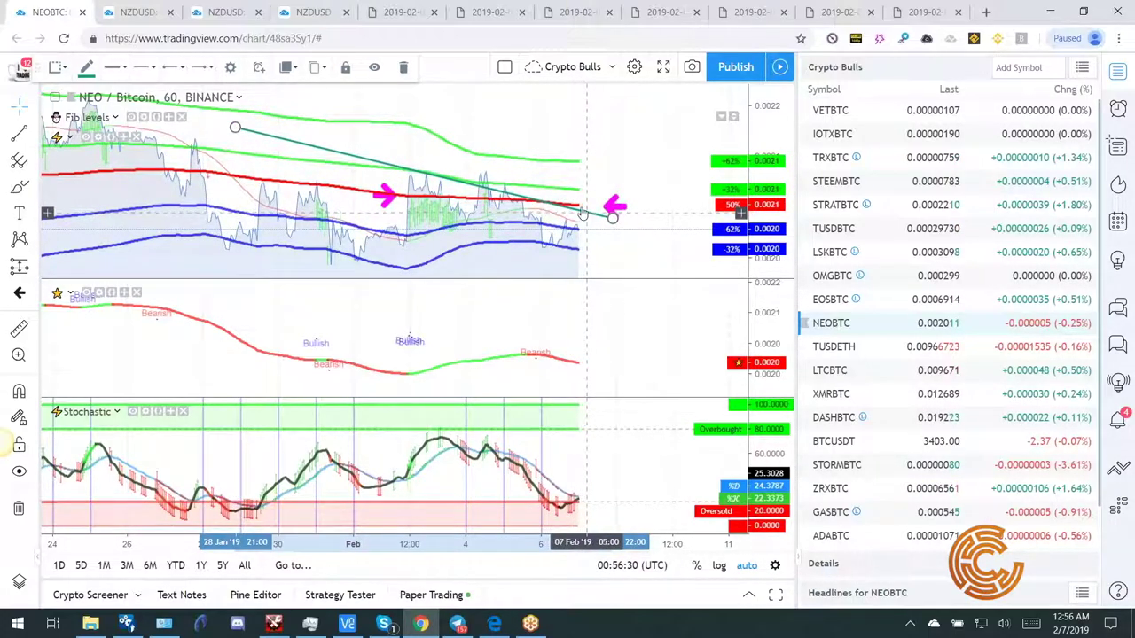
Place a right-pointing arrow icon on the +62% Fib line near its latest end, at about 6 February.
click(35, 293)
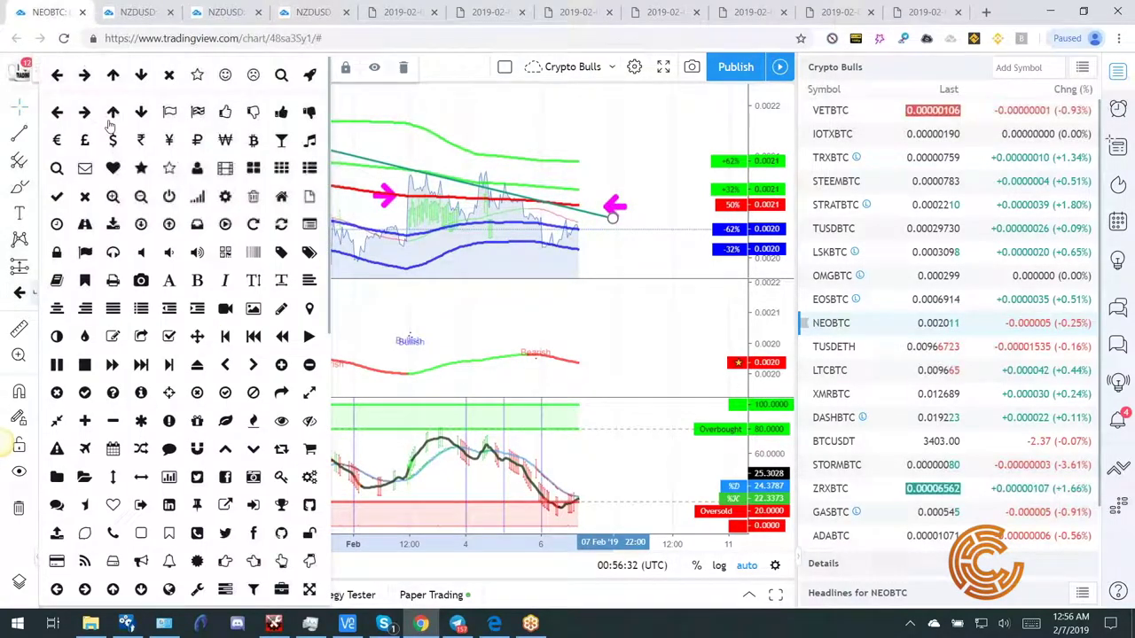
click(139, 74)
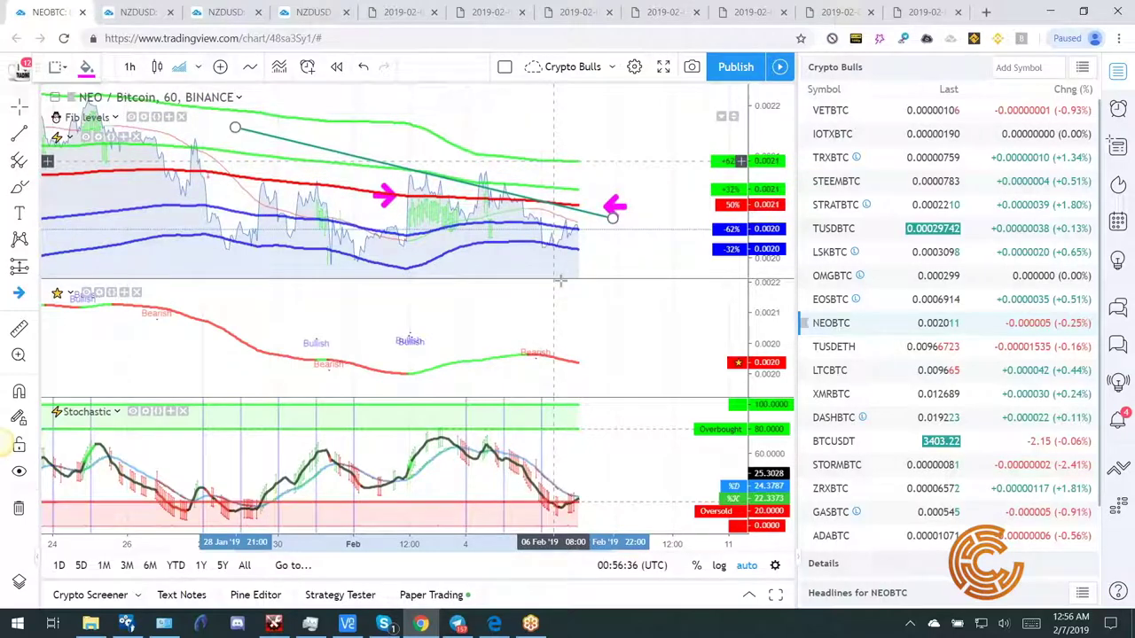
click(552, 160)
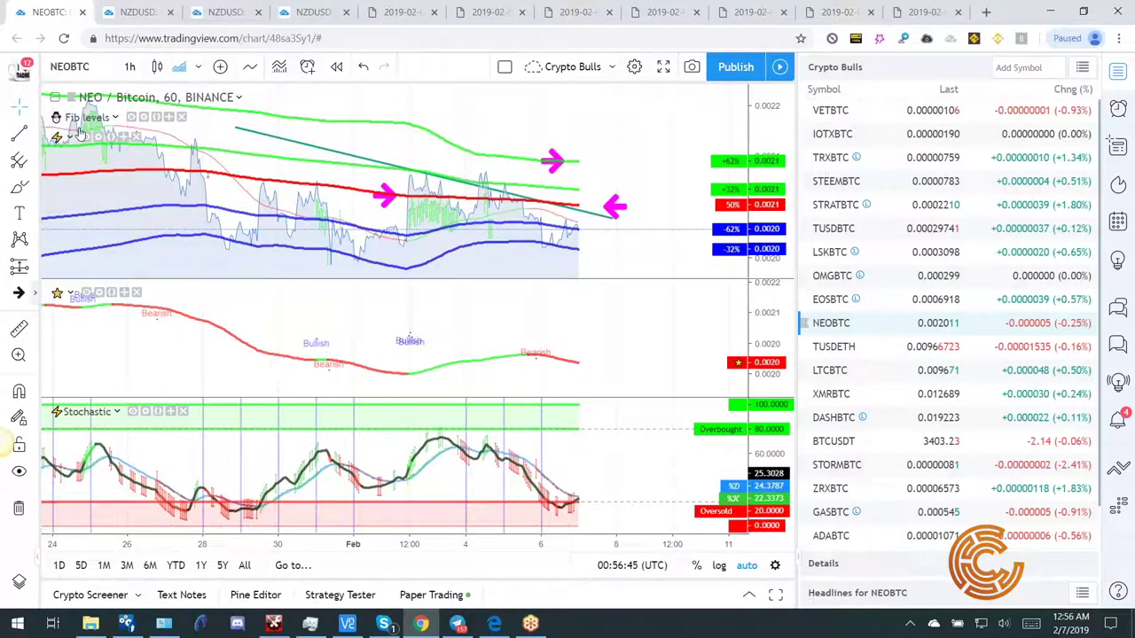
Place a right-pointing arrow icon on the Stochastic's oversold line at about 5 February, just before the latest low.
click(56, 75)
click(541, 506)
mouse_move(541, 504)
mouse_down()
mouse_move(576, 502)
mouse_move(521, 503)
mouse_up()
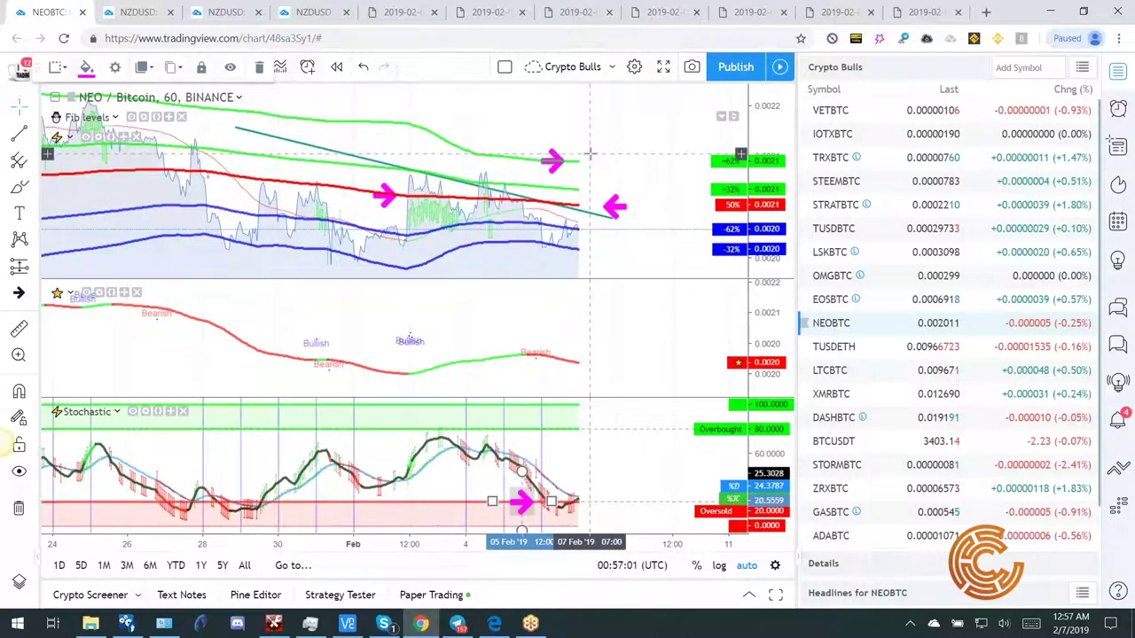
Open the TUSDETH chart and place an upward arrow icon below the 27 January bullish labels in the star indicator pane.
click(847, 353)
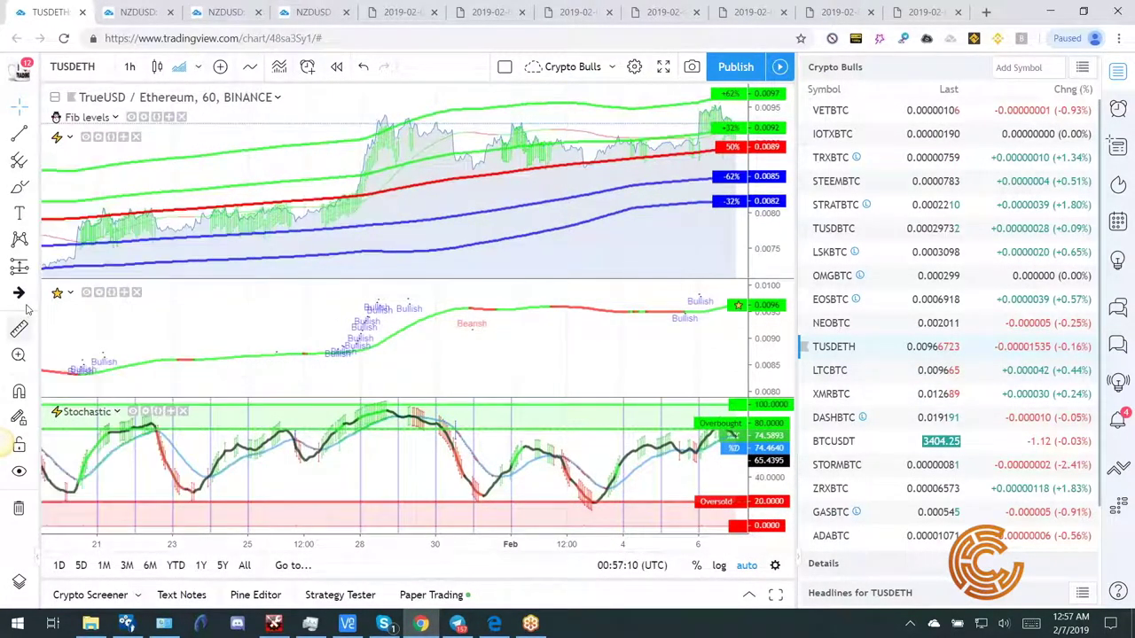
click(55, 168)
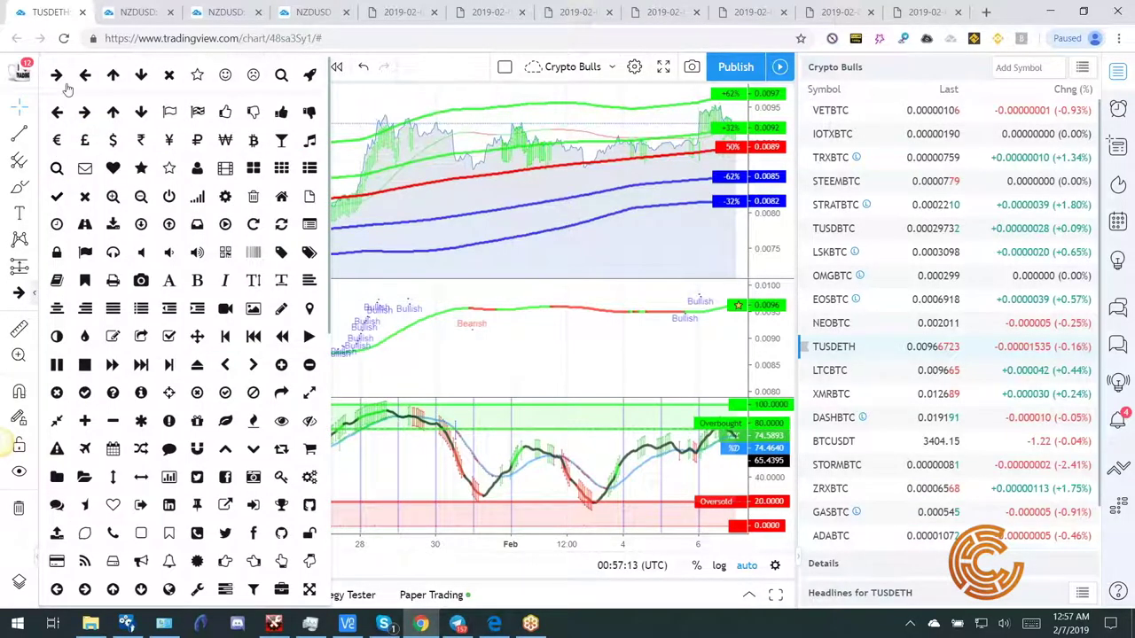
click(112, 74)
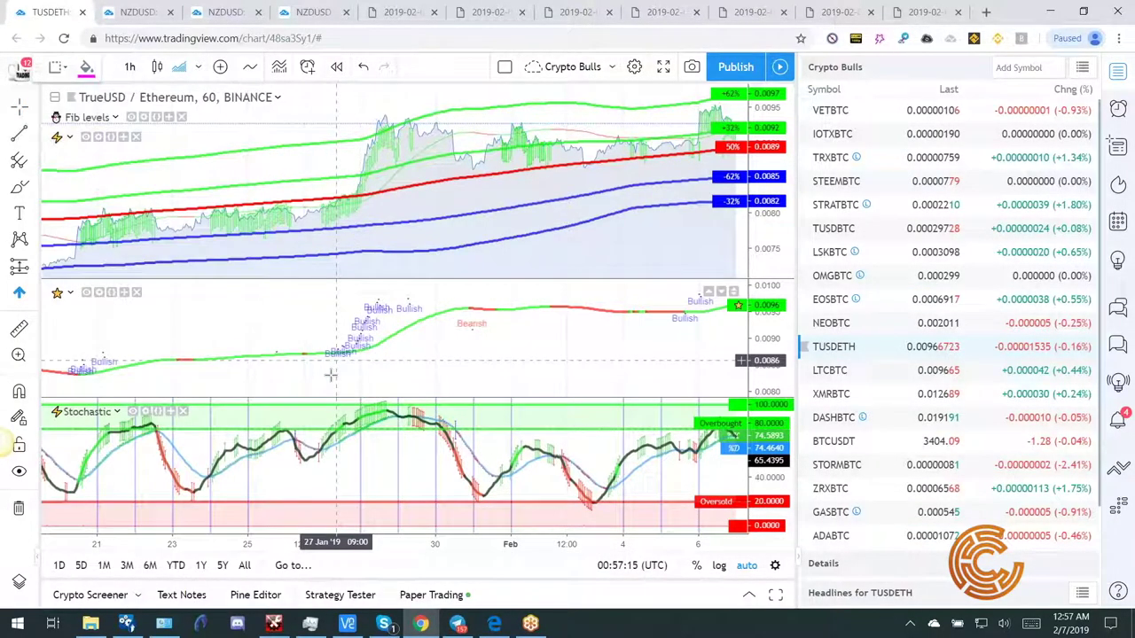
click(335, 373)
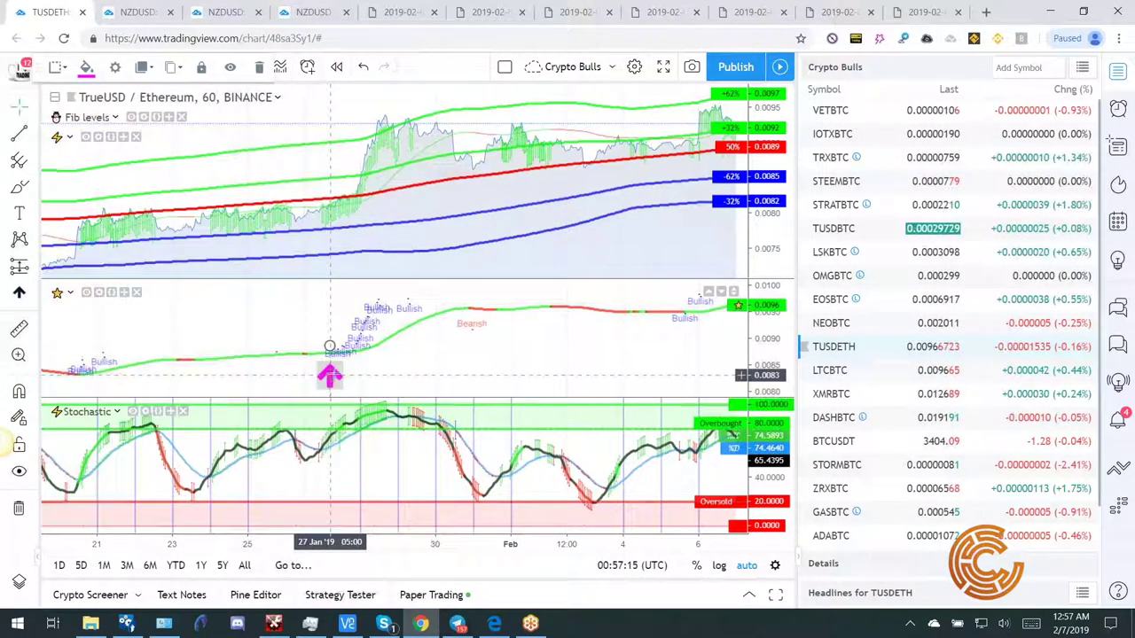
Place an upward arrow icon in the price pane below the green bars at about 27 January.
click(35, 293)
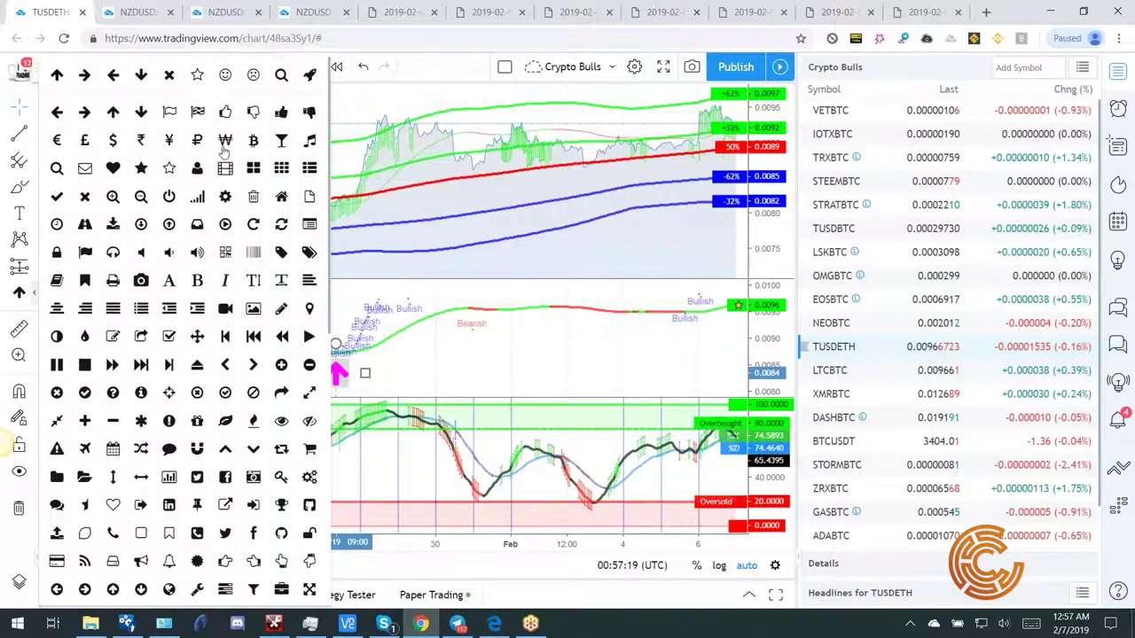
click(56, 75)
click(327, 255)
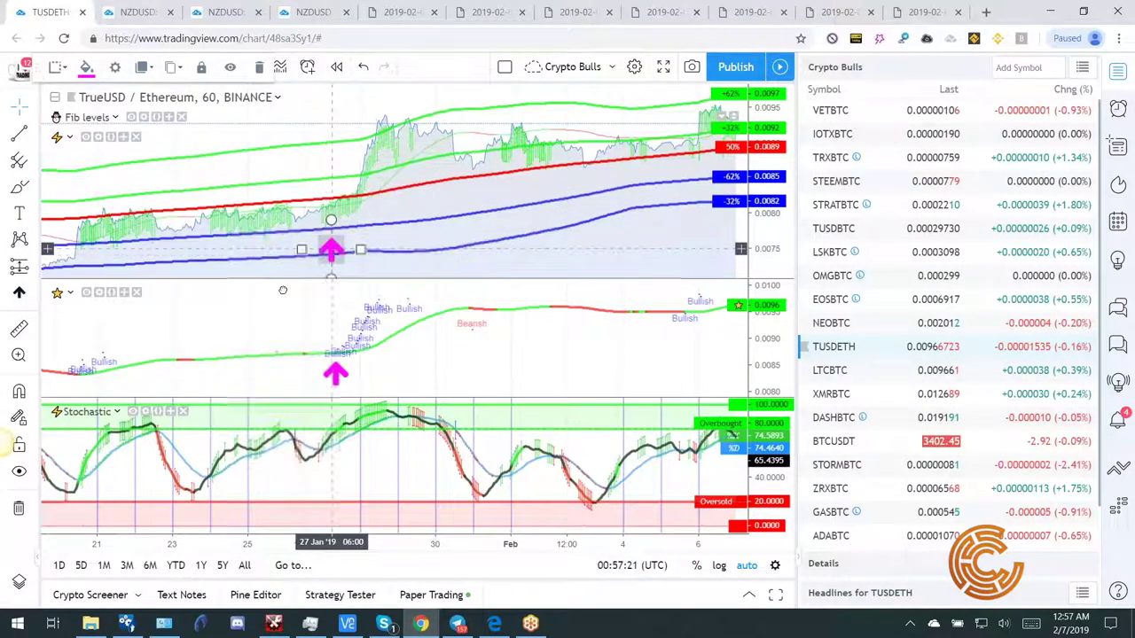
Place an upward arrow icon in the star indicator pane below the bullish labels at about 20 January.
drag(325, 340, 410, 340)
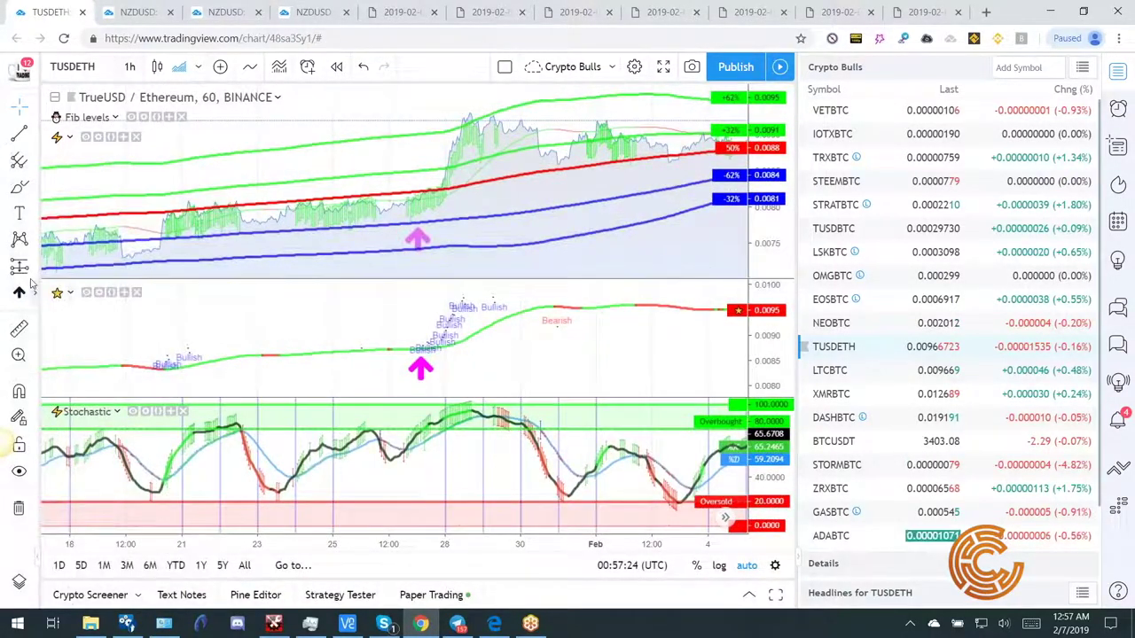
click(33, 292)
click(58, 77)
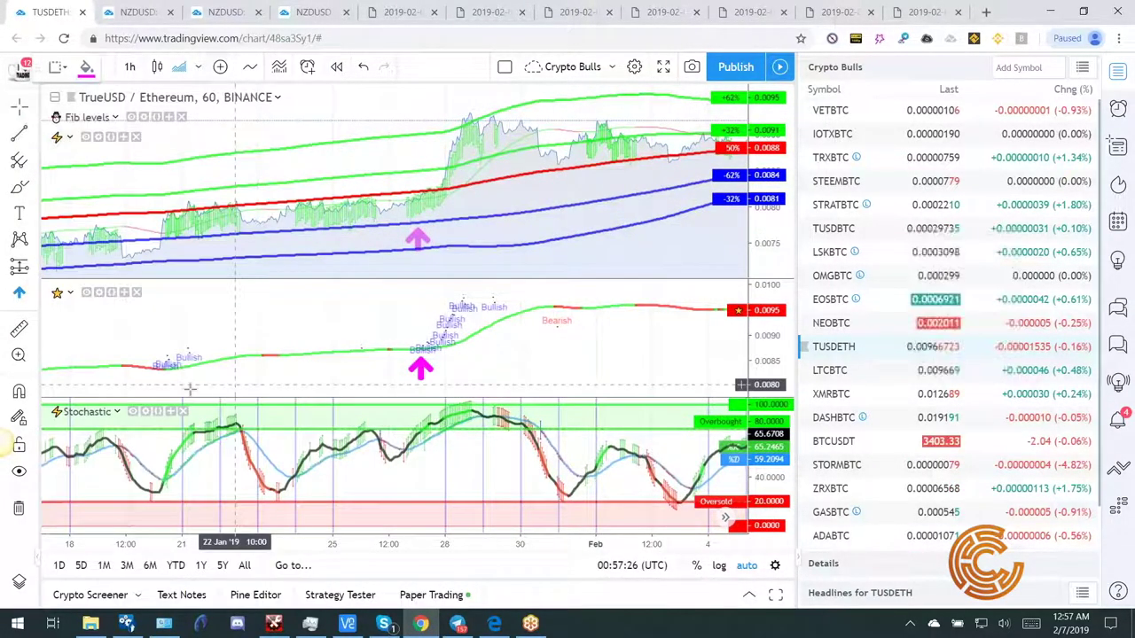
click(180, 387)
drag(179, 388, 171, 386)
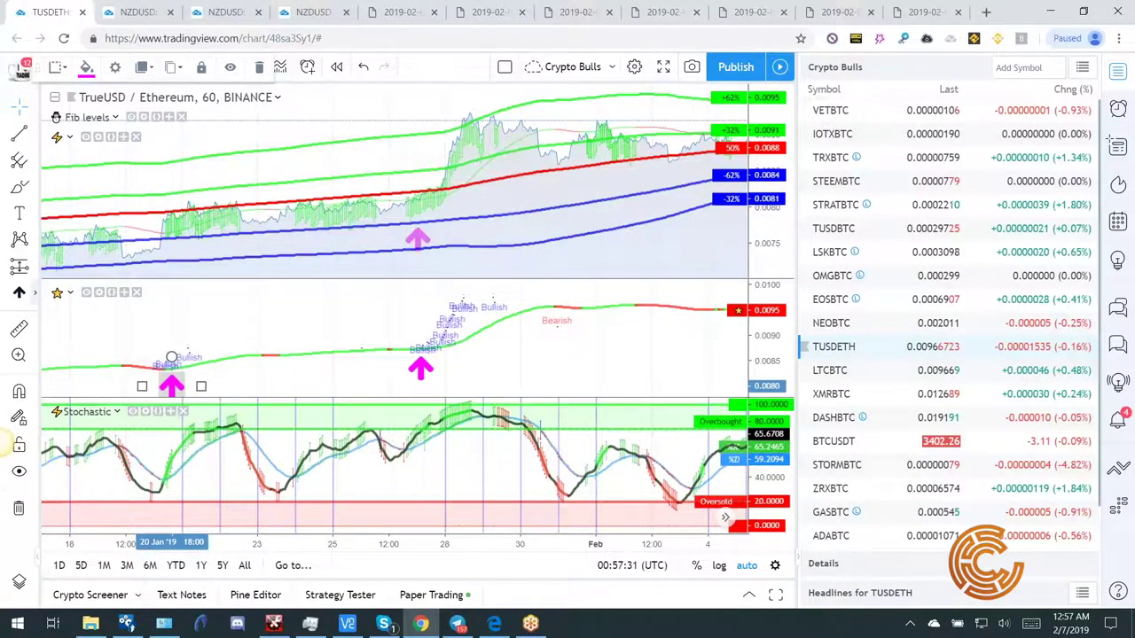
Place an upward arrow icon in the price pane just below the green bars at about 20 January.
click(34, 294)
click(57, 77)
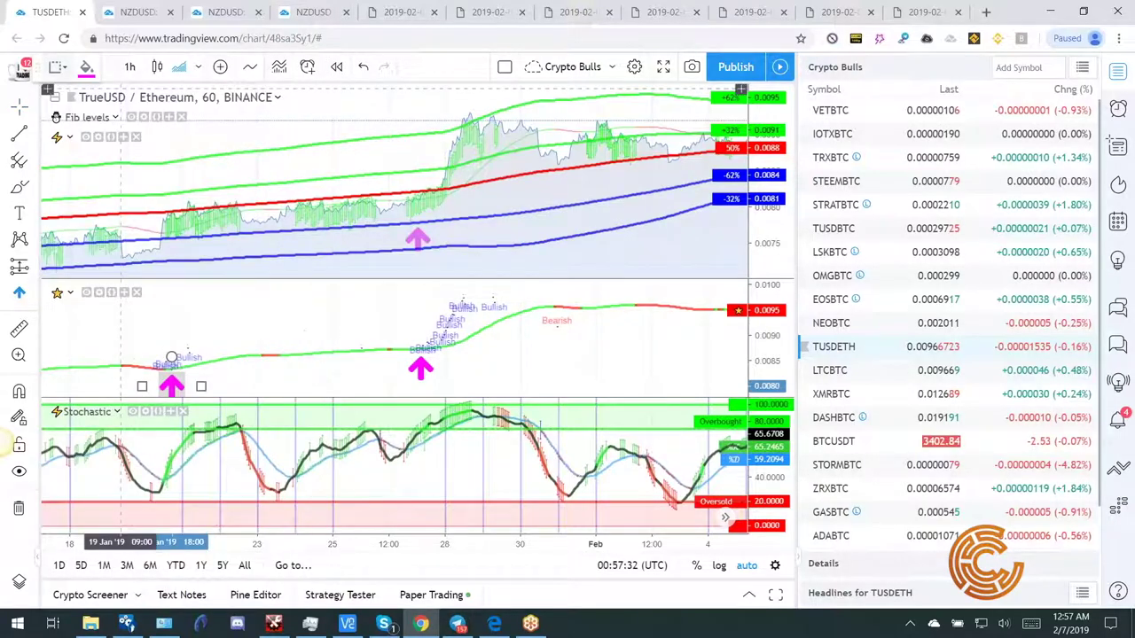
click(173, 255)
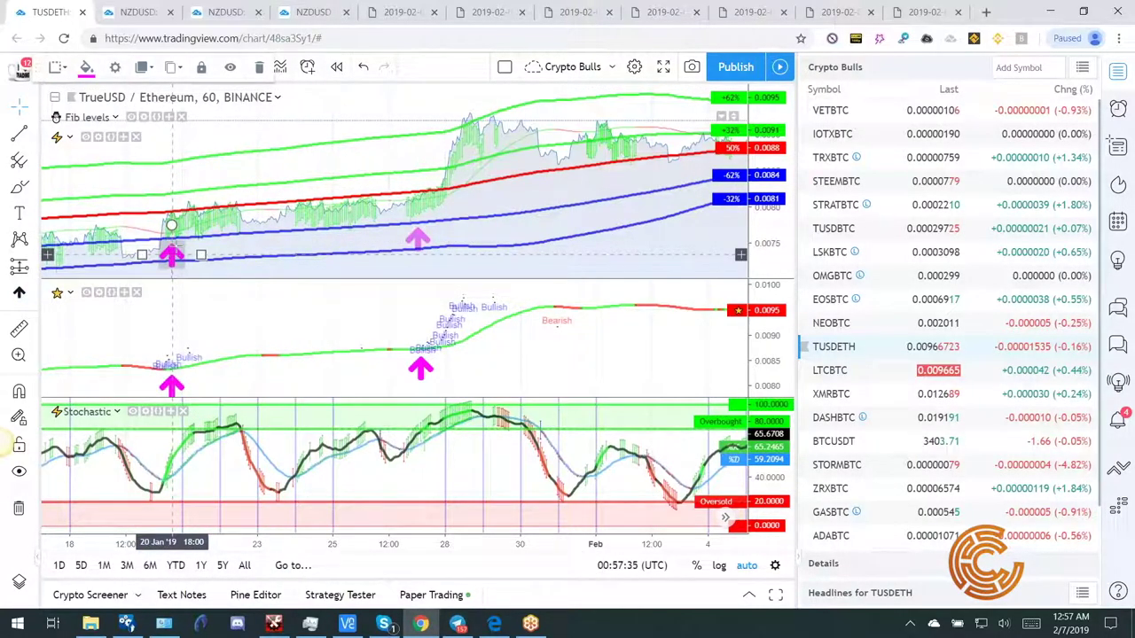
drag(171, 255, 176, 246)
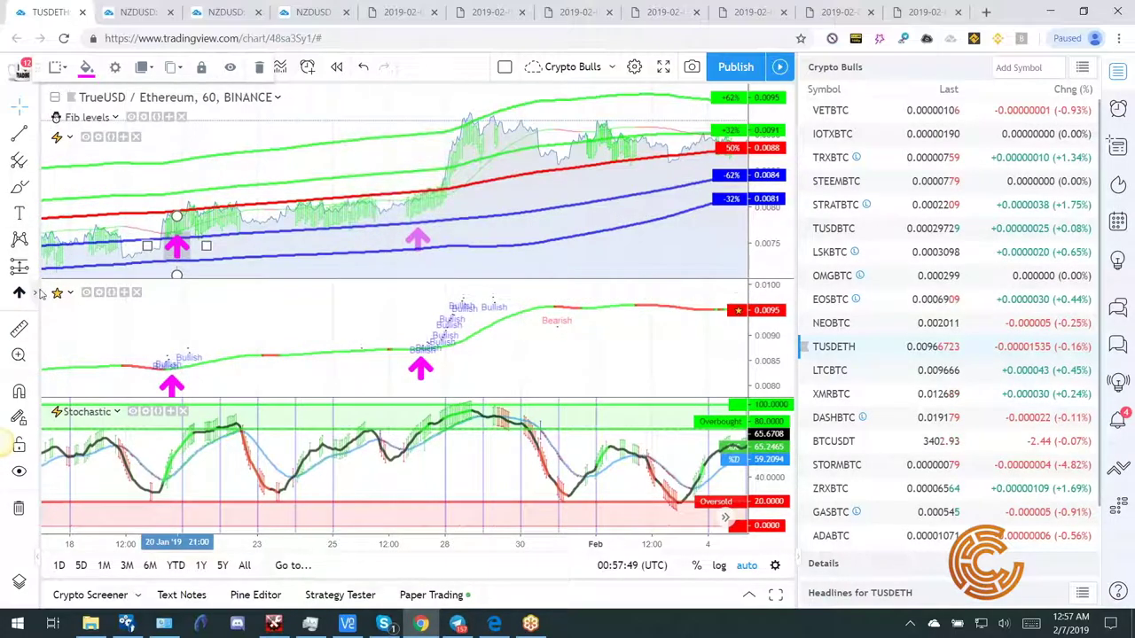
Place a right-pointing arrow icon in the price pane and position it just before the 28 January price peak.
click(69, 74)
click(84, 75)
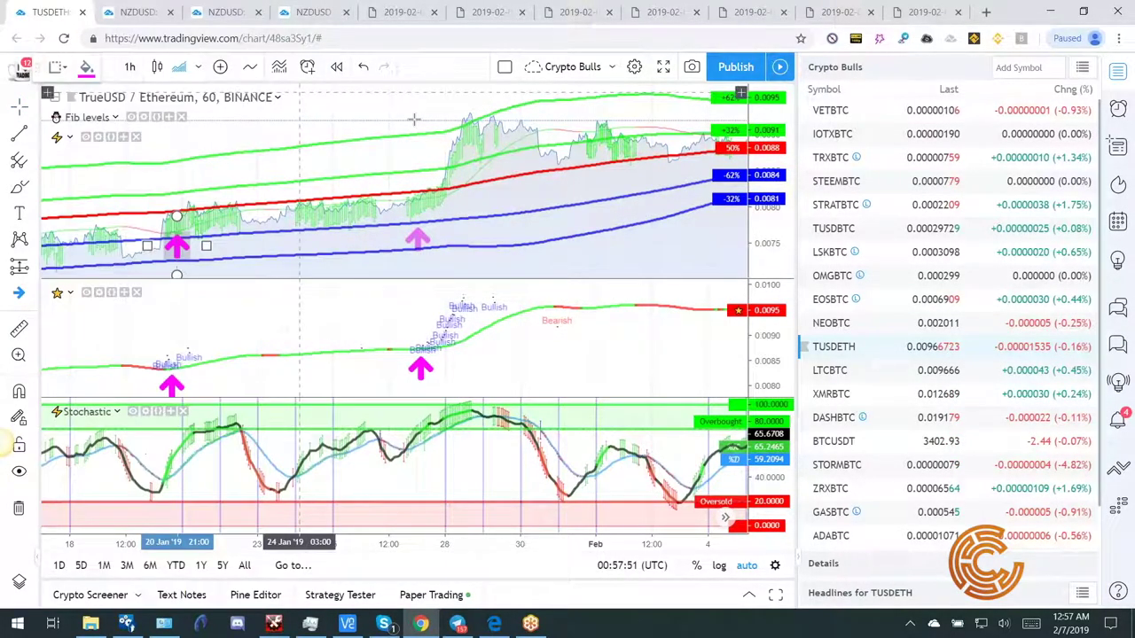
click(425, 121)
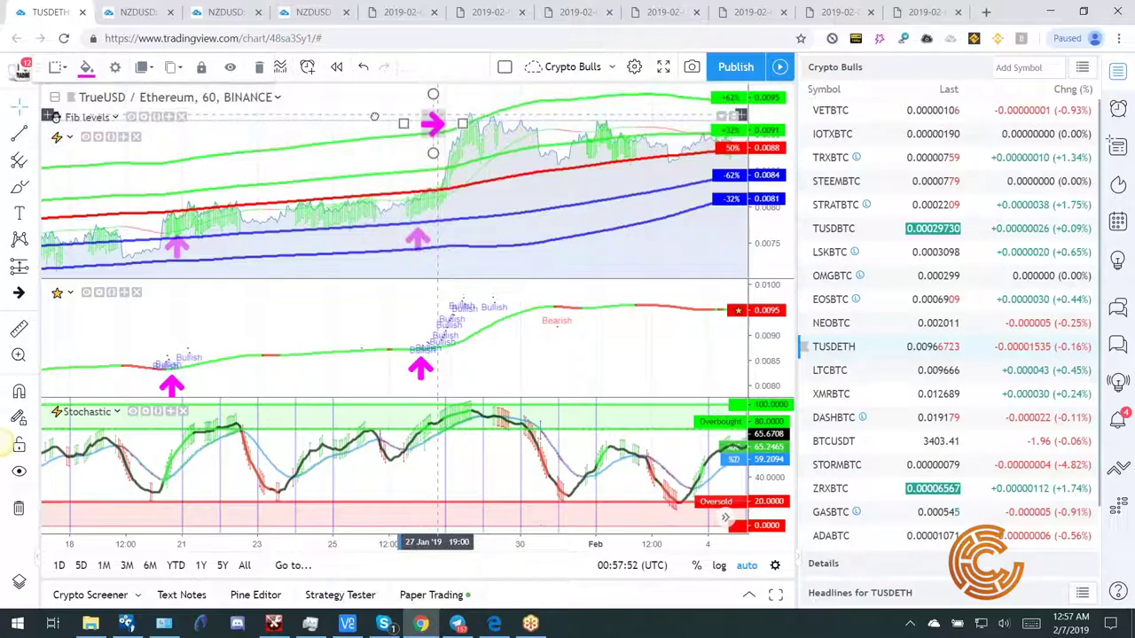
click(333, 154)
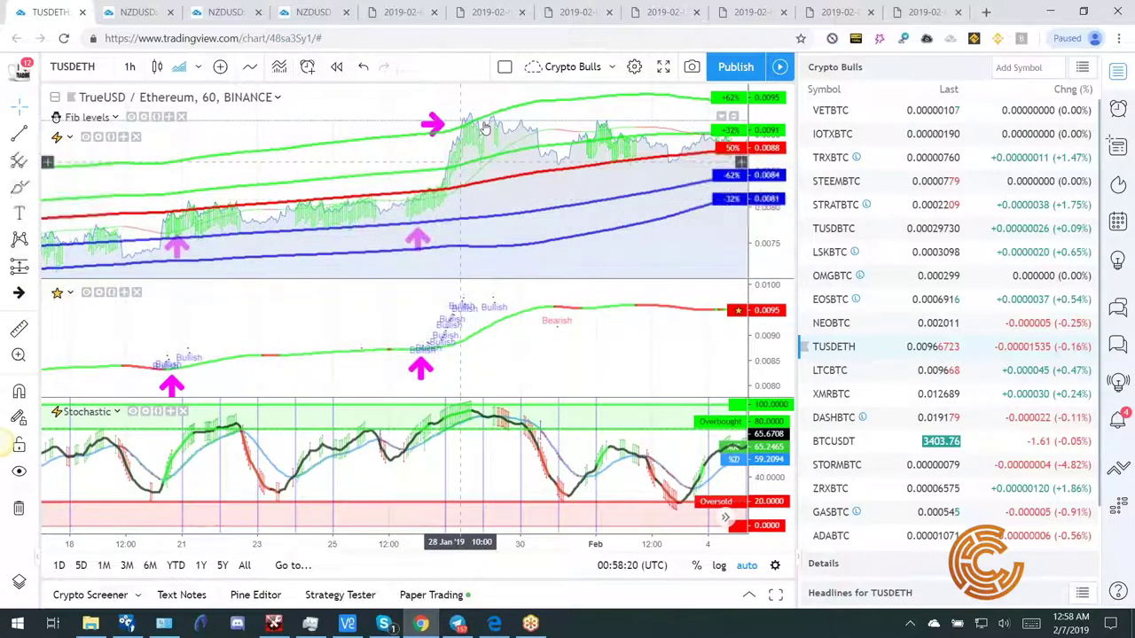
drag(432, 122, 449, 118)
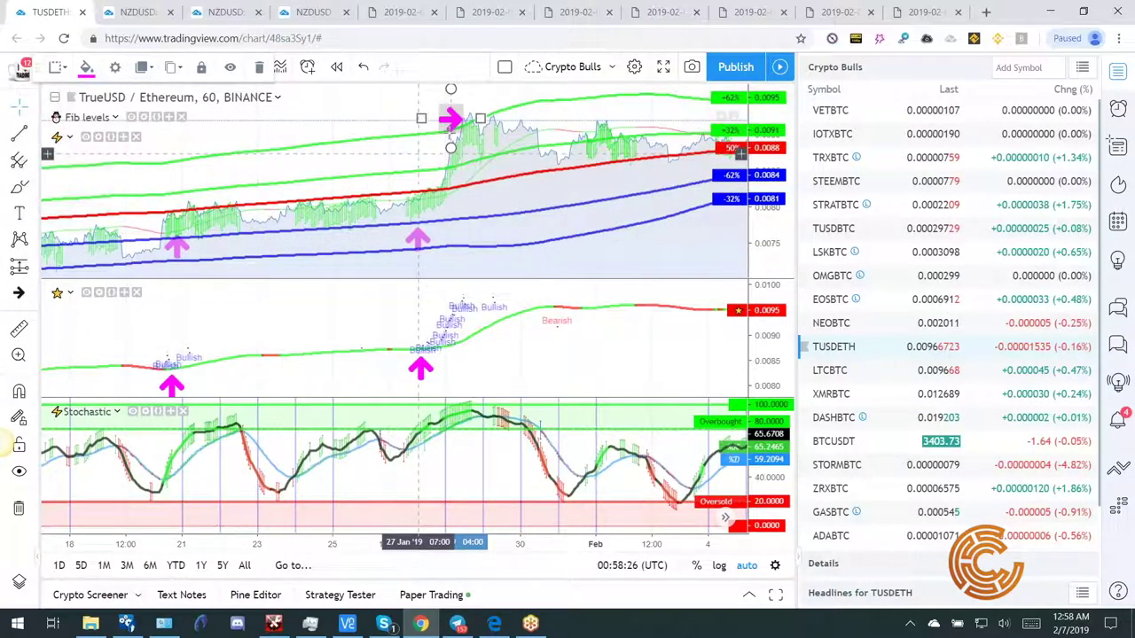
drag(441, 129, 453, 131)
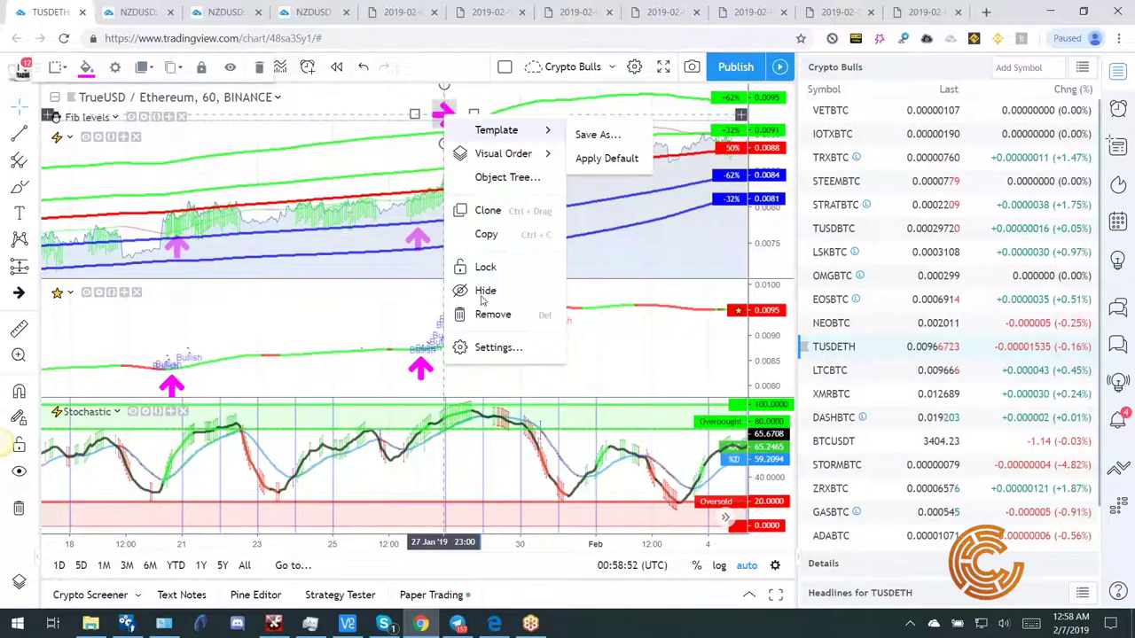
Change the color of the right-pointing arrow beside the price peak to red.
click(486, 349)
click(483, 326)
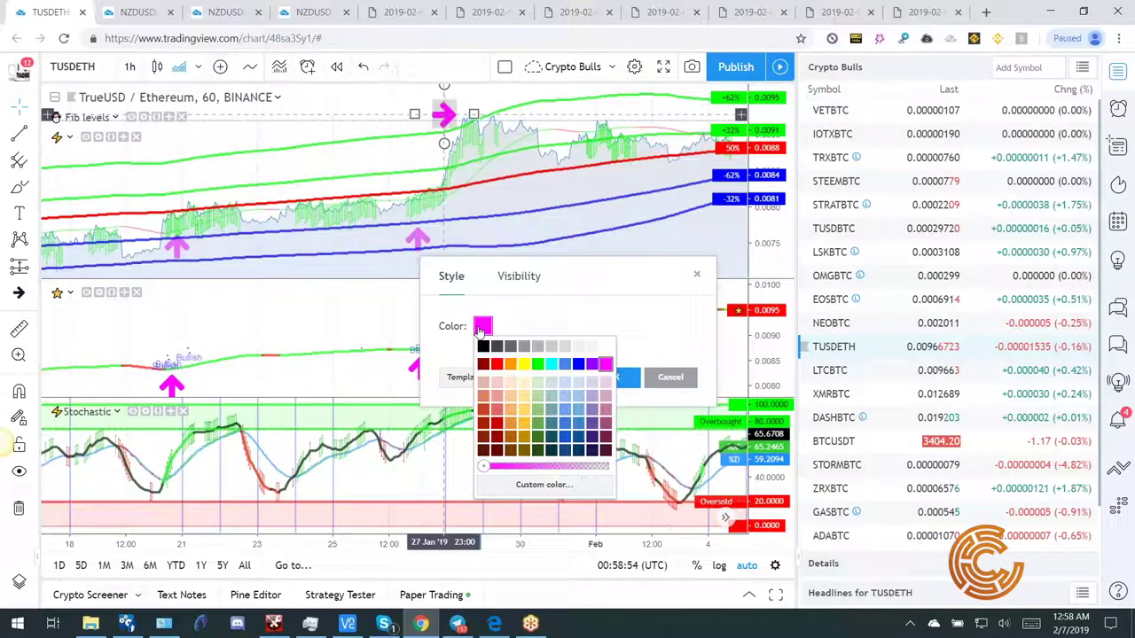
click(498, 365)
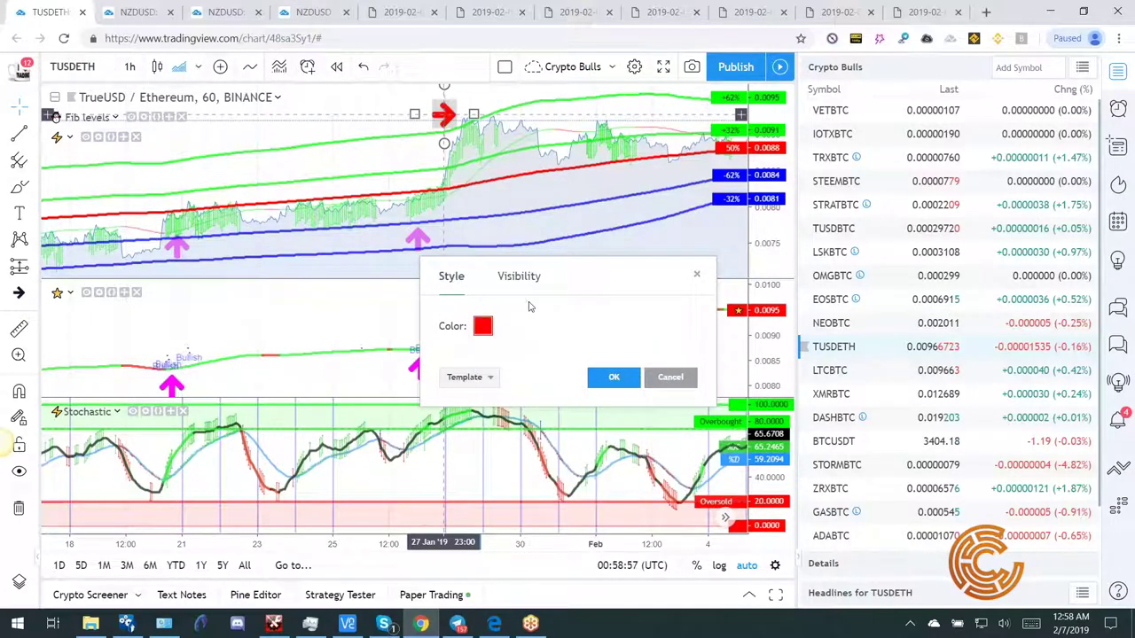
click(613, 377)
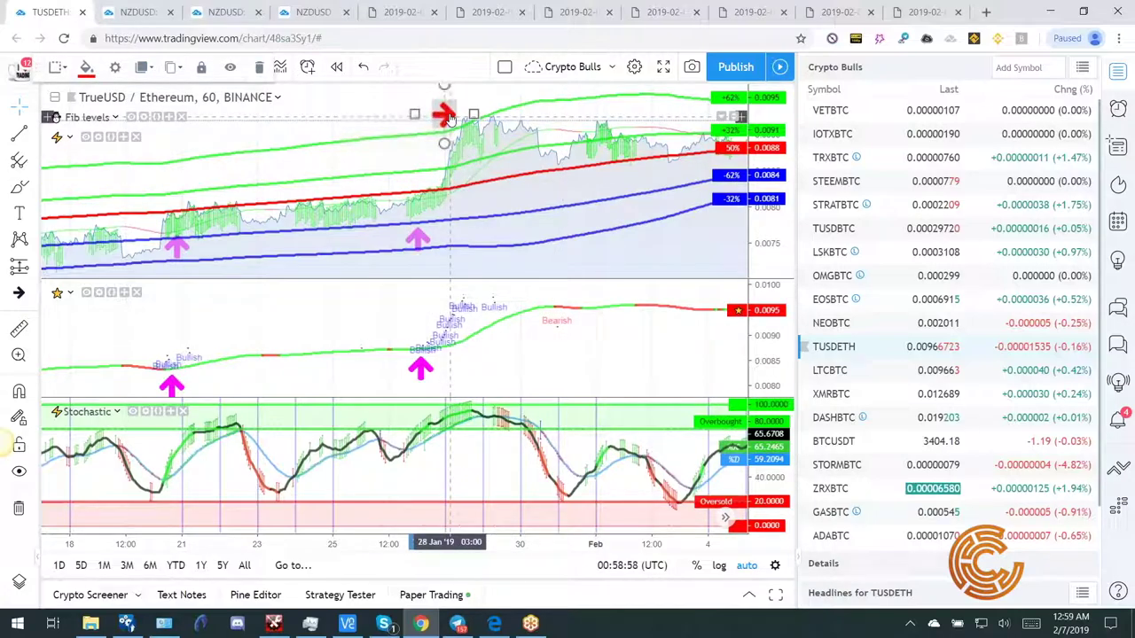
click(448, 144)
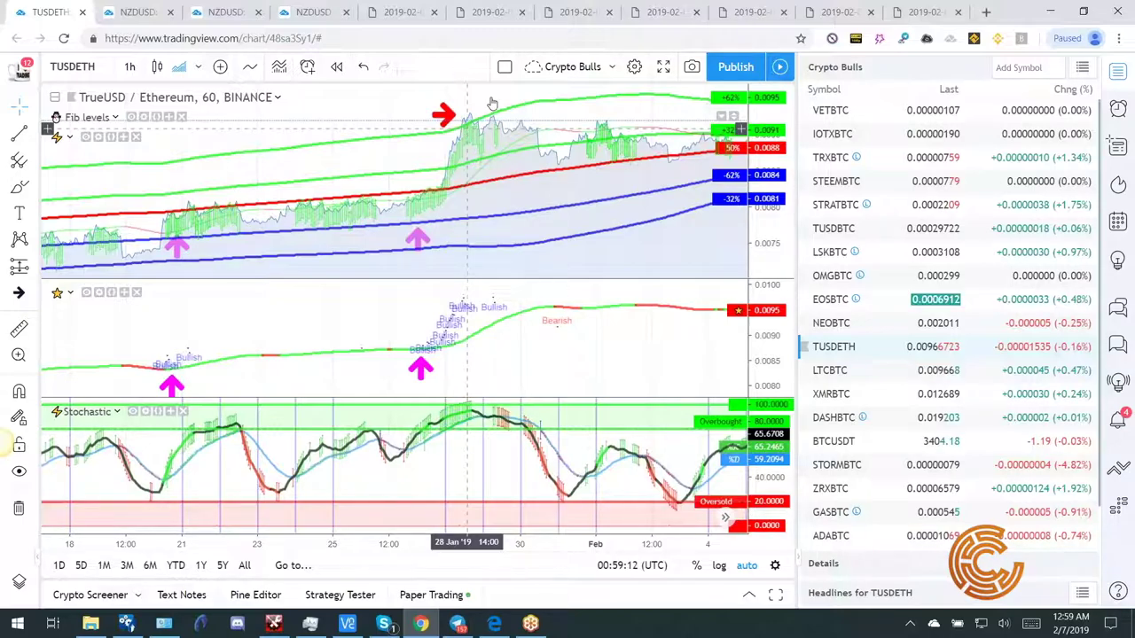
Adjust the position of the red arrow so it sits at about 27 January, just before the price peak.
click(450, 119)
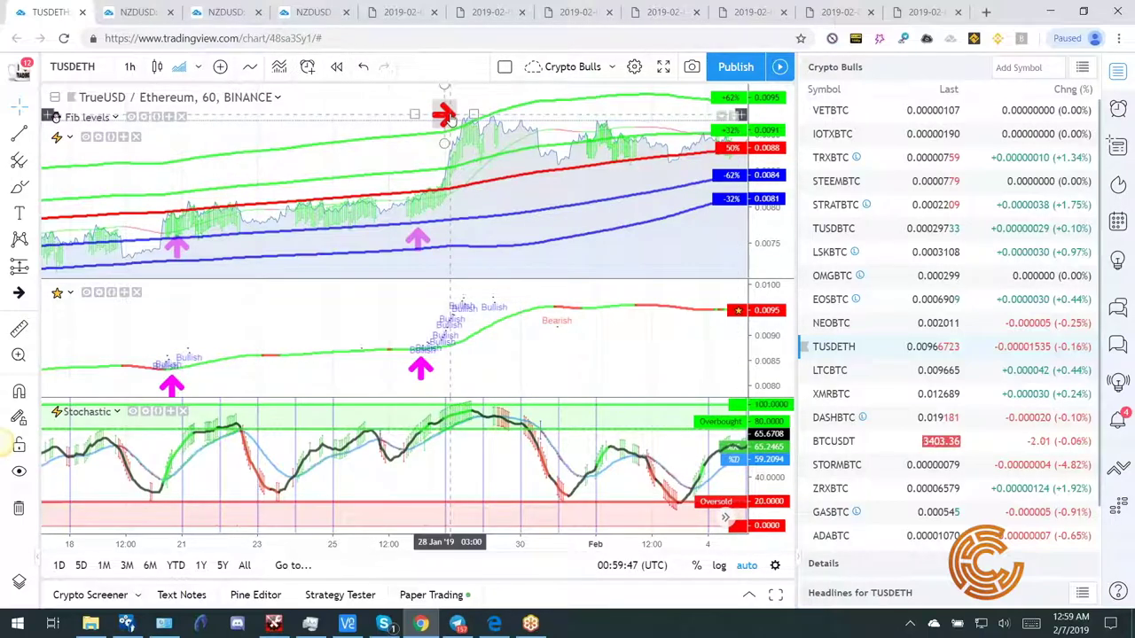
click(444, 114)
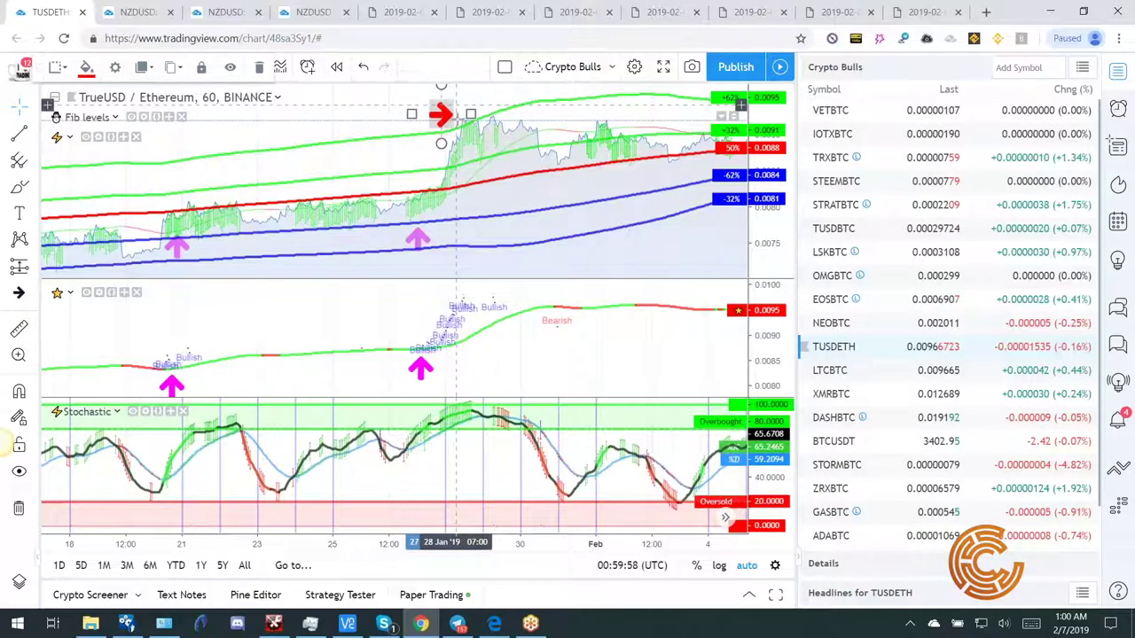
click(383, 98)
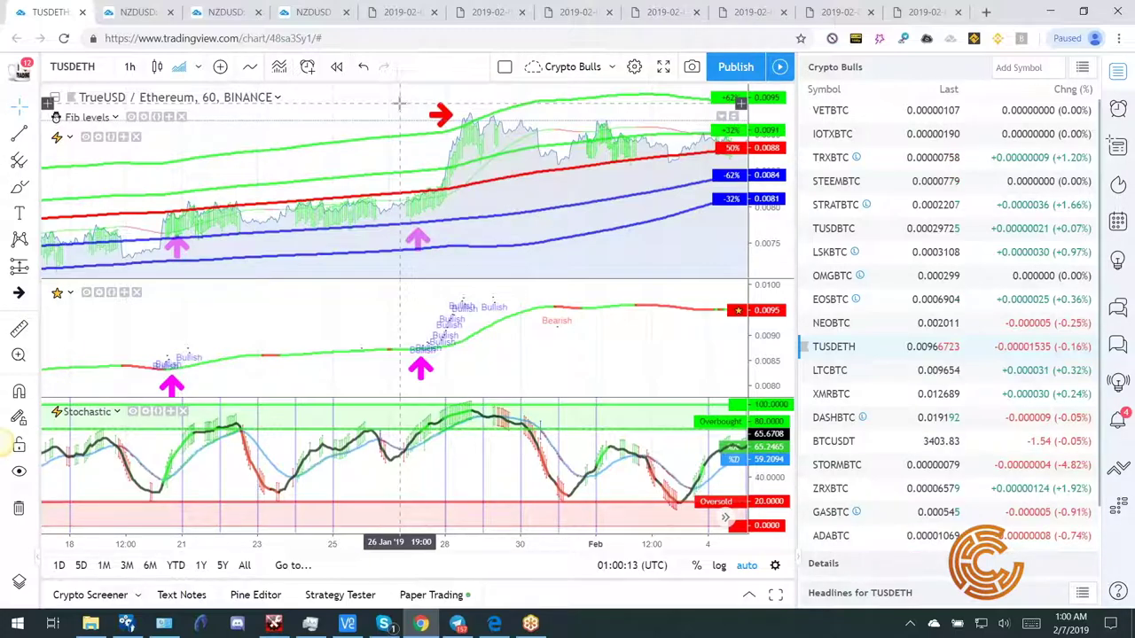
click(433, 117)
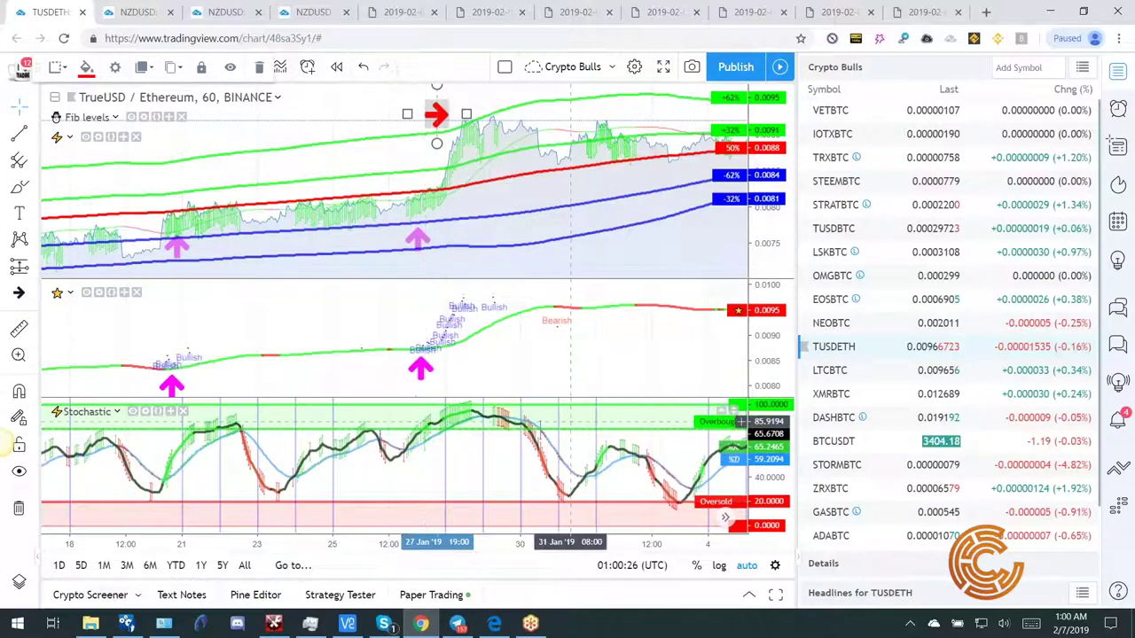
click(522, 375)
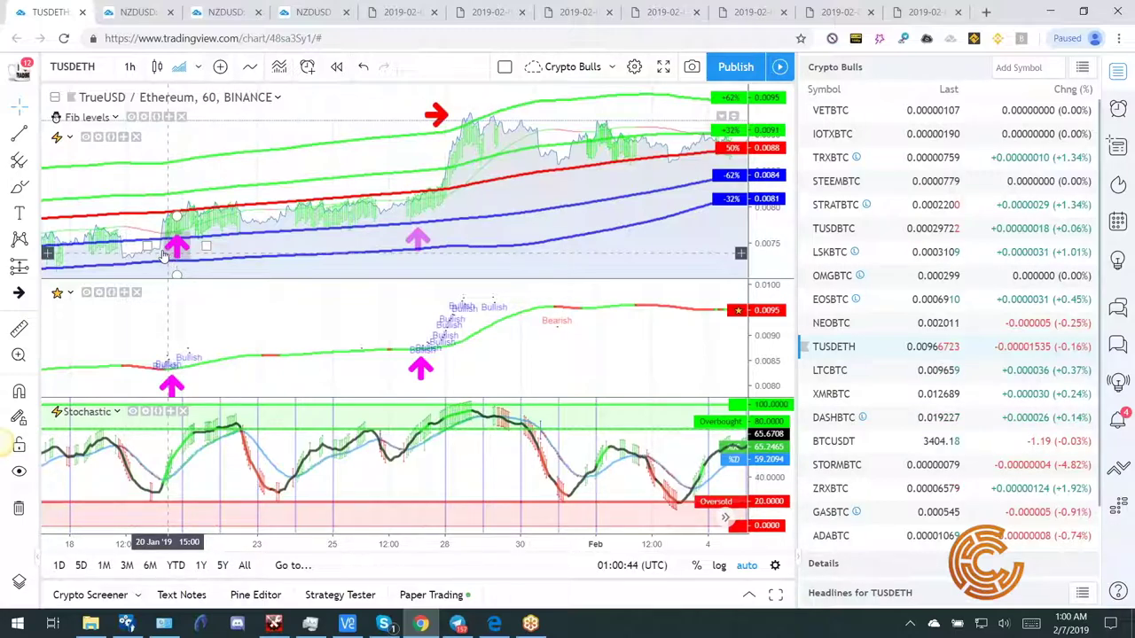
drag(451, 111, 463, 111)
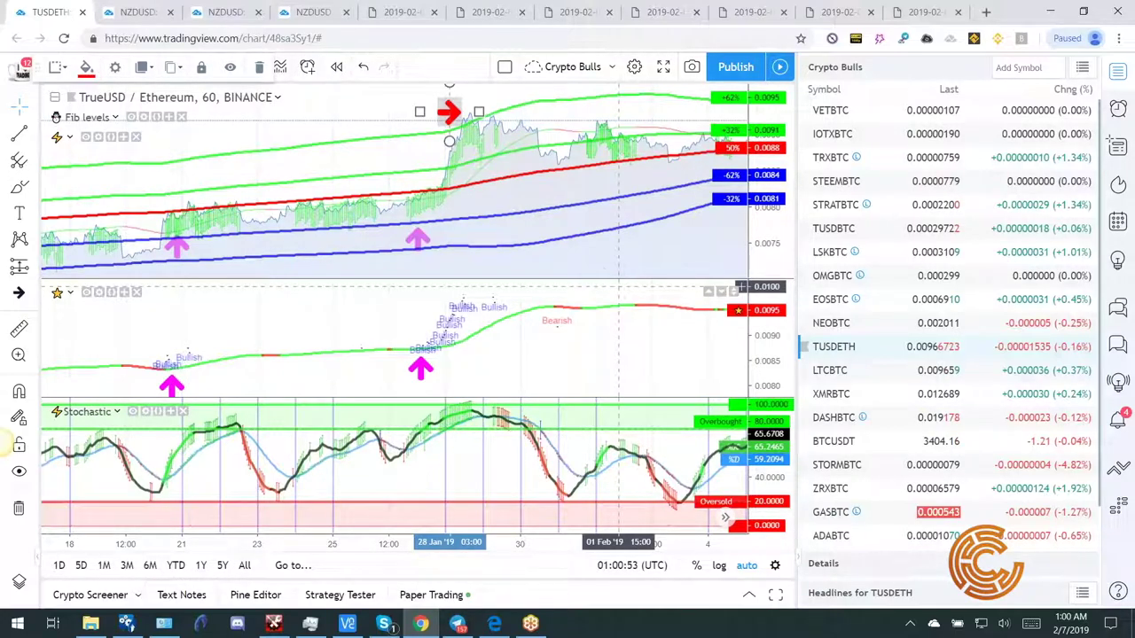
drag(444, 108, 434, 117)
click(454, 124)
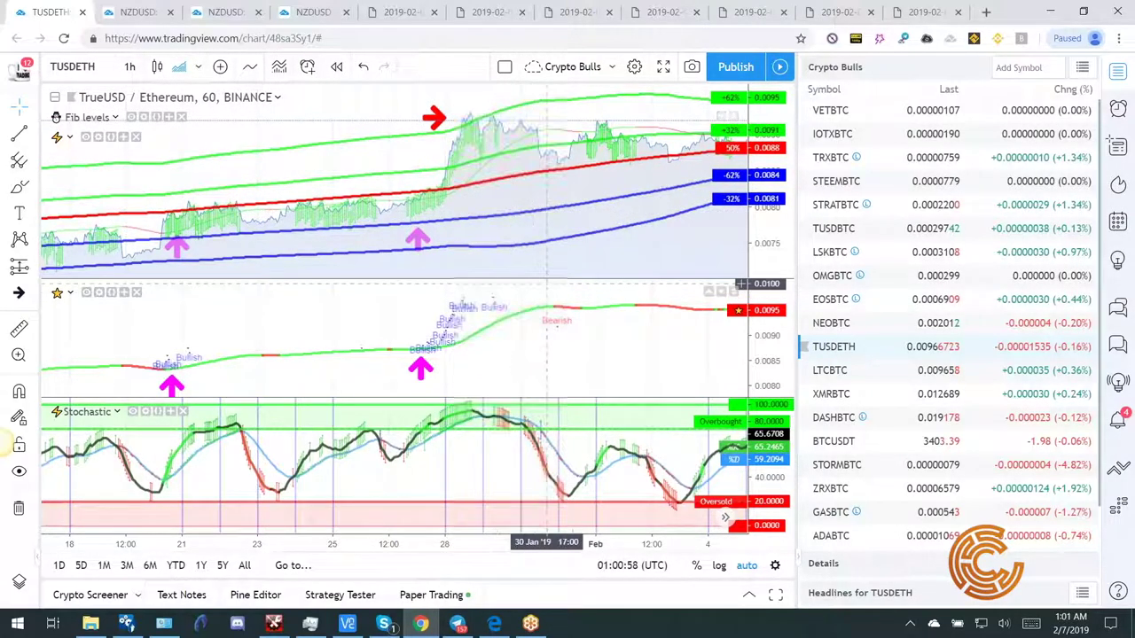
click(422, 365)
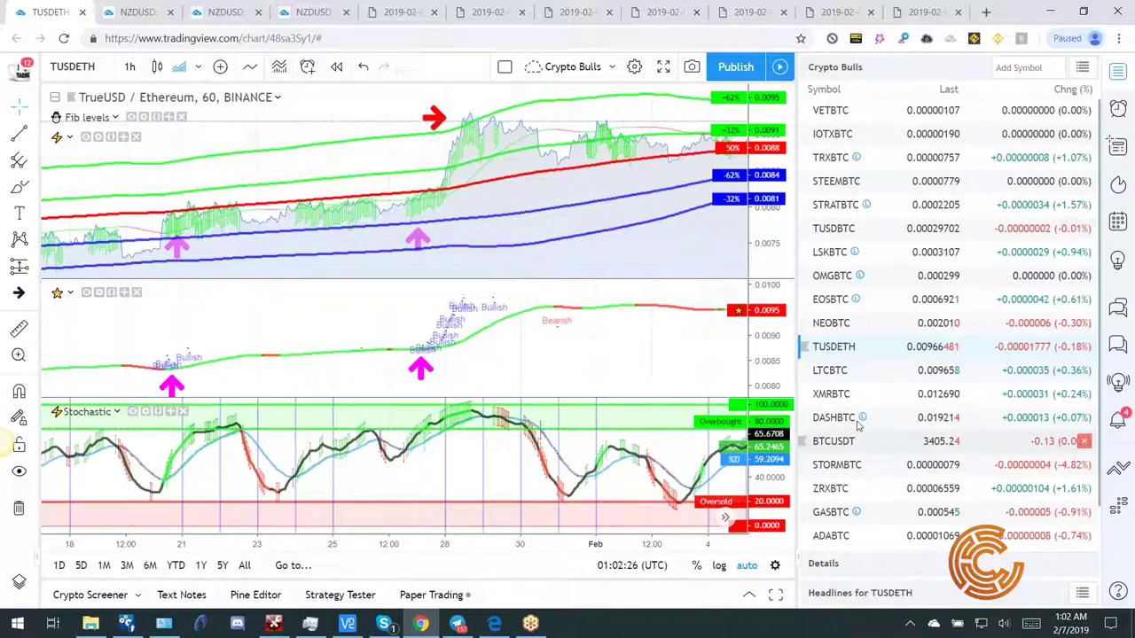
Open the LTCBTC chart and hide its left price scale.
click(840, 372)
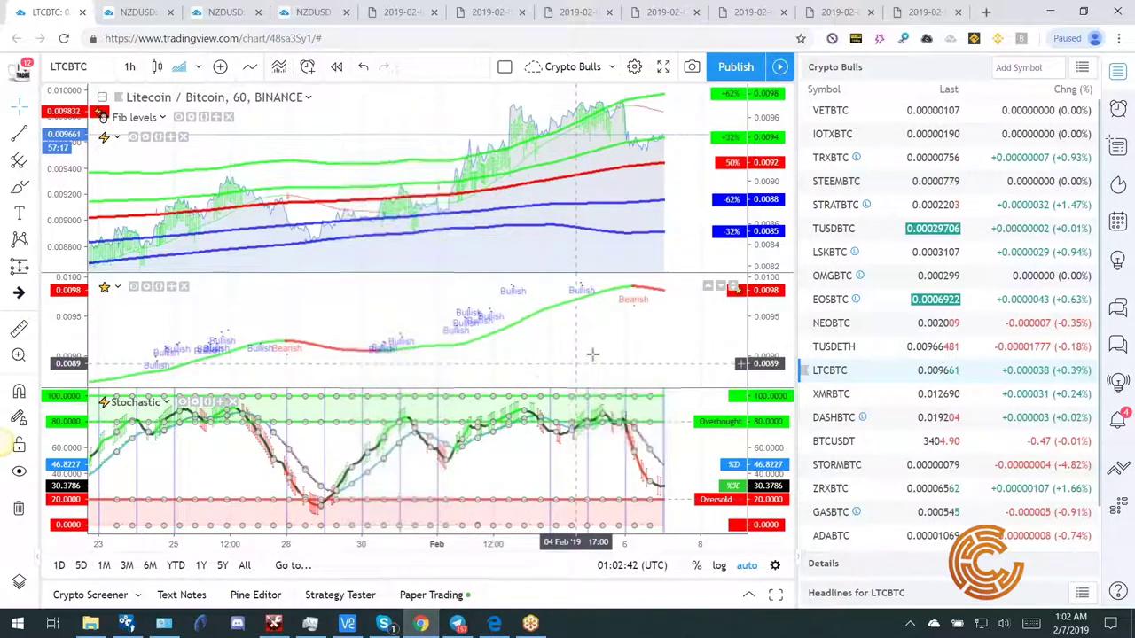
right_click(69, 271)
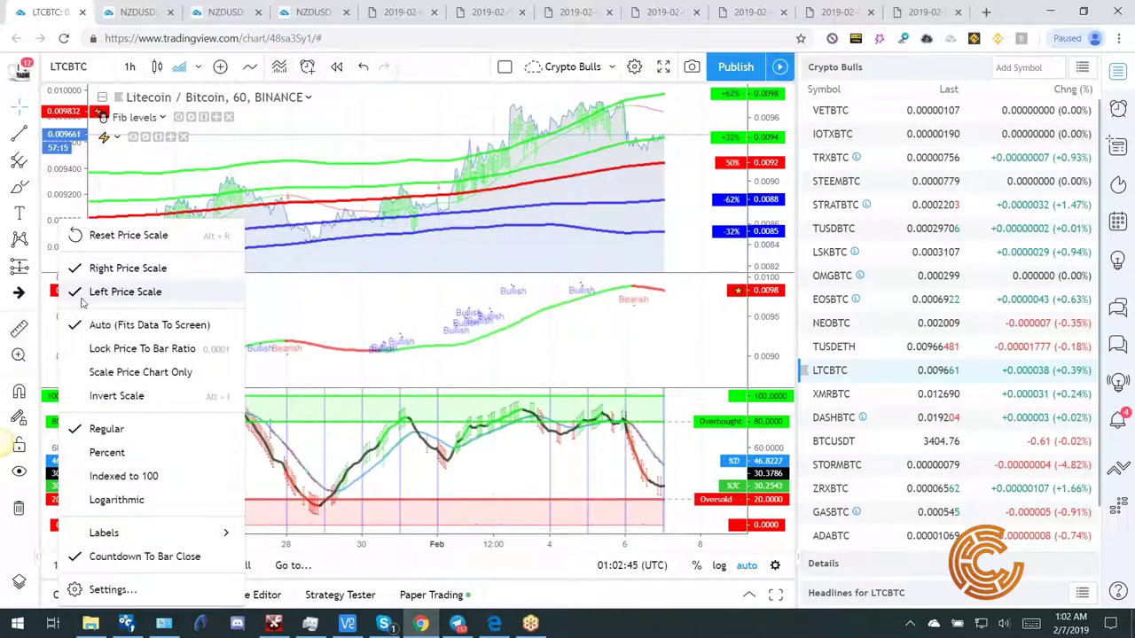
click(184, 282)
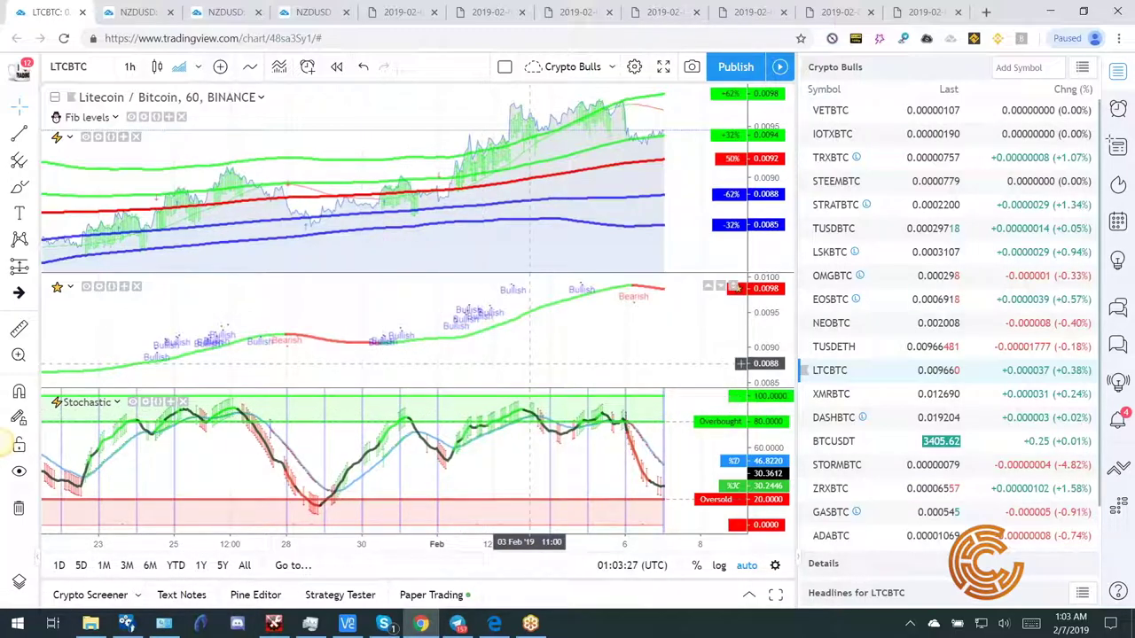
Open the alerts list and restart all inactive alerts.
click(1118, 115)
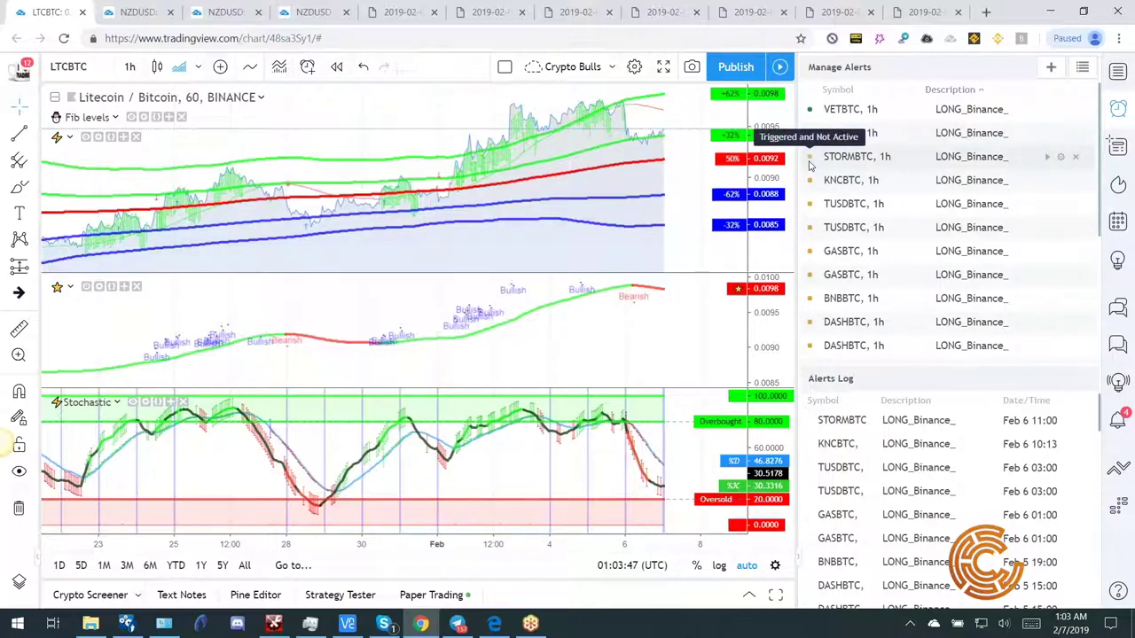
right_click(851, 188)
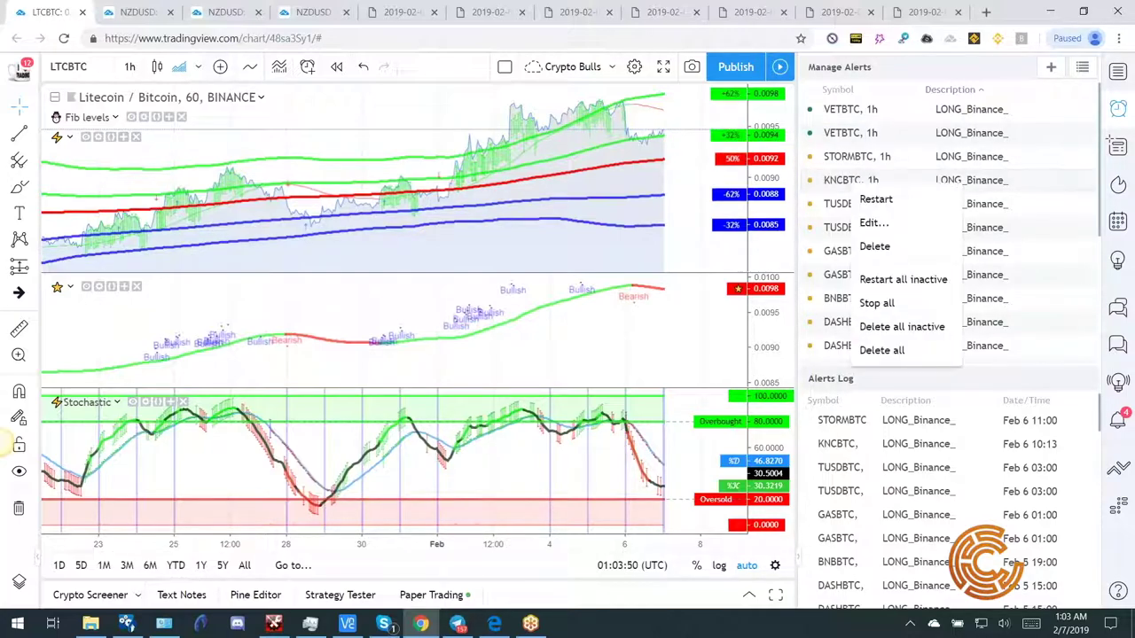
click(900, 281)
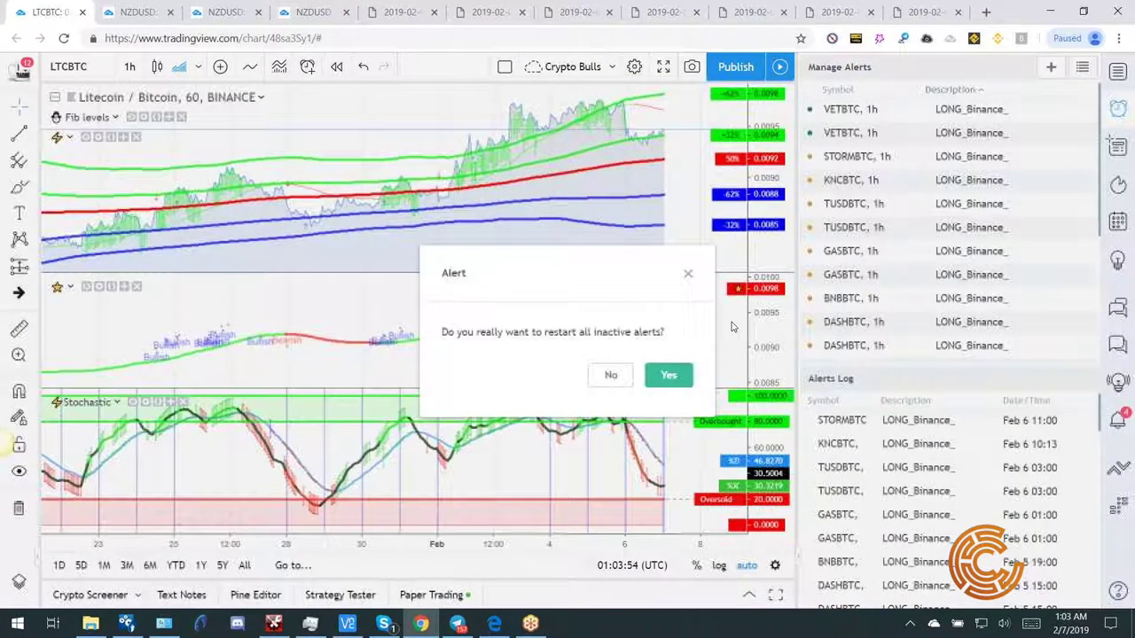
click(667, 379)
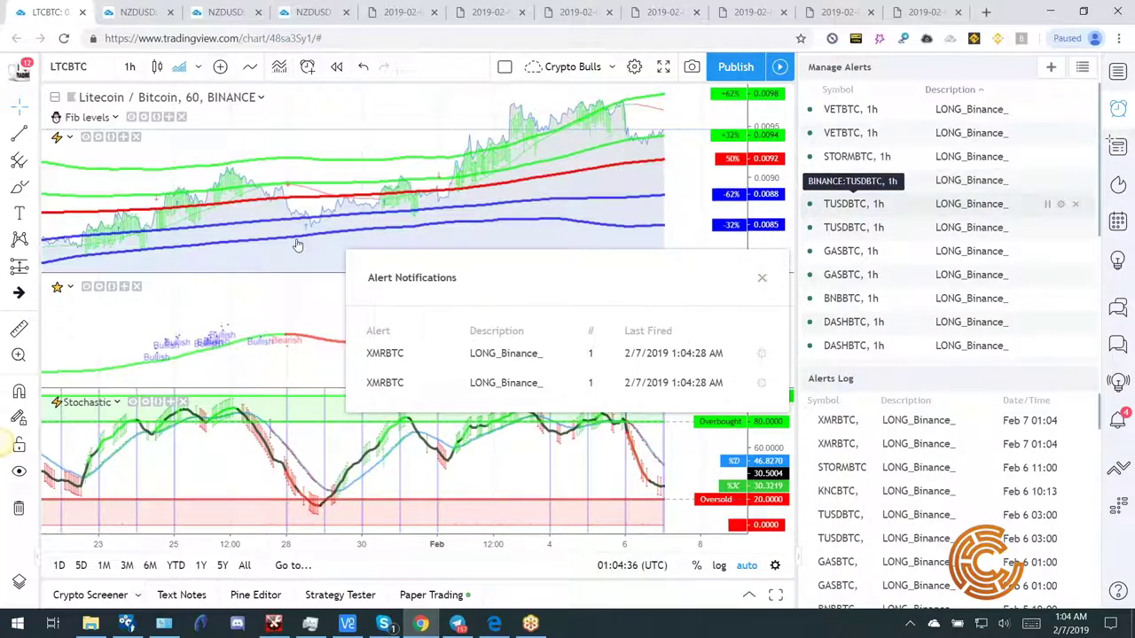
Open the XMRBTC chart from its triggered alert and move the alert notifications window clear of the latest bars.
scroll(961, 258, down, 1)
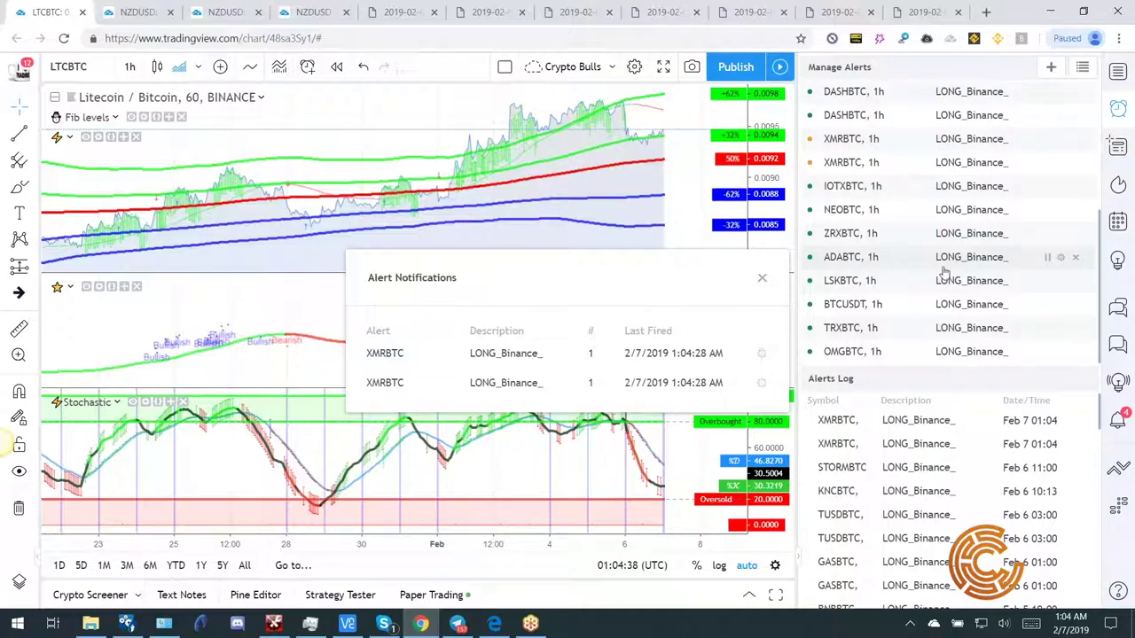
scroll(962, 255, down, 2)
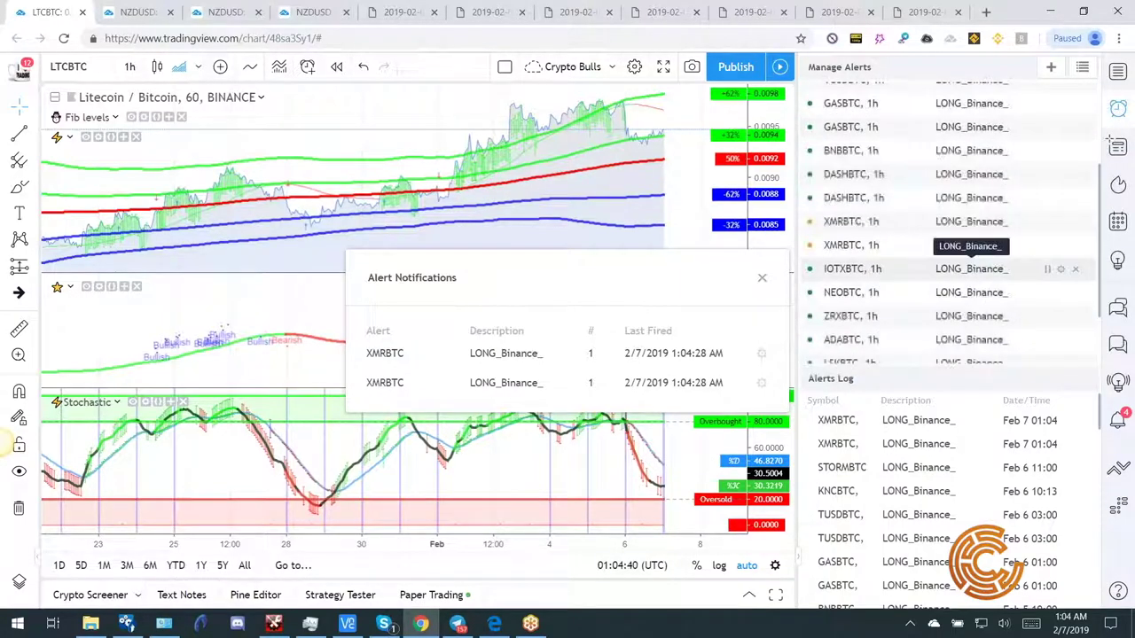
click(838, 245)
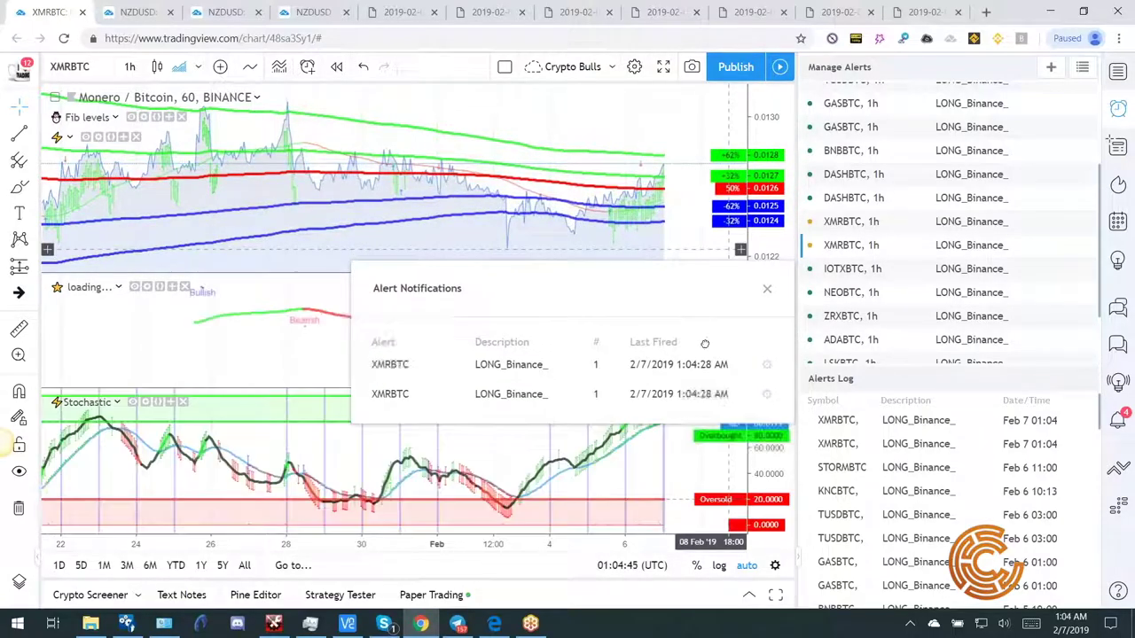
drag(928, 446, 379, 353)
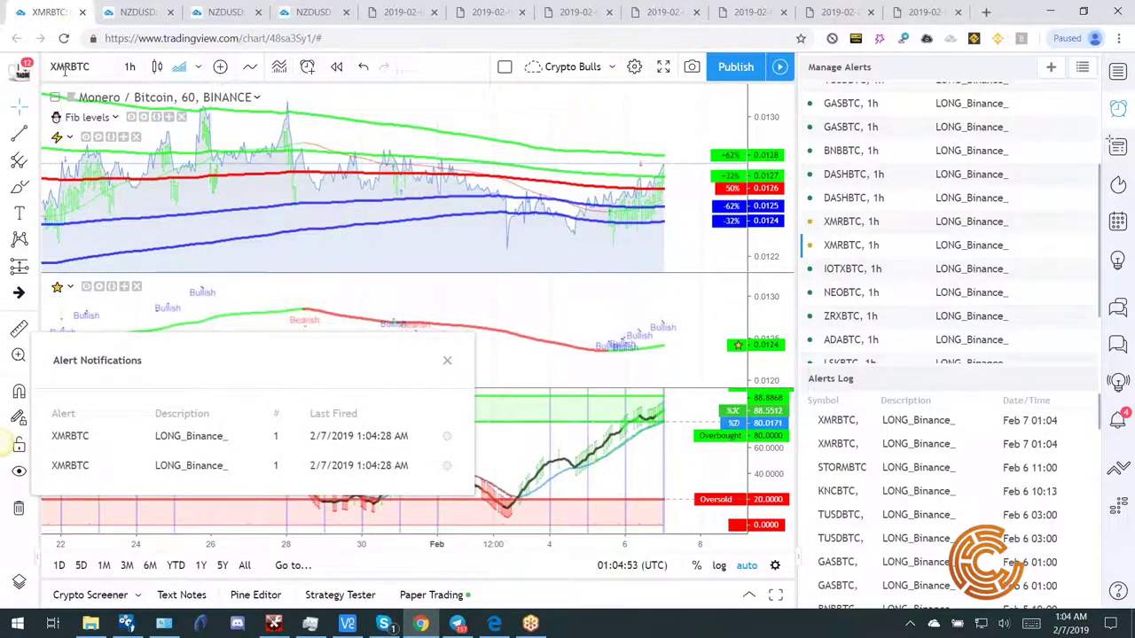
Place an upward arrow icon in the star indicator pane below the bullish labels at about 5 February.
click(34, 293)
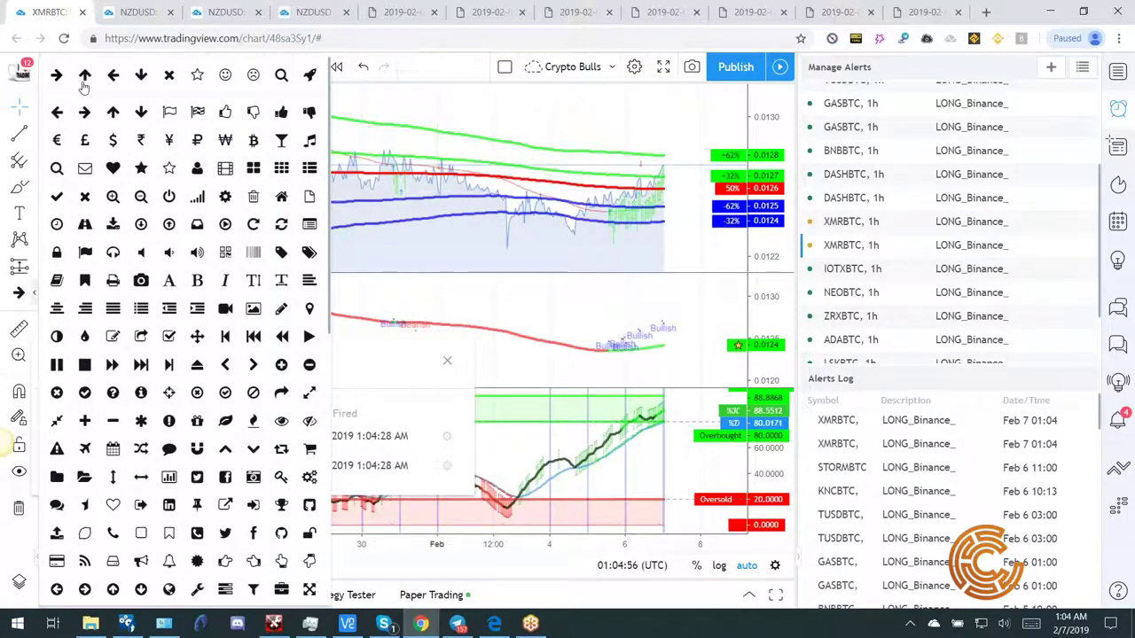
click(84, 78)
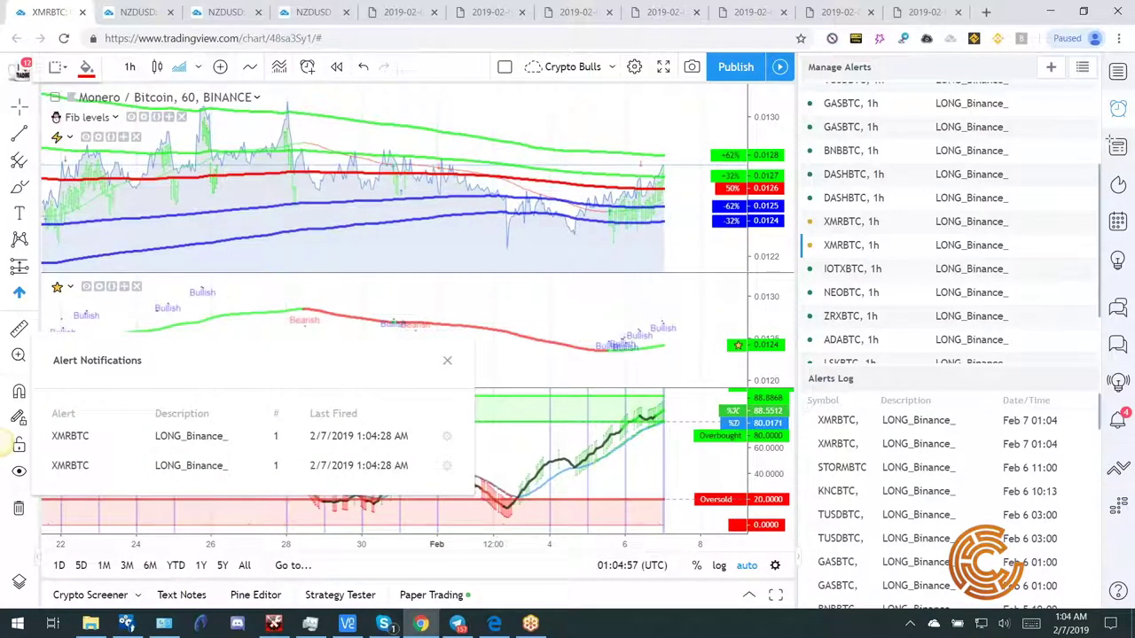
click(607, 376)
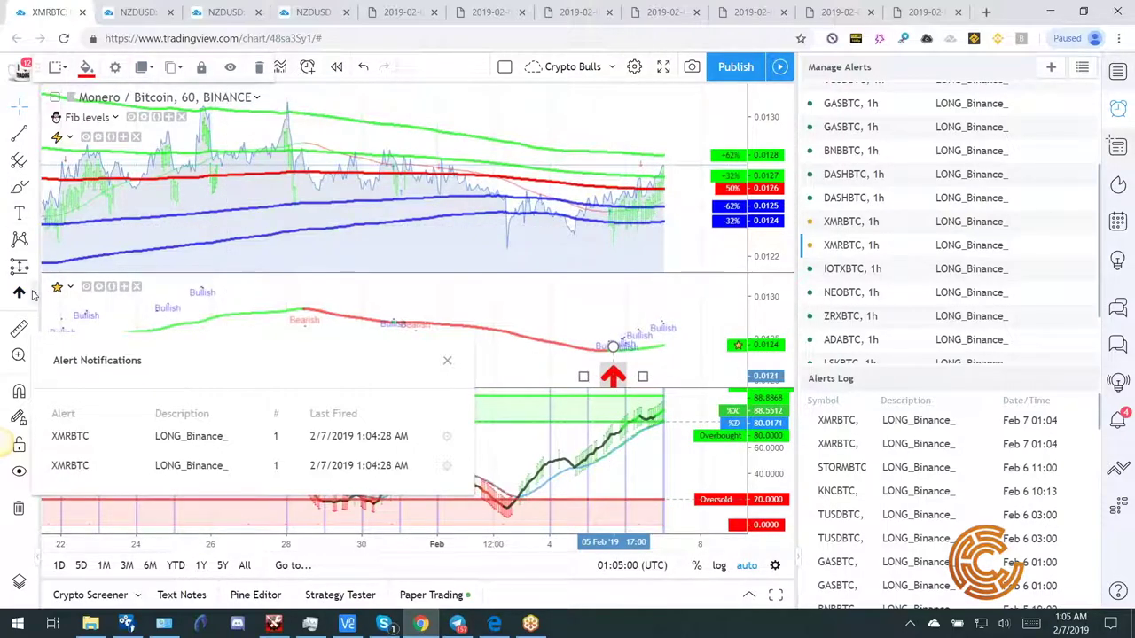
Place an upward arrow icon in the price pane below the price line at about 5 February 15:00.
click(34, 293)
click(87, 79)
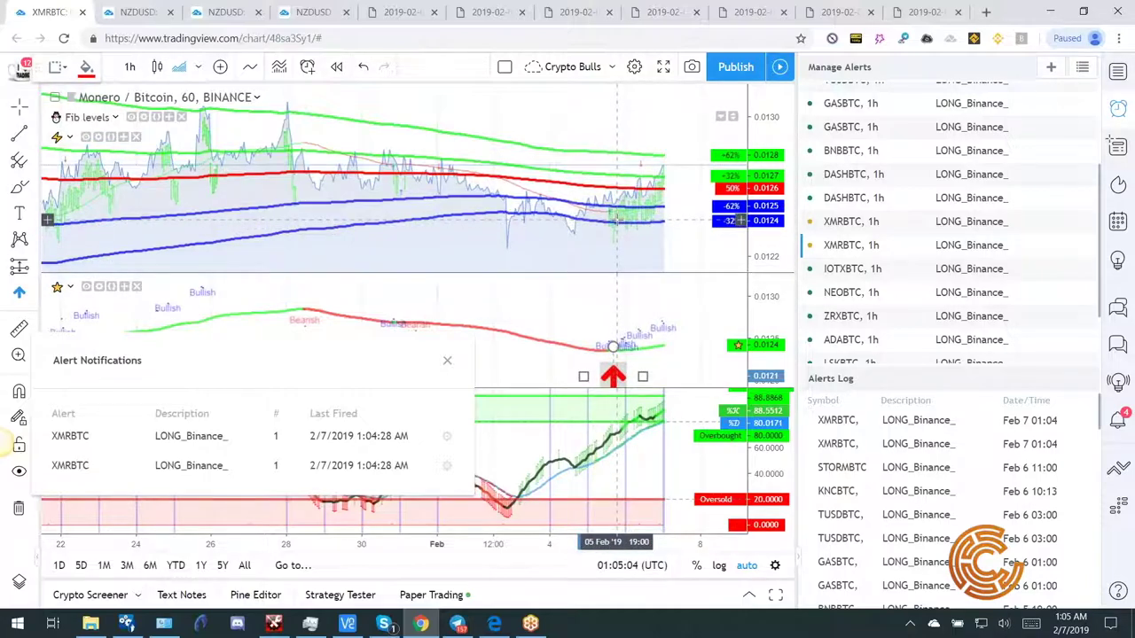
double_click(616, 219)
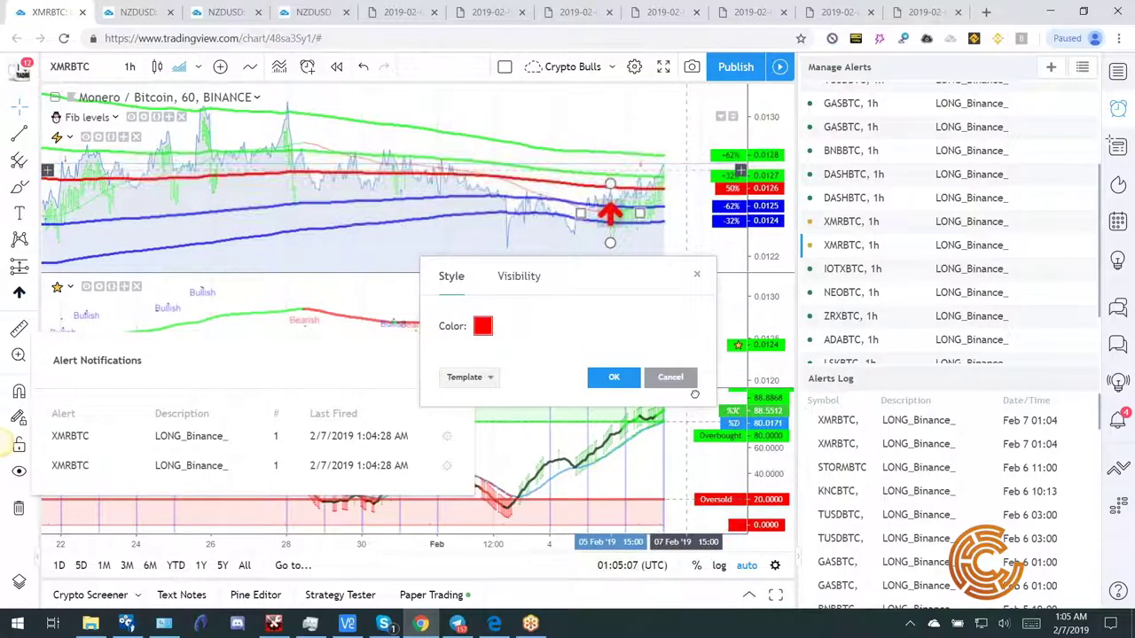
click(613, 377)
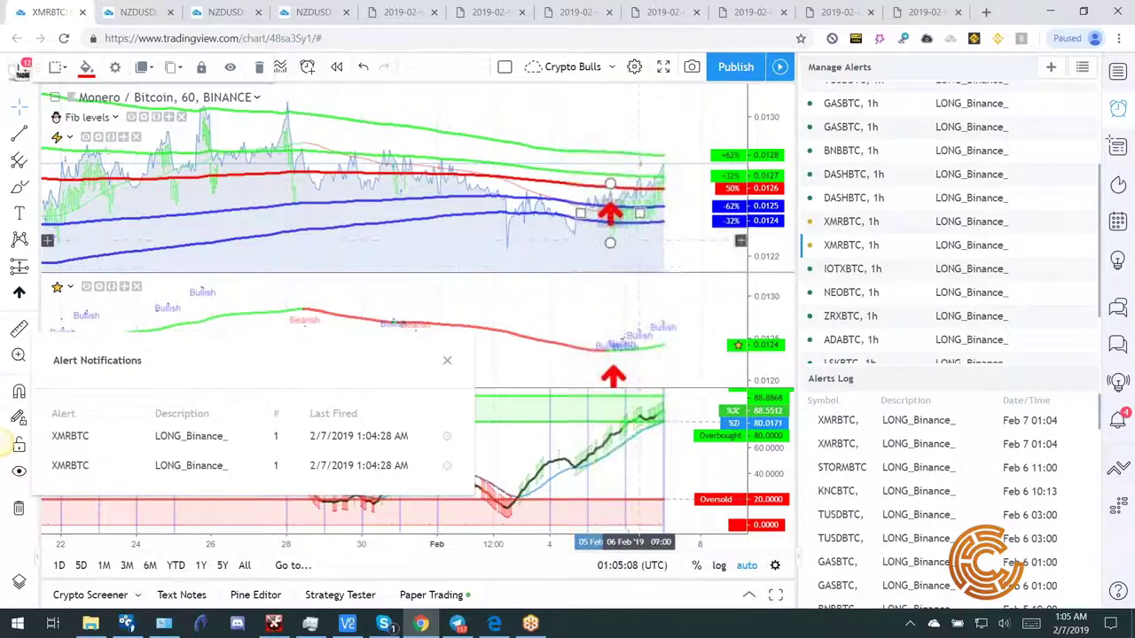
Place a left-pointing arrow icon just after the latest price bars beside the +62% level, at about 7 February 22:00.
click(34, 292)
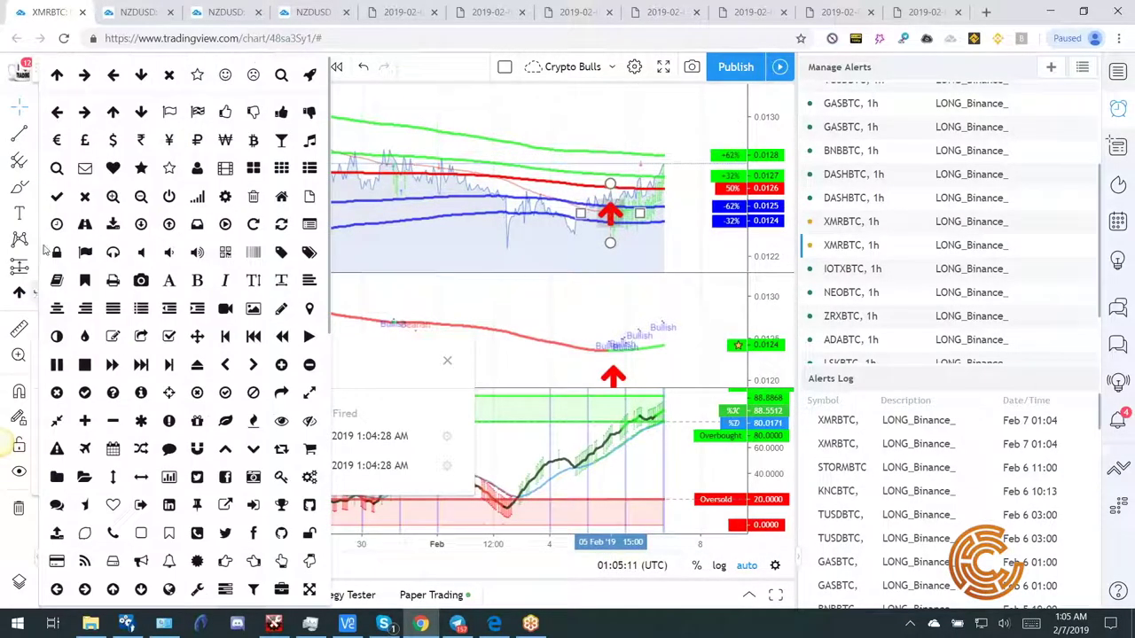
click(112, 75)
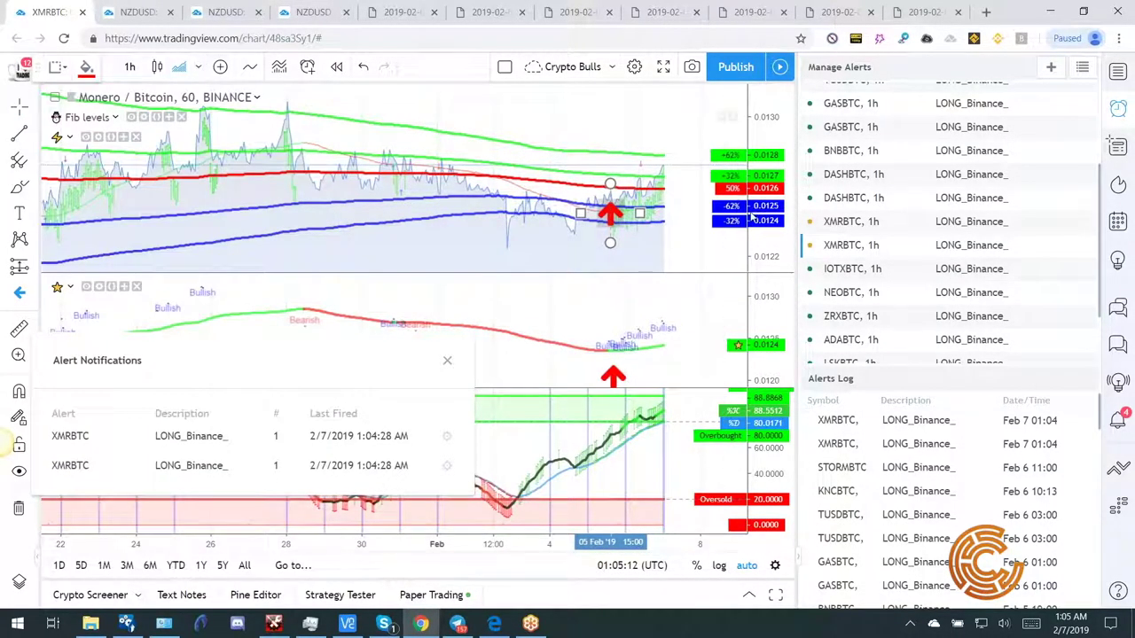
click(695, 151)
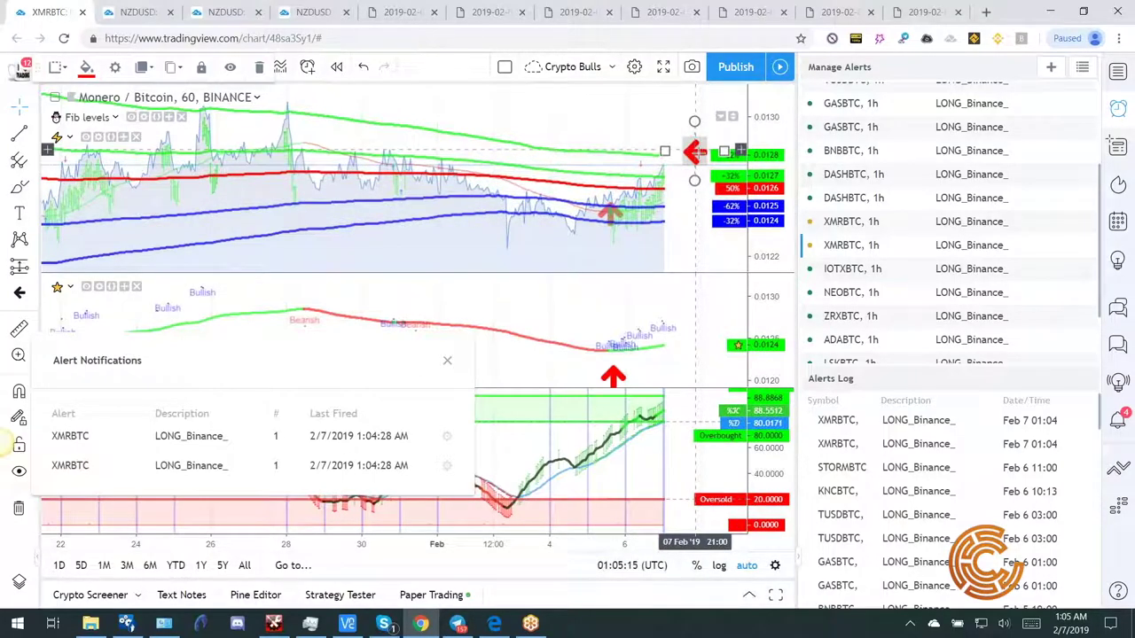
drag(626, 124, 586, 122)
click(659, 164)
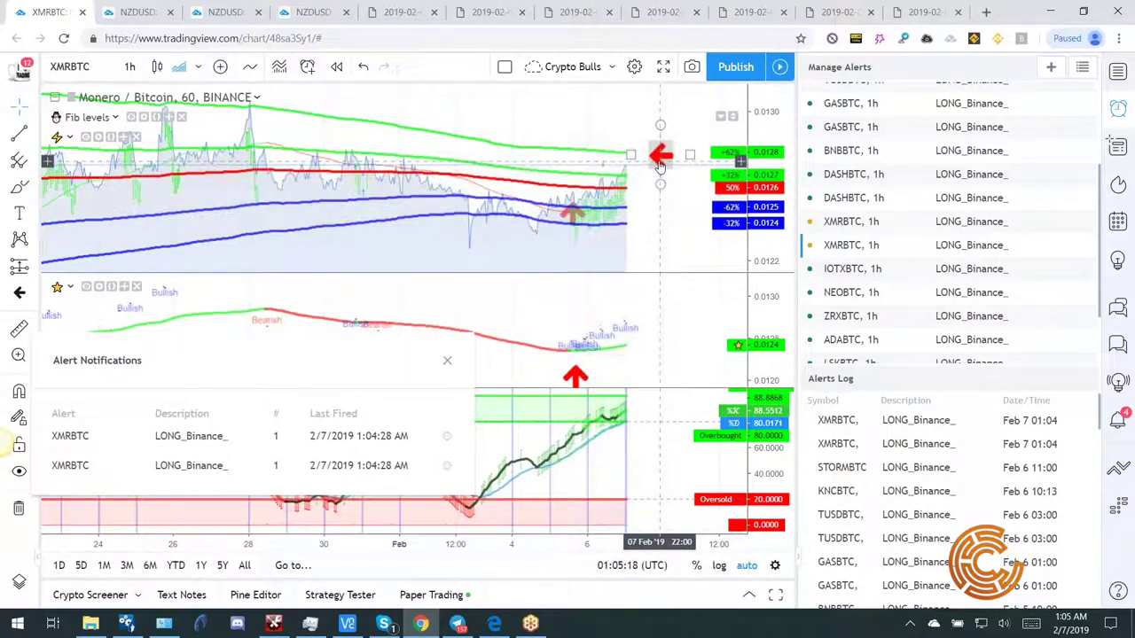
click(690, 146)
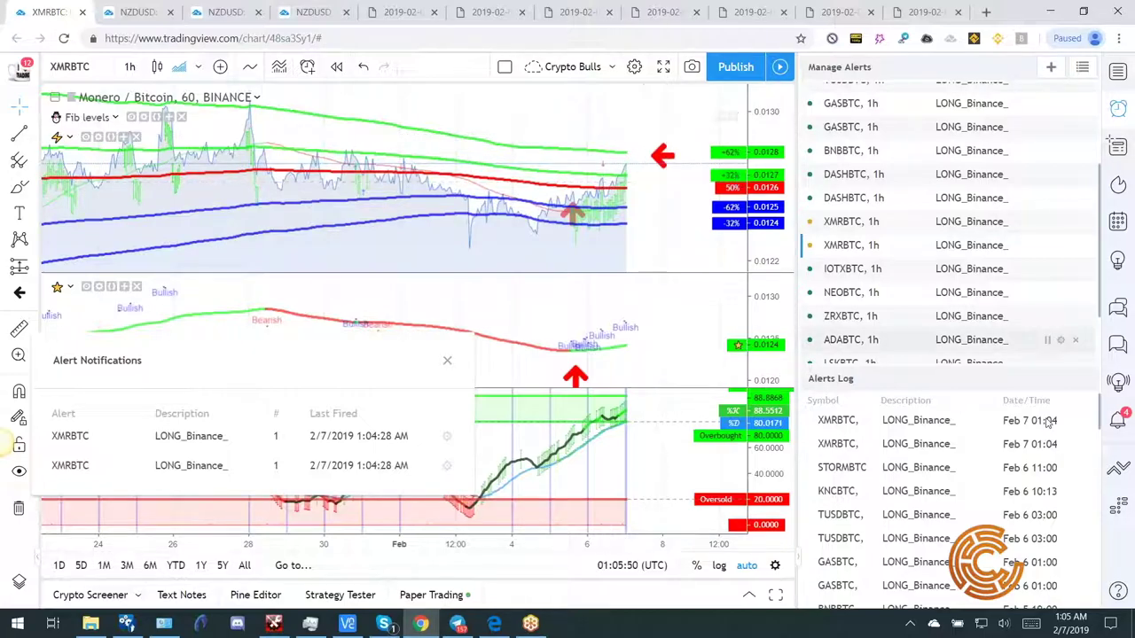
Submit a paper-trading market buy order for 1,000 units of XMRBTC and close the order ticket.
key(shift+t)
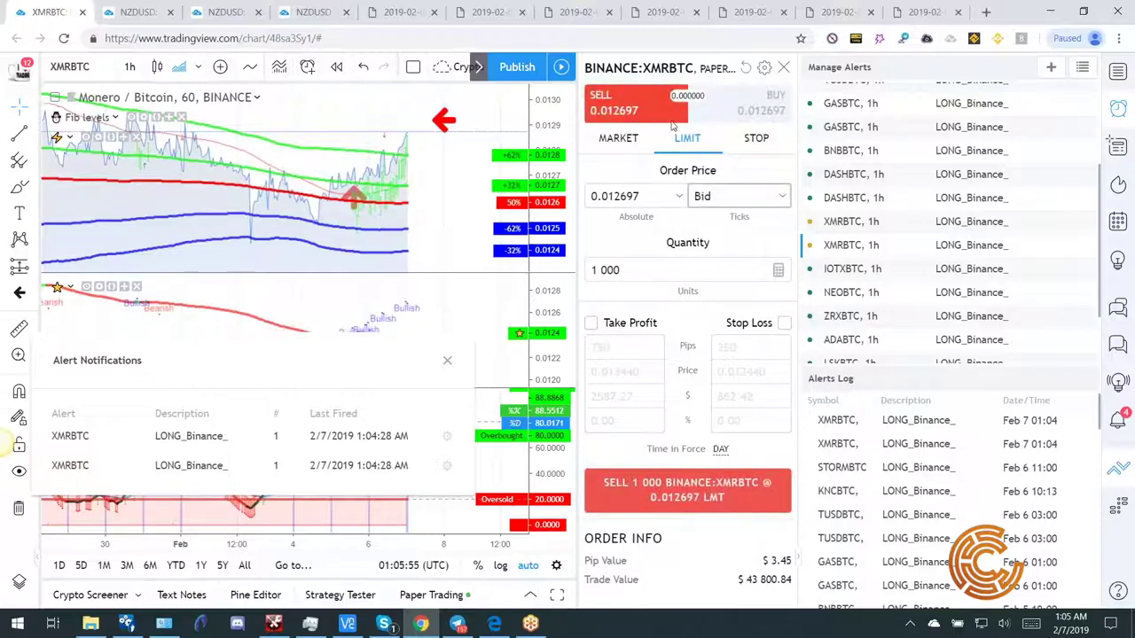
click(749, 106)
click(618, 139)
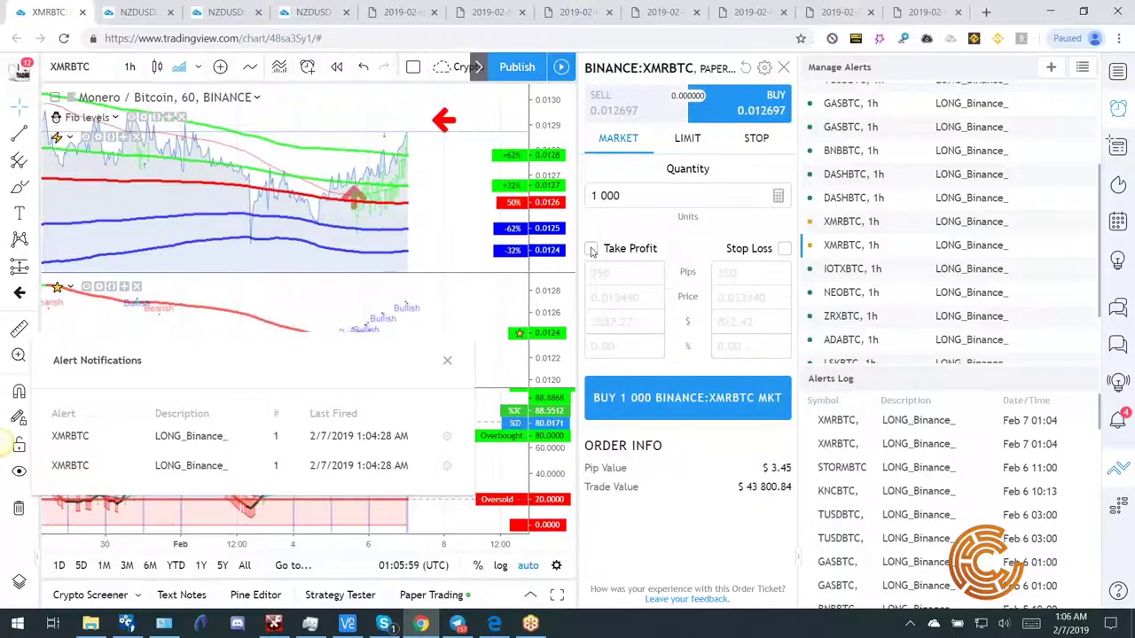
click(703, 401)
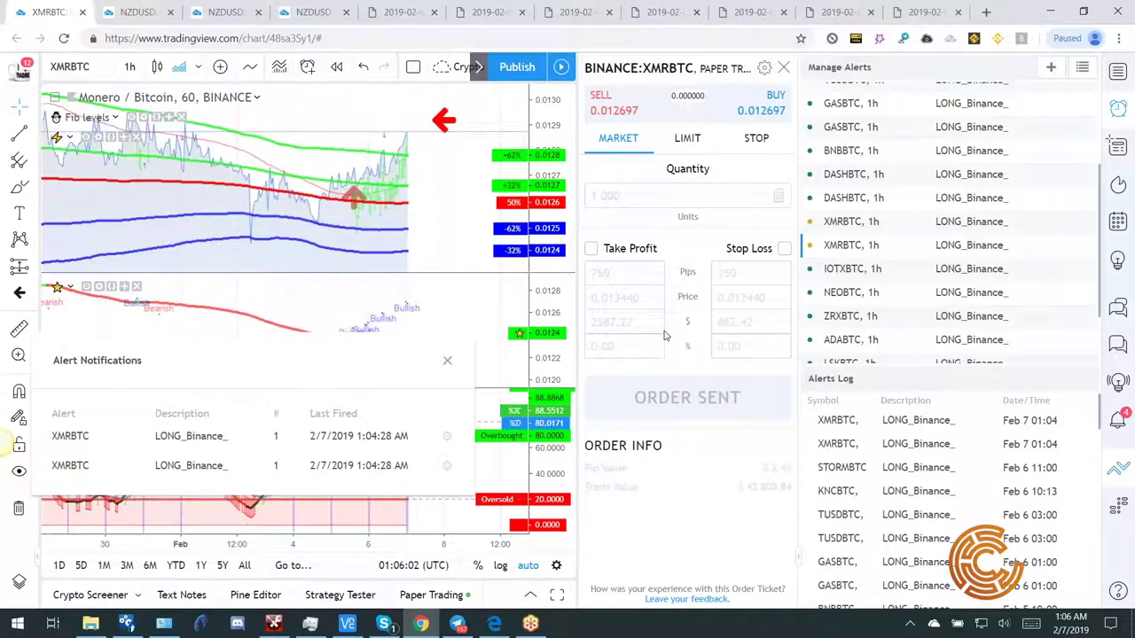
click(784, 68)
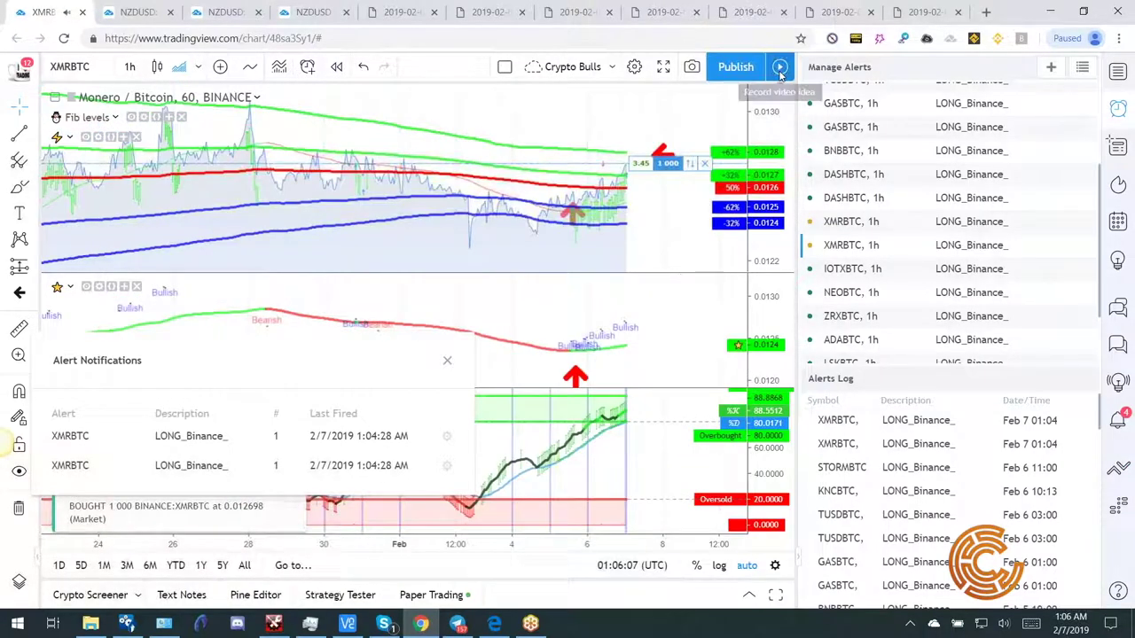
Hide the alerts list and close the alert notifications window to free the chart around the latest signals.
click(809, 578)
scroll(756, 424, up, 3)
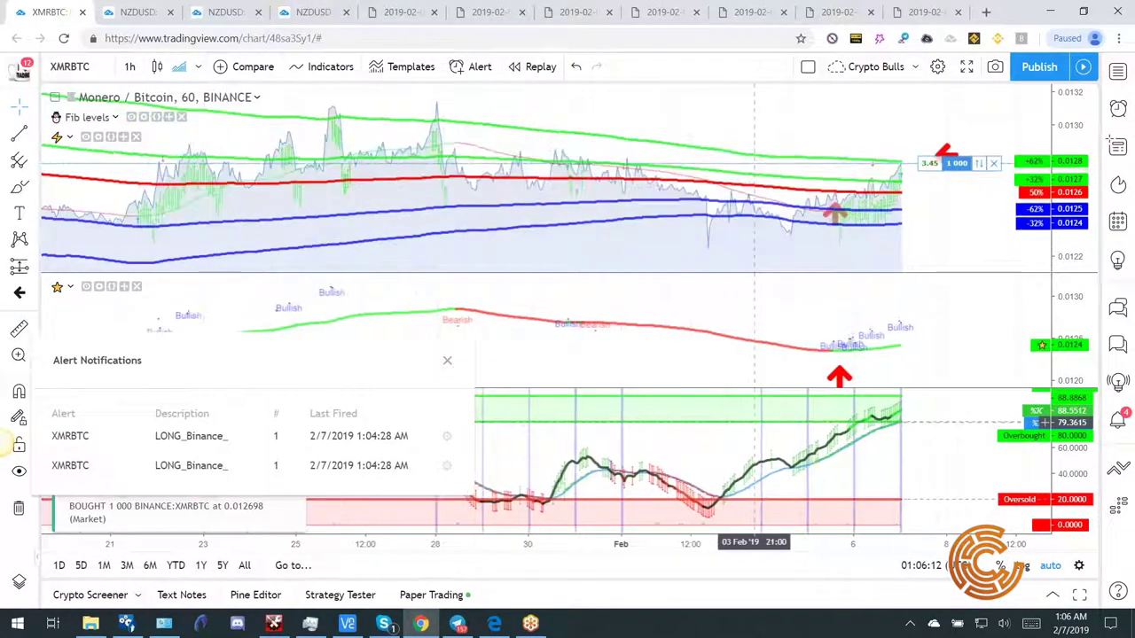
scroll(756, 424, up, 5)
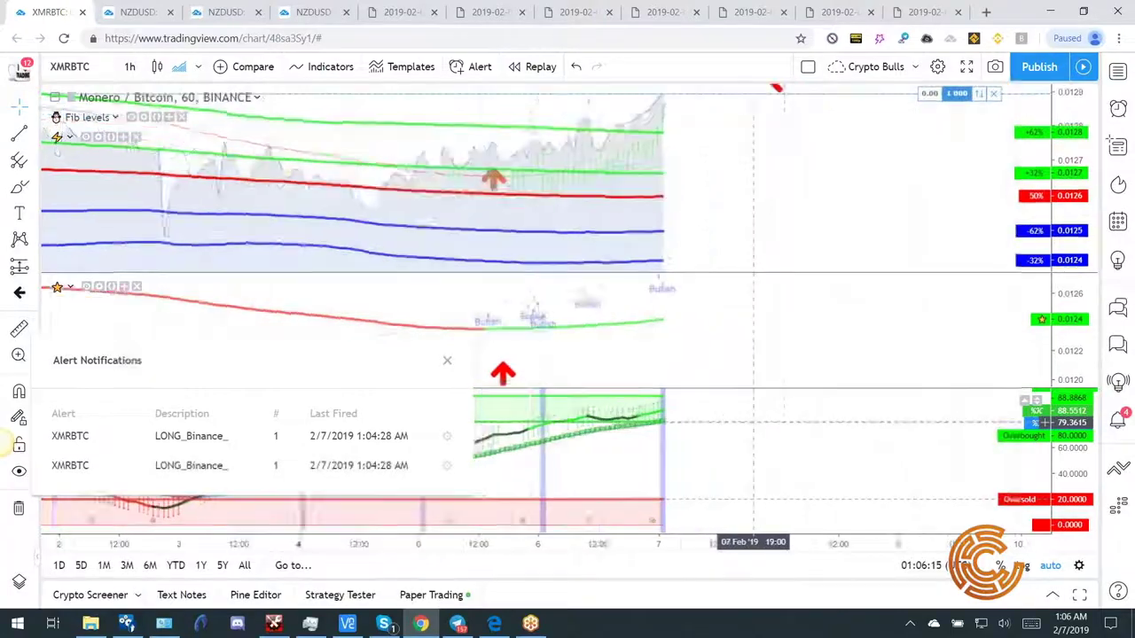
scroll(742, 360, up, 2)
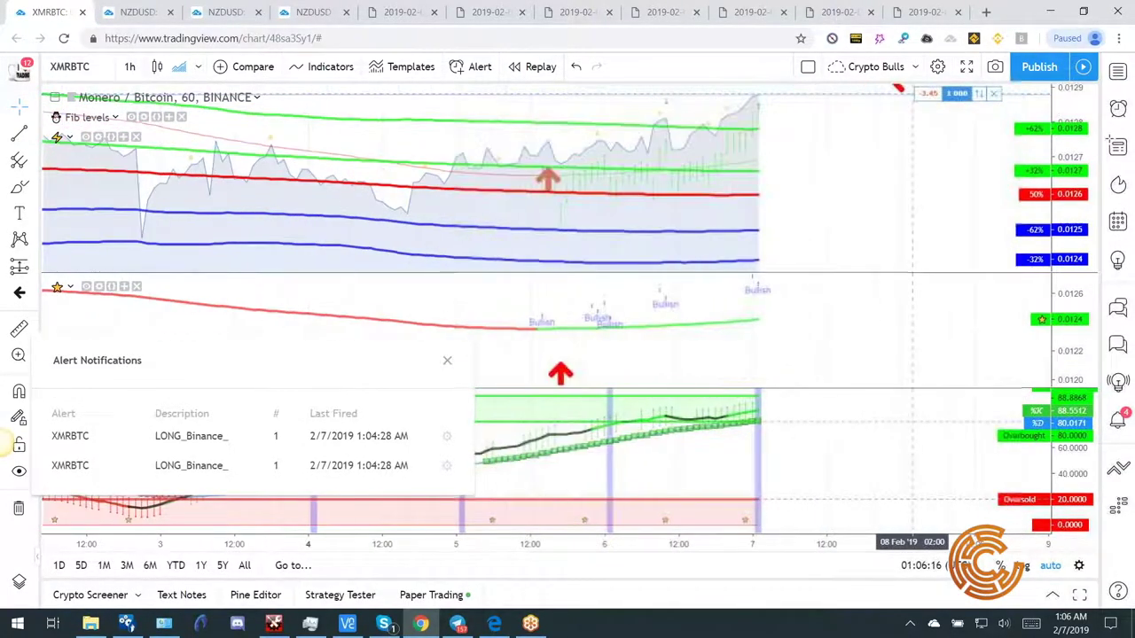
scroll(810, 347, up, 3)
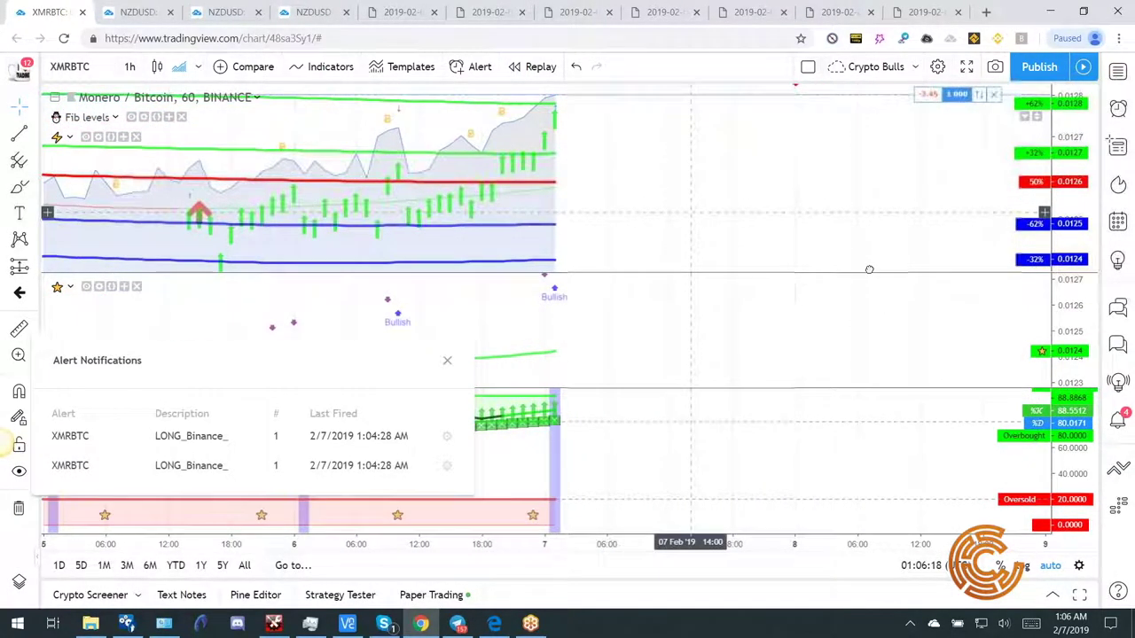
click(446, 359)
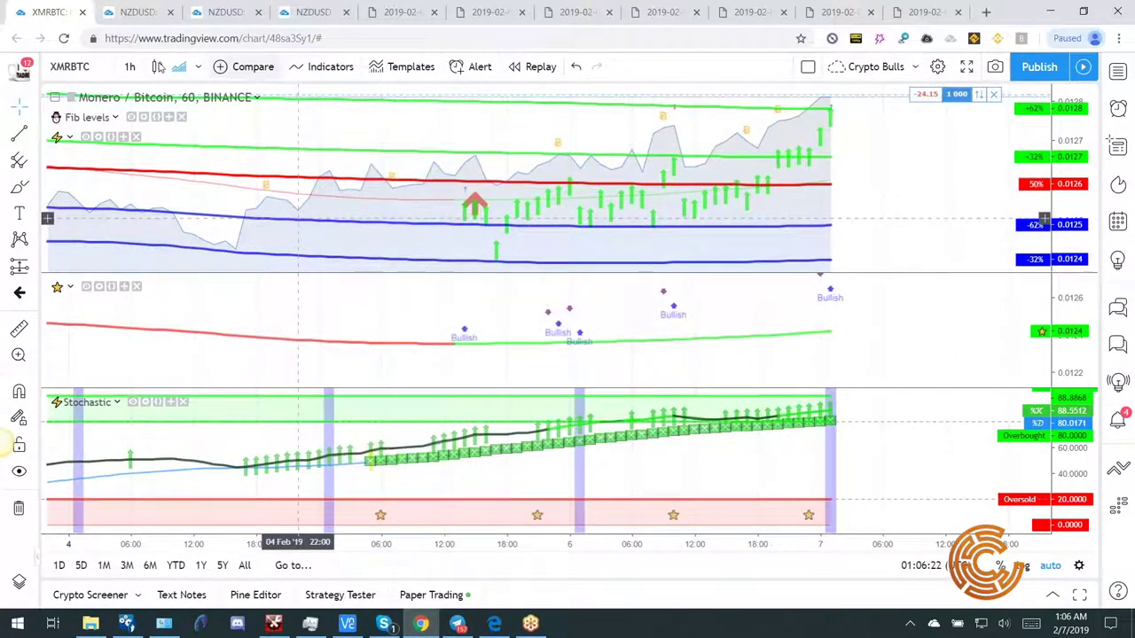
Switch the XMRBTC price series to candles and inspect the signals from 5 to 7 February.
click(157, 66)
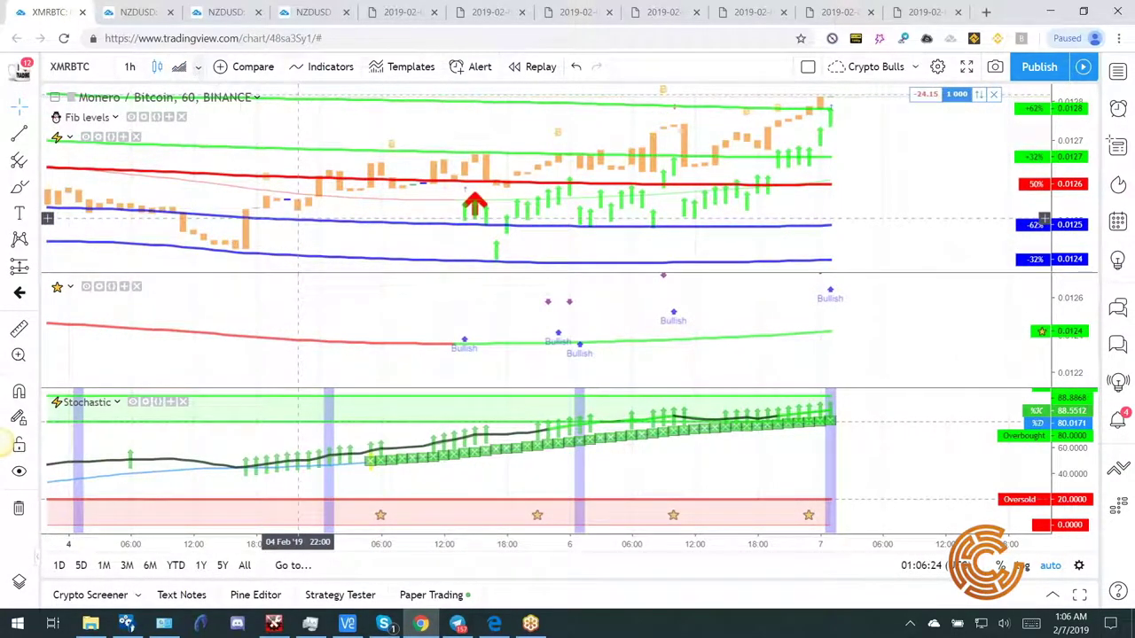
scroll(576, 240, up, 2)
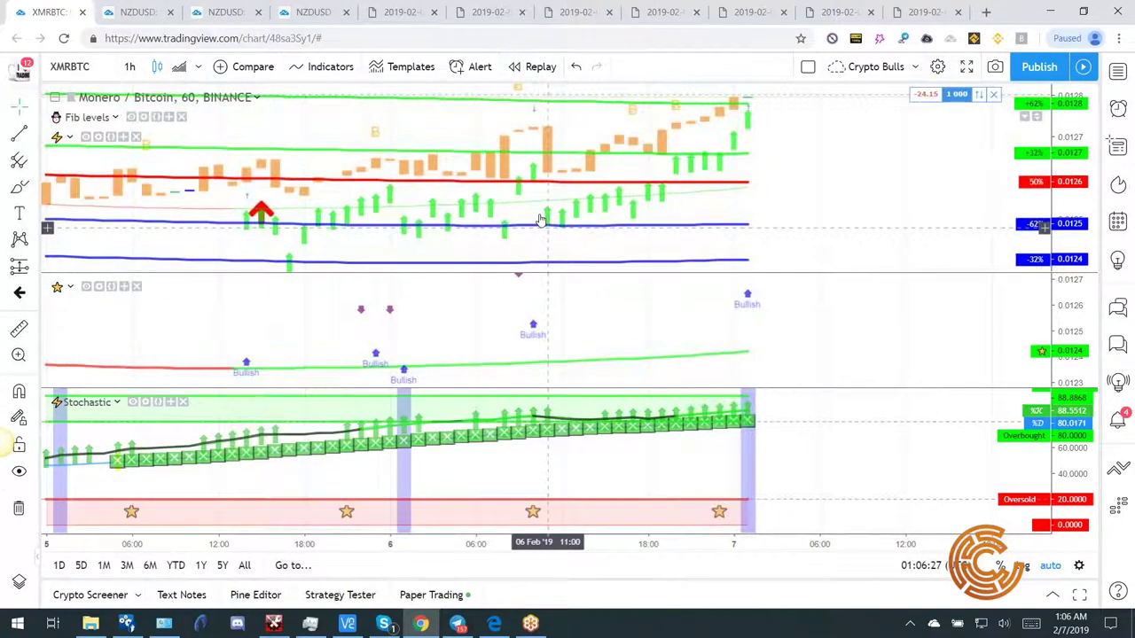
scroll(692, 182, up, 1)
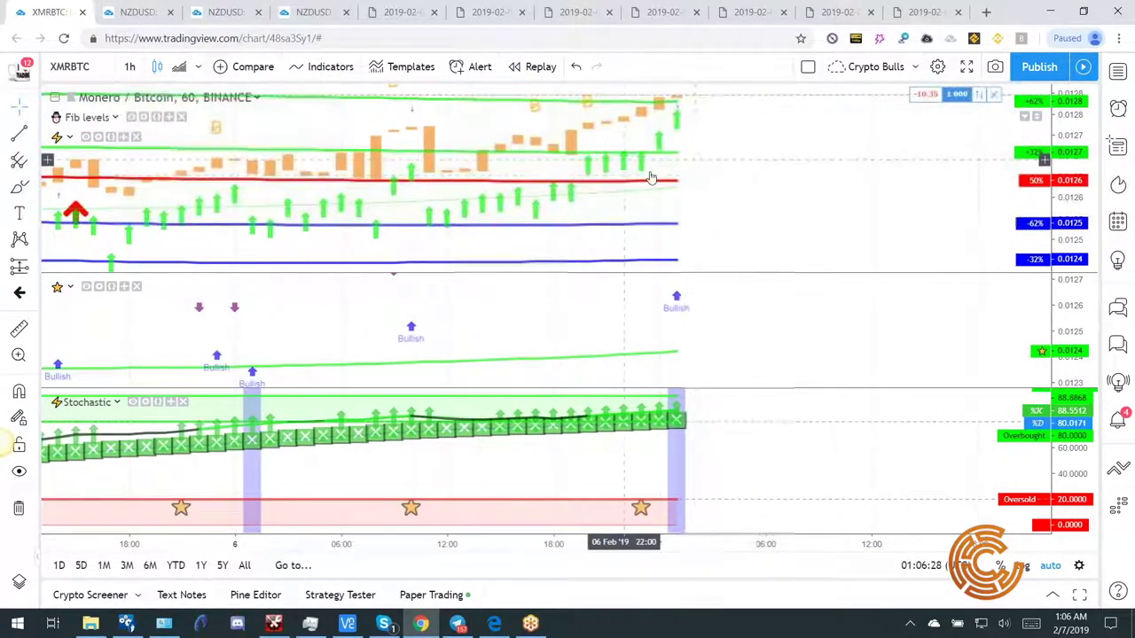
drag(678, 181, 787, 181)
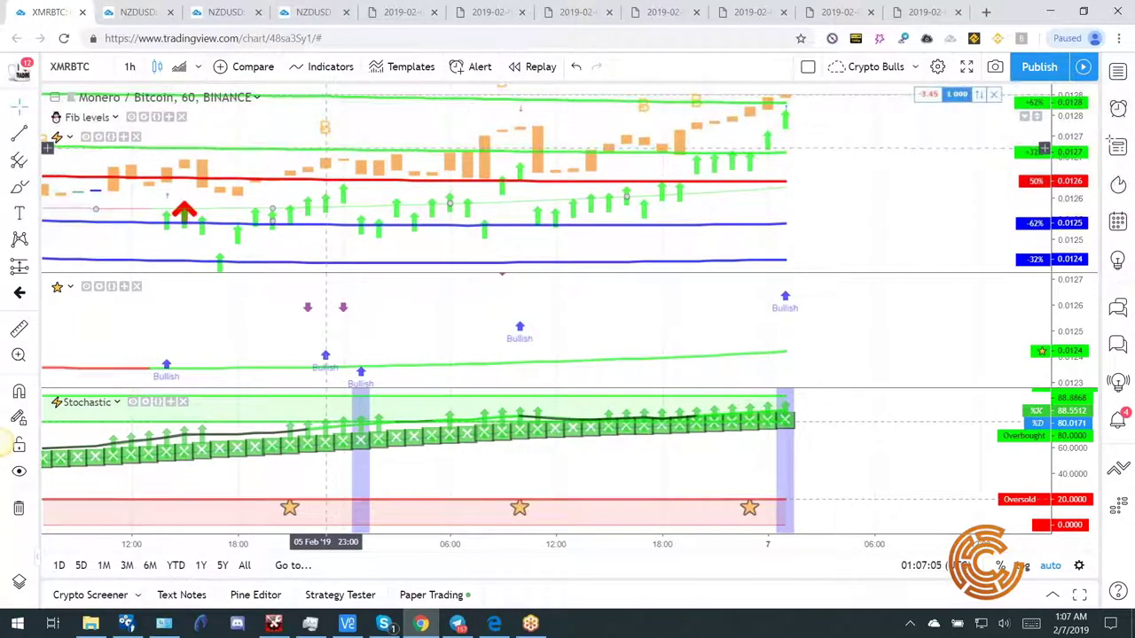
scroll(397, 142, down, 4)
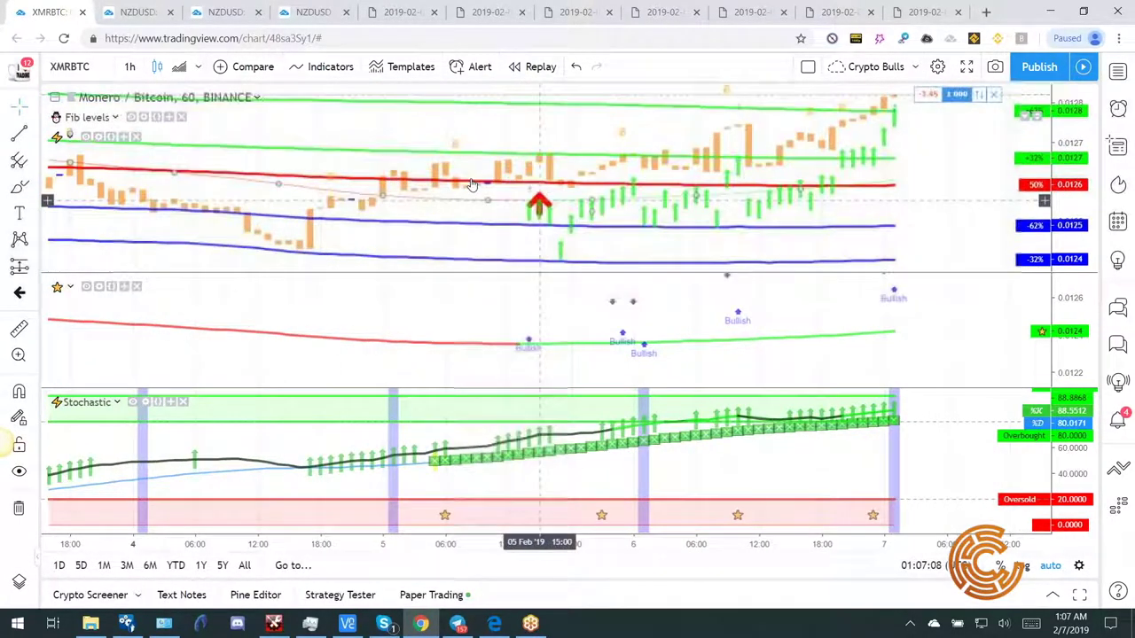
Move the upward arrow in the price pane to about 5 February 20:00, below the candles.
scroll(546, 185, up, 3)
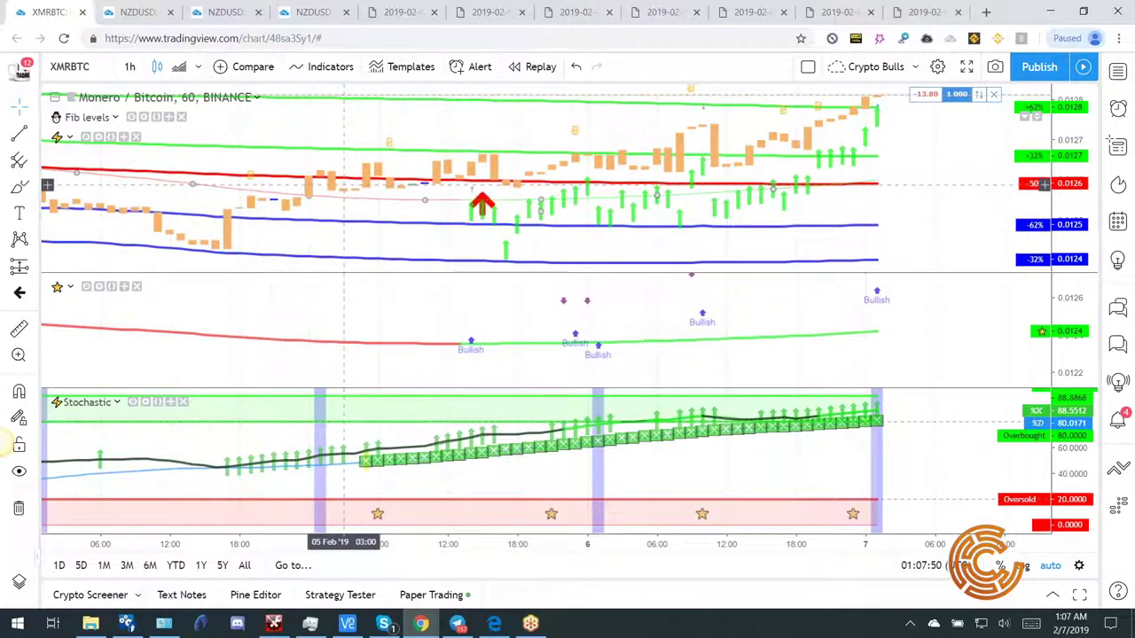
drag(482, 200, 539, 194)
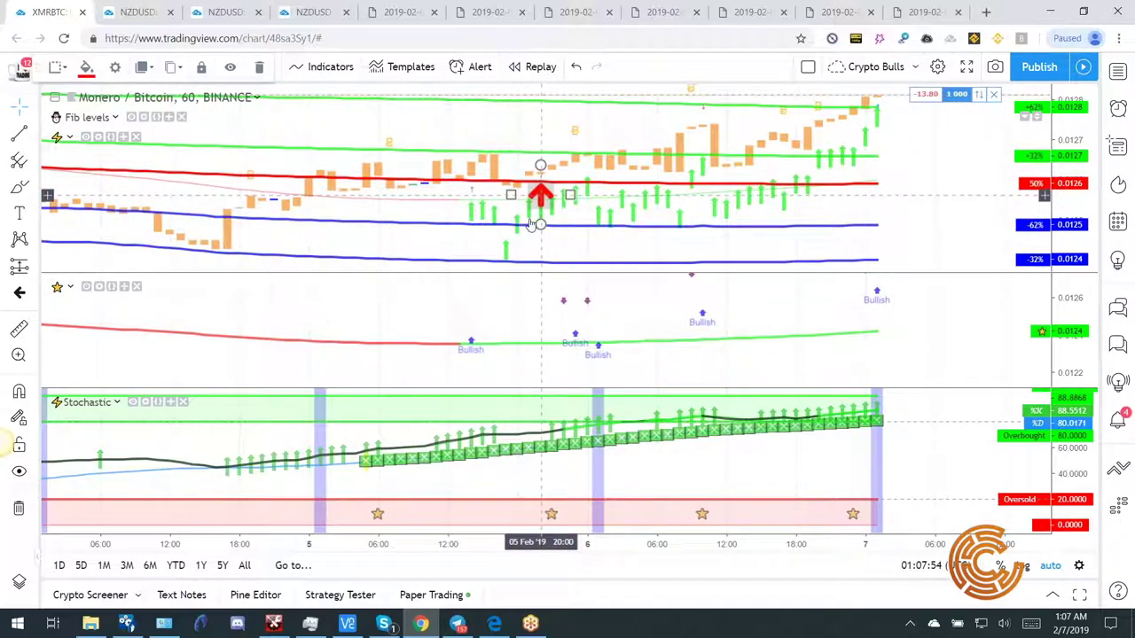
click(488, 190)
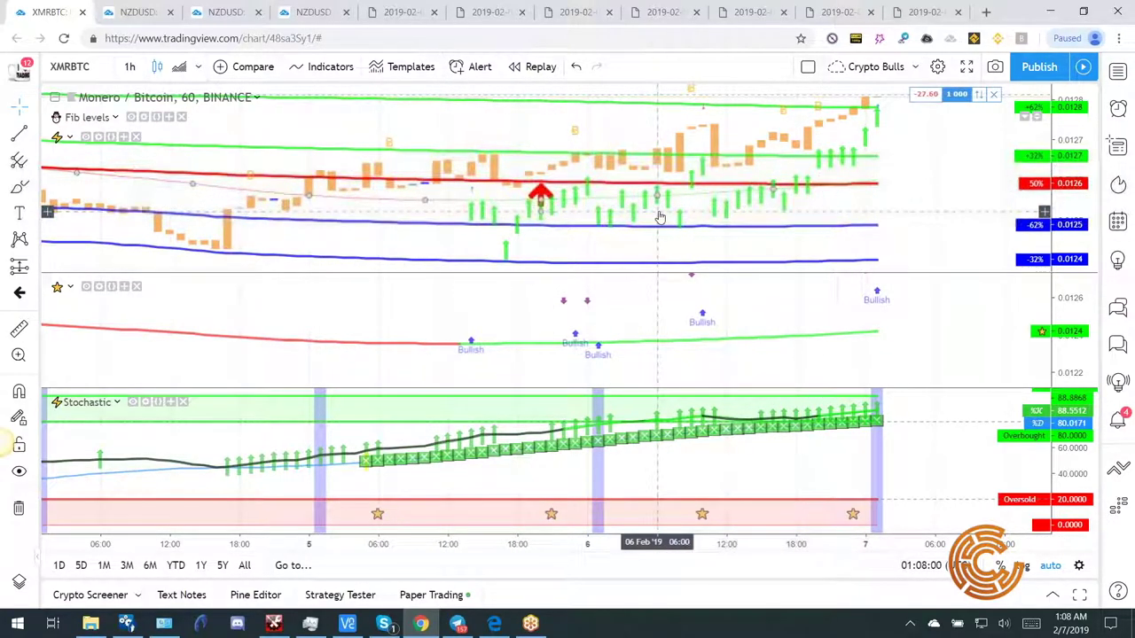
Move the price-pane upward arrow back to about 4 February 21:00, beside the recent price low.
scroll(659, 217, down, 1)
scroll(658, 217, down, 3)
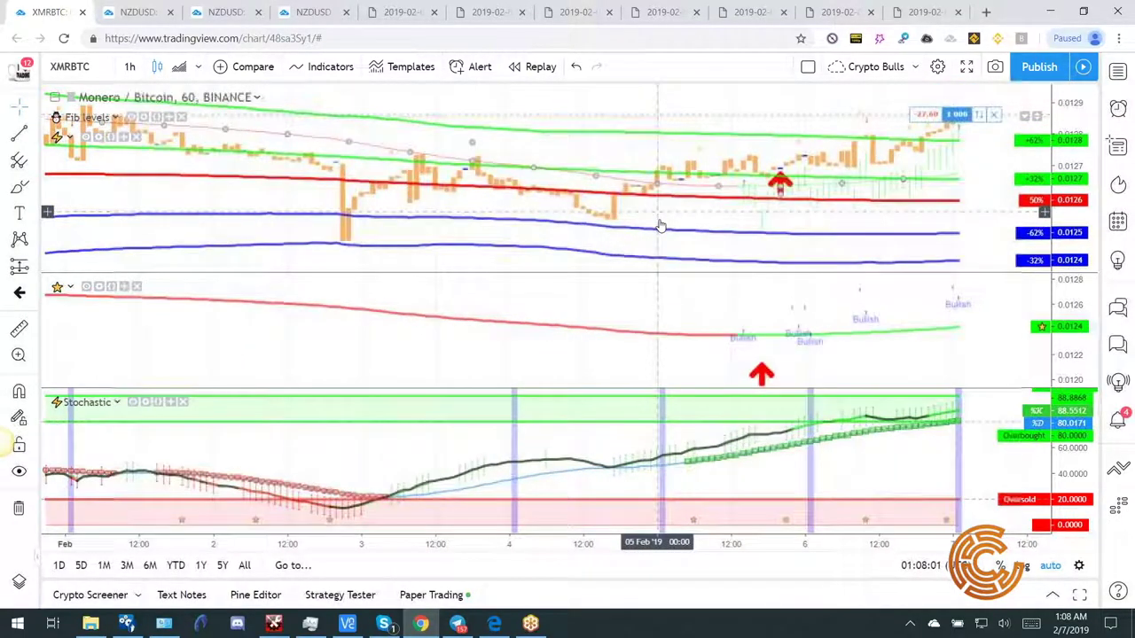
scroll(659, 218, down, 3)
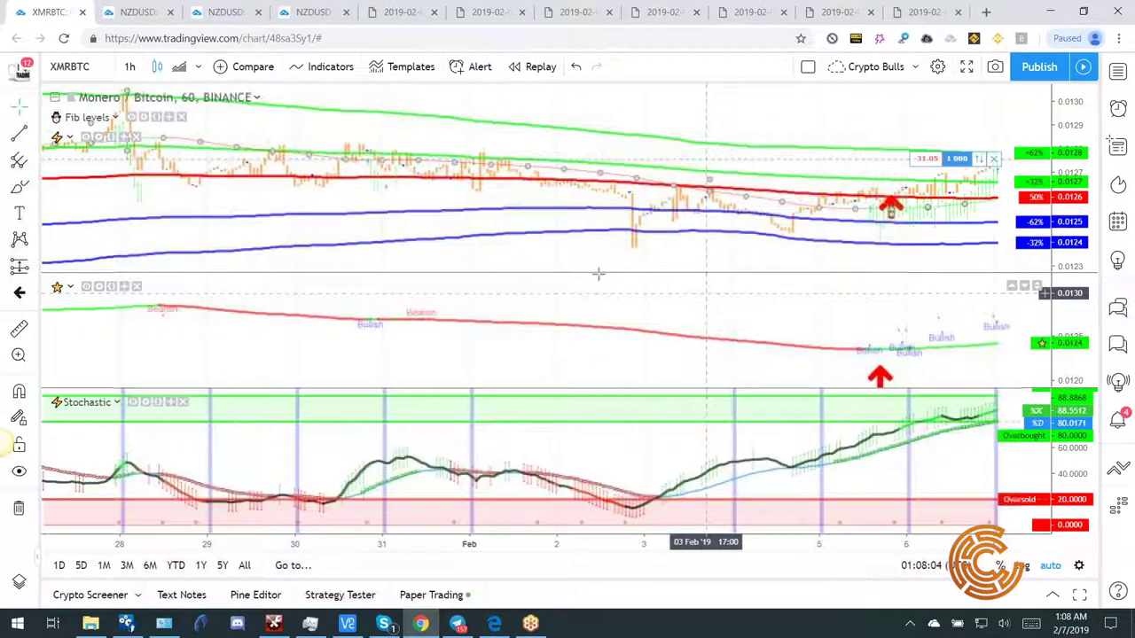
drag(463, 234, 372, 256)
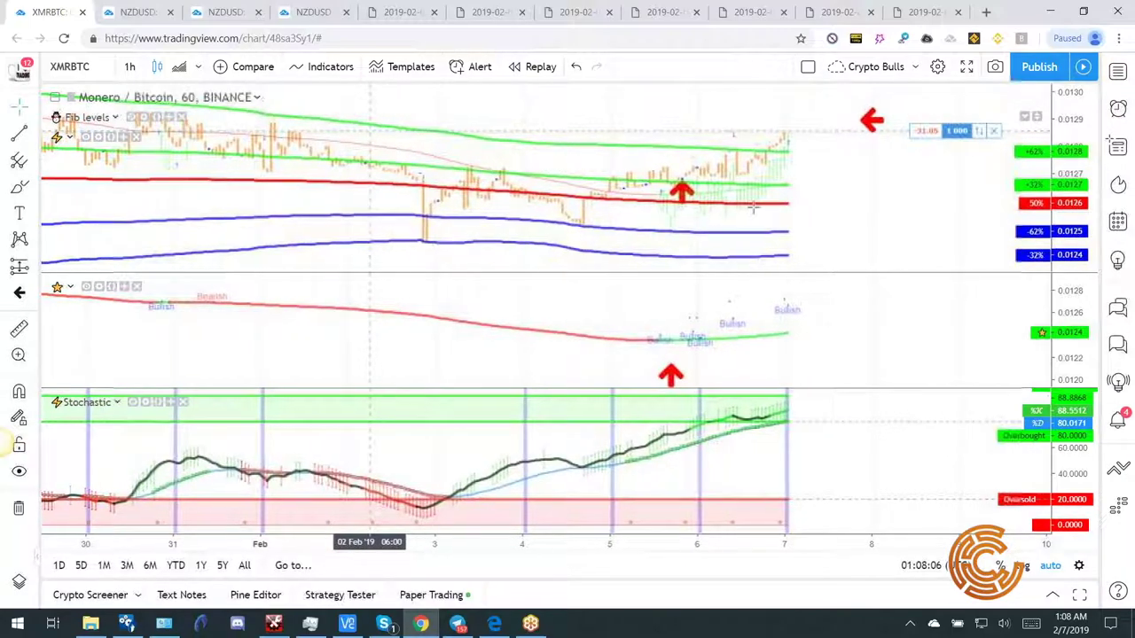
click(708, 188)
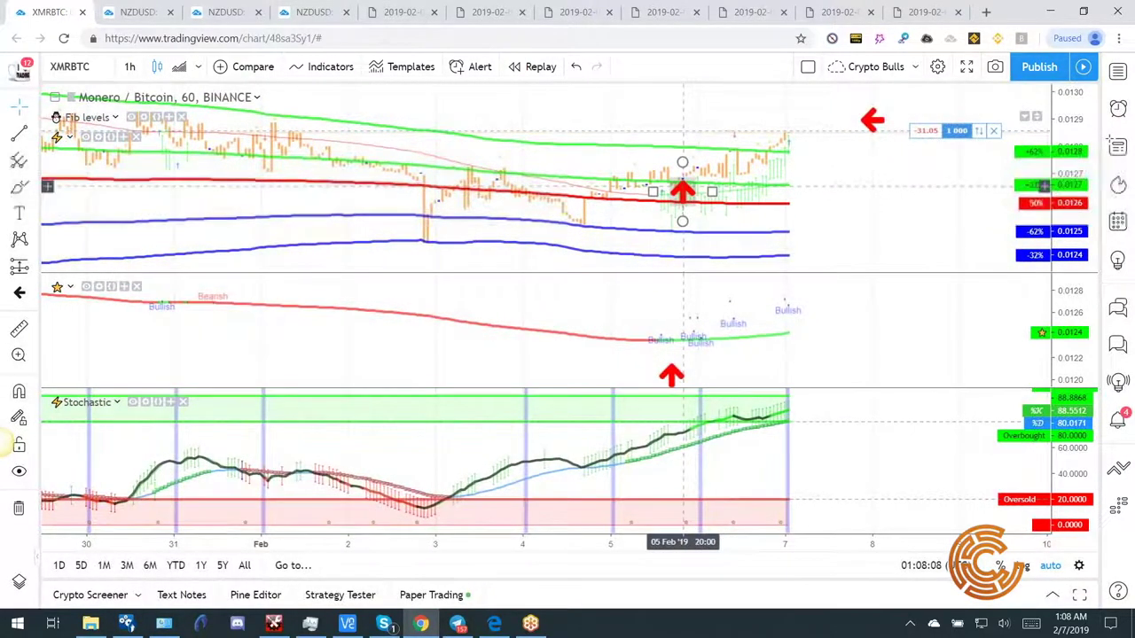
drag(707, 188, 599, 215)
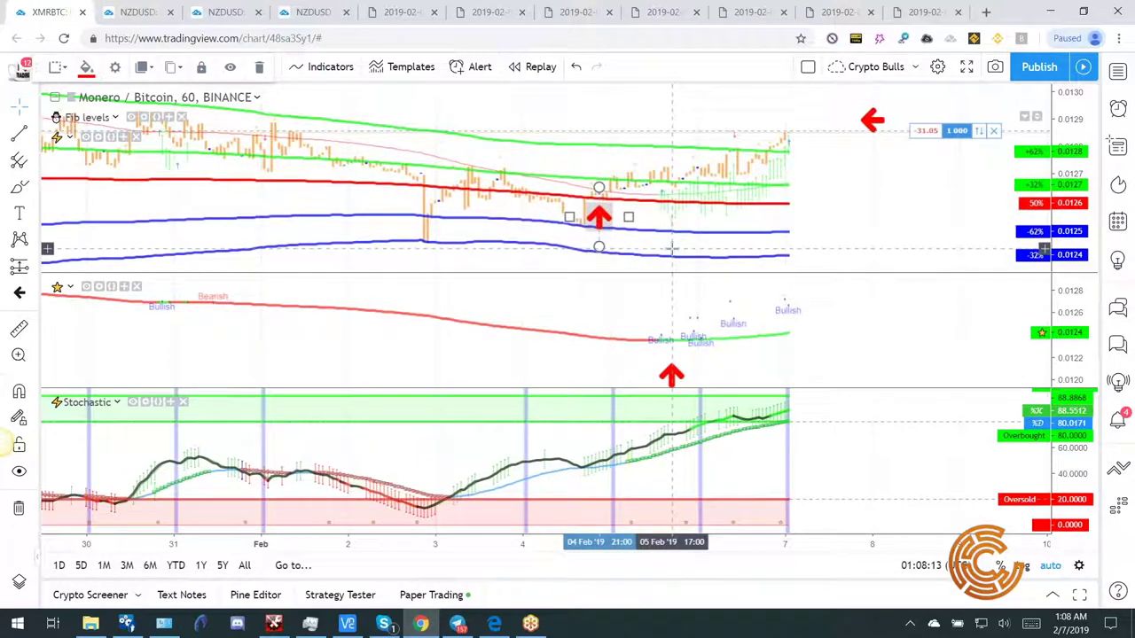
Move the price-pane upward arrow forward to about 6 February 19:00, between the two lower blue bands.
scroll(671, 249, up, 3)
scroll(613, 220, down, 2)
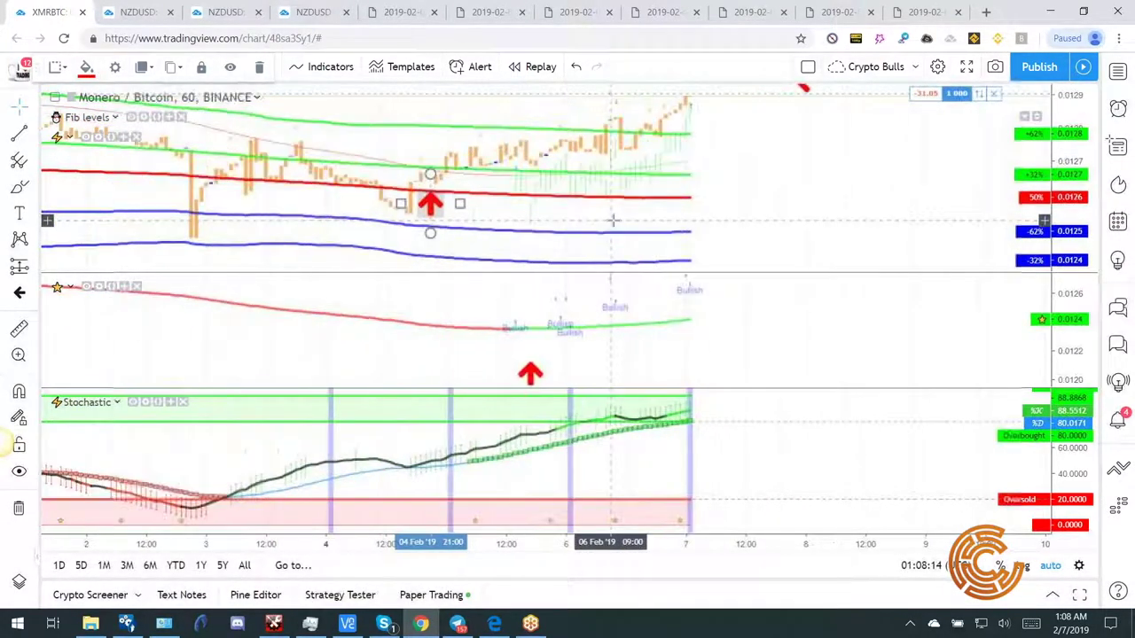
scroll(613, 220, down, 2)
drag(546, 213, 732, 250)
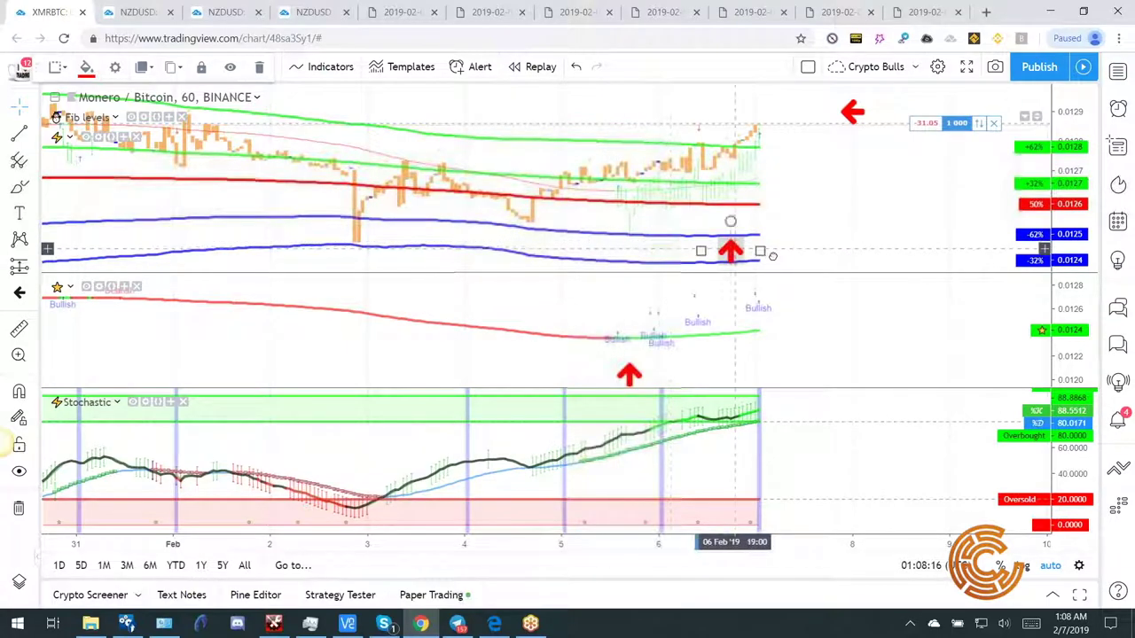
Move the price-pane upward arrow to about 4 February 23:00, just above the -62% band.
scroll(760, 254, up, 3)
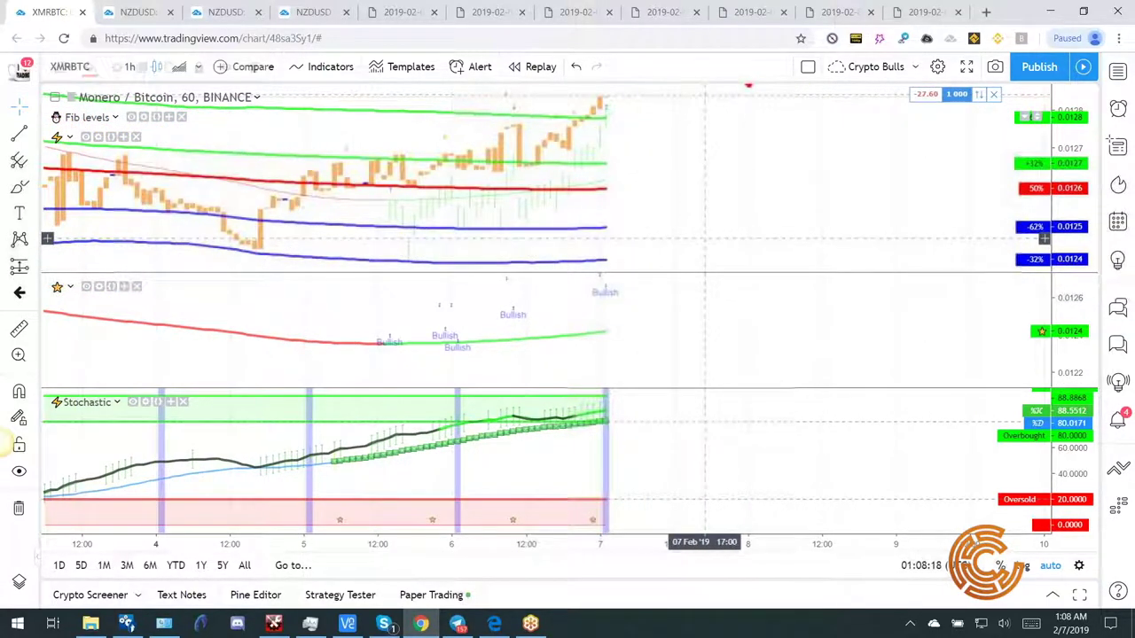
scroll(705, 240, down, 3)
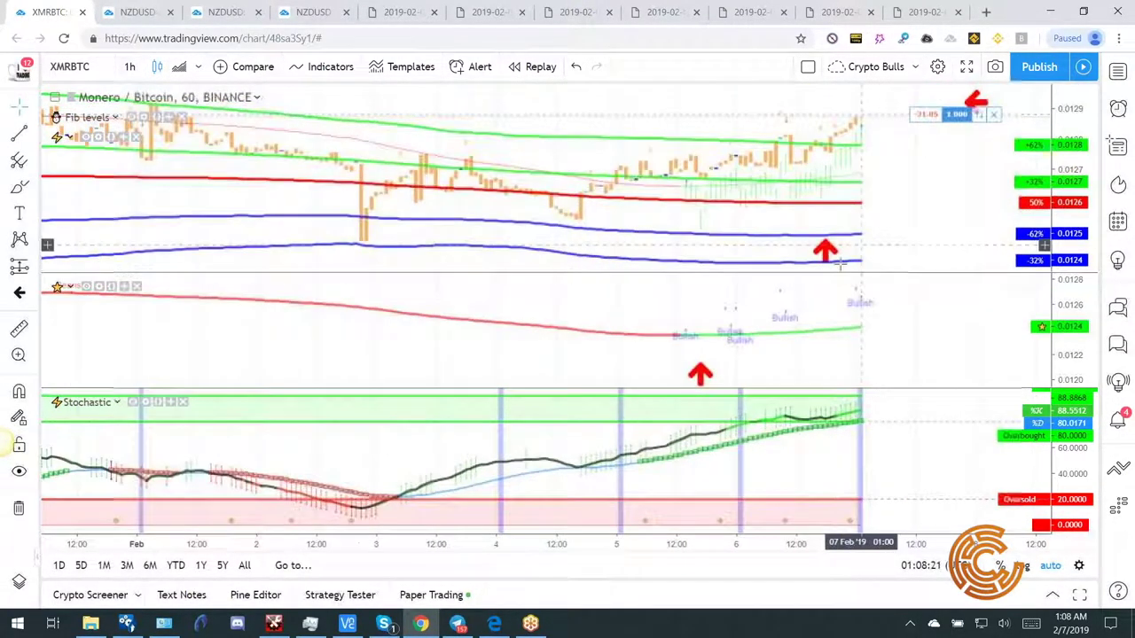
mouse_move(812, 254)
mouse_down()
mouse_move(717, 224)
mouse_move(598, 223)
mouse_up()
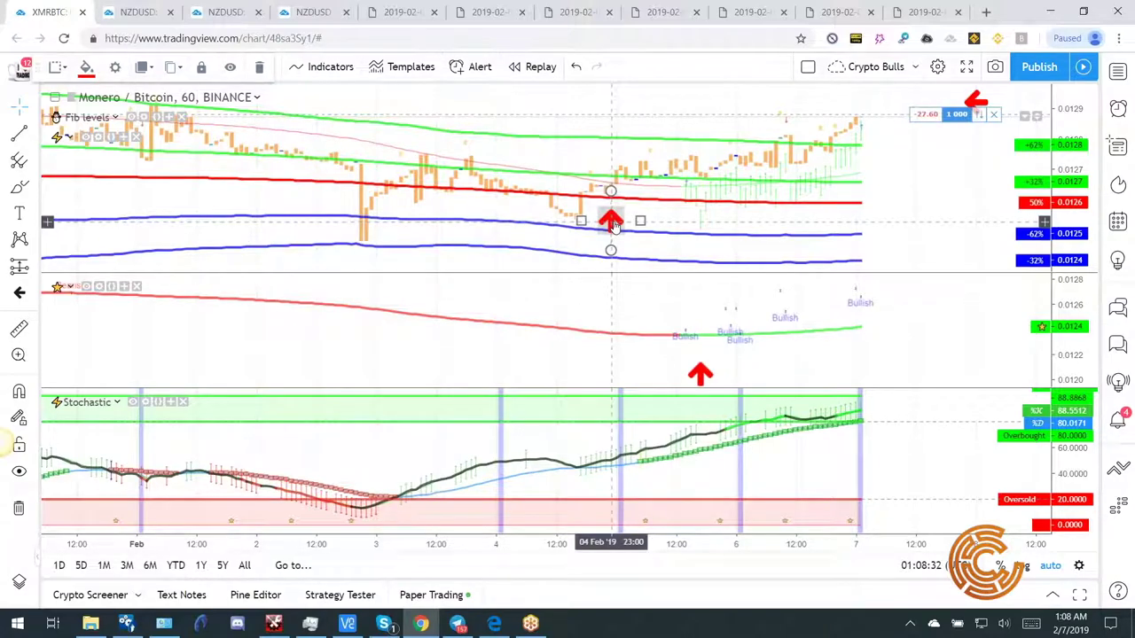
Examine the XMRBTC hourly chart around the three red arrows, the Fib level bands and the Bullish signals, zooming out and in.
scroll(613, 225, down, 4)
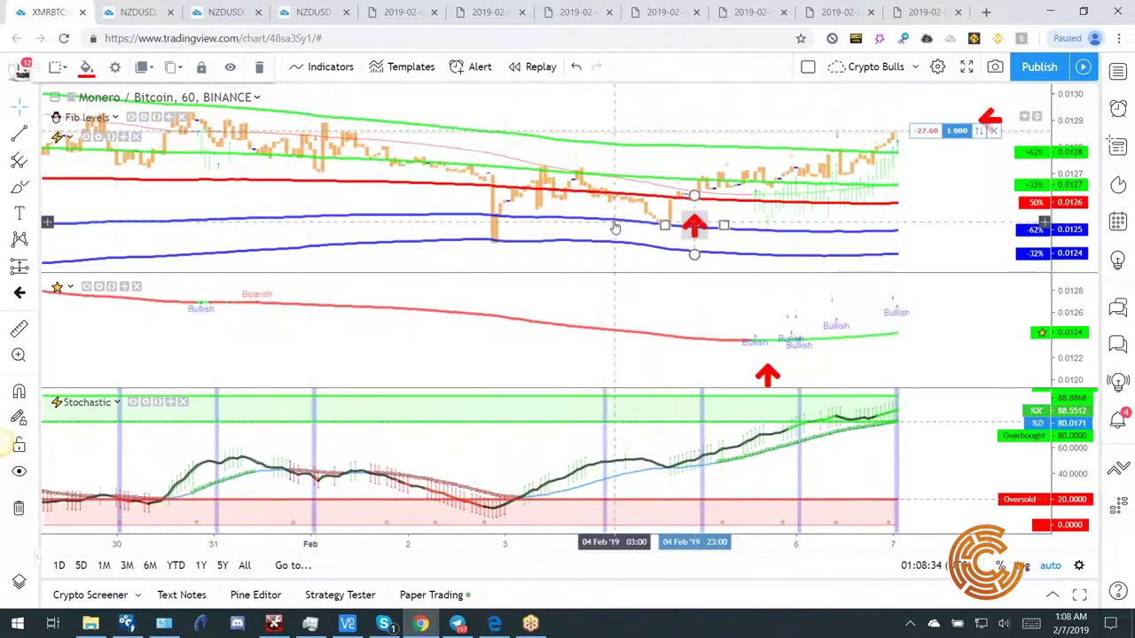
scroll(614, 227, down, 3)
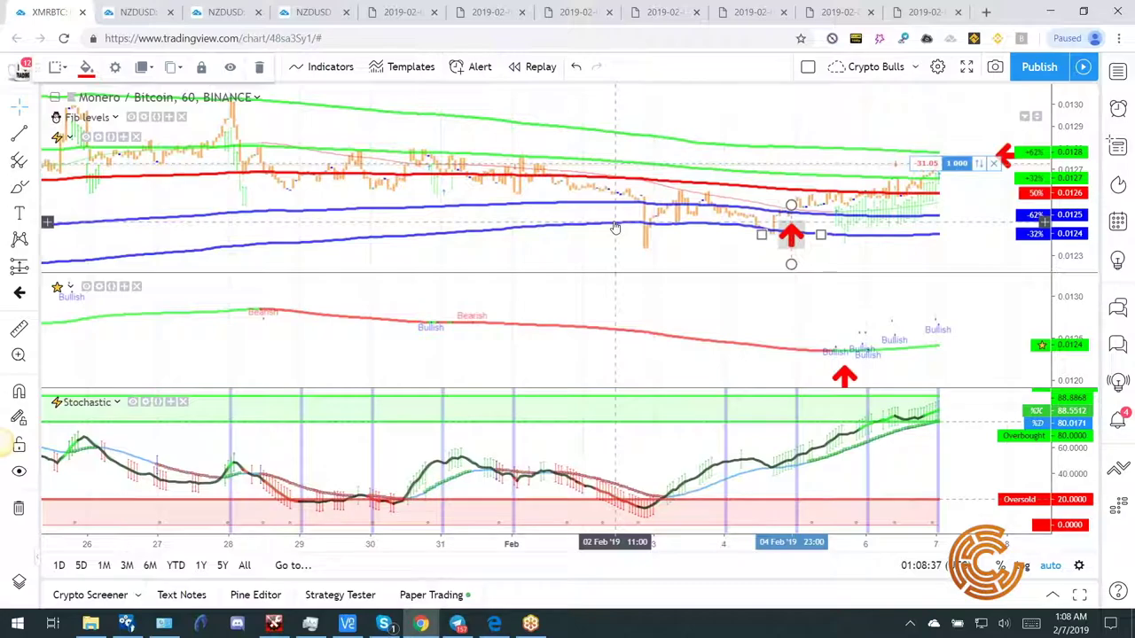
scroll(614, 227, up, 3)
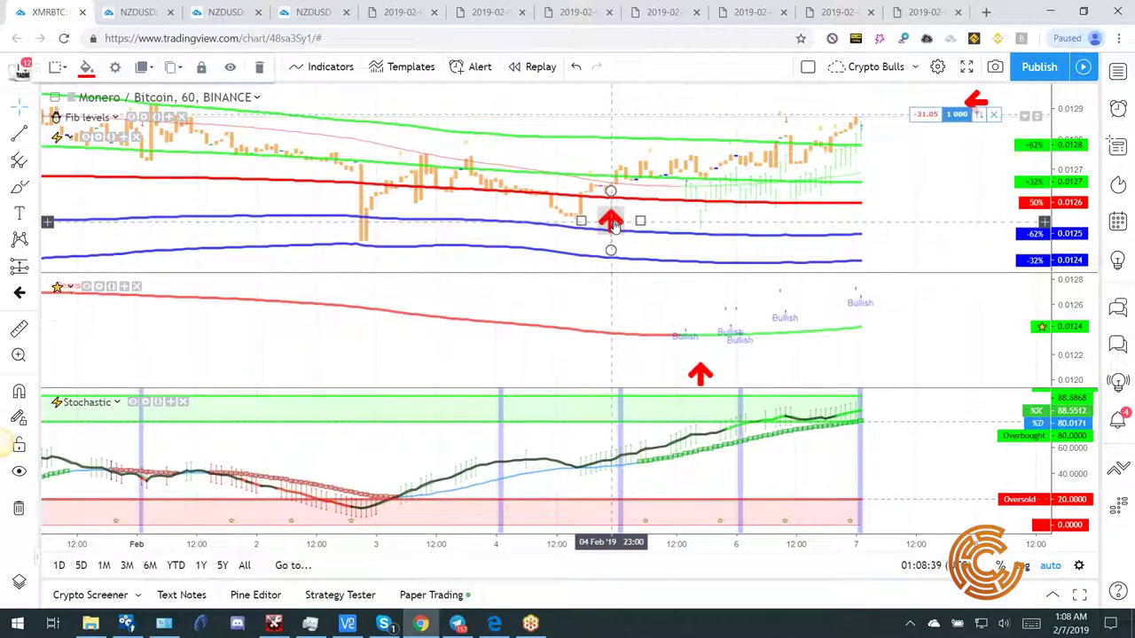
scroll(614, 227, down, 3)
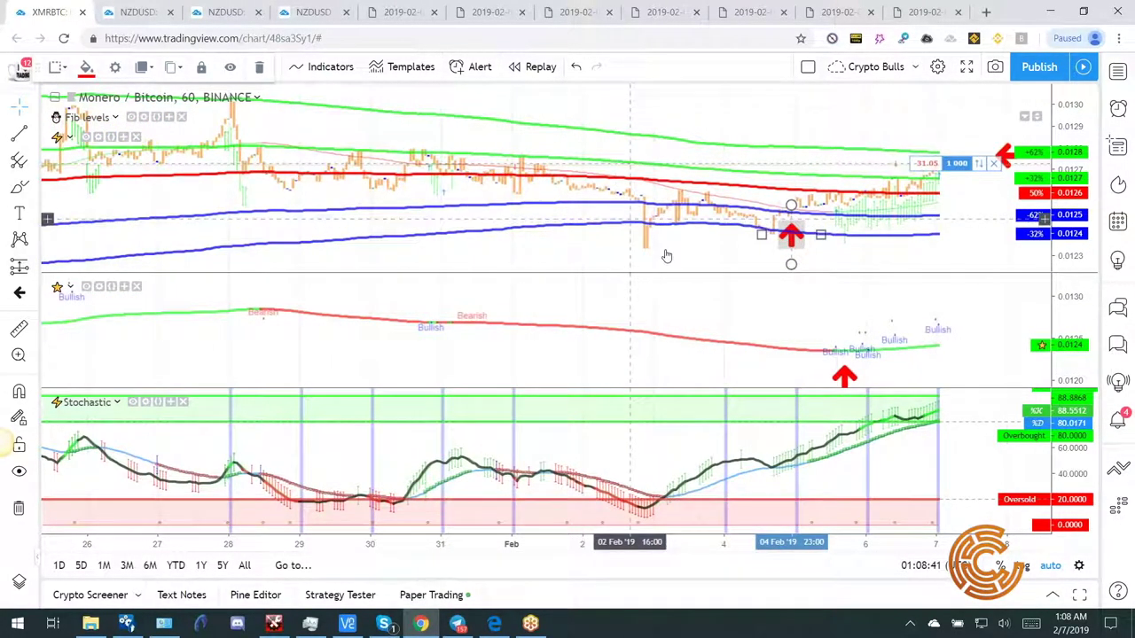
click(600, 249)
drag(600, 248, 394, 240)
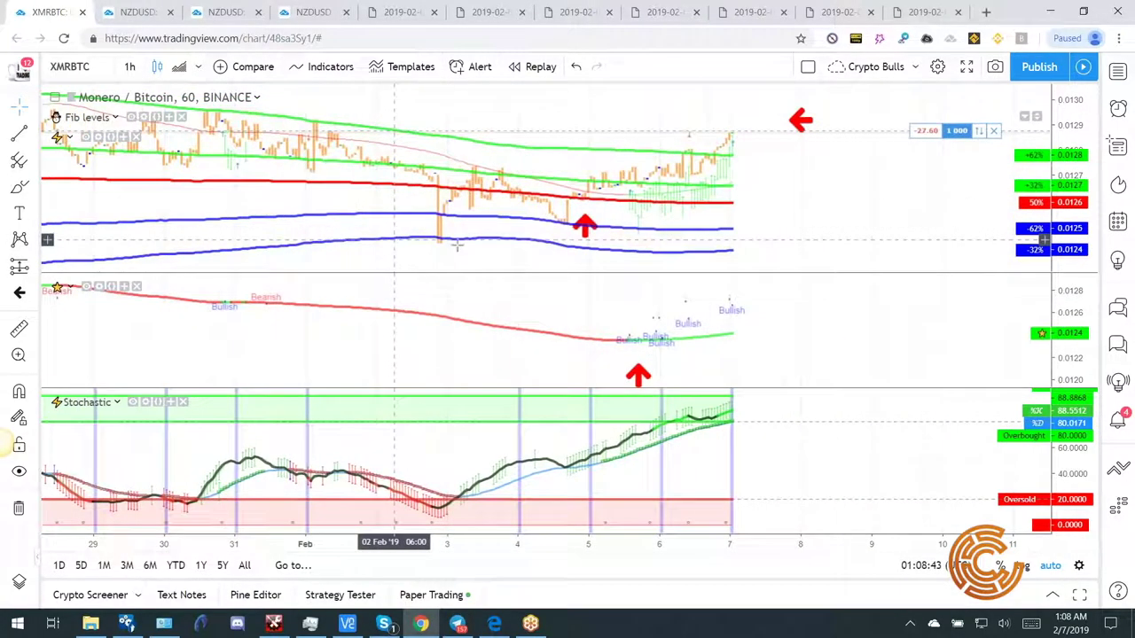
scroll(694, 247, up, 1)
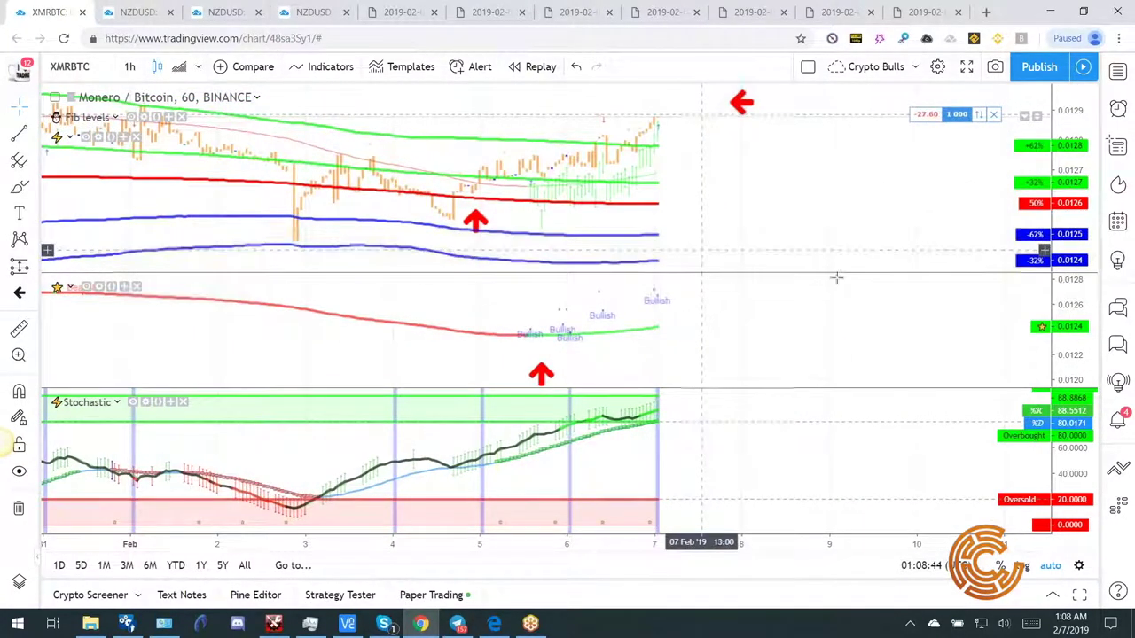
scroll(878, 289, left, 1)
scroll(920, 297, left, 2)
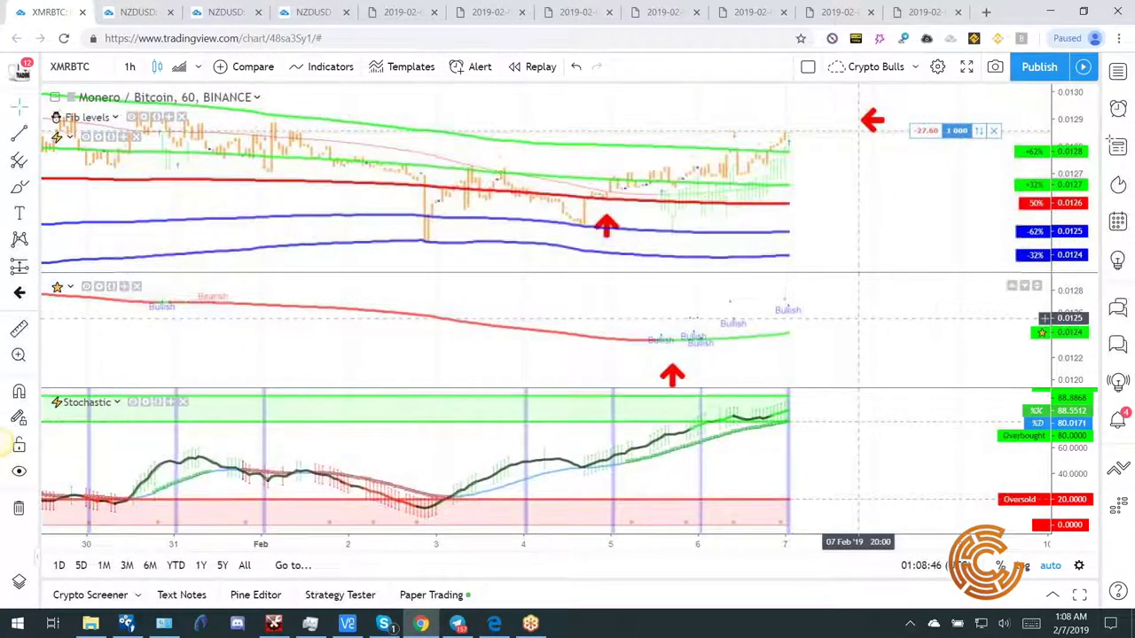
scroll(887, 321, left, 2)
scroll(938, 326, up, 1)
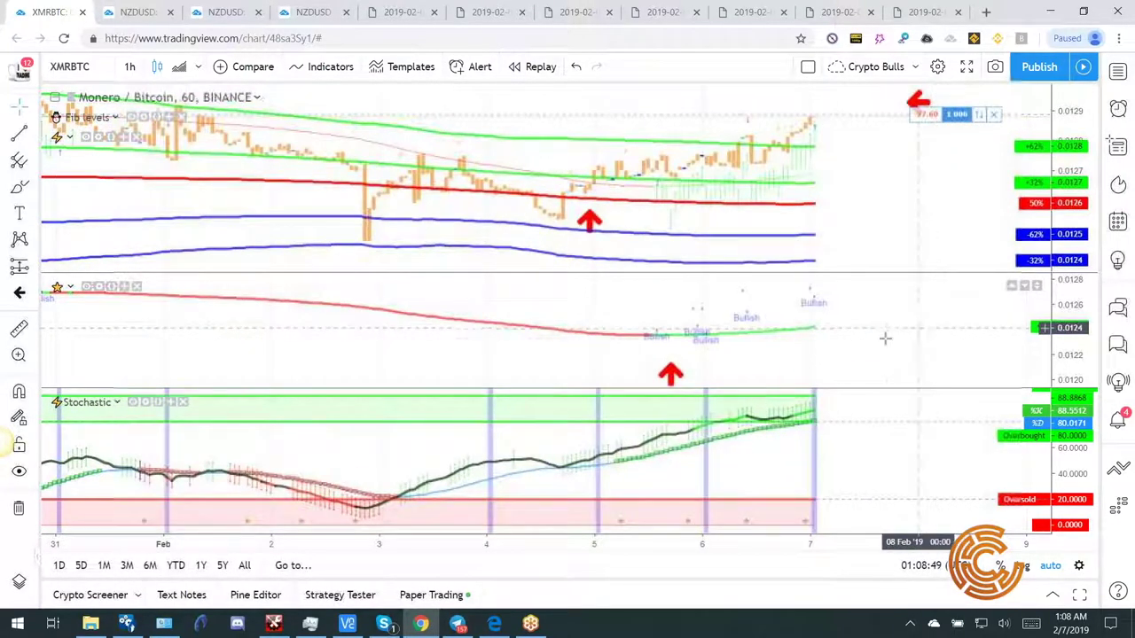
scroll(904, 337, left, 1)
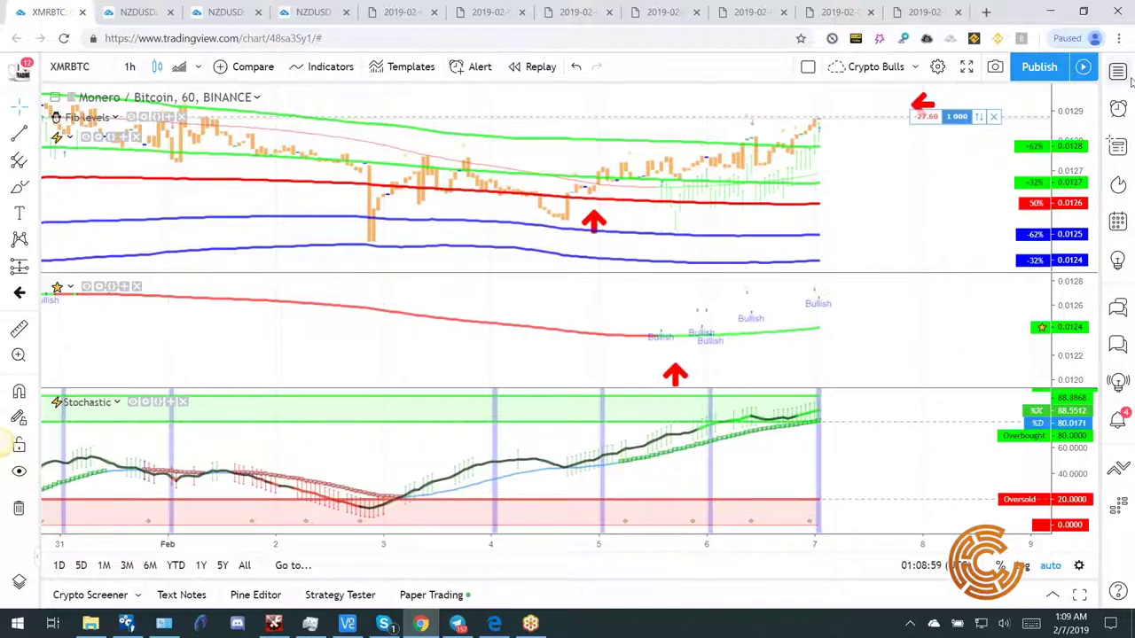
Display the alerts list and review the new-alert settings for the star indicator on XMRBTC, leaving without creating an alert.
click(1120, 109)
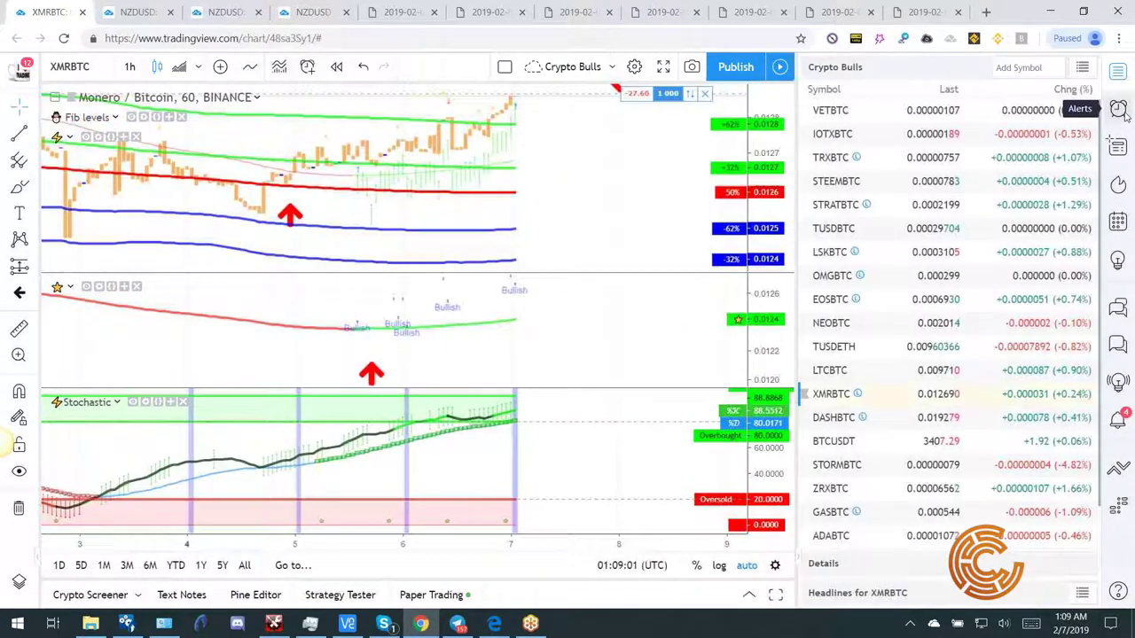
click(497, 328)
right_click(498, 328)
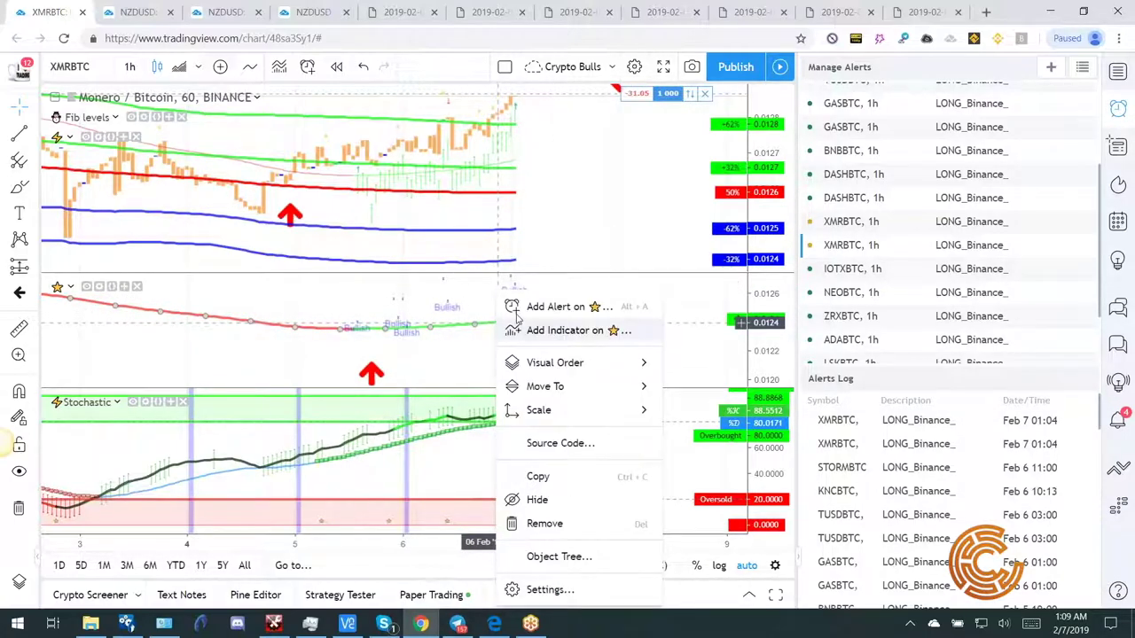
click(555, 307)
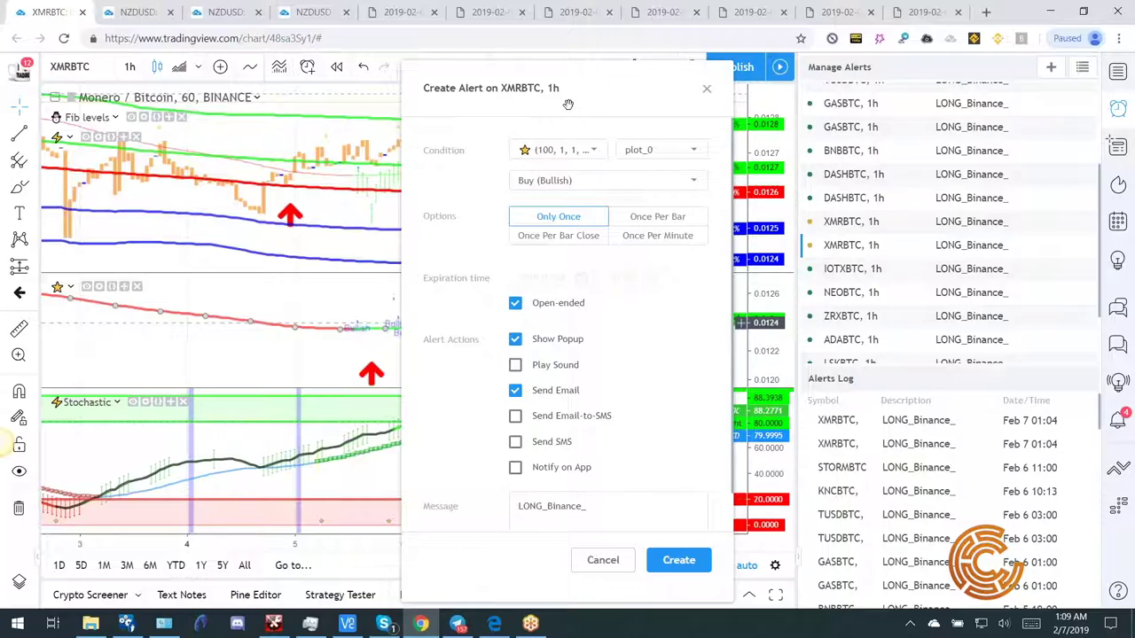
click(612, 561)
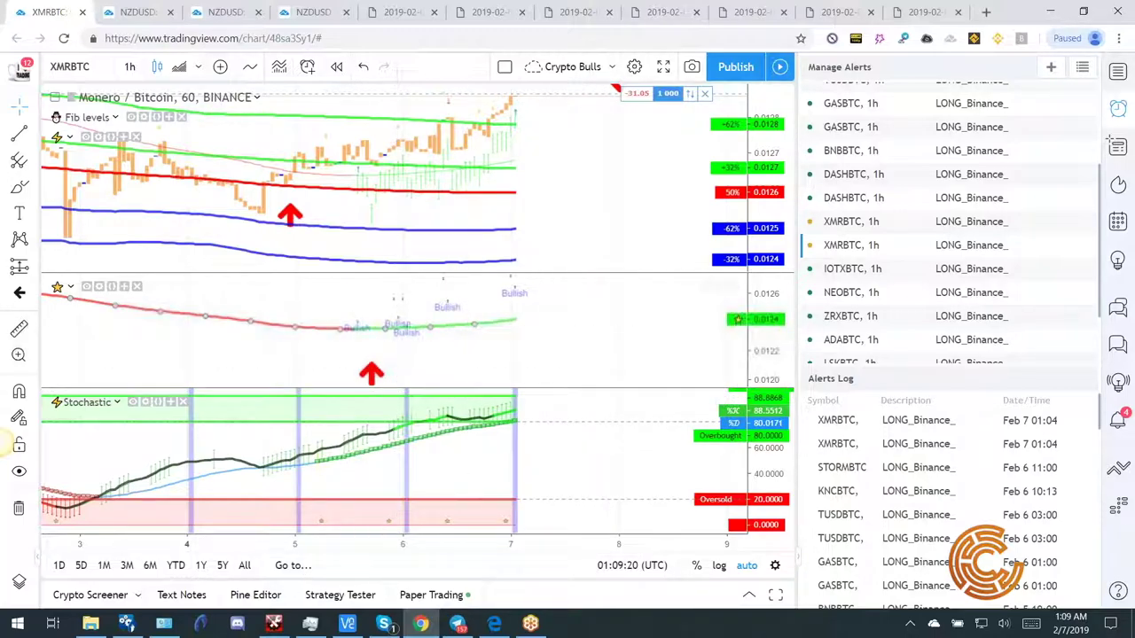
Search the cryptocurrency symbols for COR and clear the search text.
click(69, 67)
key(BackSpace)
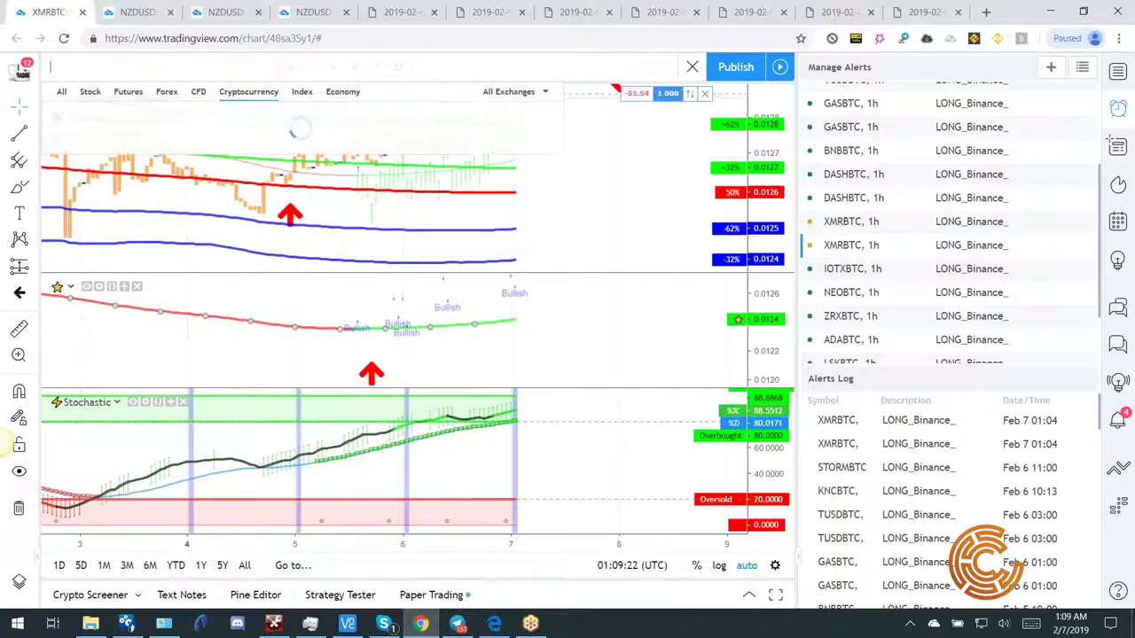
text(COR)
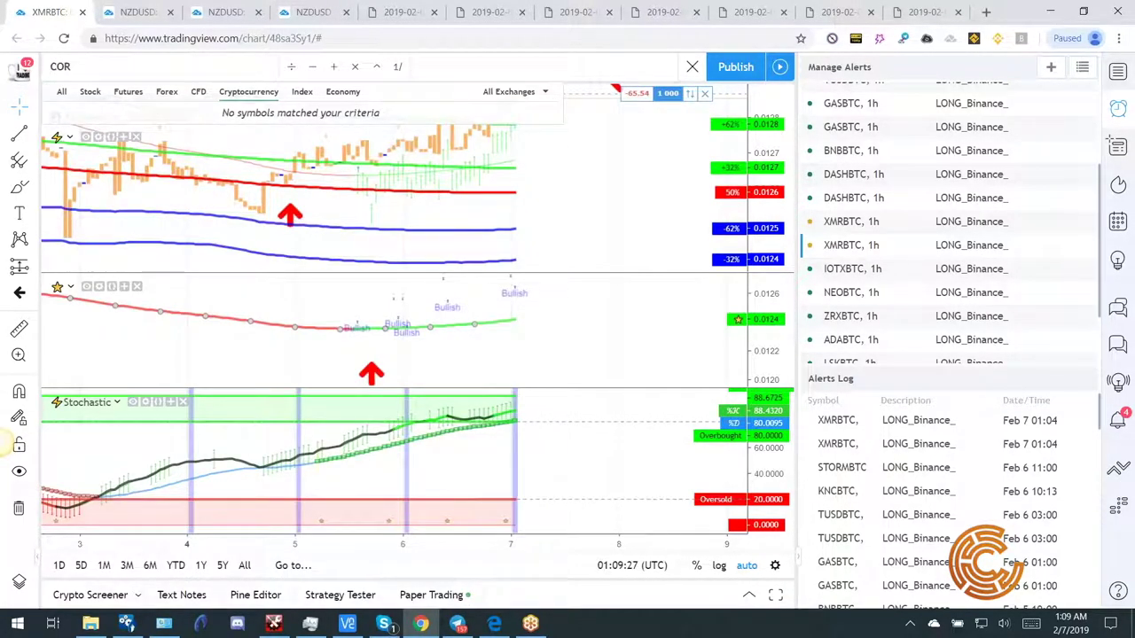
key(BackSpace)
key(BackSpace)
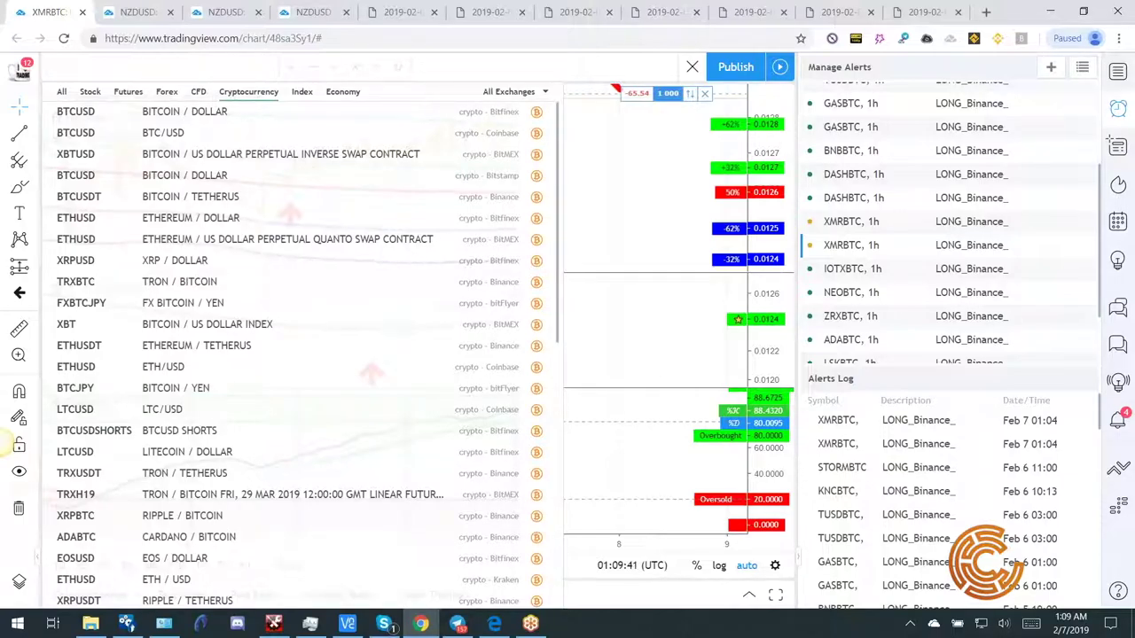
Limit the symbol search to the BitMEX exchange, search for ADA and load the Cardano / Bitcoin futures contract ADAH19.
click(546, 92)
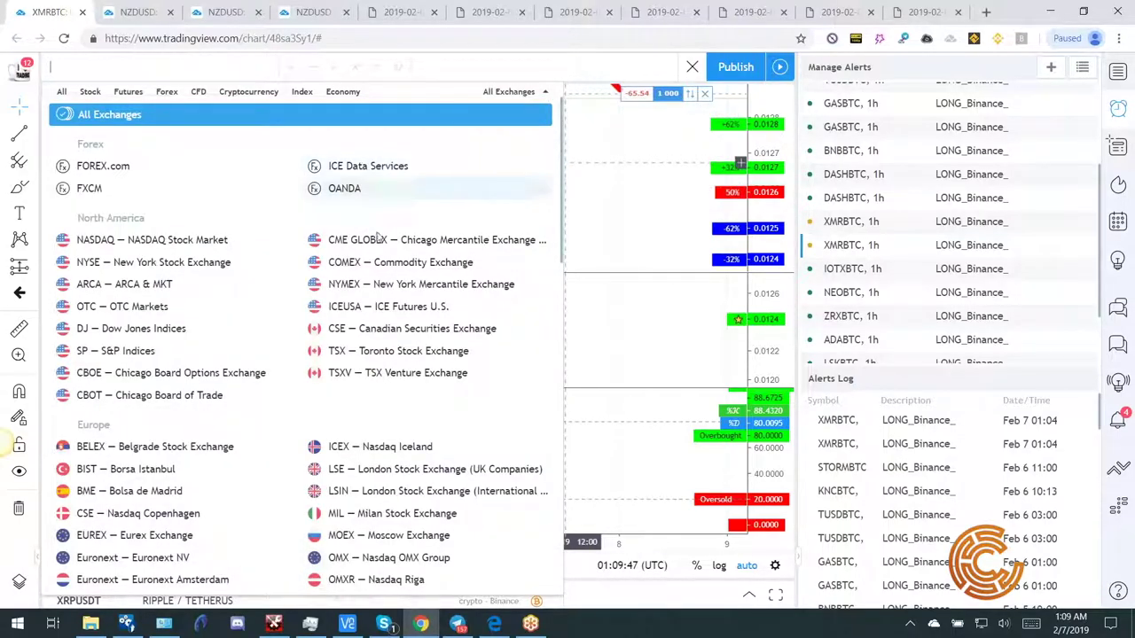
scroll(382, 290, down, 5)
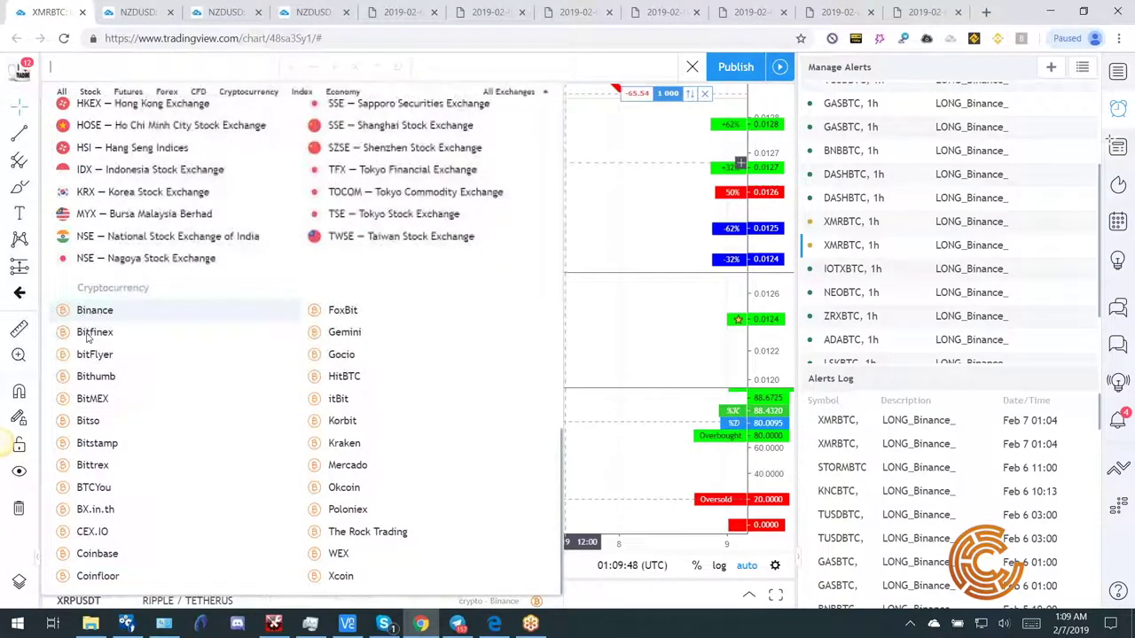
click(92, 399)
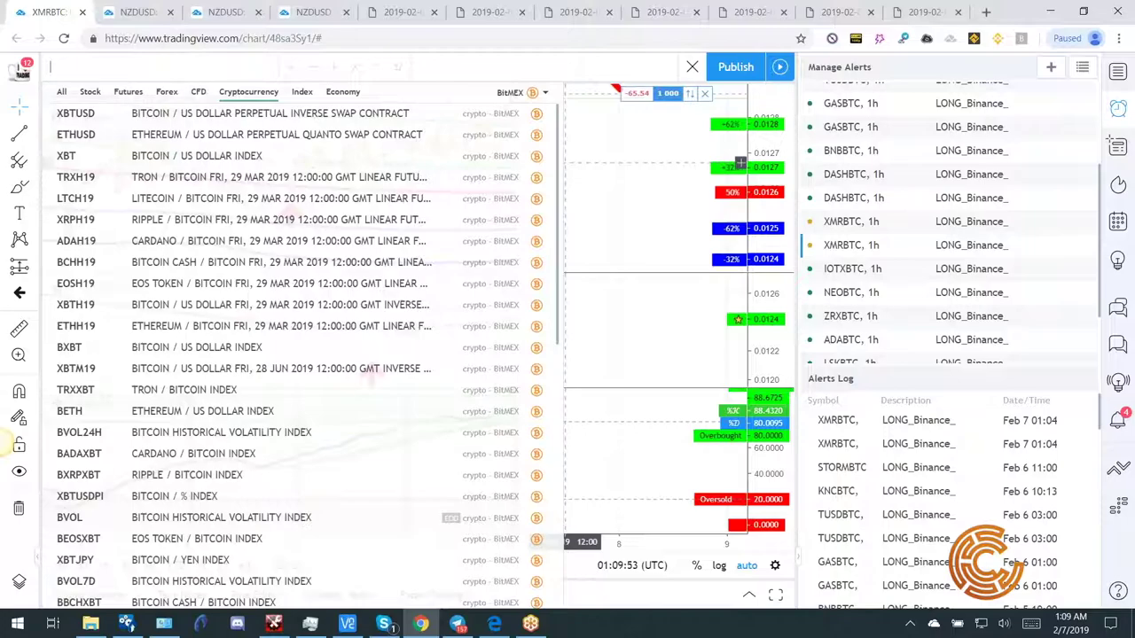
text(ADA)
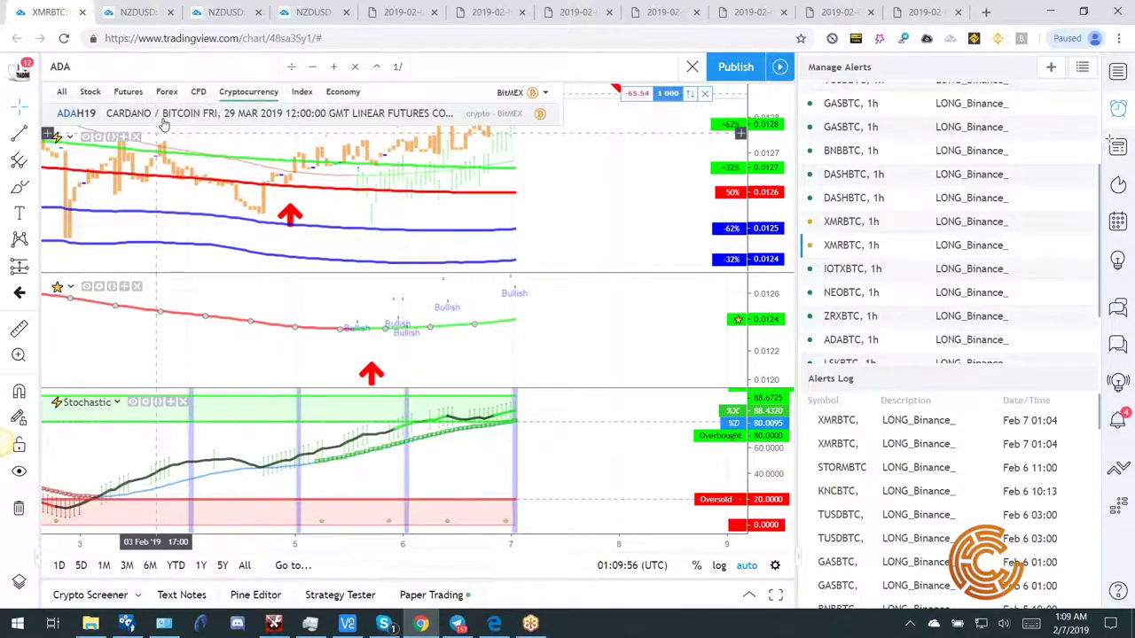
click(163, 124)
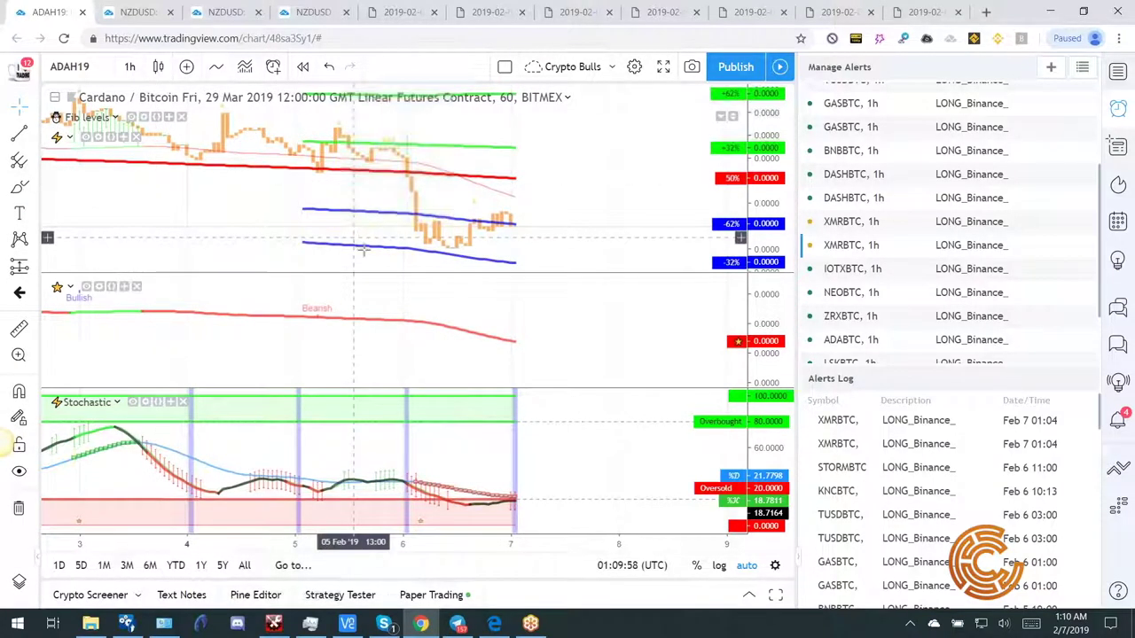
View the ADAH19 chart at the 4-hour interval and inspect its price history back to December.
scroll(364, 251, down, 4)
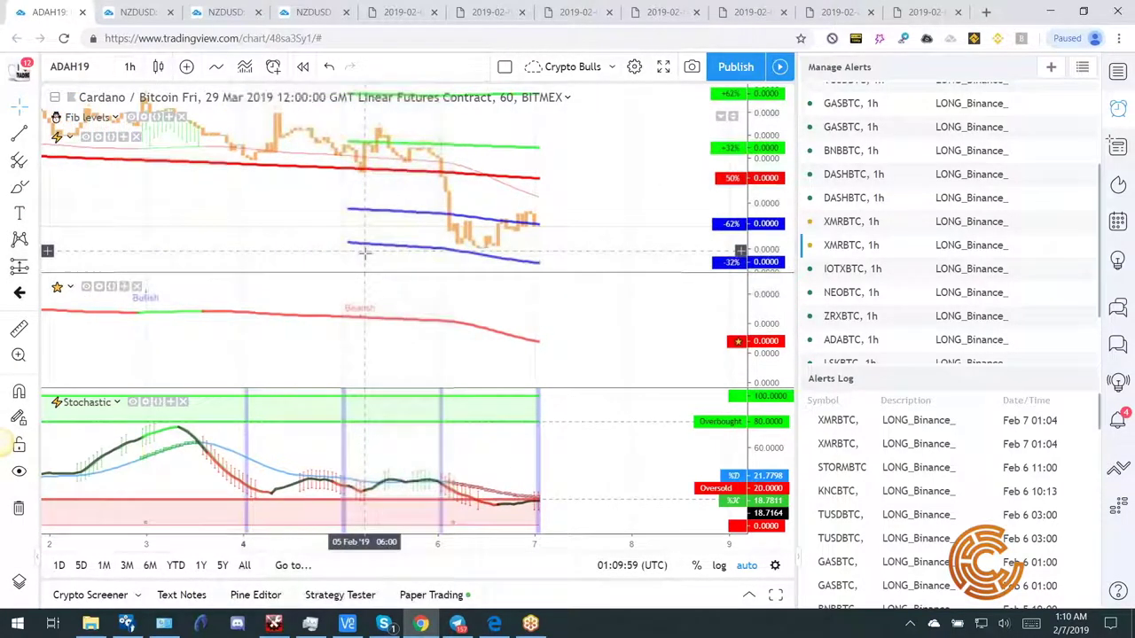
click(133, 69)
click(160, 319)
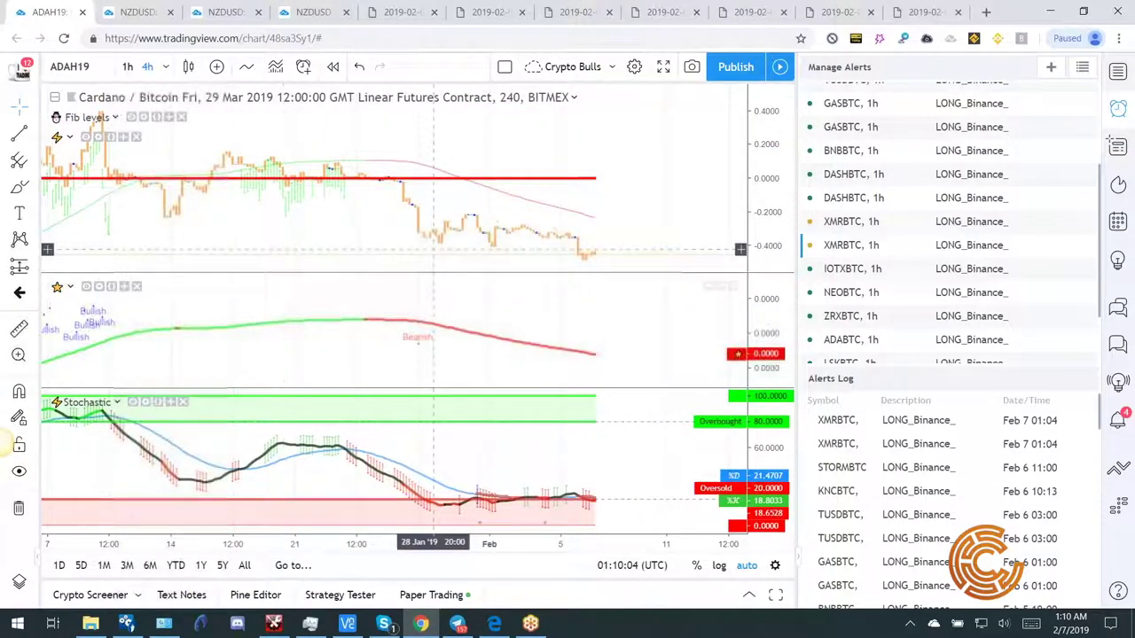
scroll(433, 249, down, 5)
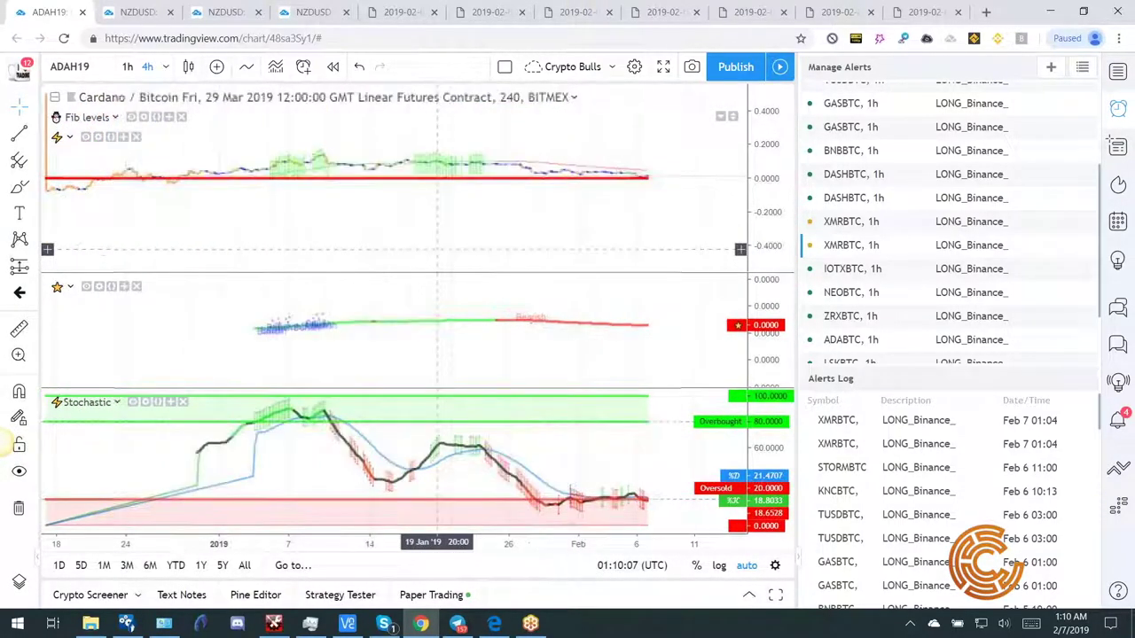
scroll(437, 249, up, 5)
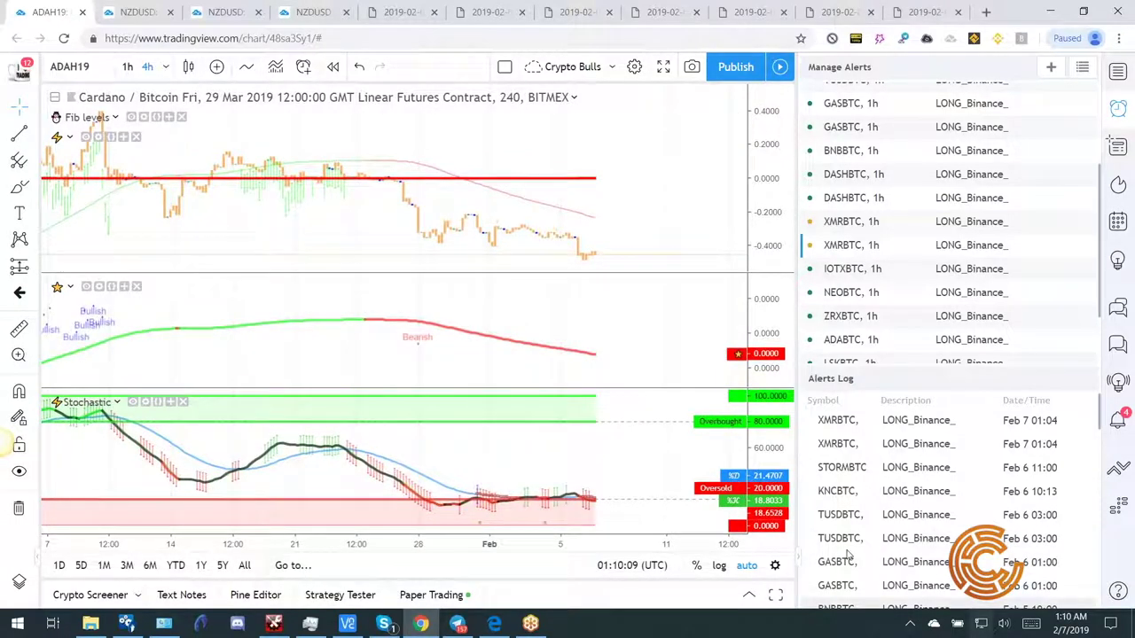
Hide the alerts list and examine the Bullish and Bearish signals across the widened 4-hour ADAH19 chart.
click(799, 557)
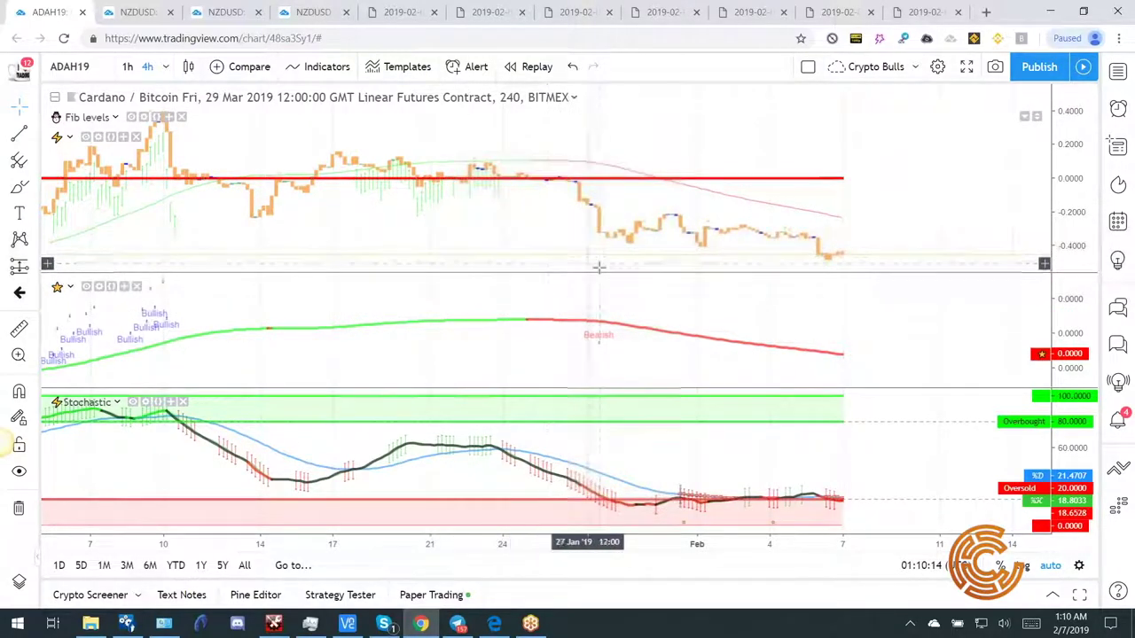
scroll(599, 266, down, 3)
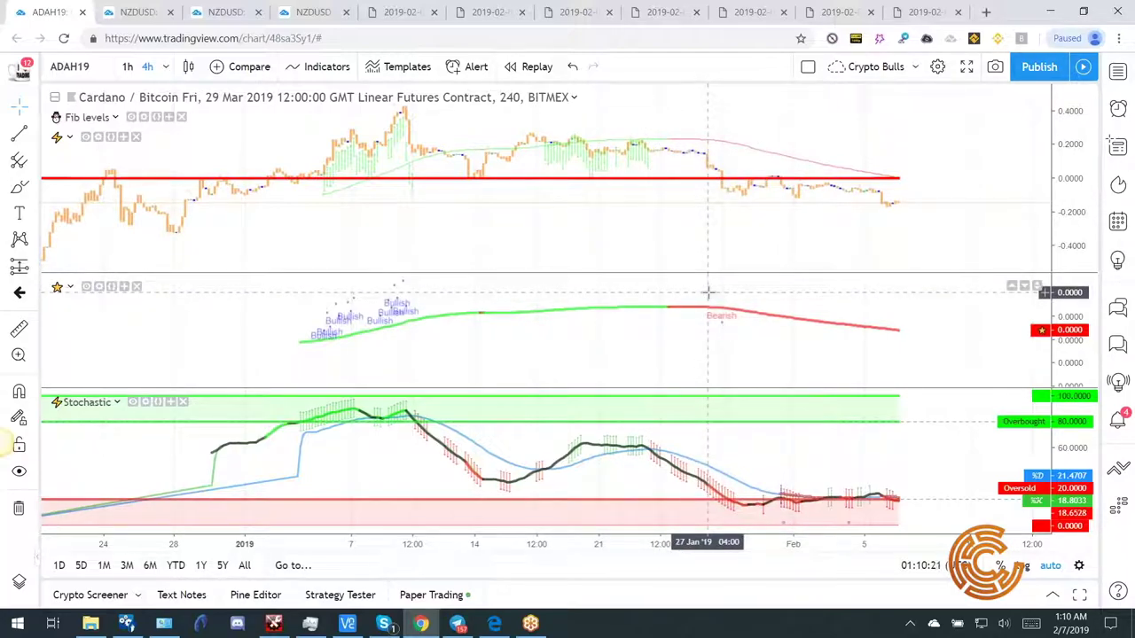
scroll(709, 291, up, 2)
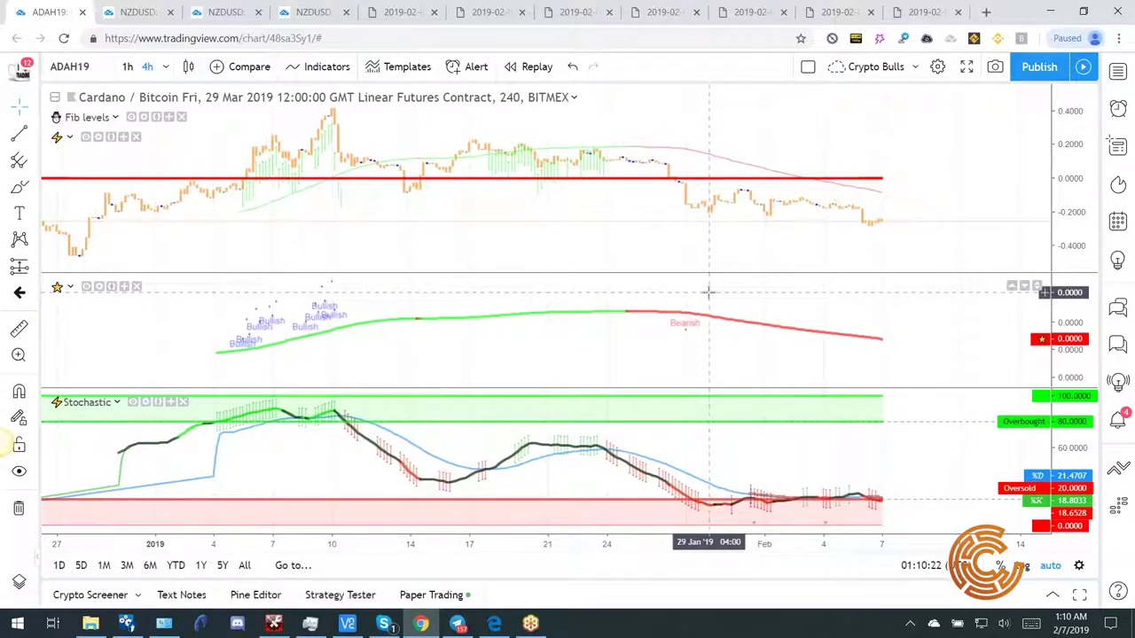
scroll(708, 292, up, 3)
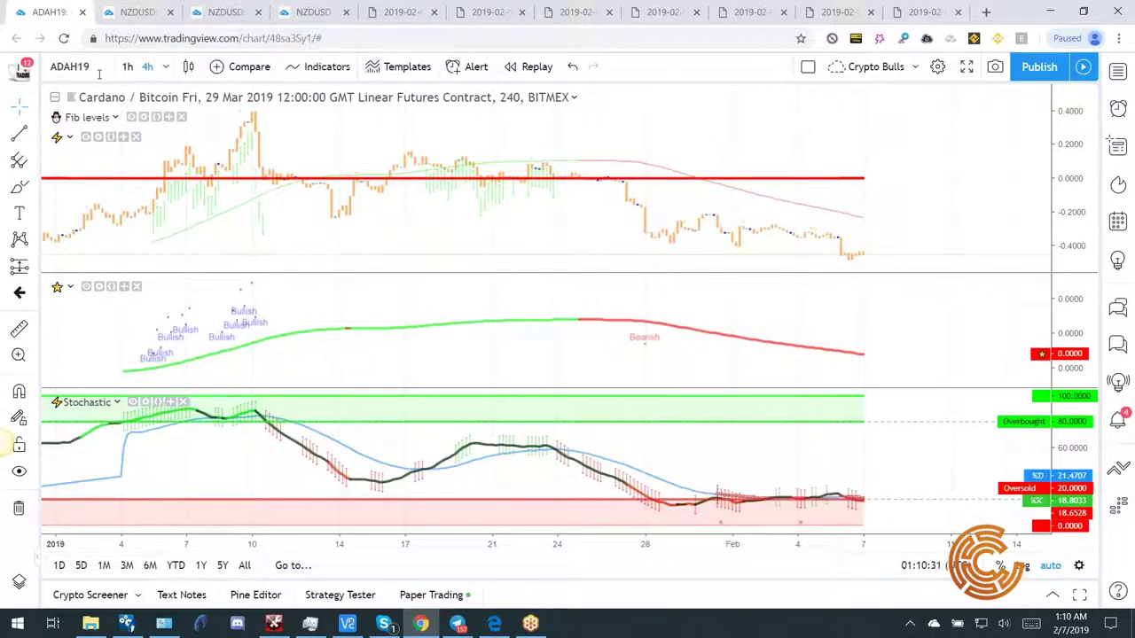
Set the ADAH19 chart interval back to 1 hour.
click(165, 68)
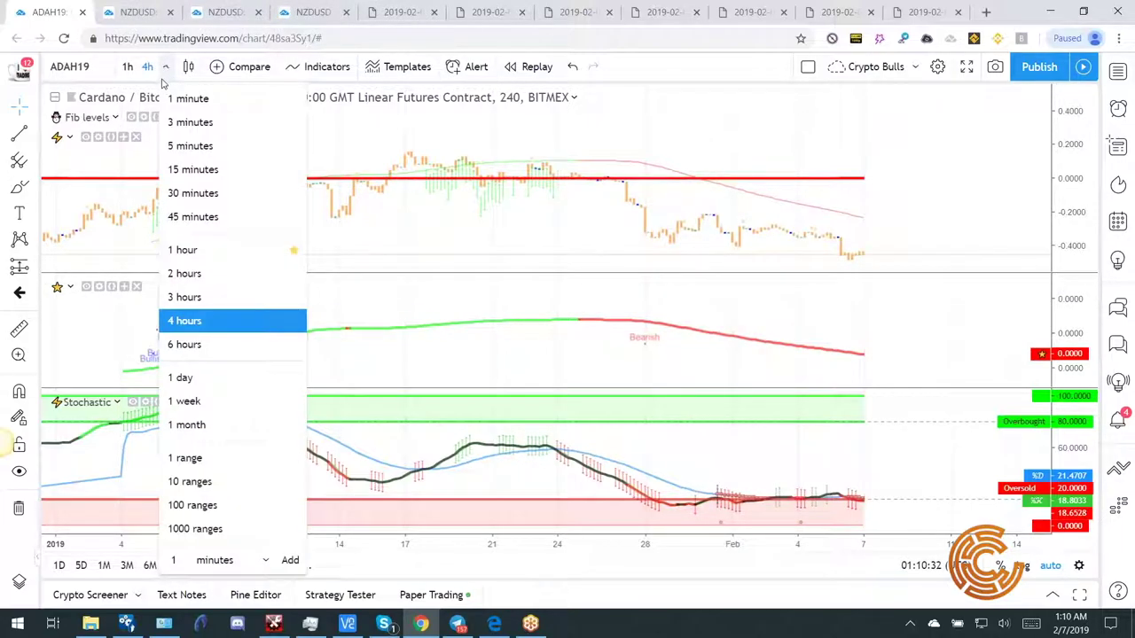
click(235, 252)
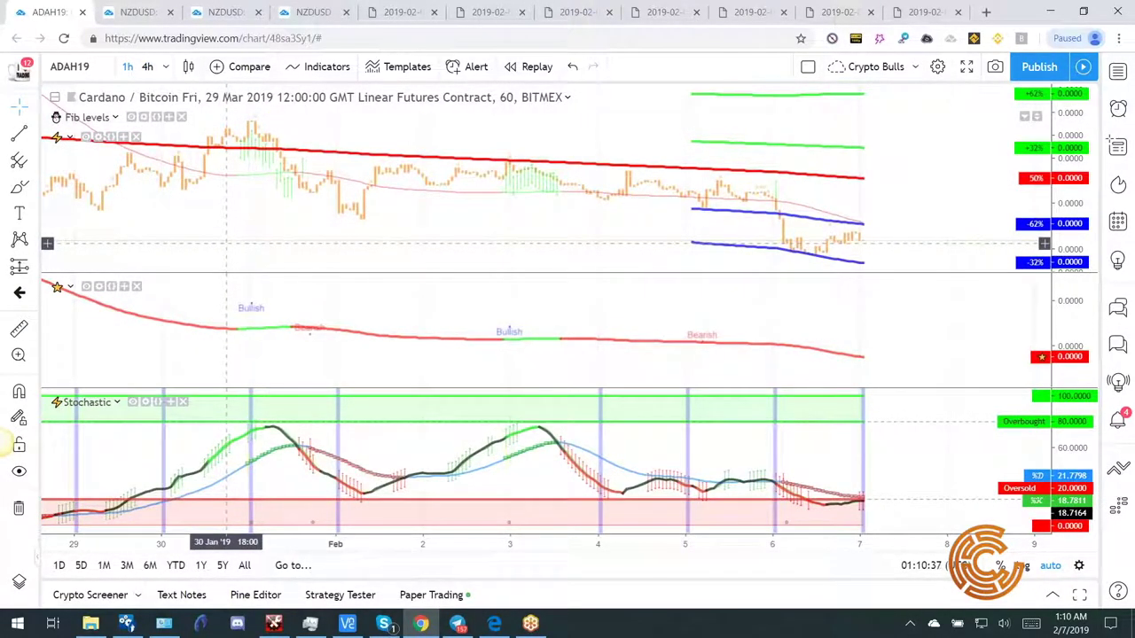
Set the ADAH19 chart interval to 6 hours and view its full price history.
click(170, 74)
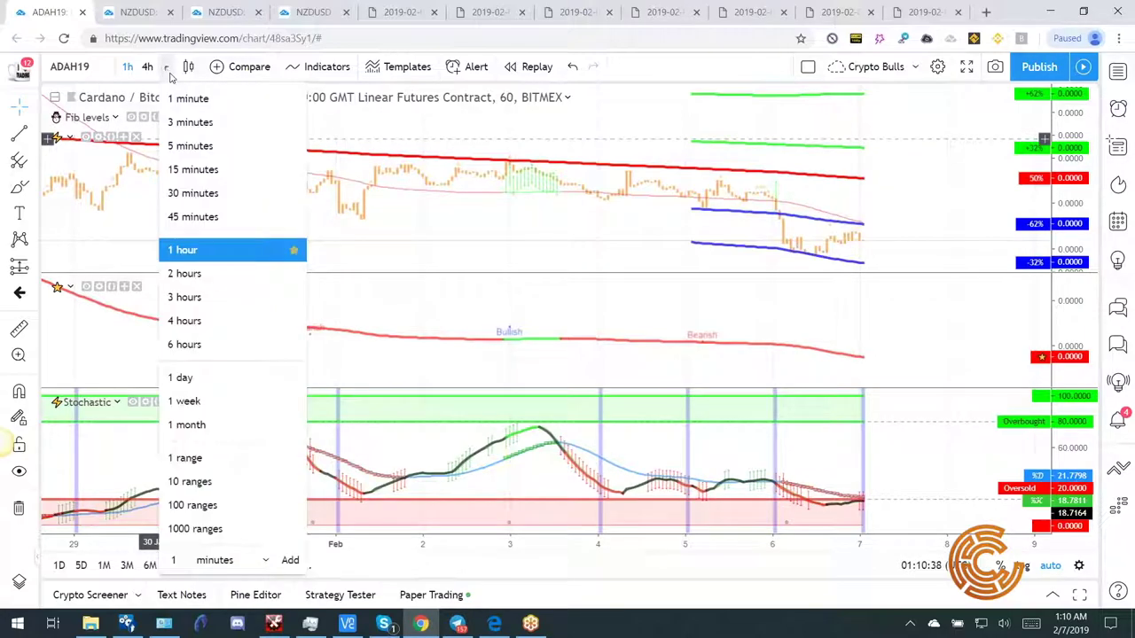
click(104, 69)
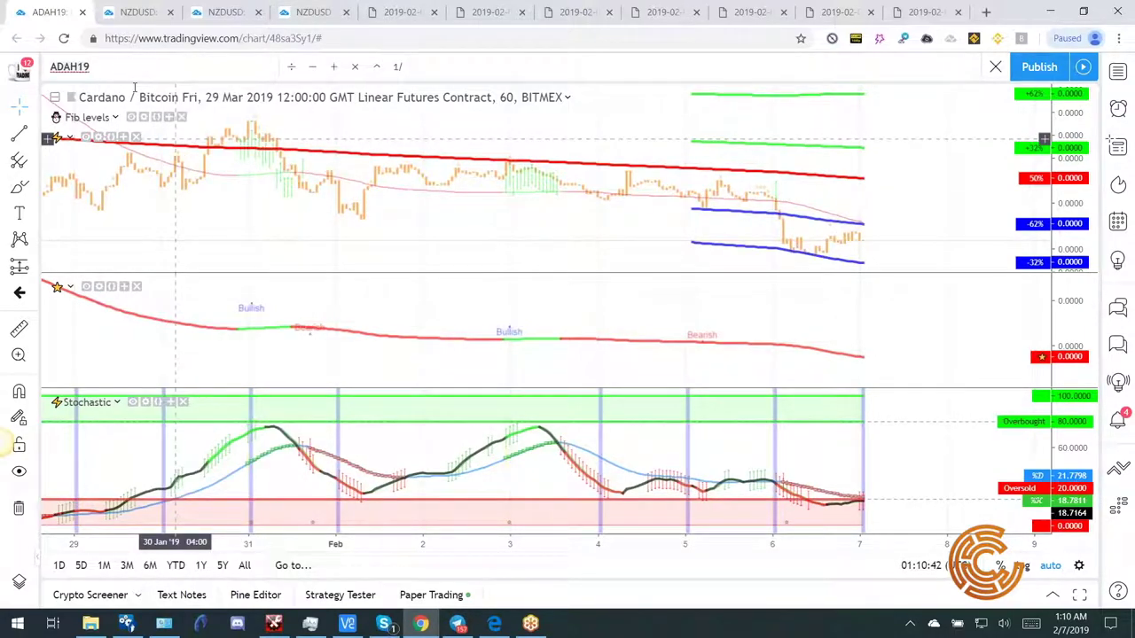
click(134, 86)
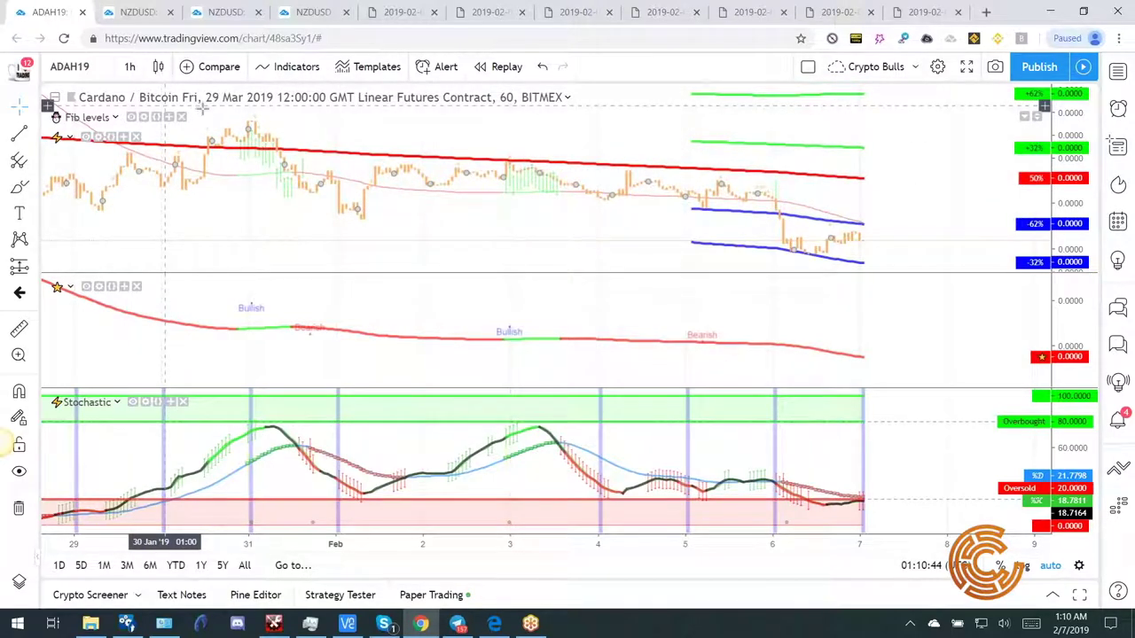
click(130, 71)
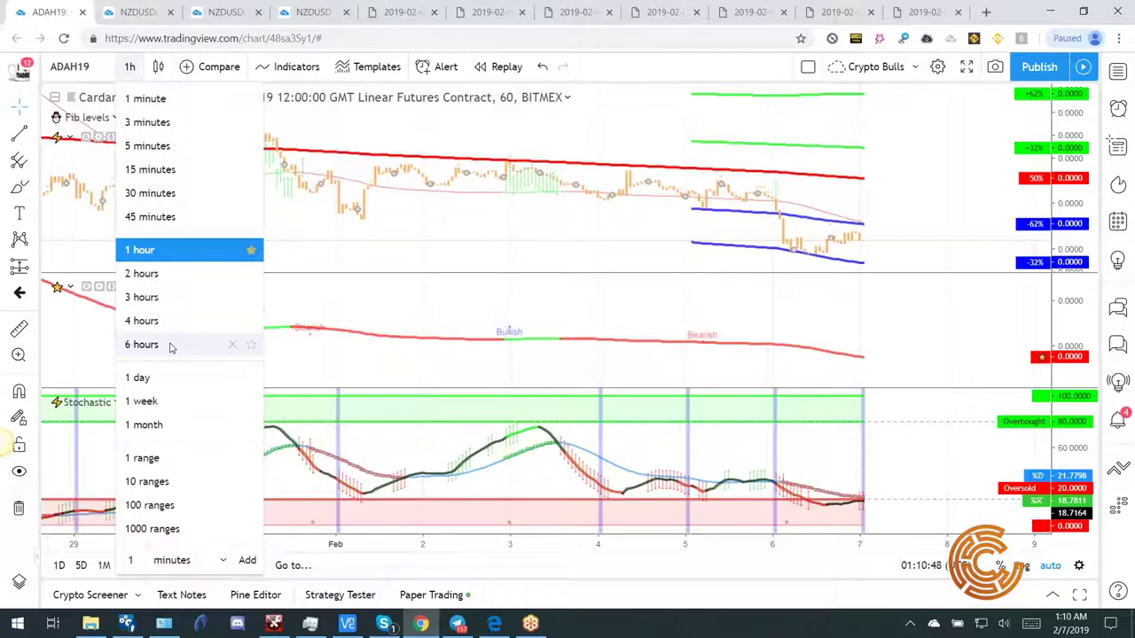
click(142, 344)
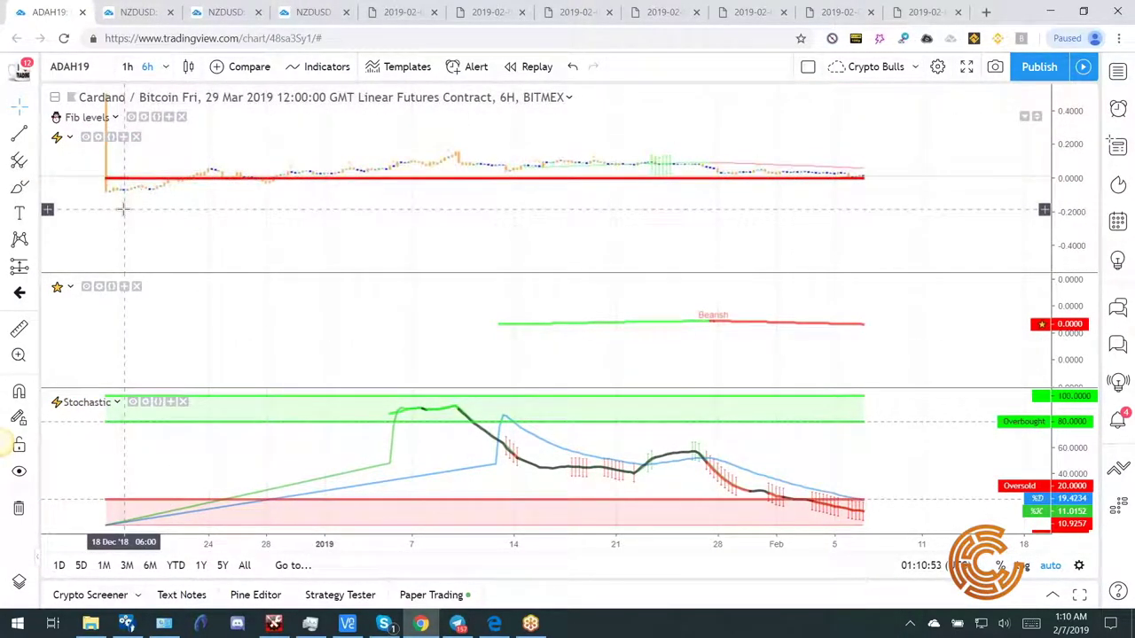
scroll(123, 210, down, 1)
scroll(123, 210, down, 1)
Clear the symbol search to list all BitMEX contracts and load the Bitcoin / US Dollar perpetual contract XBTUSD.
click(93, 68)
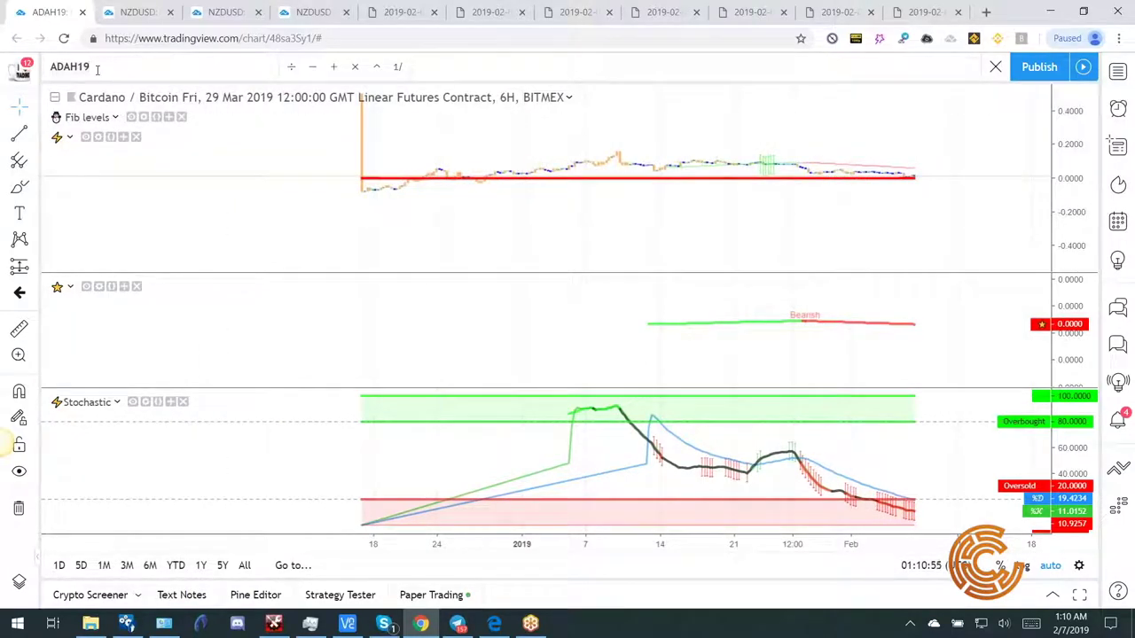
key(BackSpace)
key(BackSpace)
key(BackSpace)
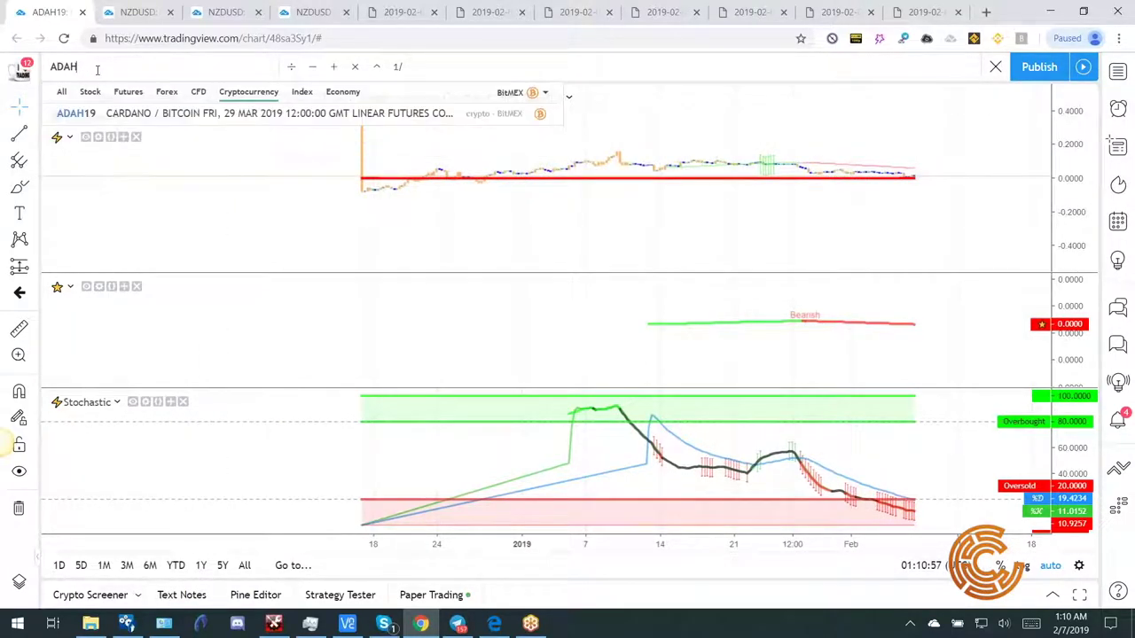
key(BackSpace)
key(BackSpace)
key(BackSpace)
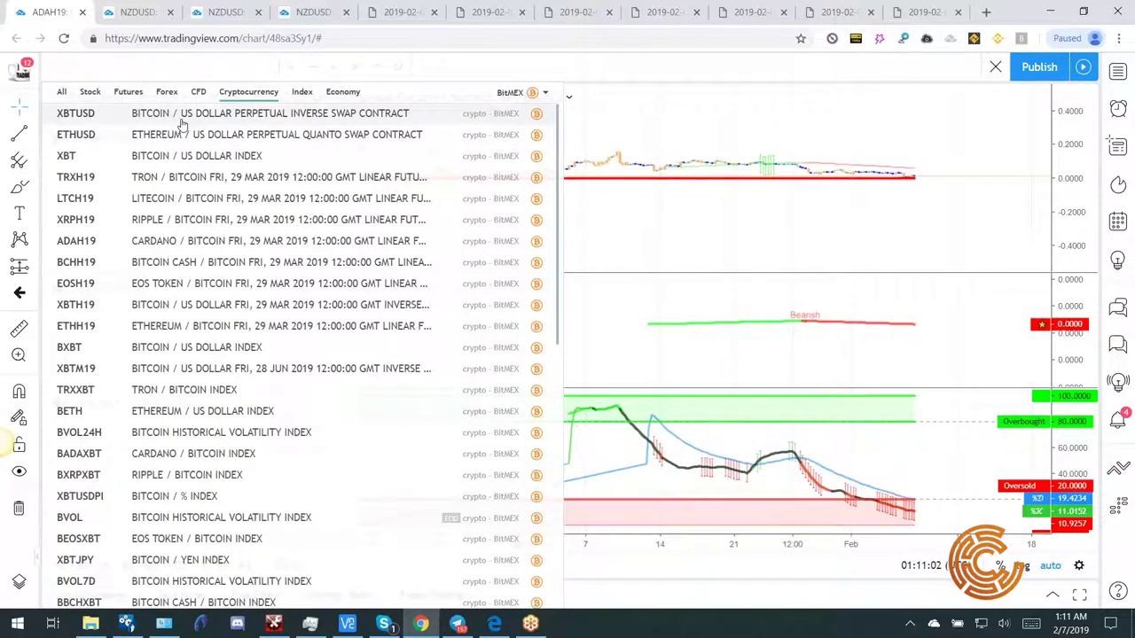
click(180, 121)
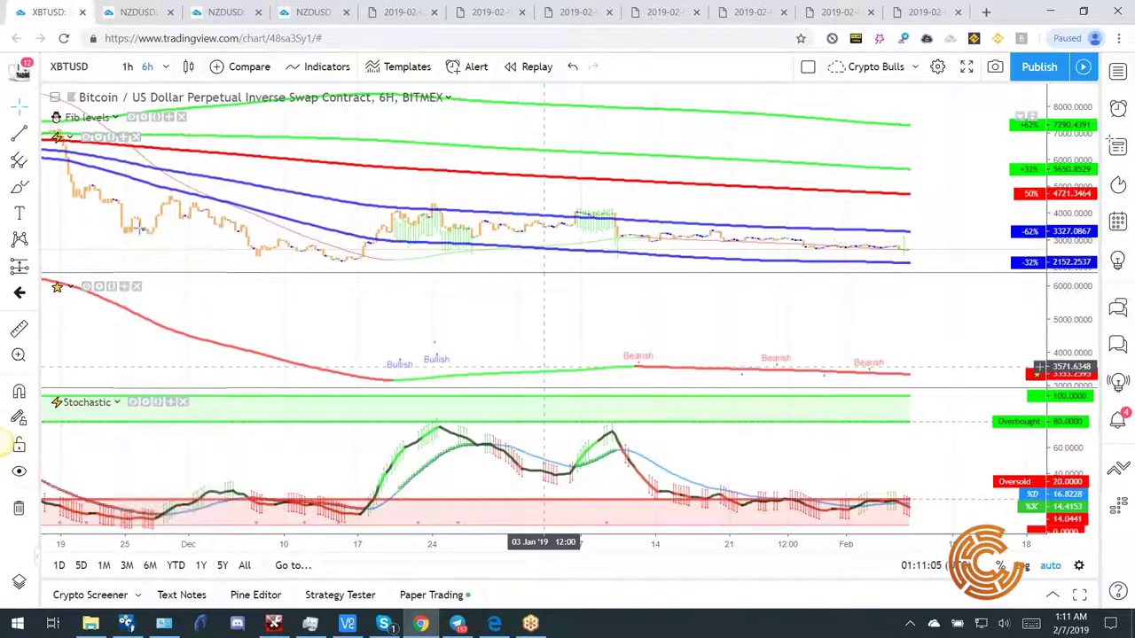
Review the 6-hour XBTUSD signals back to October and set the chart interval to 1 hour.
scroll(532, 414, down, 4)
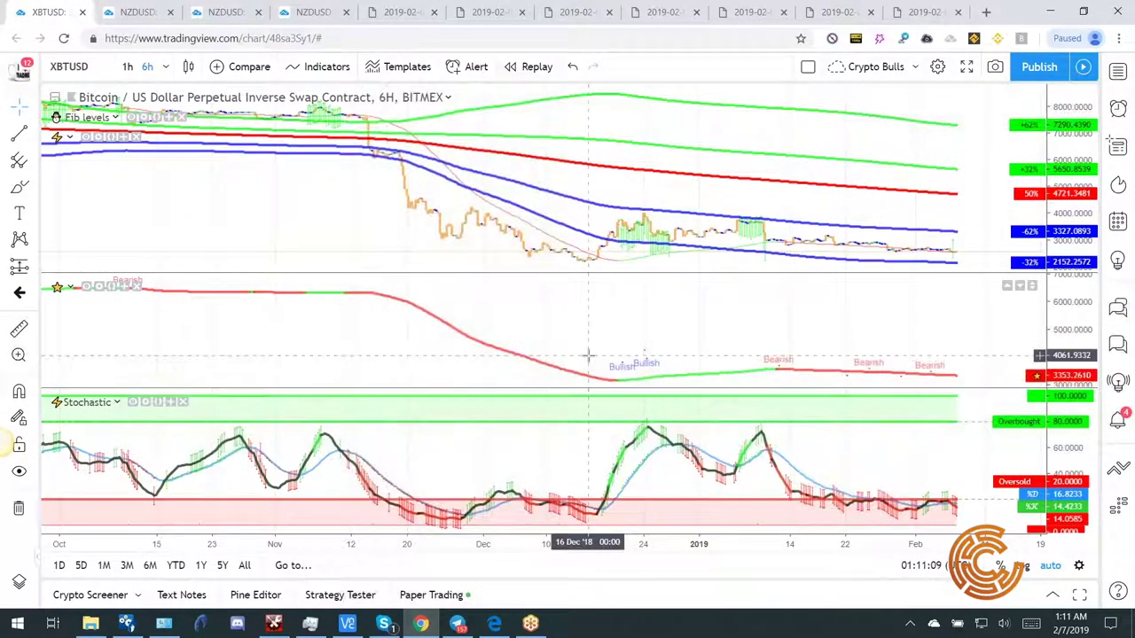
scroll(589, 354, up, 2)
scroll(589, 355, up, 1)
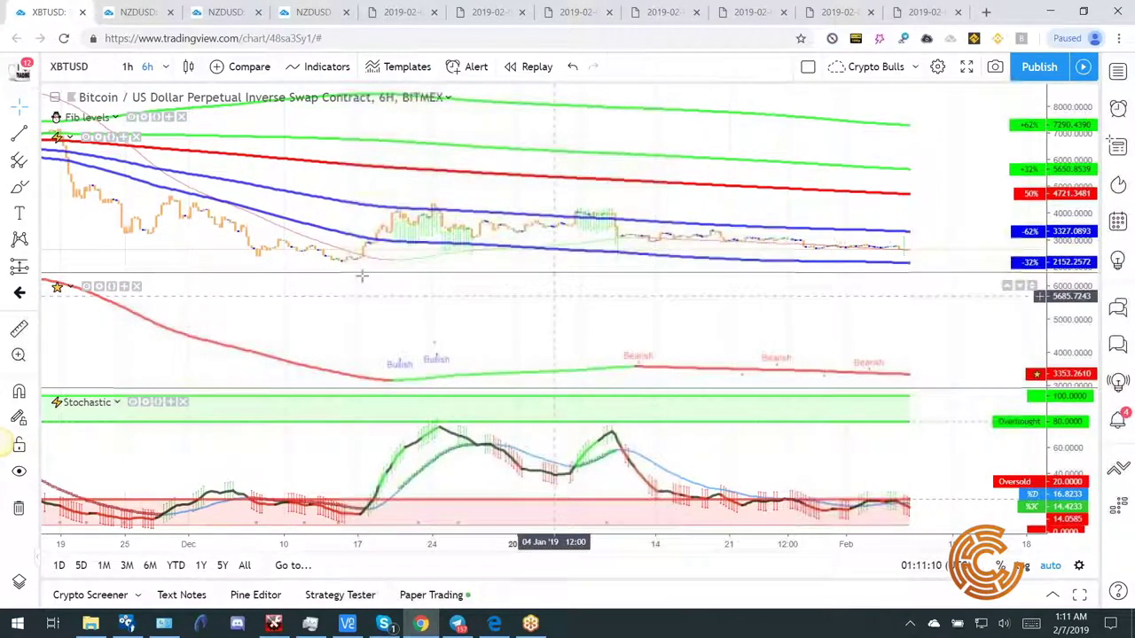
scroll(213, 275, down, 1)
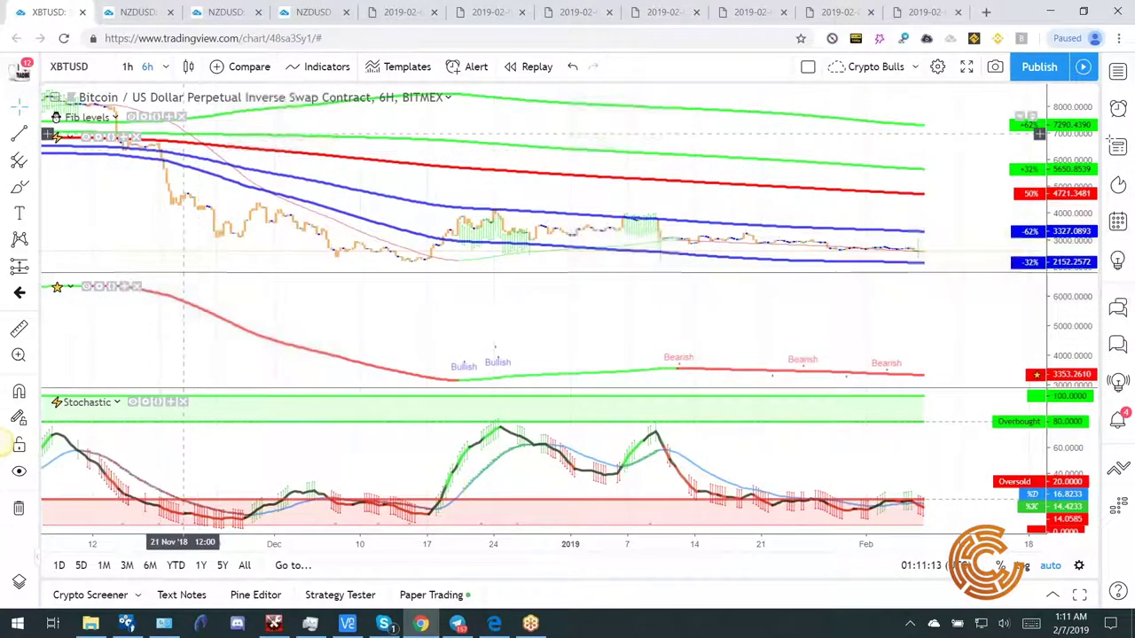
click(165, 66)
click(207, 251)
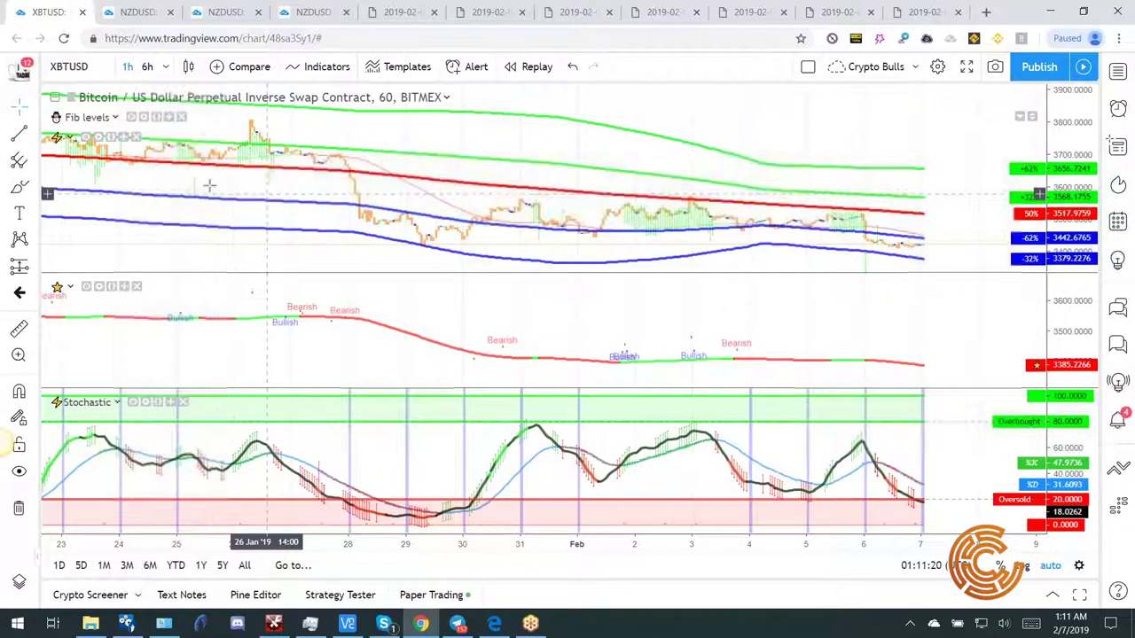
Load the Ripple / Bitcoin futures contract XRPH19 from the list of BitMEX symbols.
click(95, 75)
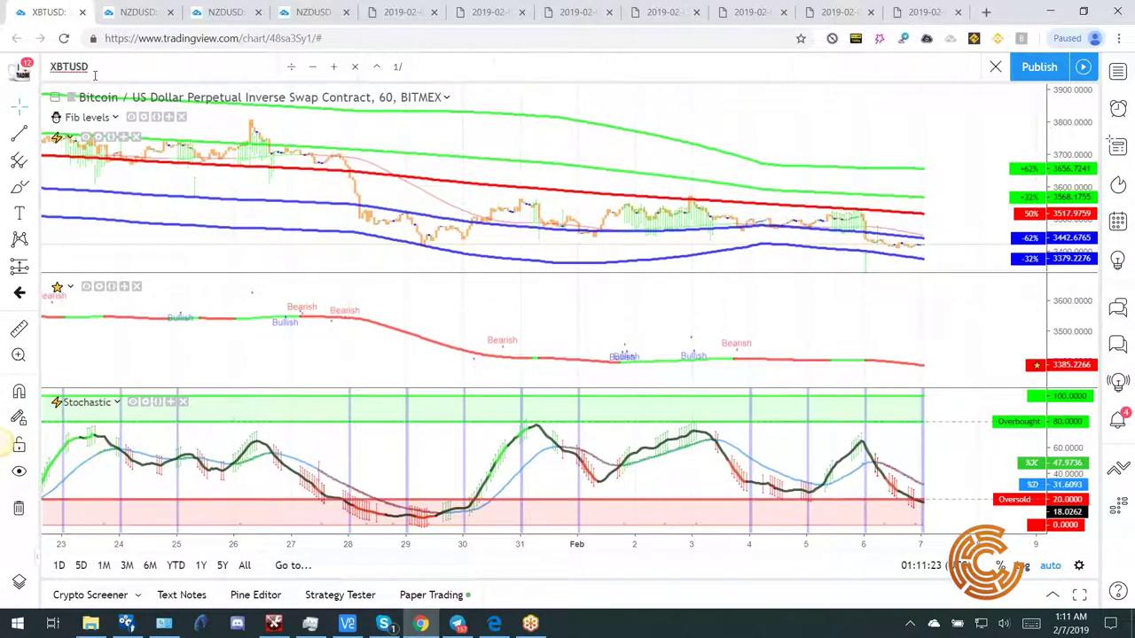
key(BackSpace)
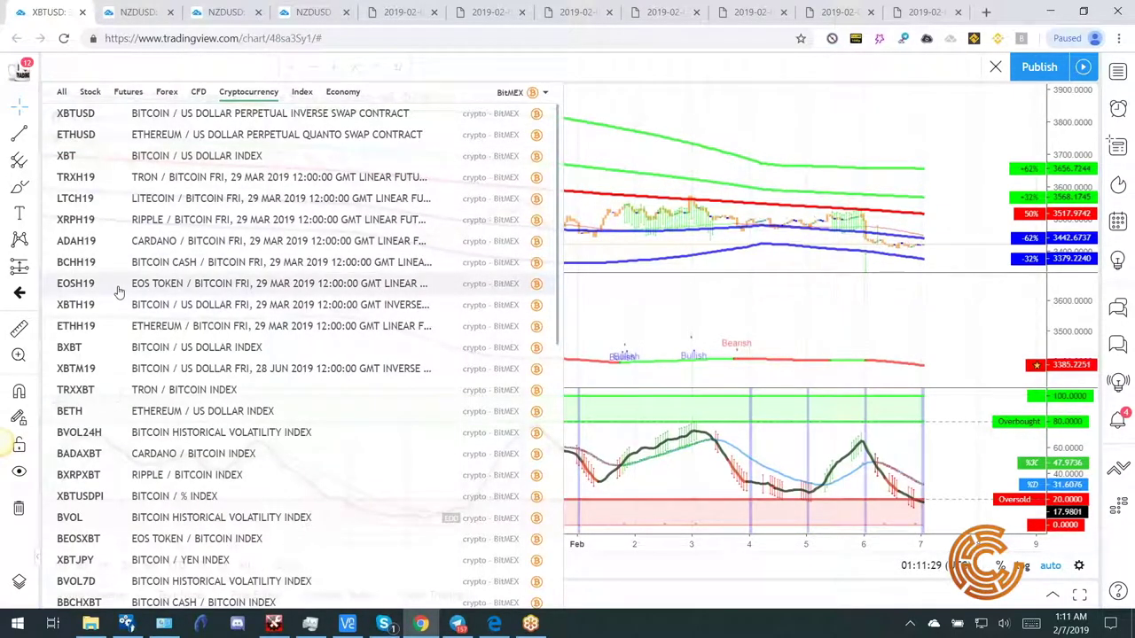
click(75, 220)
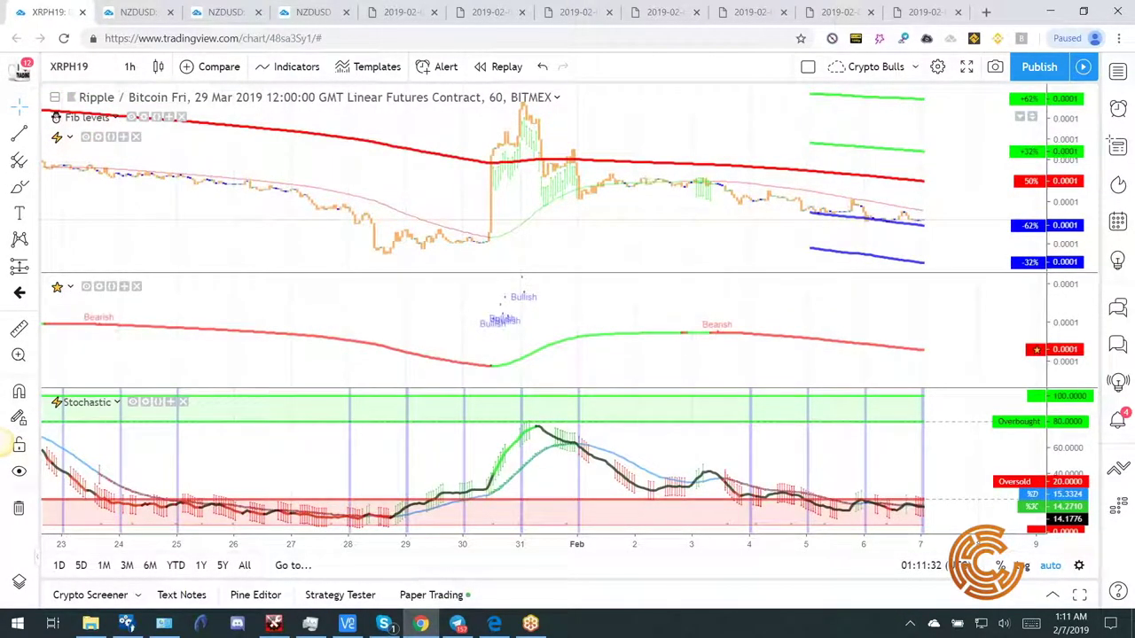
Search the BitMEX symbols for L and load the Litecoin / Bitcoin futures contract LTCH19.
click(101, 71)
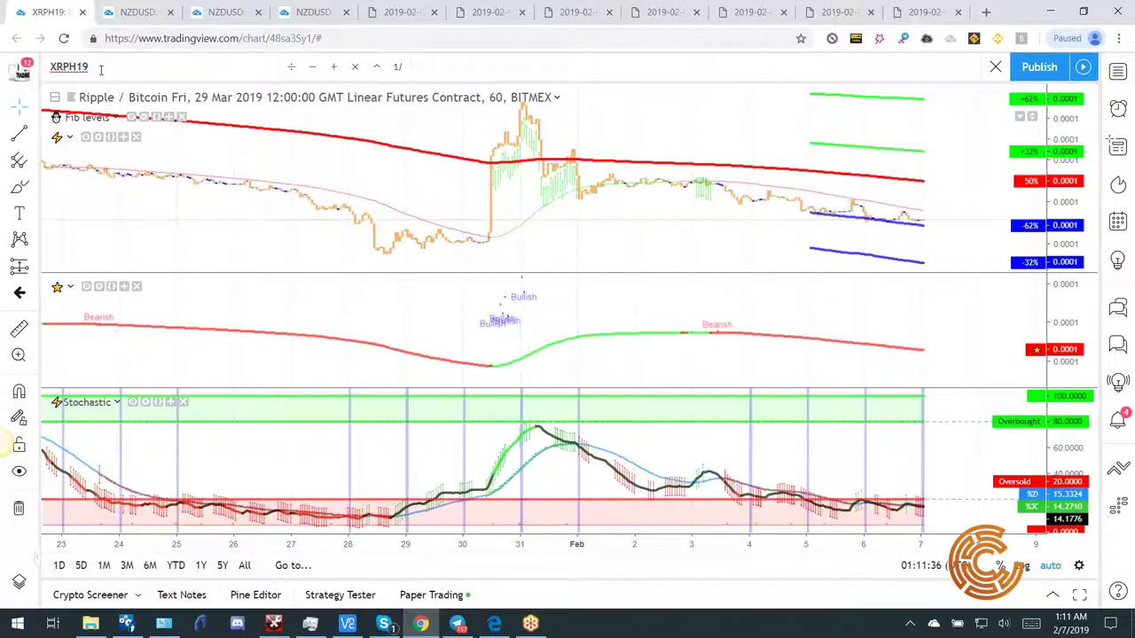
key(Escape)
click(90, 61)
text(L)
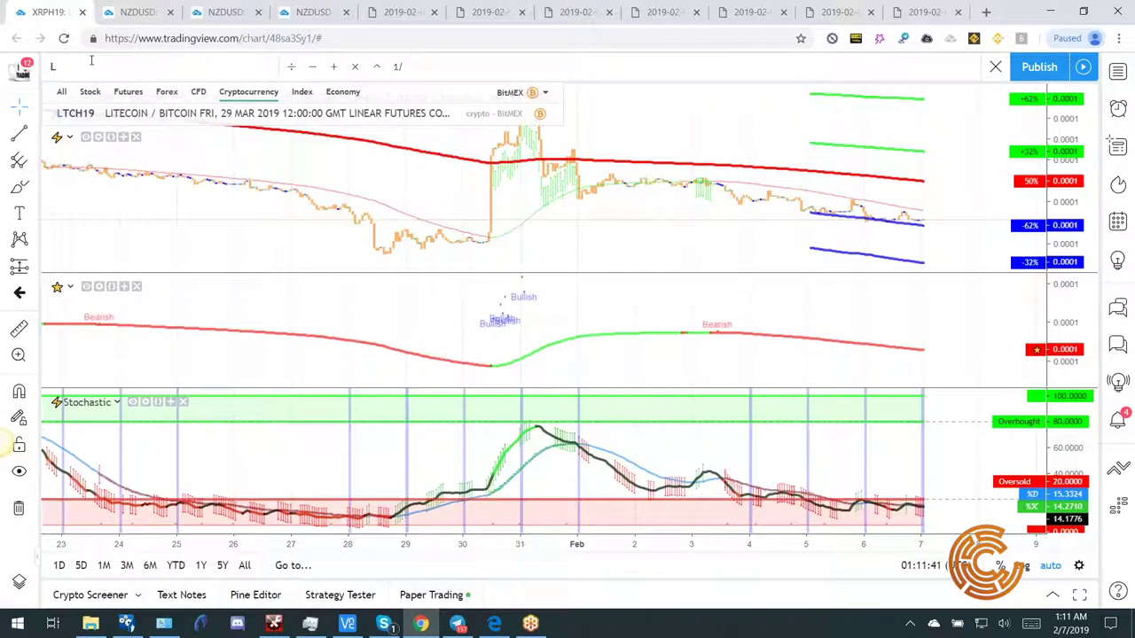
click(131, 113)
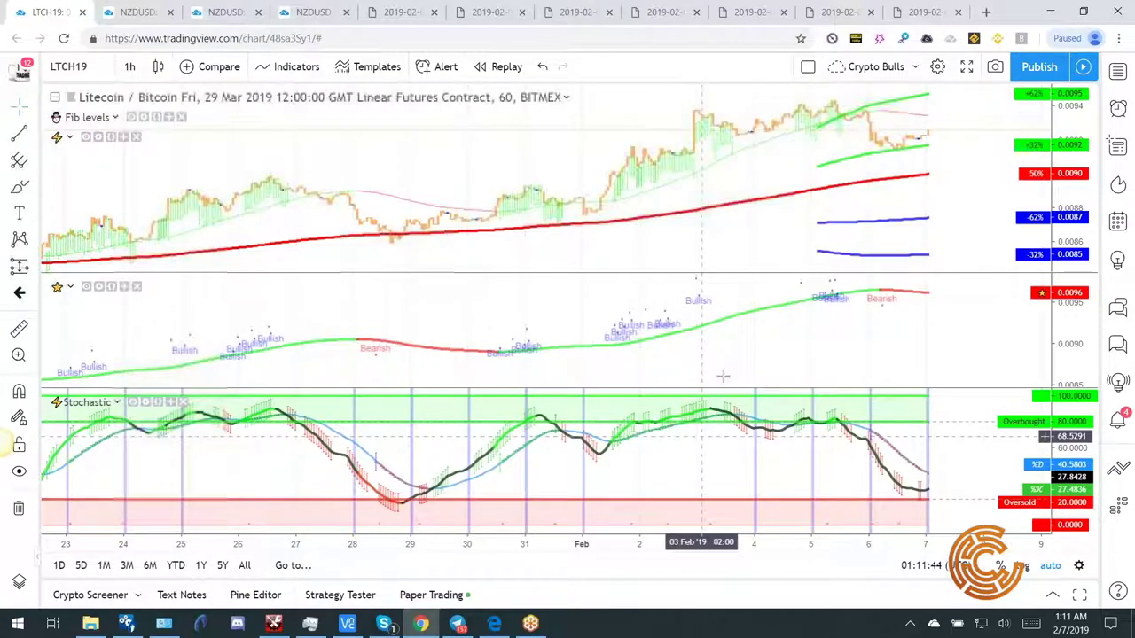
scroll(723, 367, up, 1)
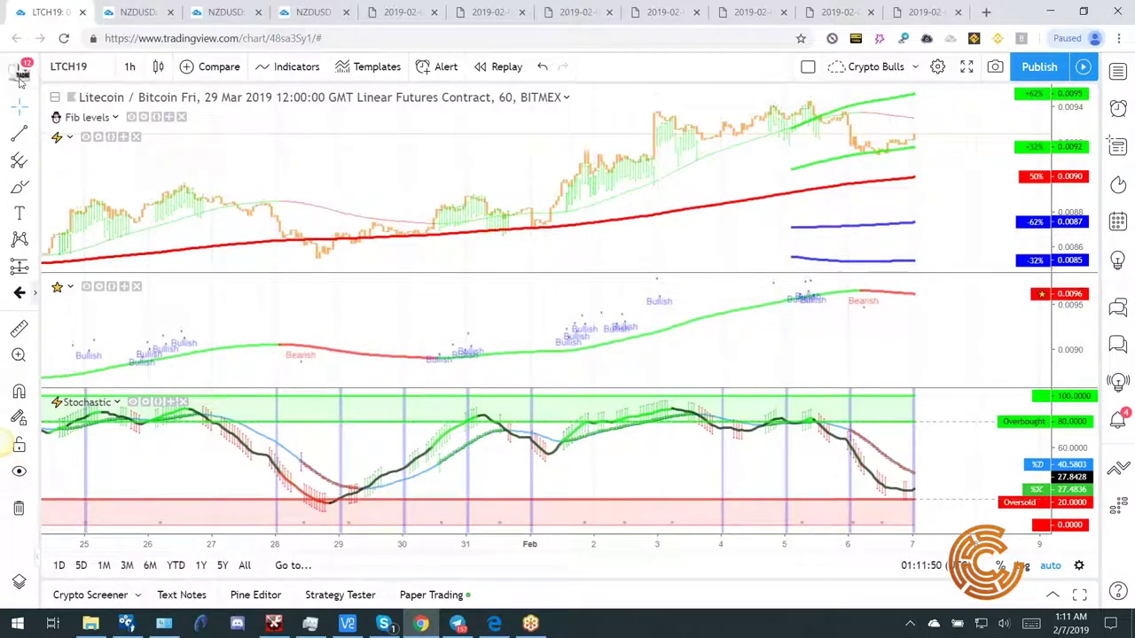
Place an upward arrow icon below the LTCH19 price line at 30 Jan '19 17:00.
click(33, 292)
click(85, 76)
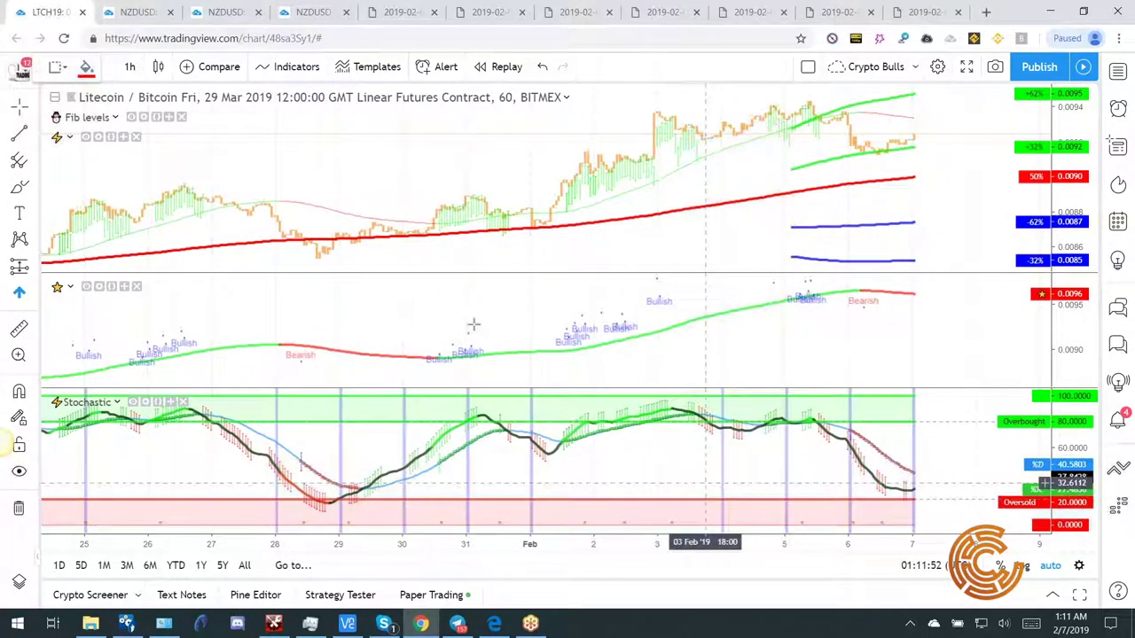
click(448, 260)
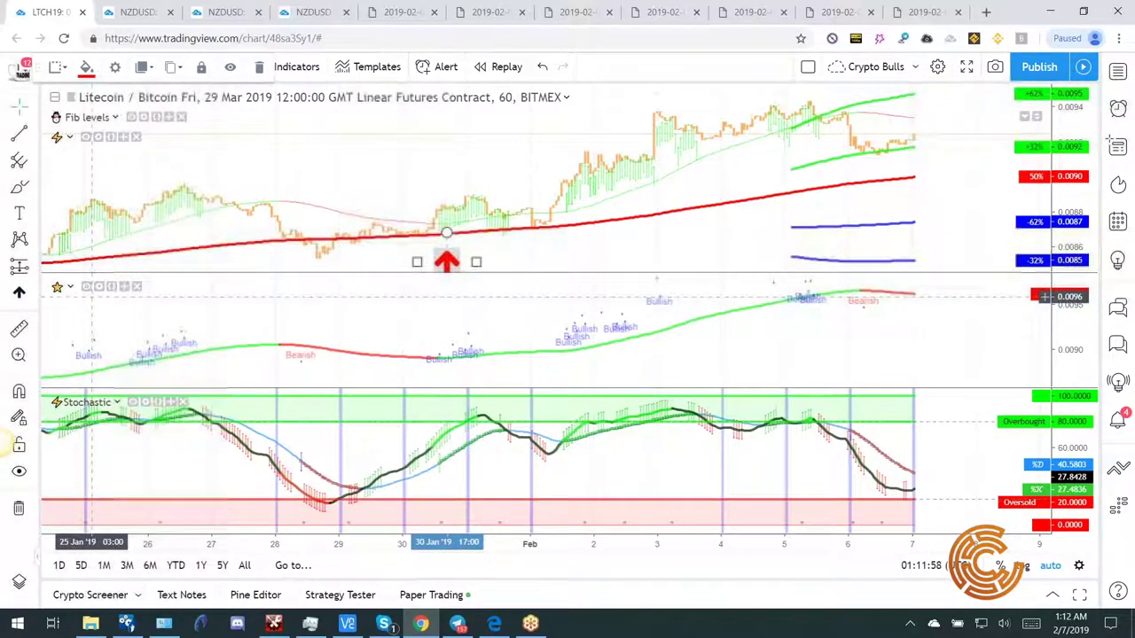
Place a second upward arrow below the Bullish signal in the middle indicator pane at 30 Jan '19 19:00.
click(28, 300)
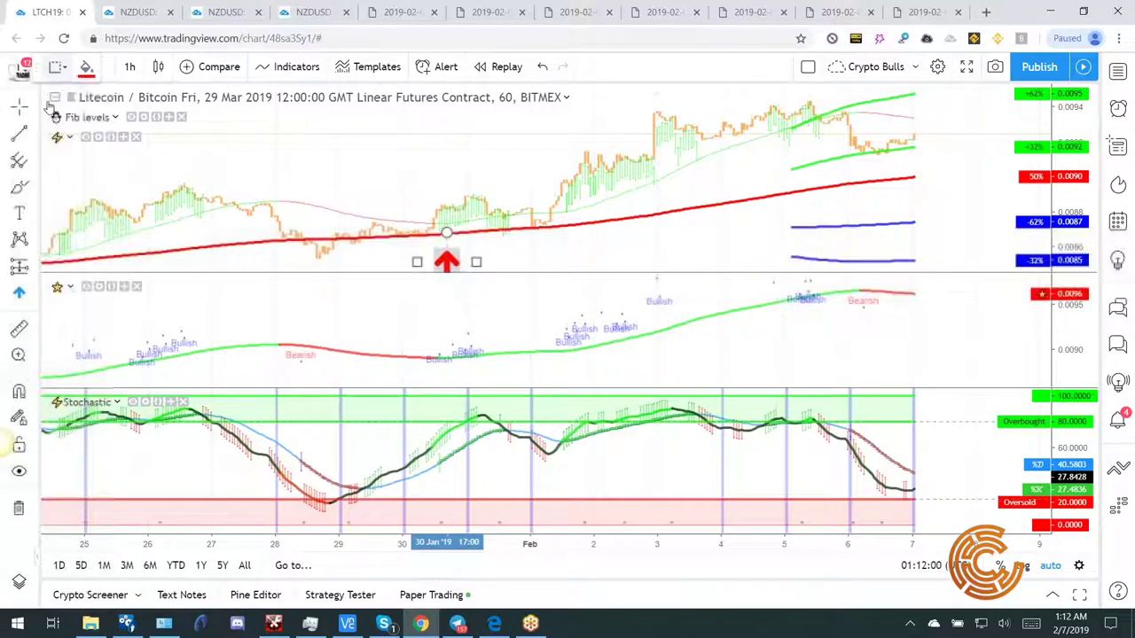
click(33, 296)
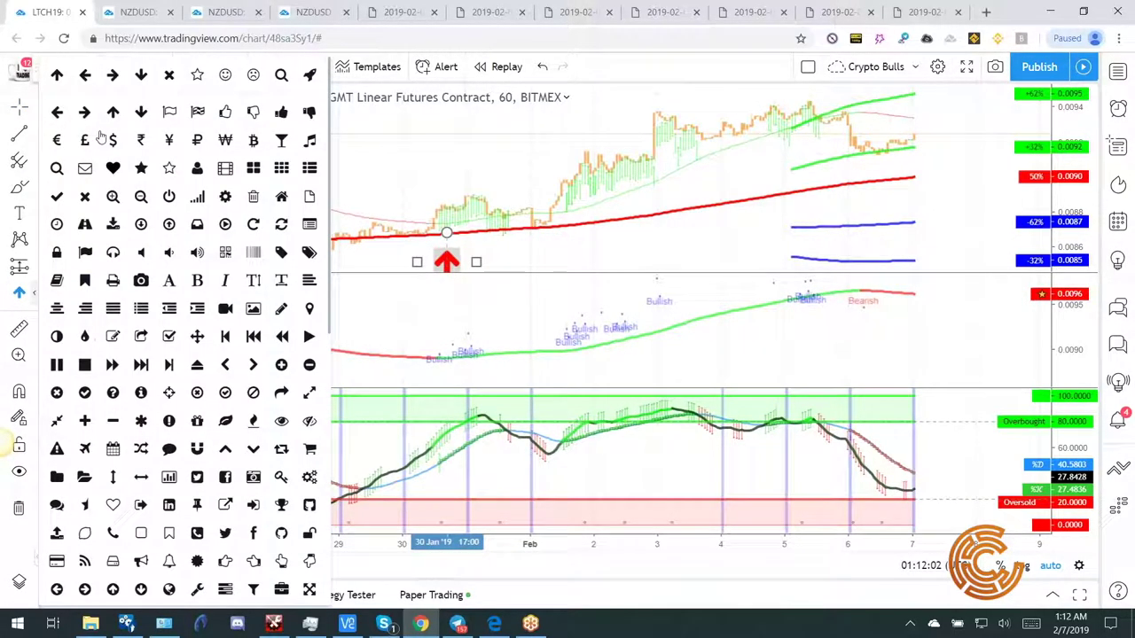
click(57, 77)
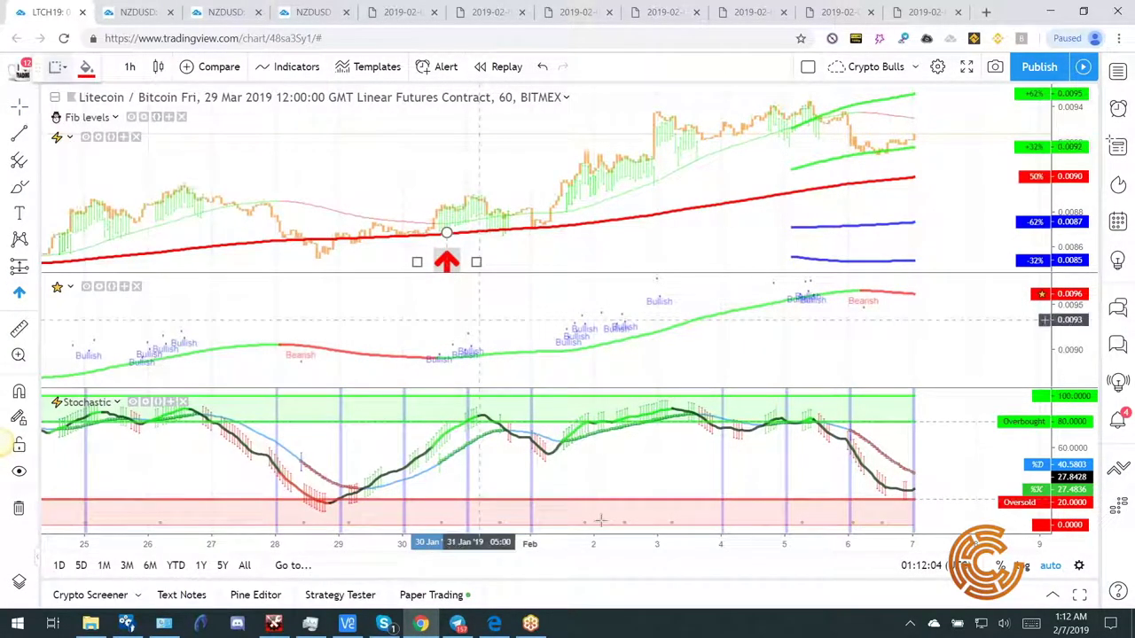
click(452, 378)
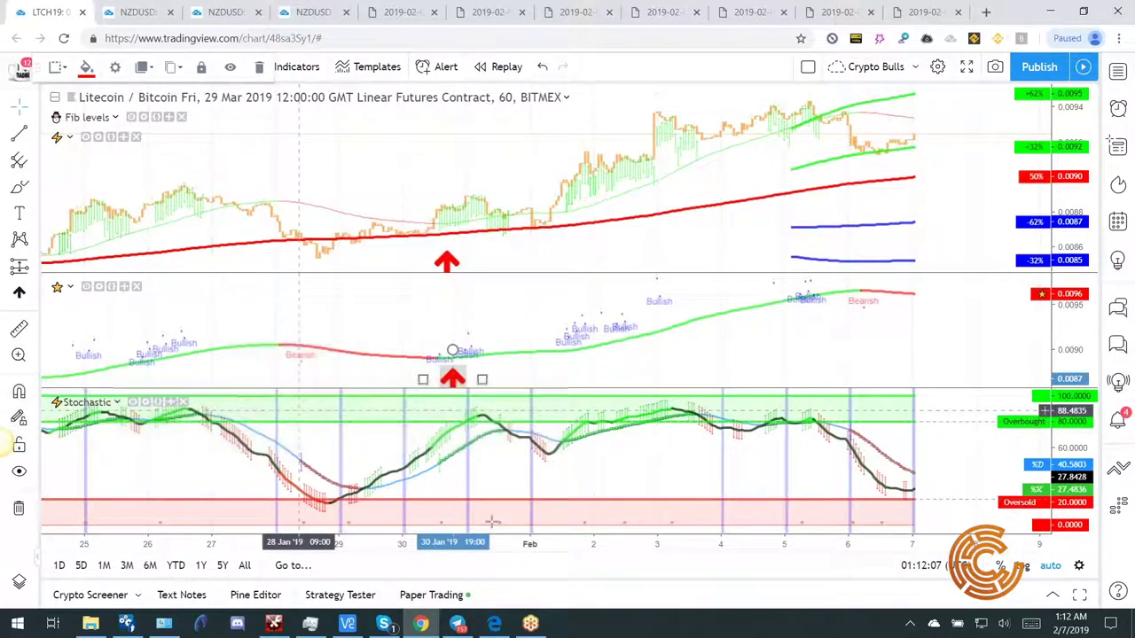
Place a right-pointing arrow just below the oversold line in the Stochastic pane, slightly after the 30 January mark.
click(32, 294)
click(114, 77)
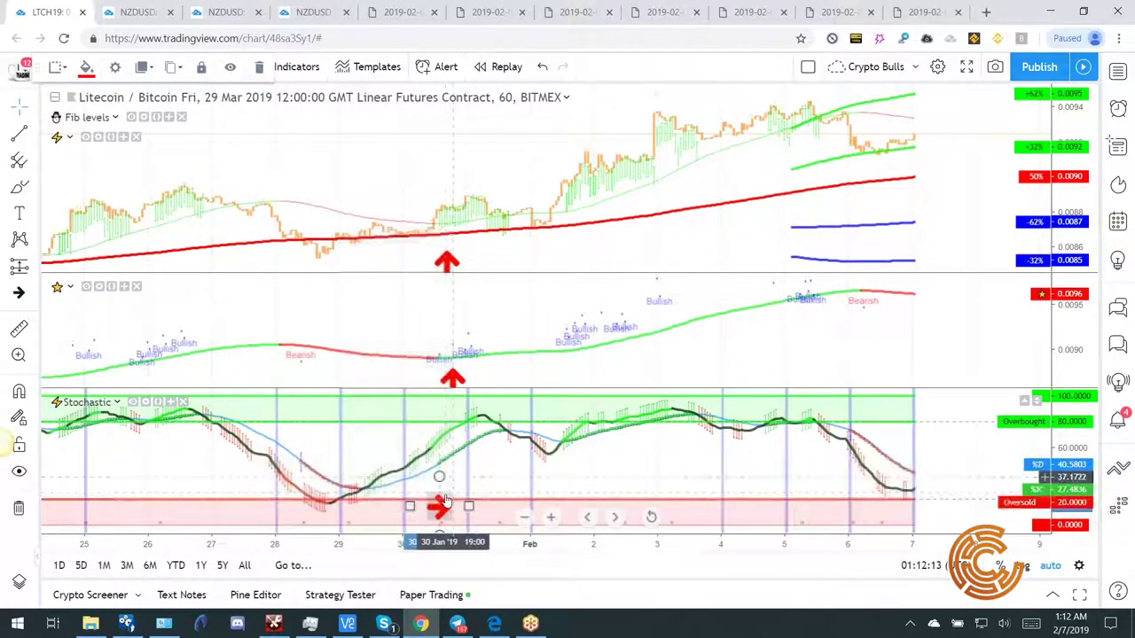
drag(439, 505, 419, 506)
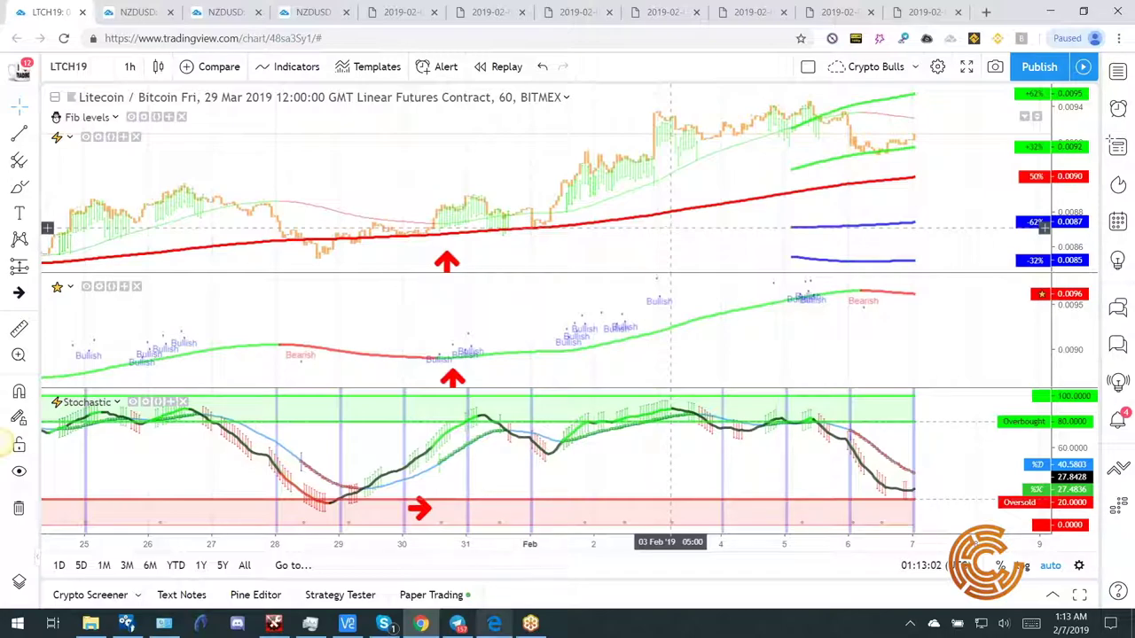
Restore the maximized chart window to its smaller size beside the Crypto Radar window.
click(1083, 9)
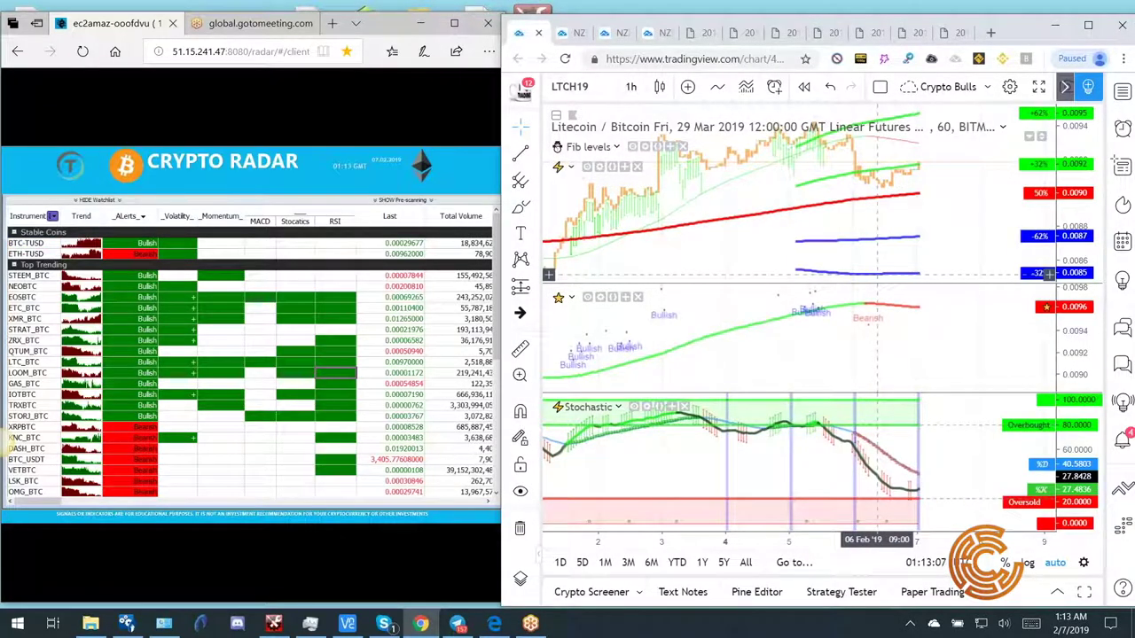